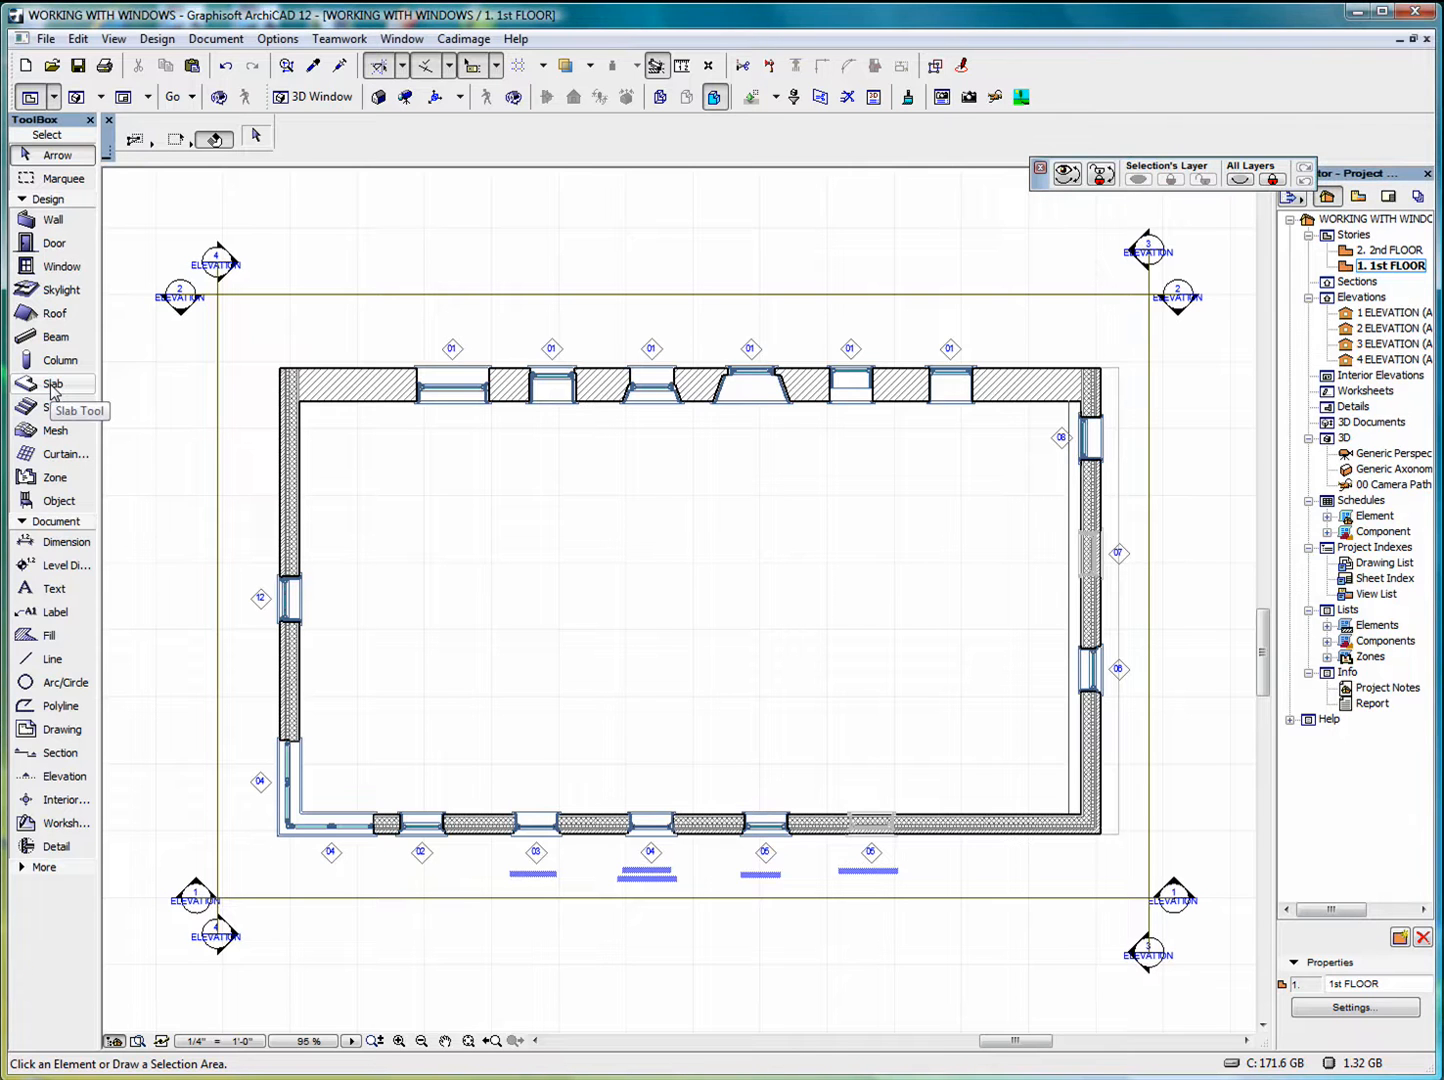
Accept the slab default settings and start a polygonal slab inside the building with a vertical edge about 3'-3" long
double_click(52, 385)
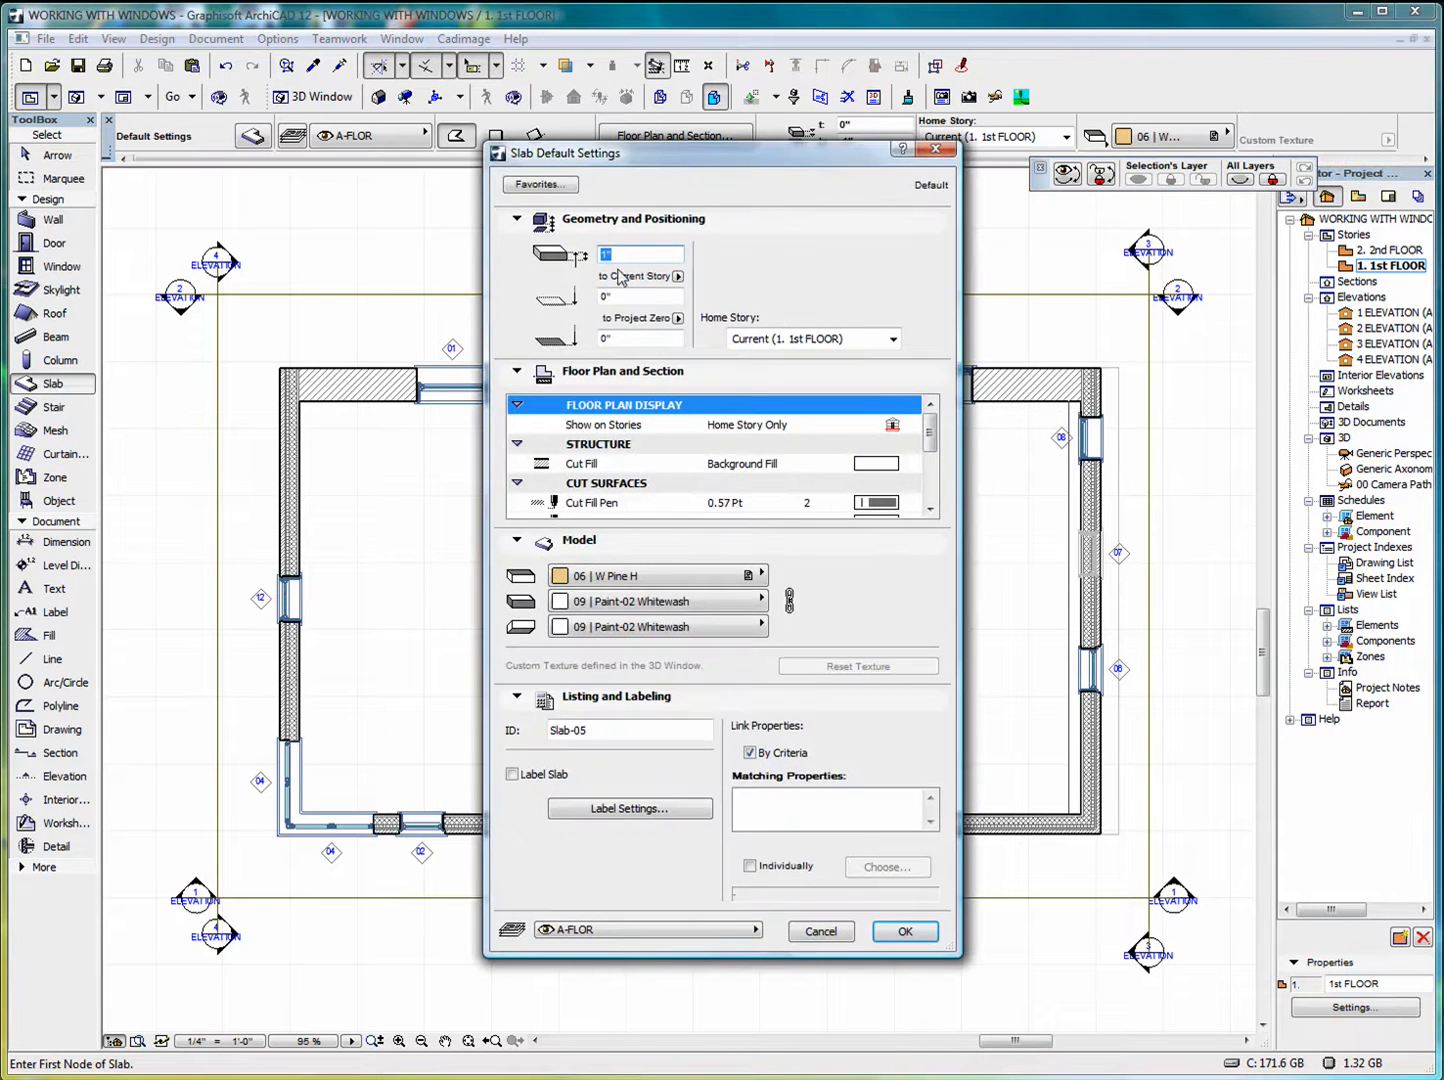
left_click(905, 932)
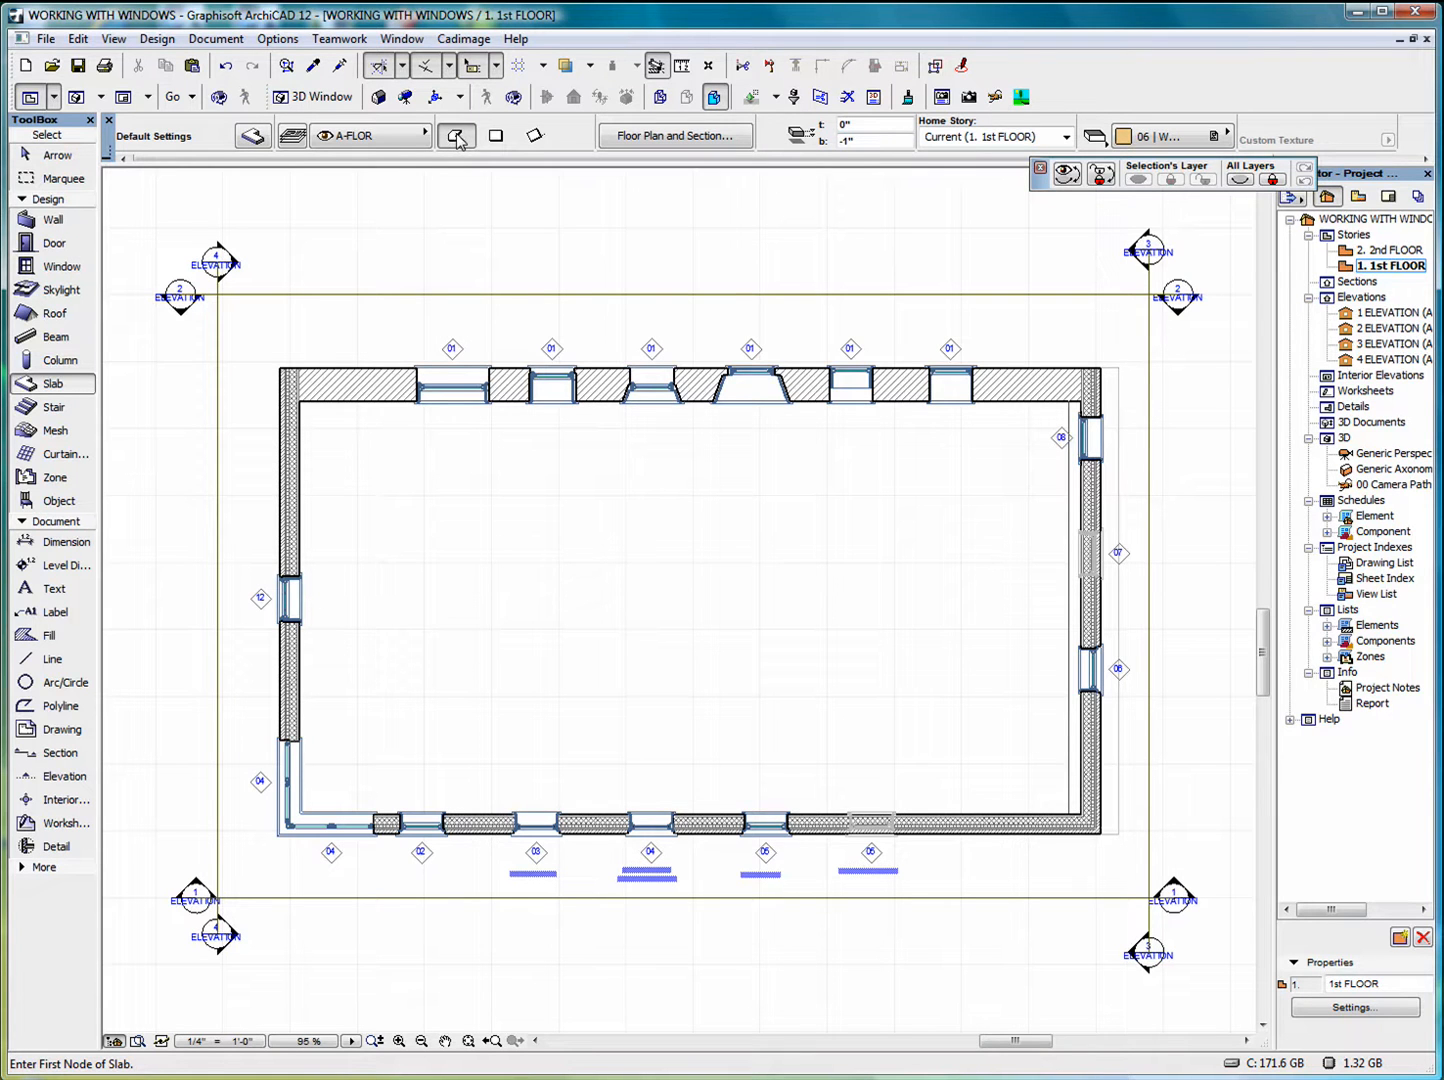
left_click(555, 705)
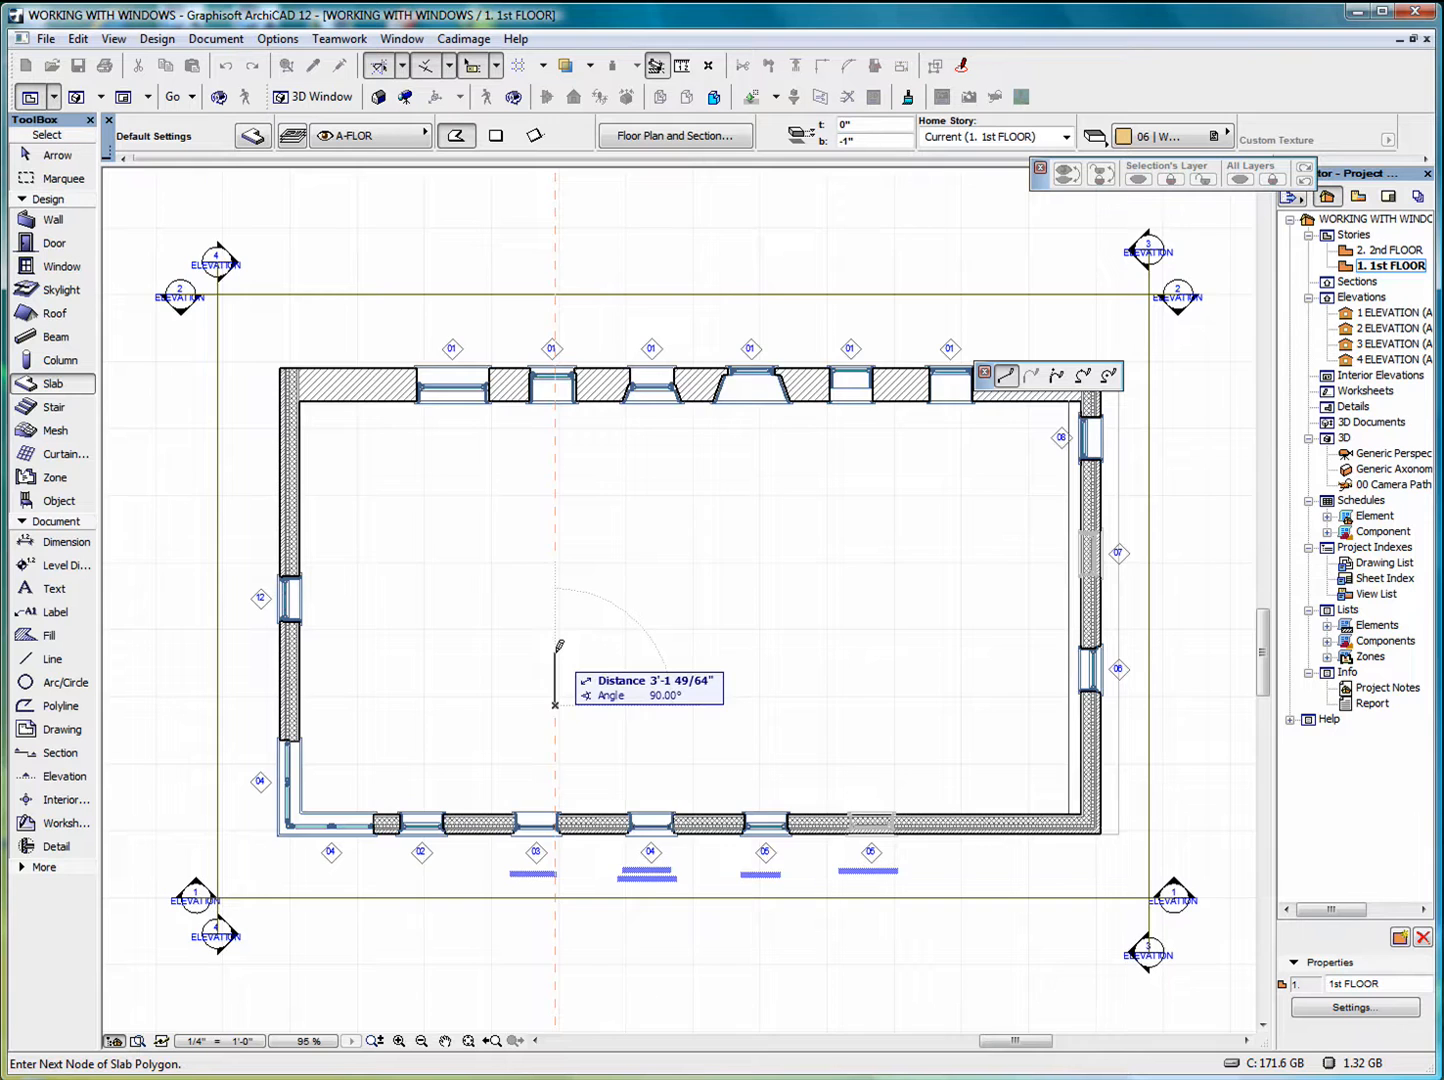
scroll(560, 646, "up", 3)
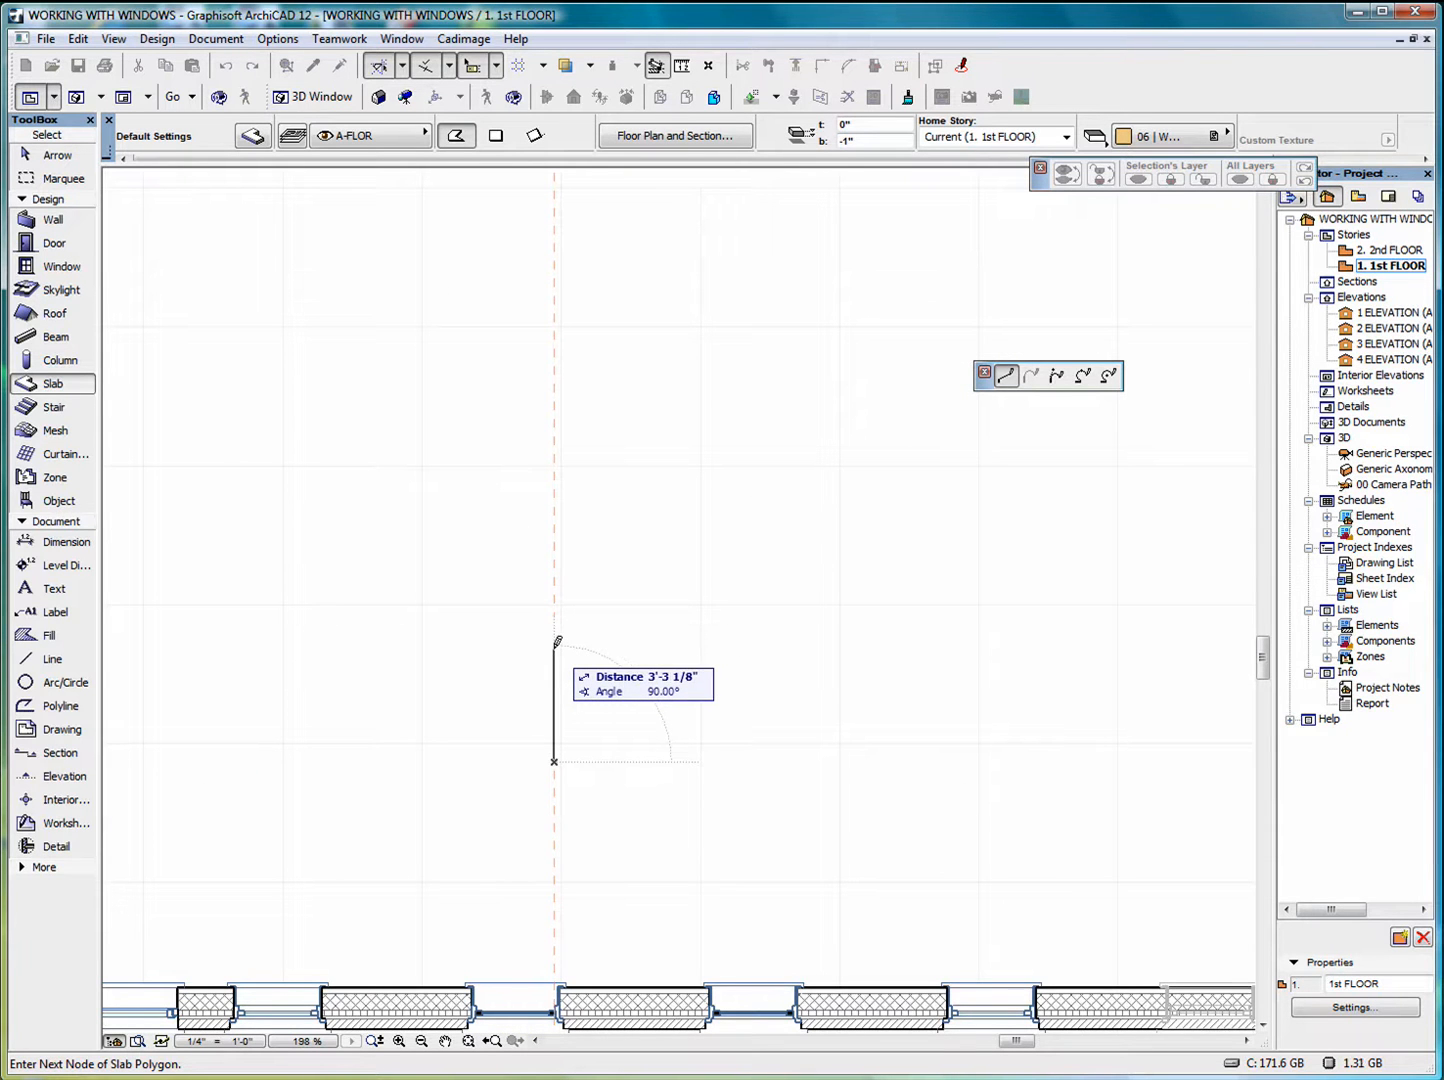
left_click(554, 647)
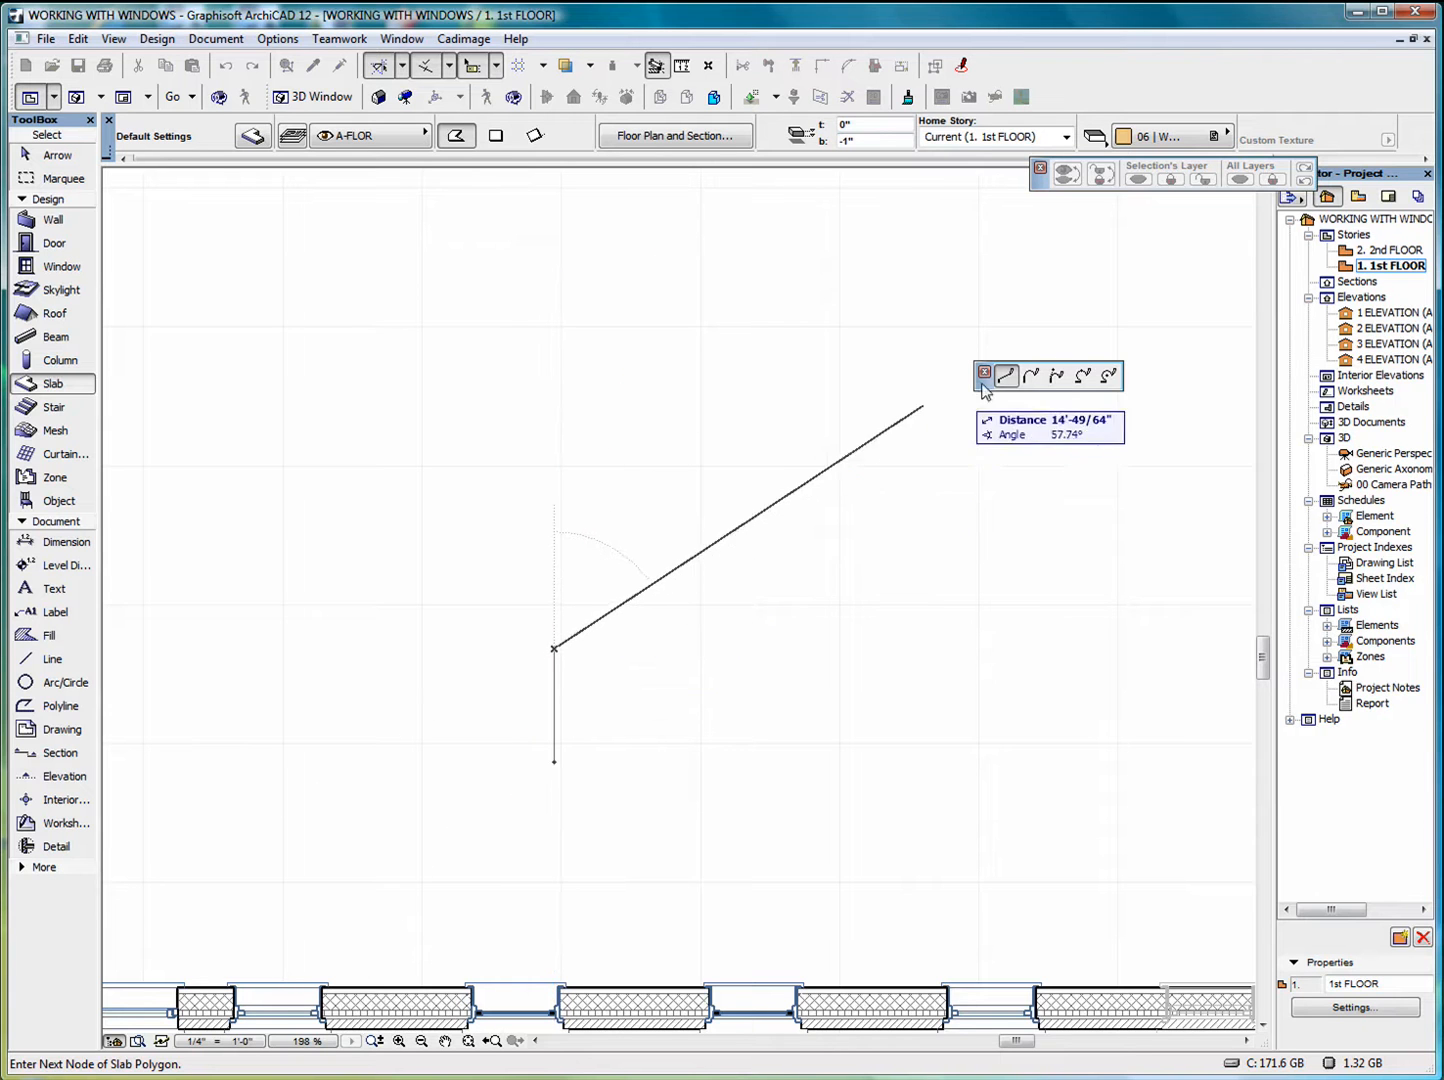
Continue the slab outline from the vertical edge with two three-point arcs, a rounded shoulder followed by a rising concave curve
left_click(1082, 374)
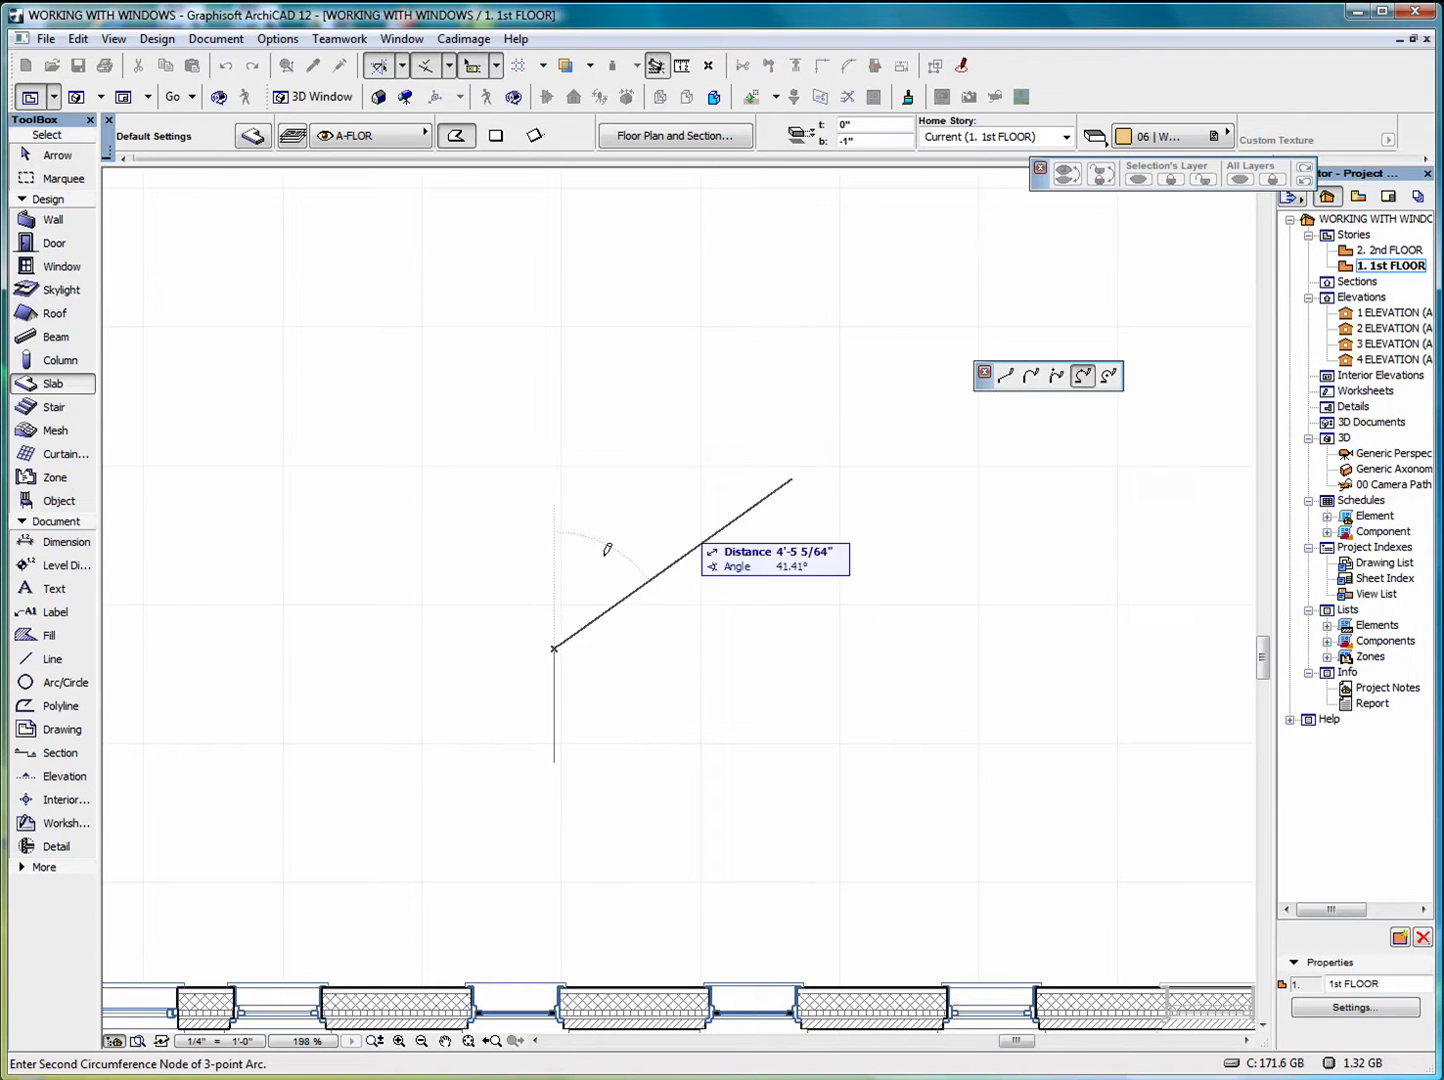
left_click(567, 623)
left_click(601, 607)
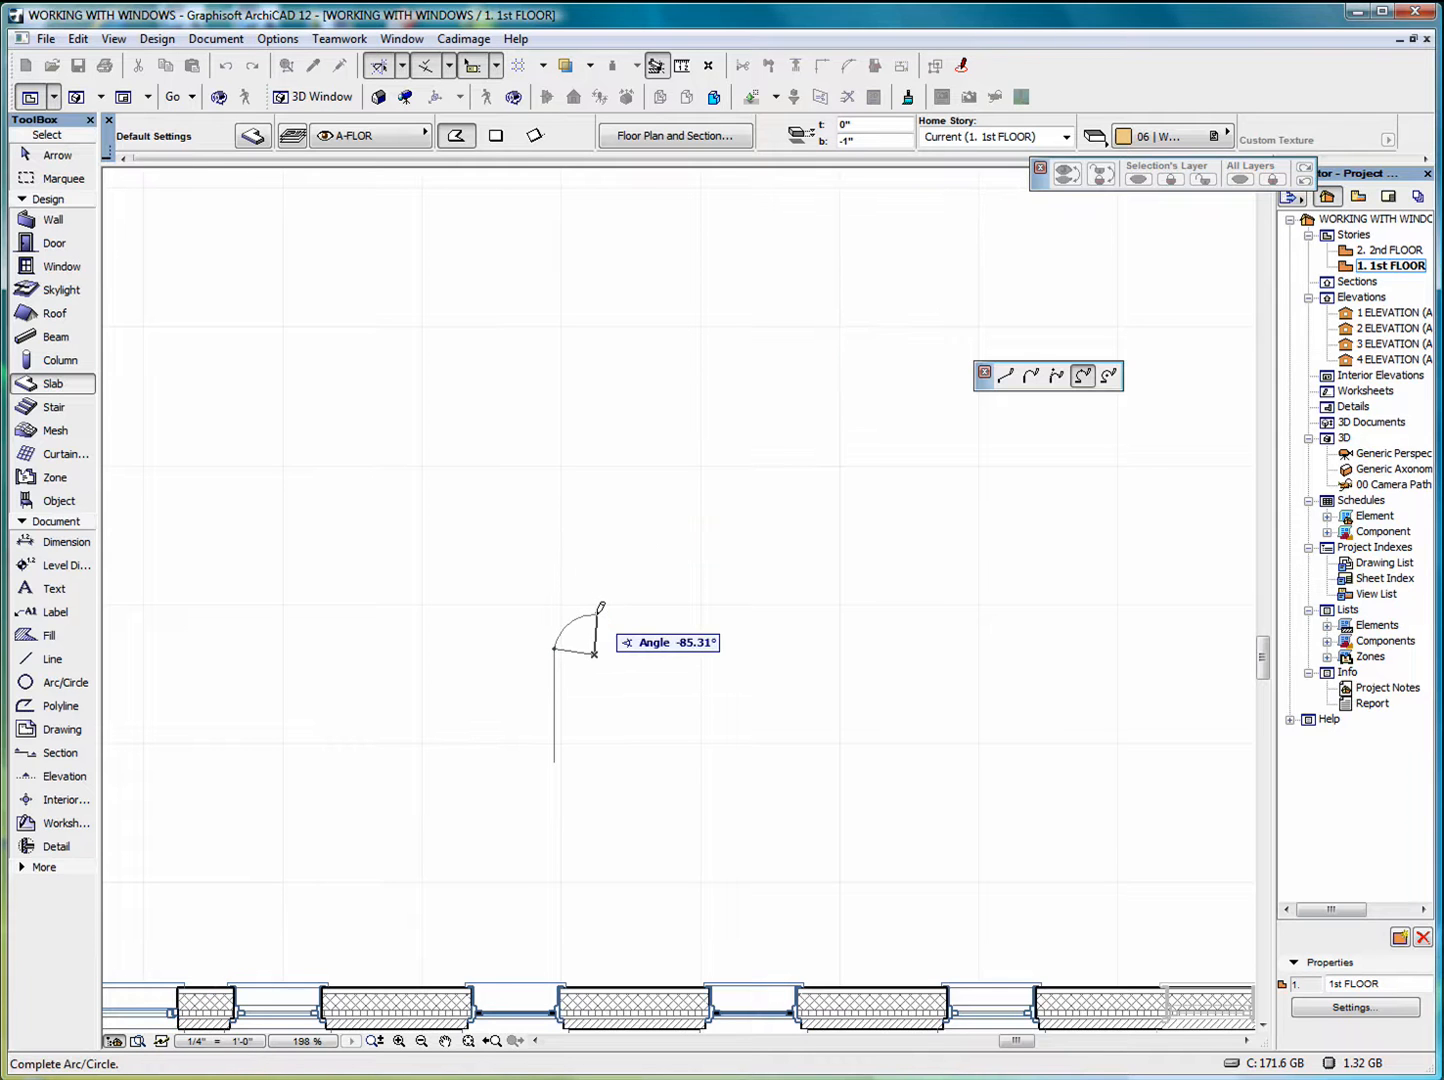
left_click(602, 607)
left_click(633, 604)
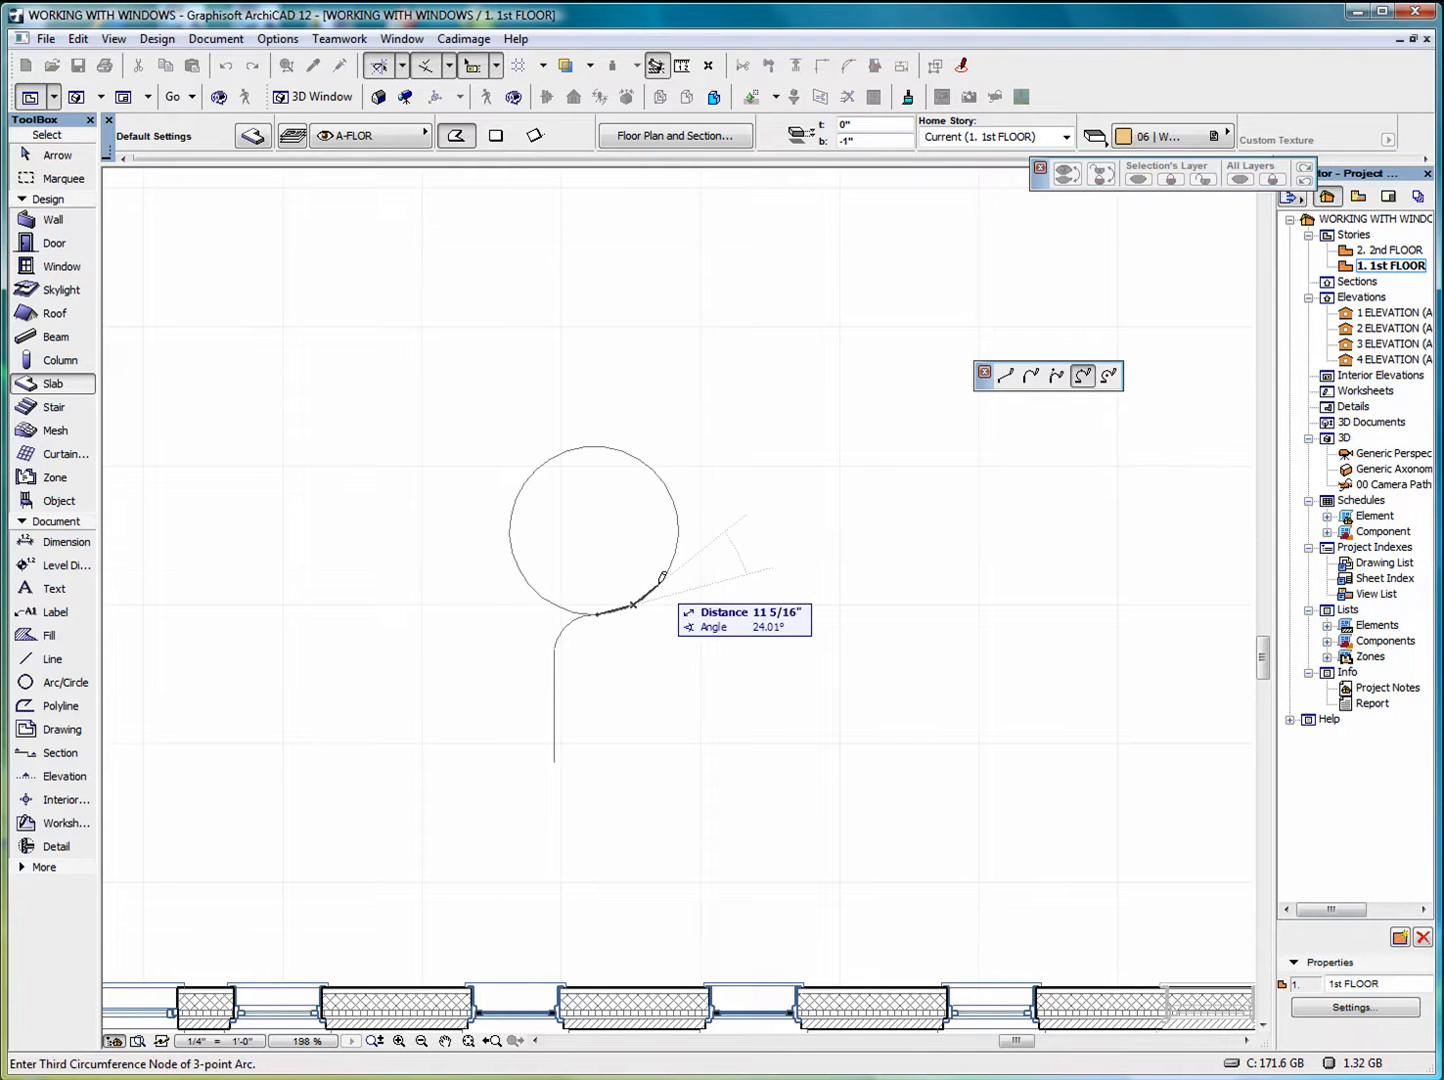
left_click(659, 581)
left_click(660, 581)
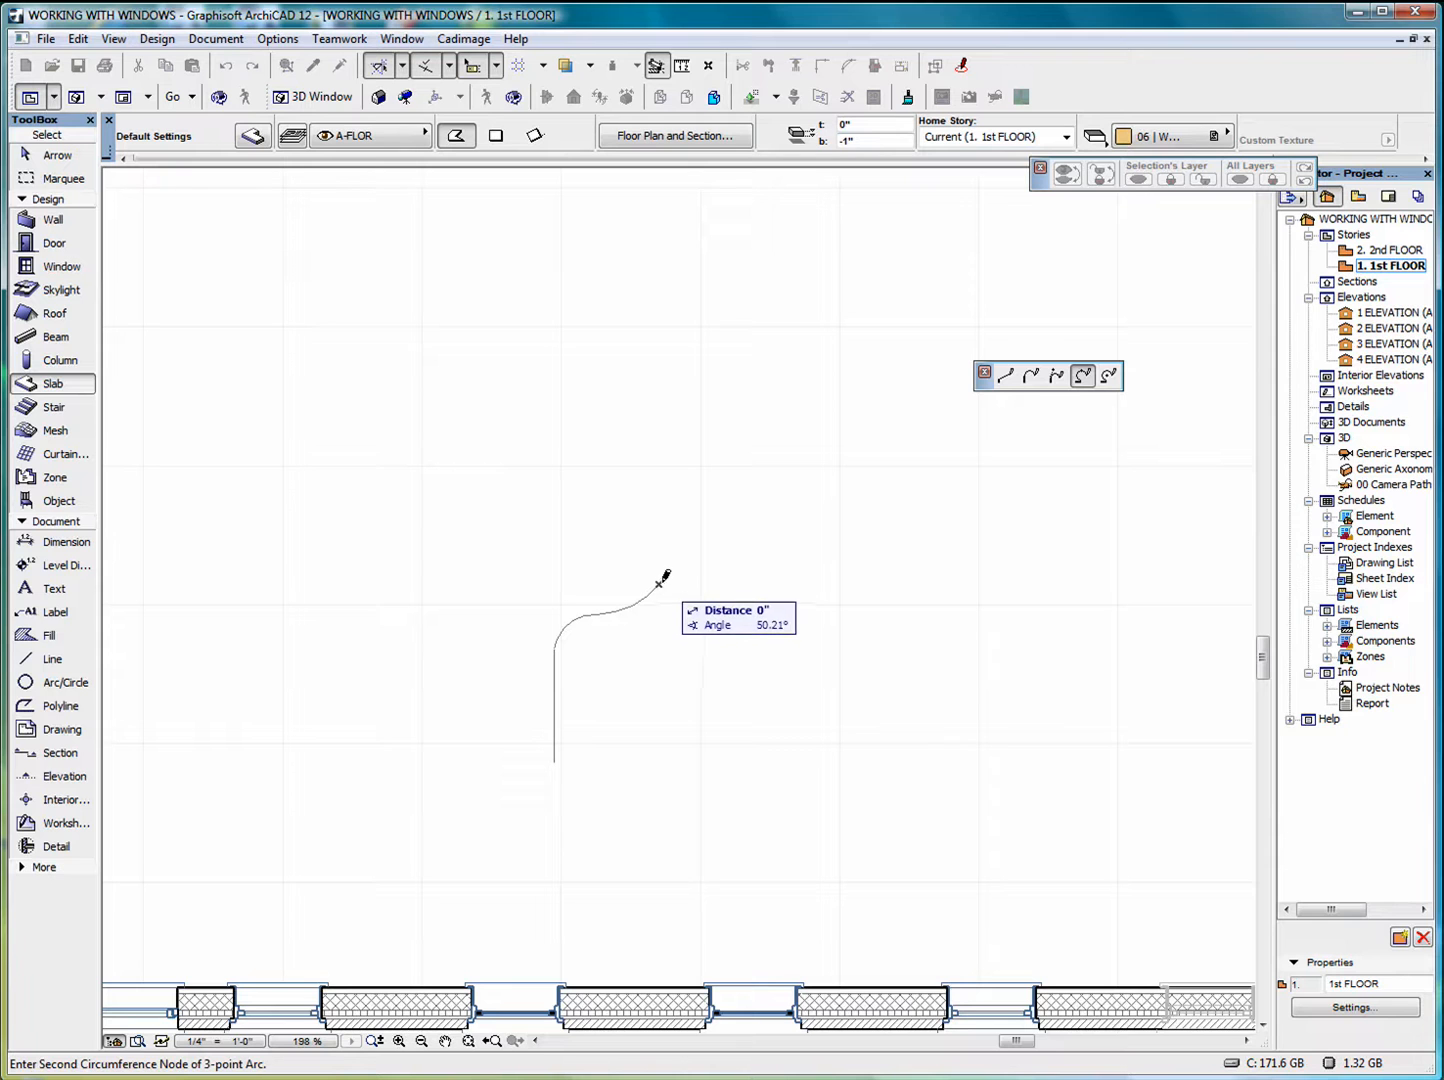
Add three more three-point arcs to the slab's upper edge: a rounded crest, a small circular notch and a shallow convex curve
left_click(690, 559)
left_click(761, 559)
left_click(751, 552)
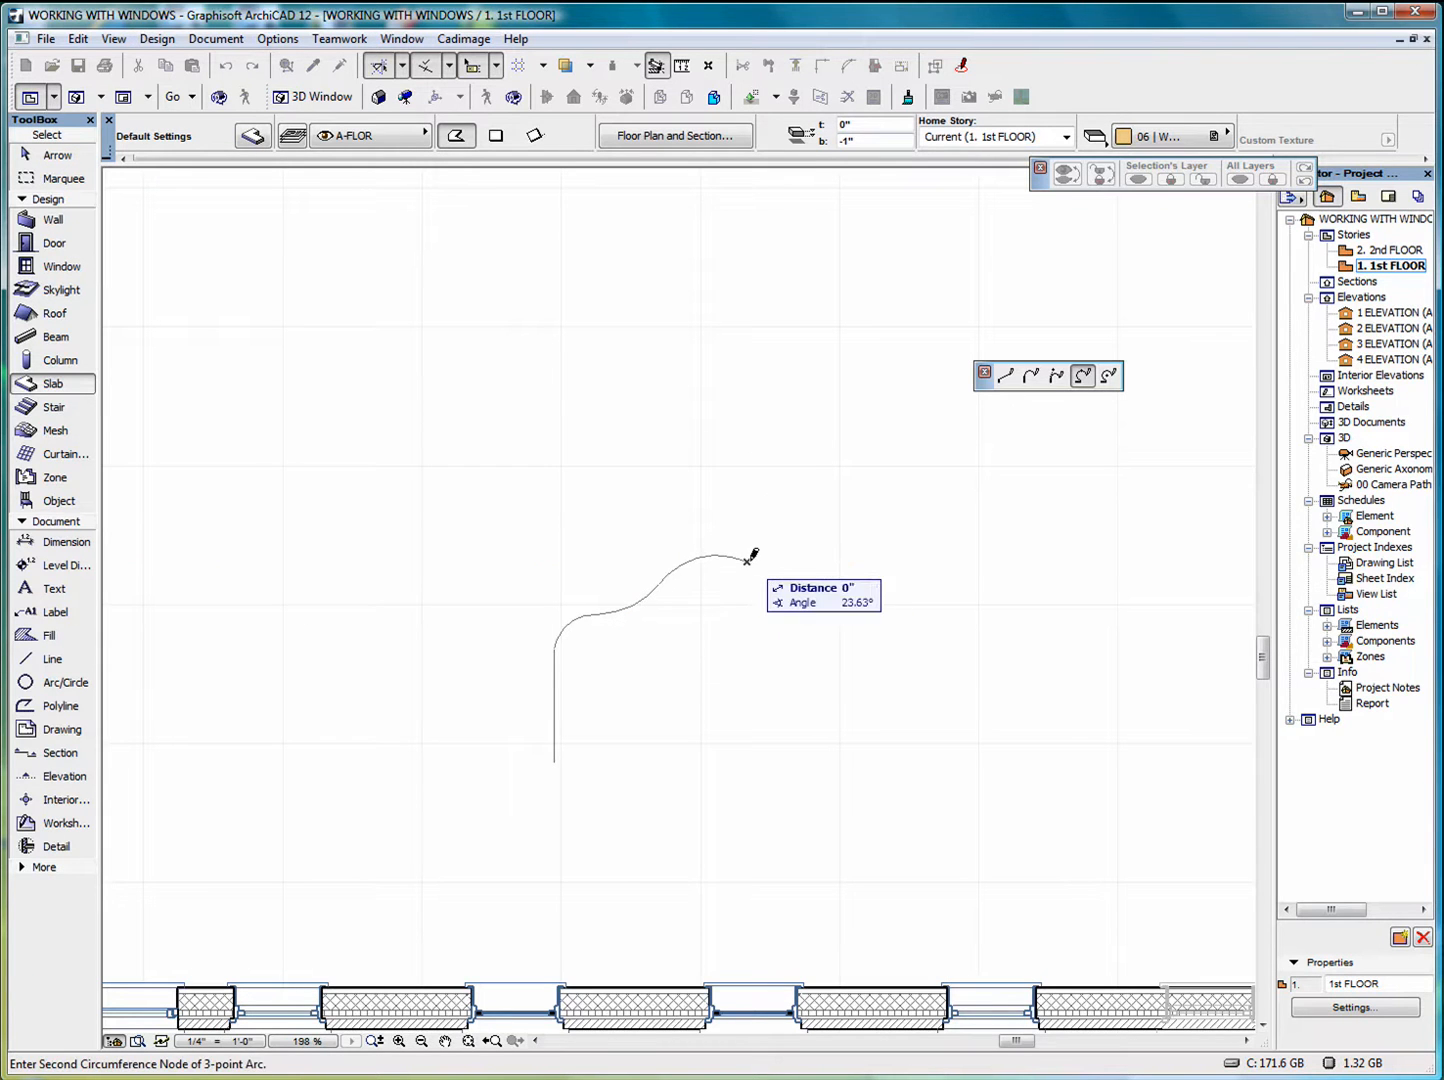
left_click(770, 598)
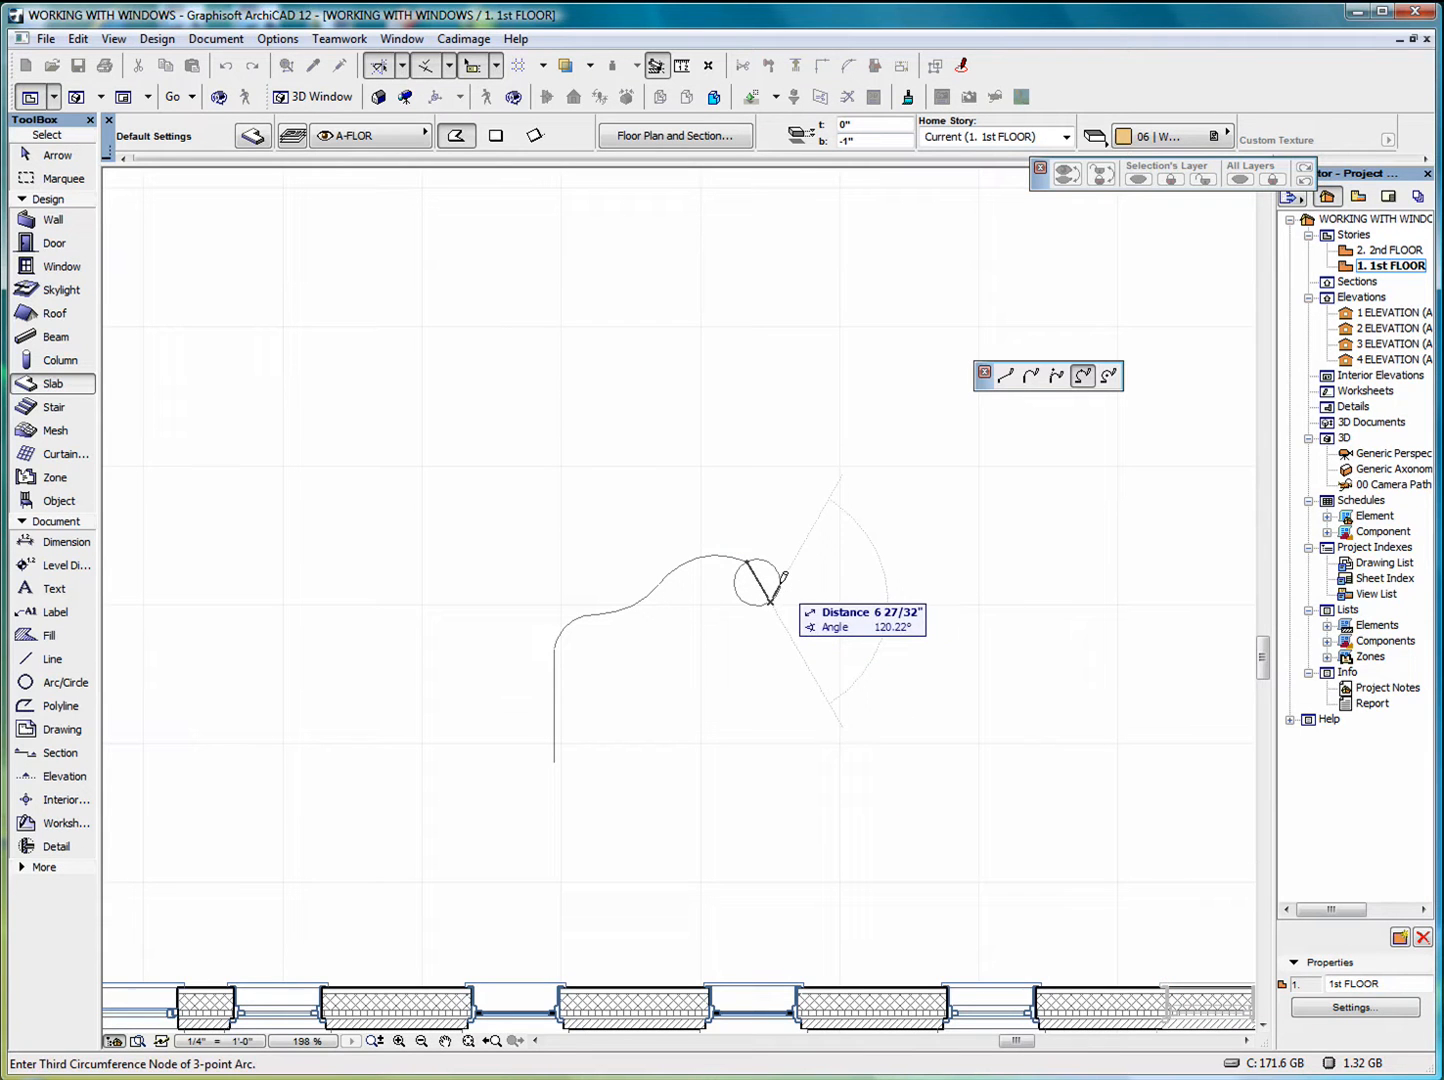
left_click(778, 585)
left_click(780, 583)
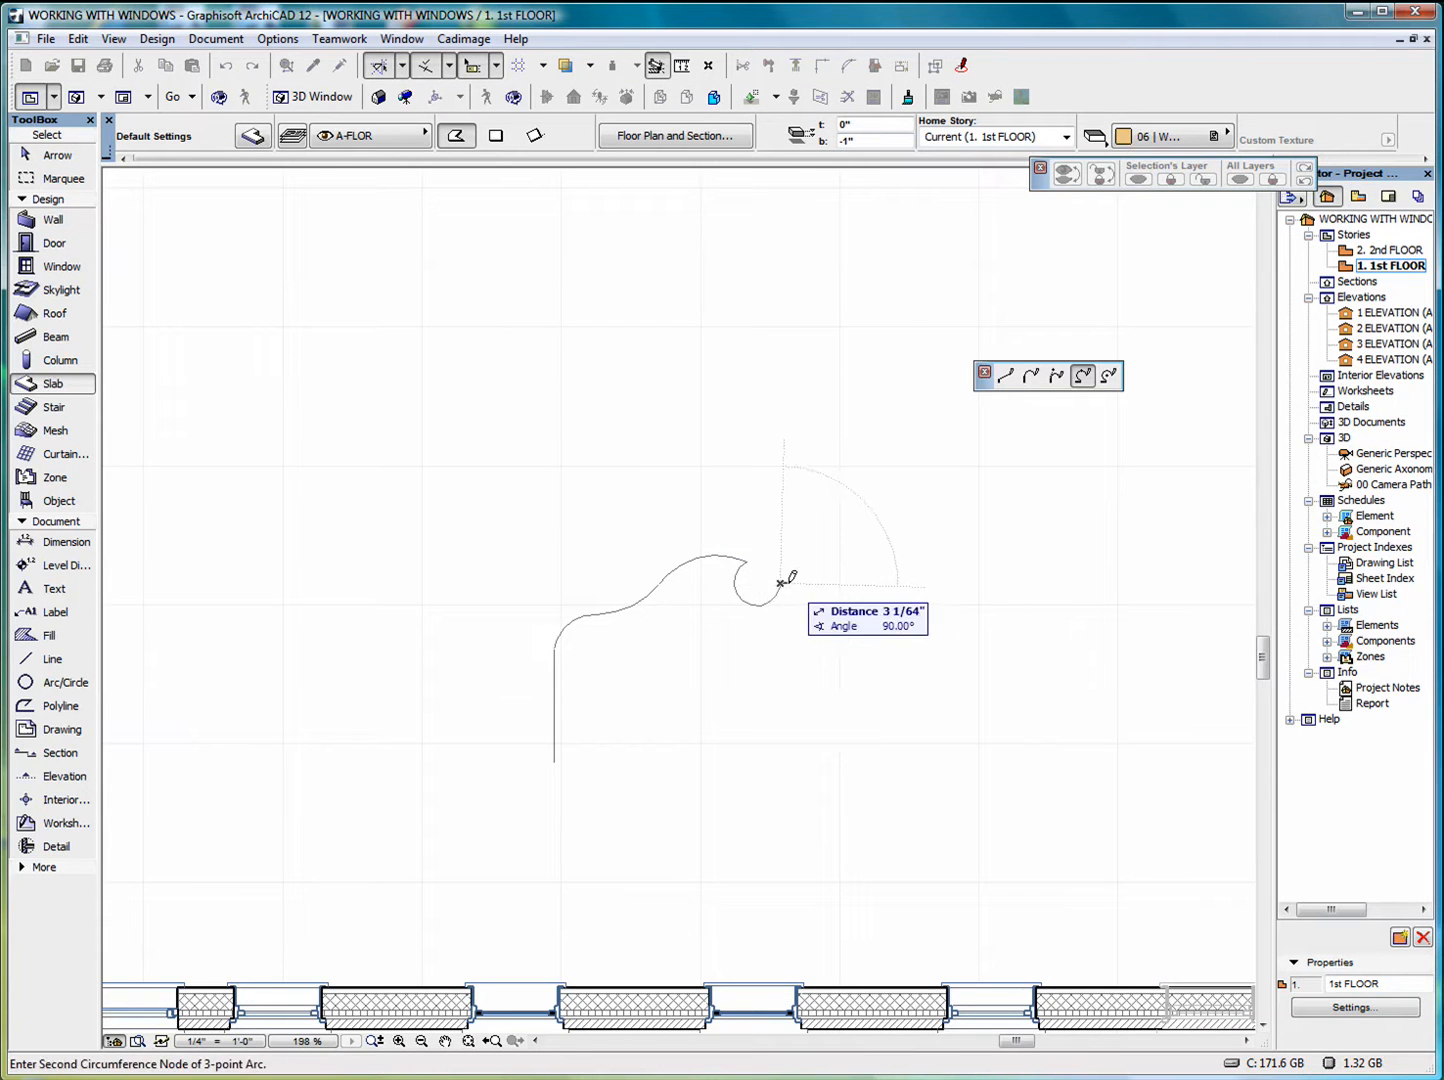
left_click(814, 568)
left_click(866, 570)
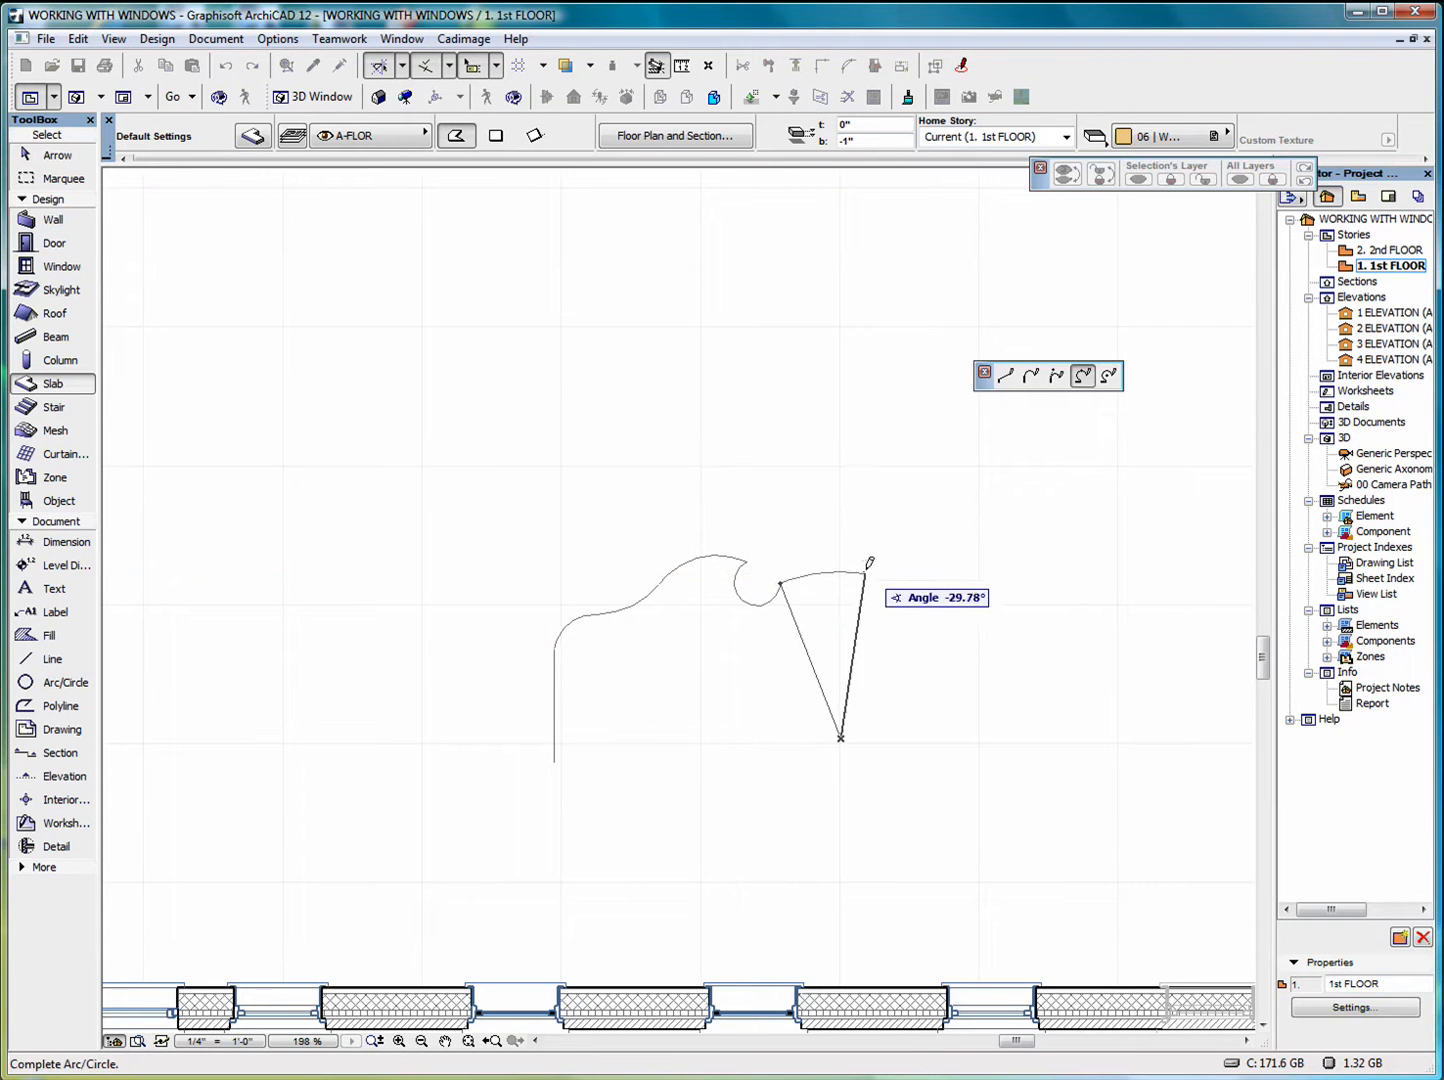
left_click(877, 576)
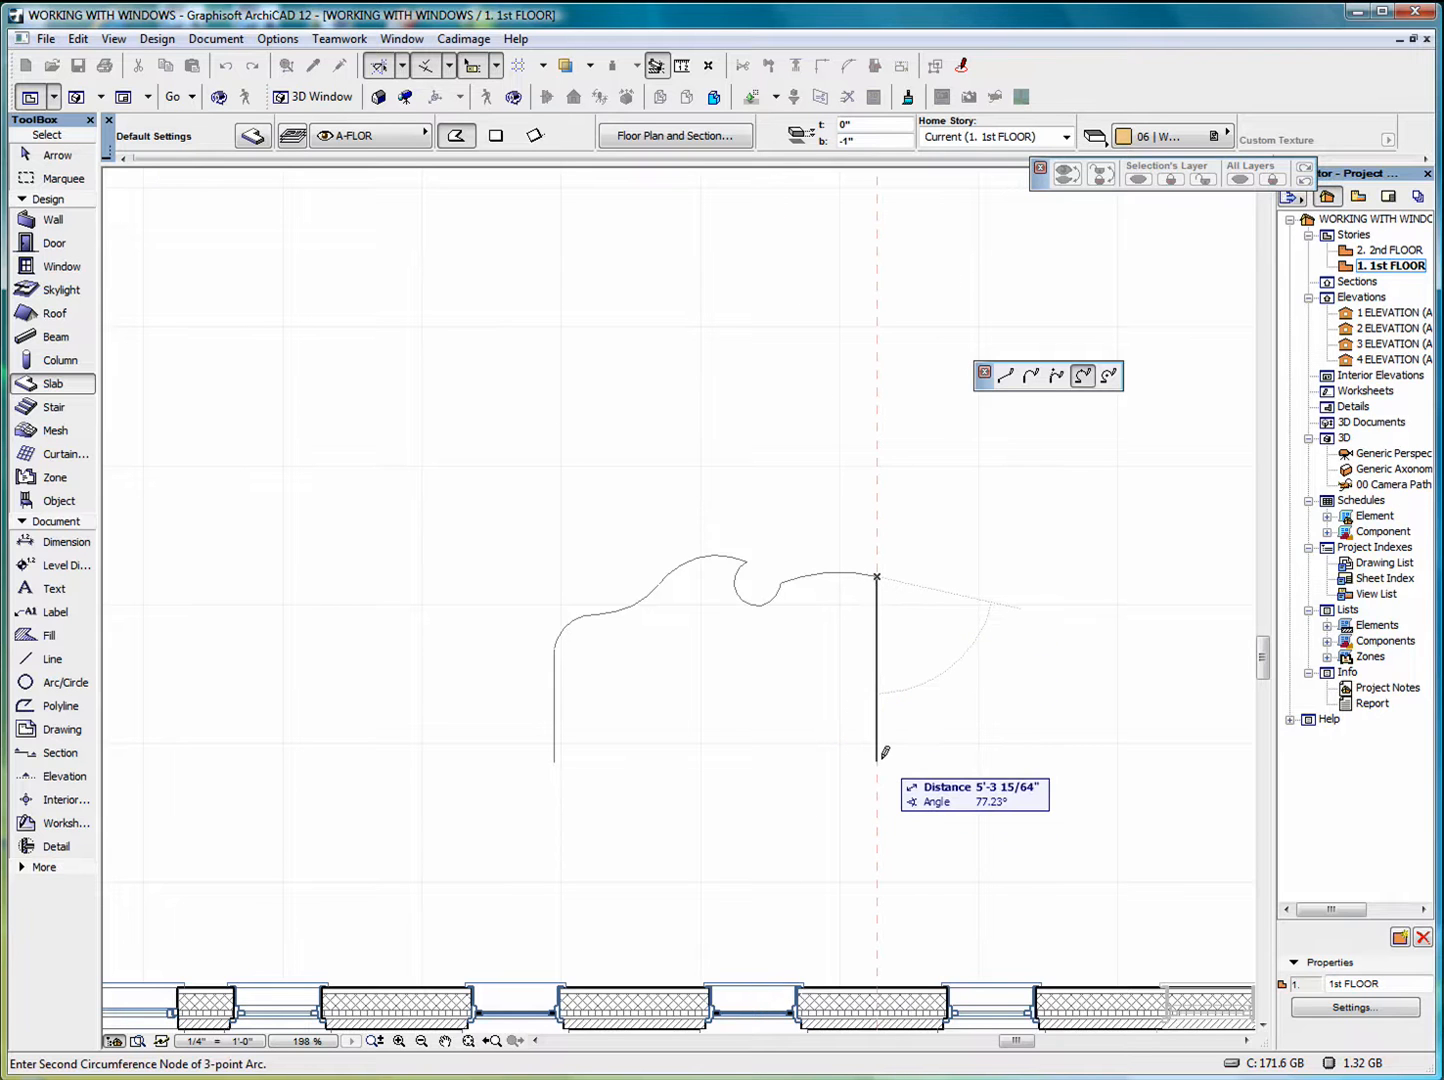
Close the slab outline with a straight vertical side down to the start point's level and a horizontal base, and select the slab
key("shift")
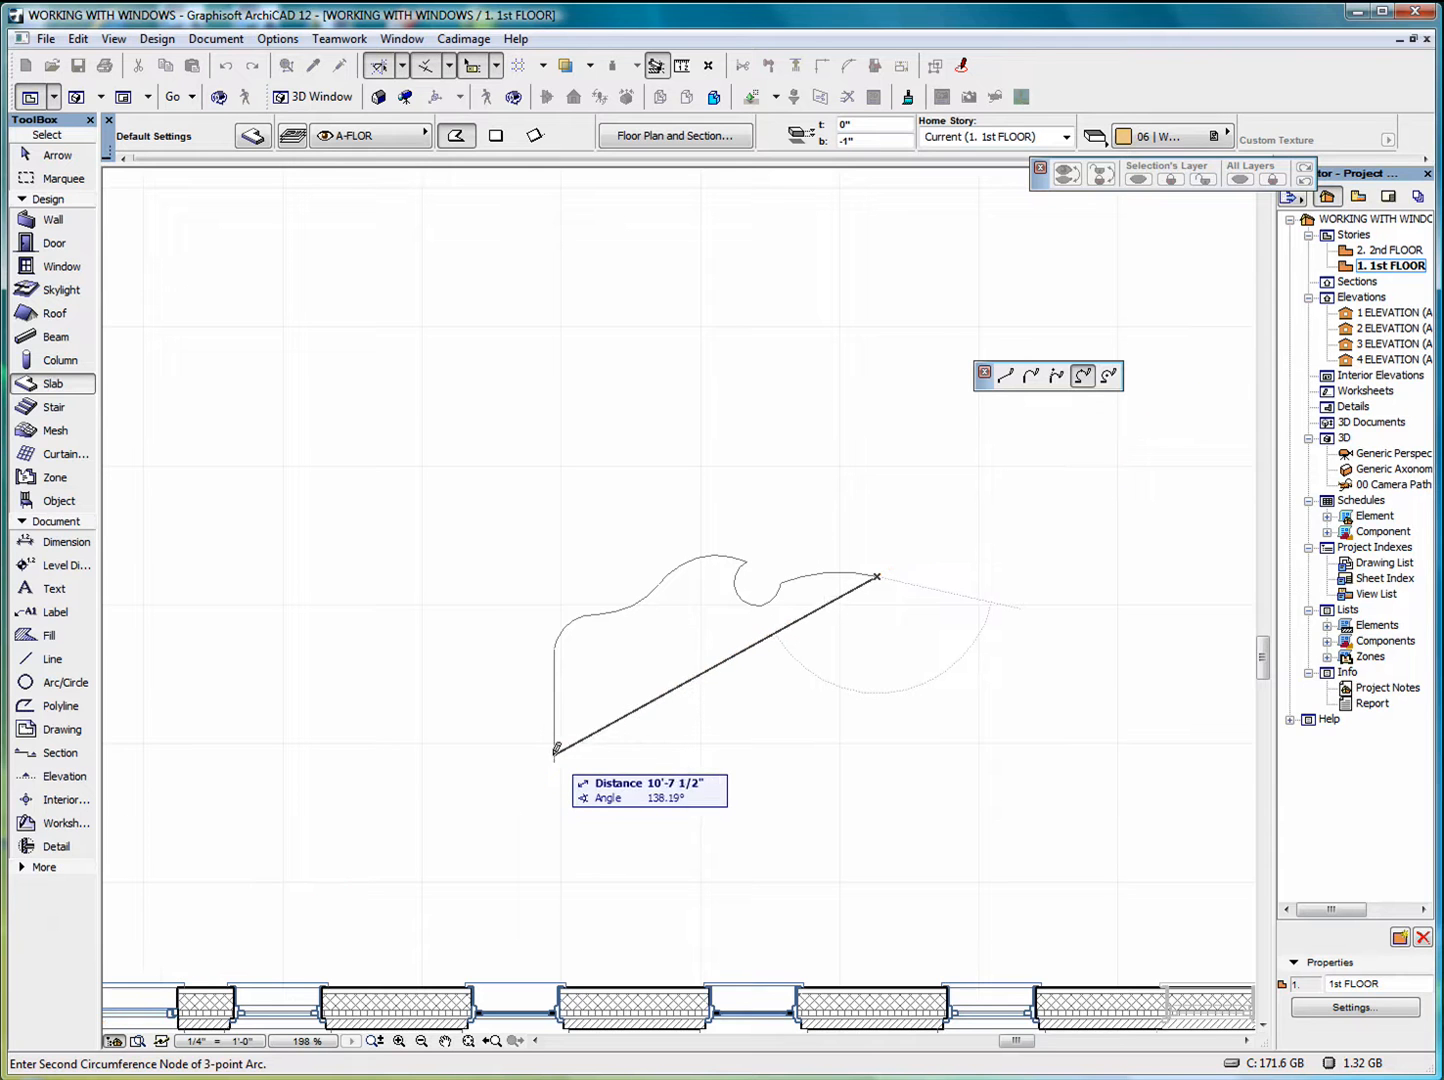
left_click(878, 758)
left_click(1006, 374)
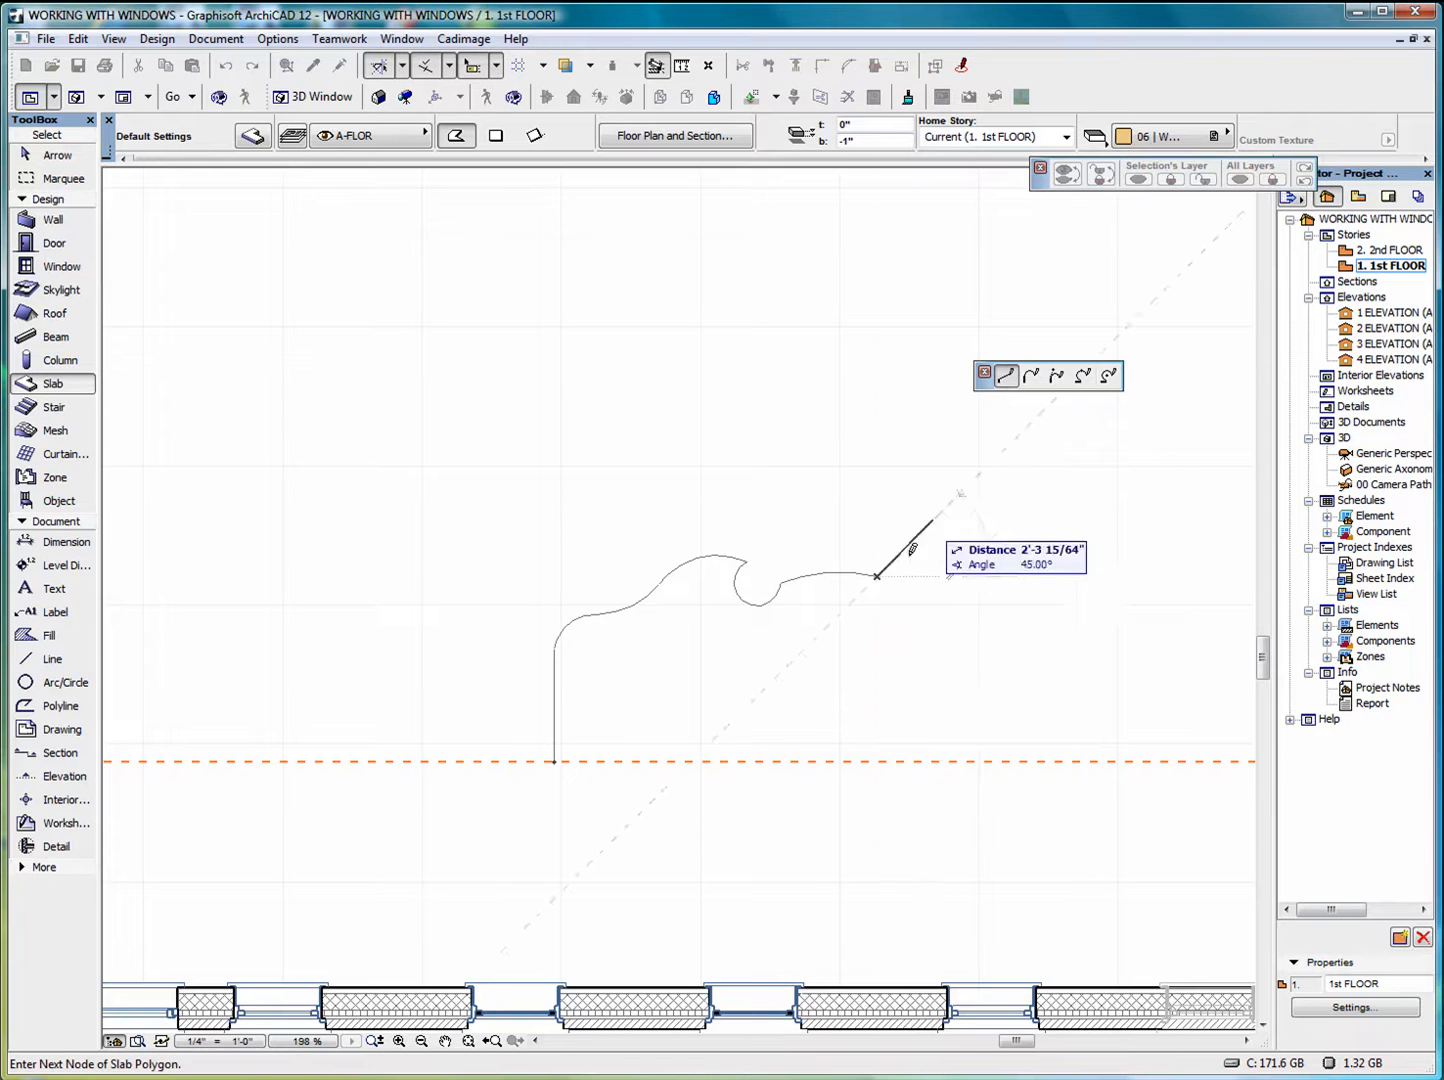
left_click(878, 760)
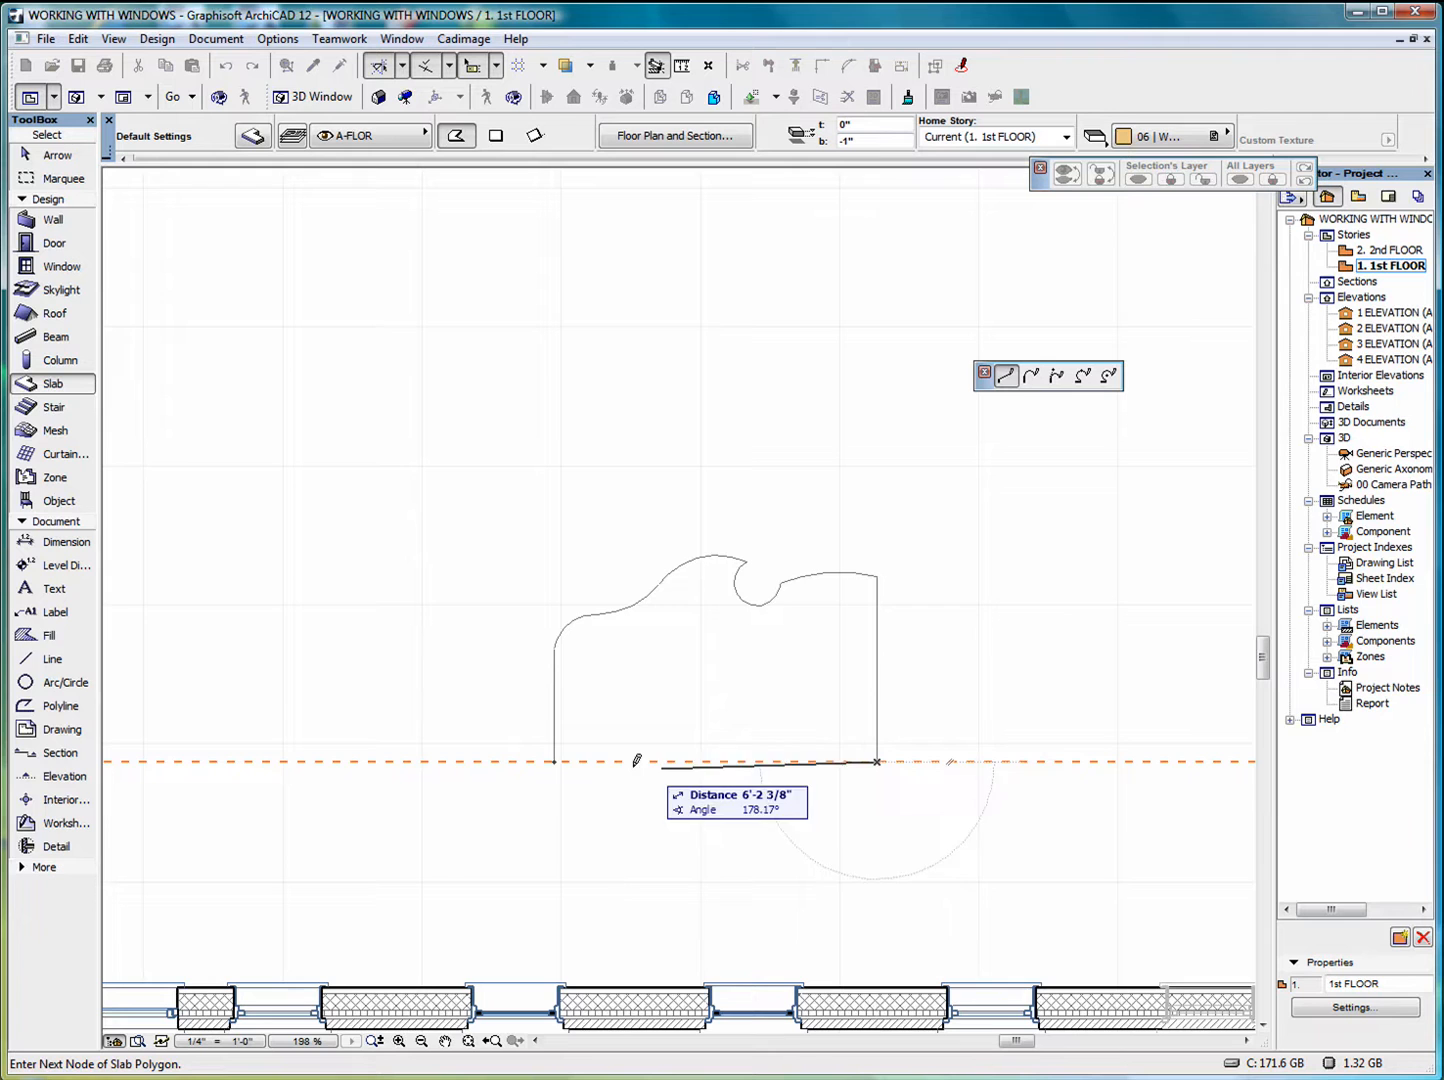
left_click(556, 758)
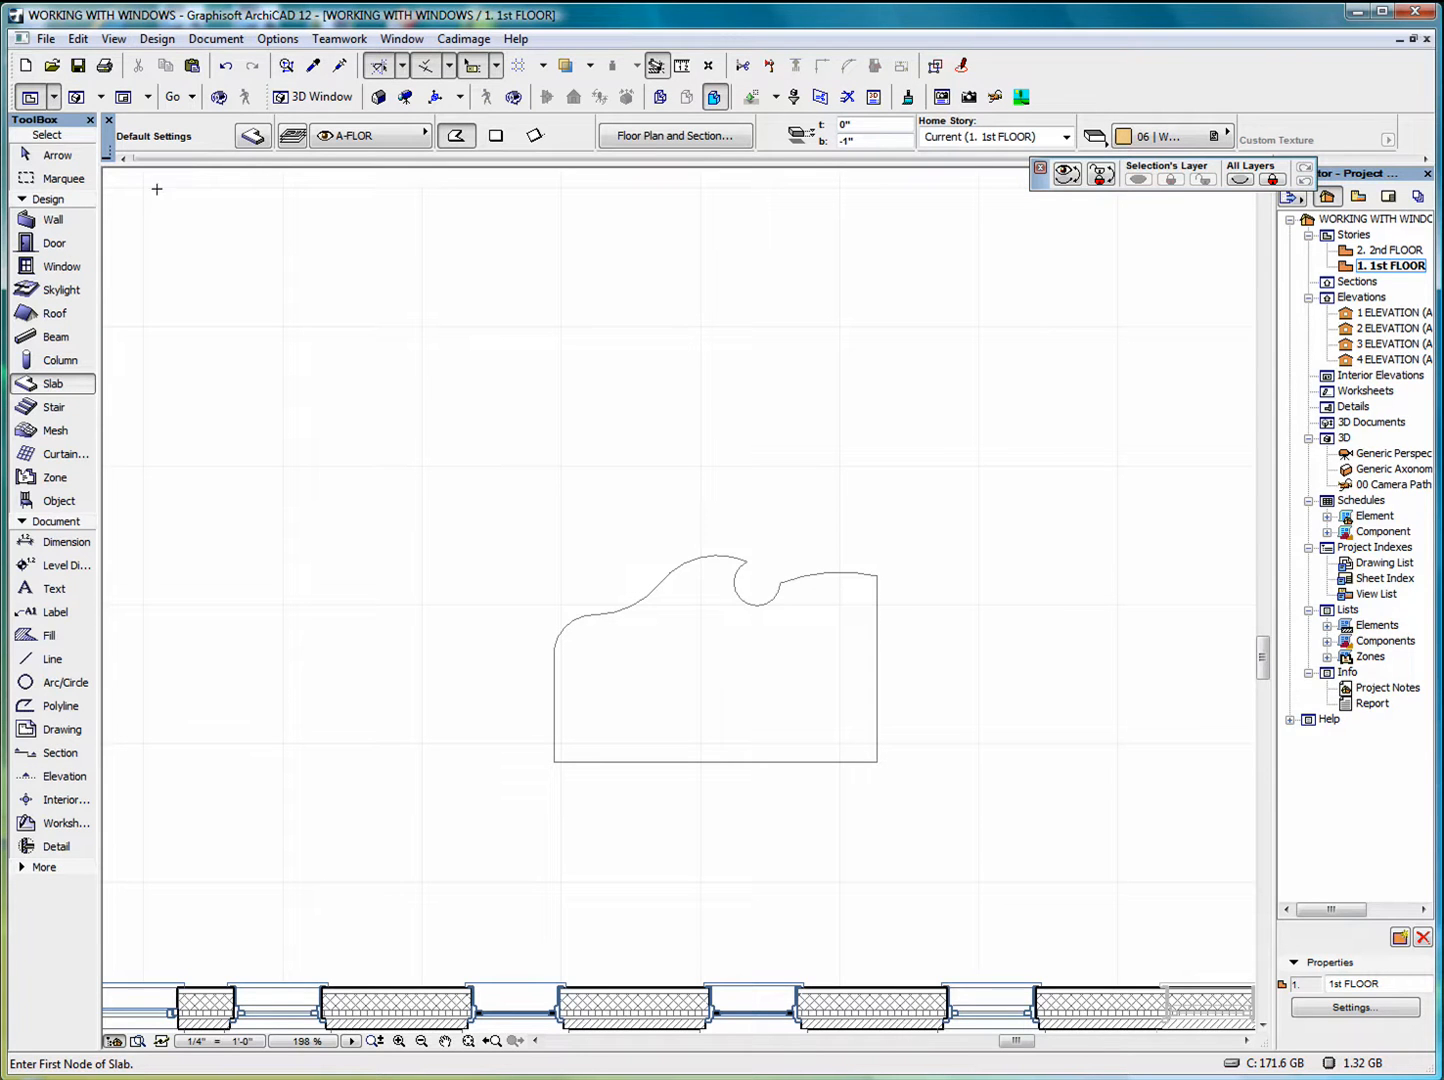
left_click(57, 158)
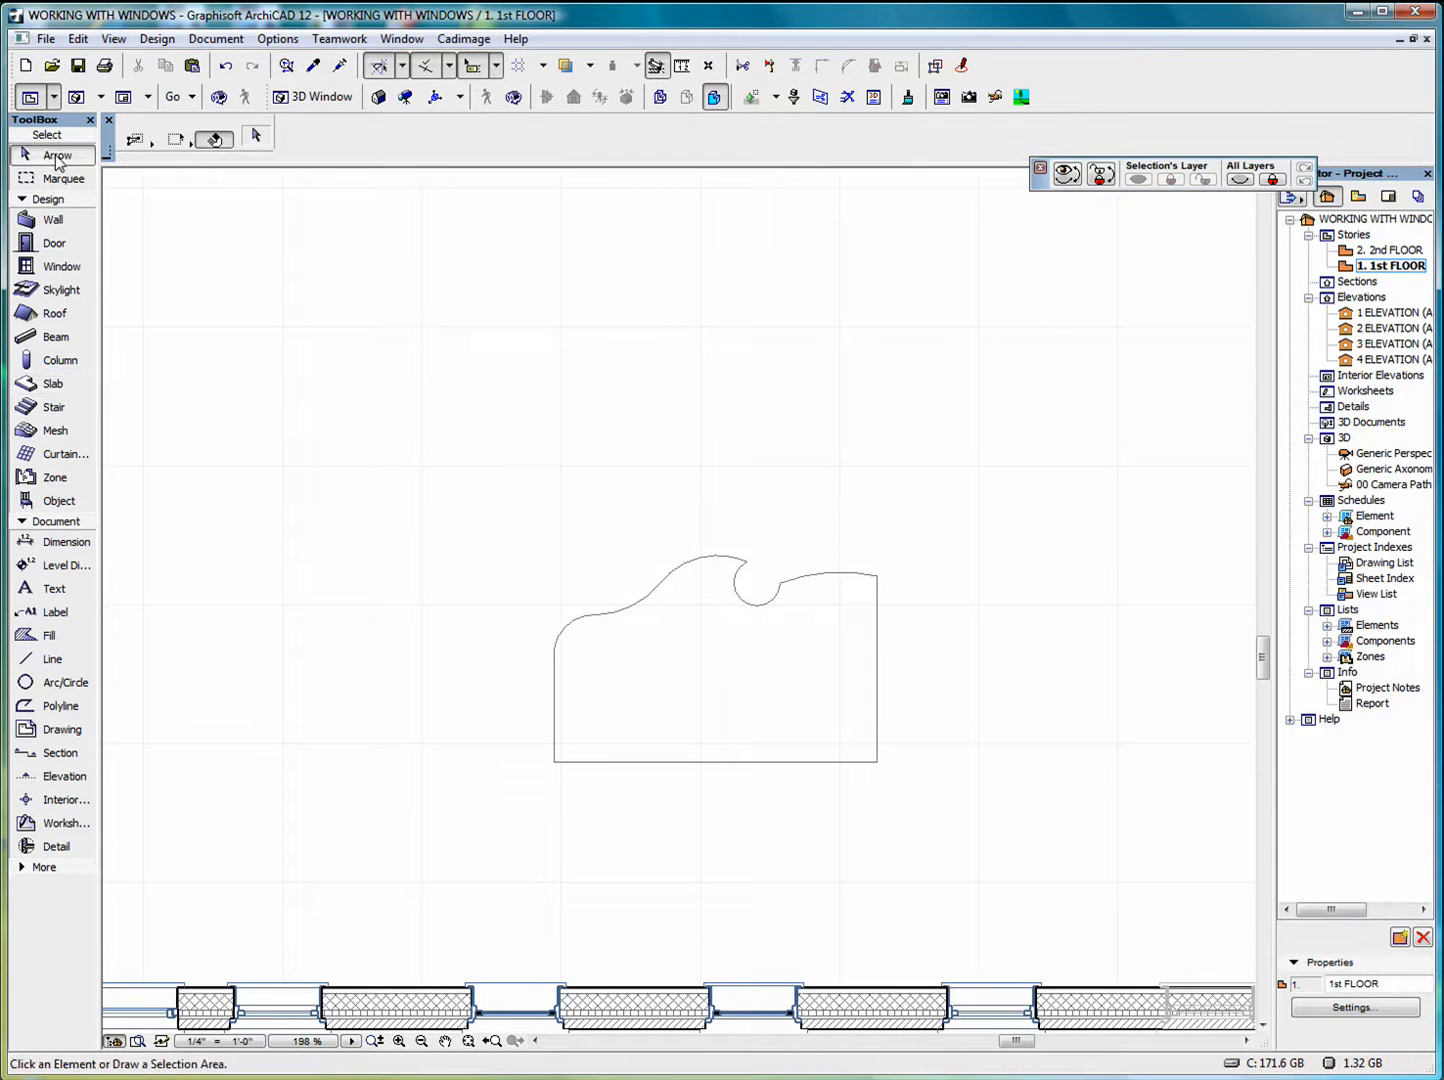
left_click(878, 764)
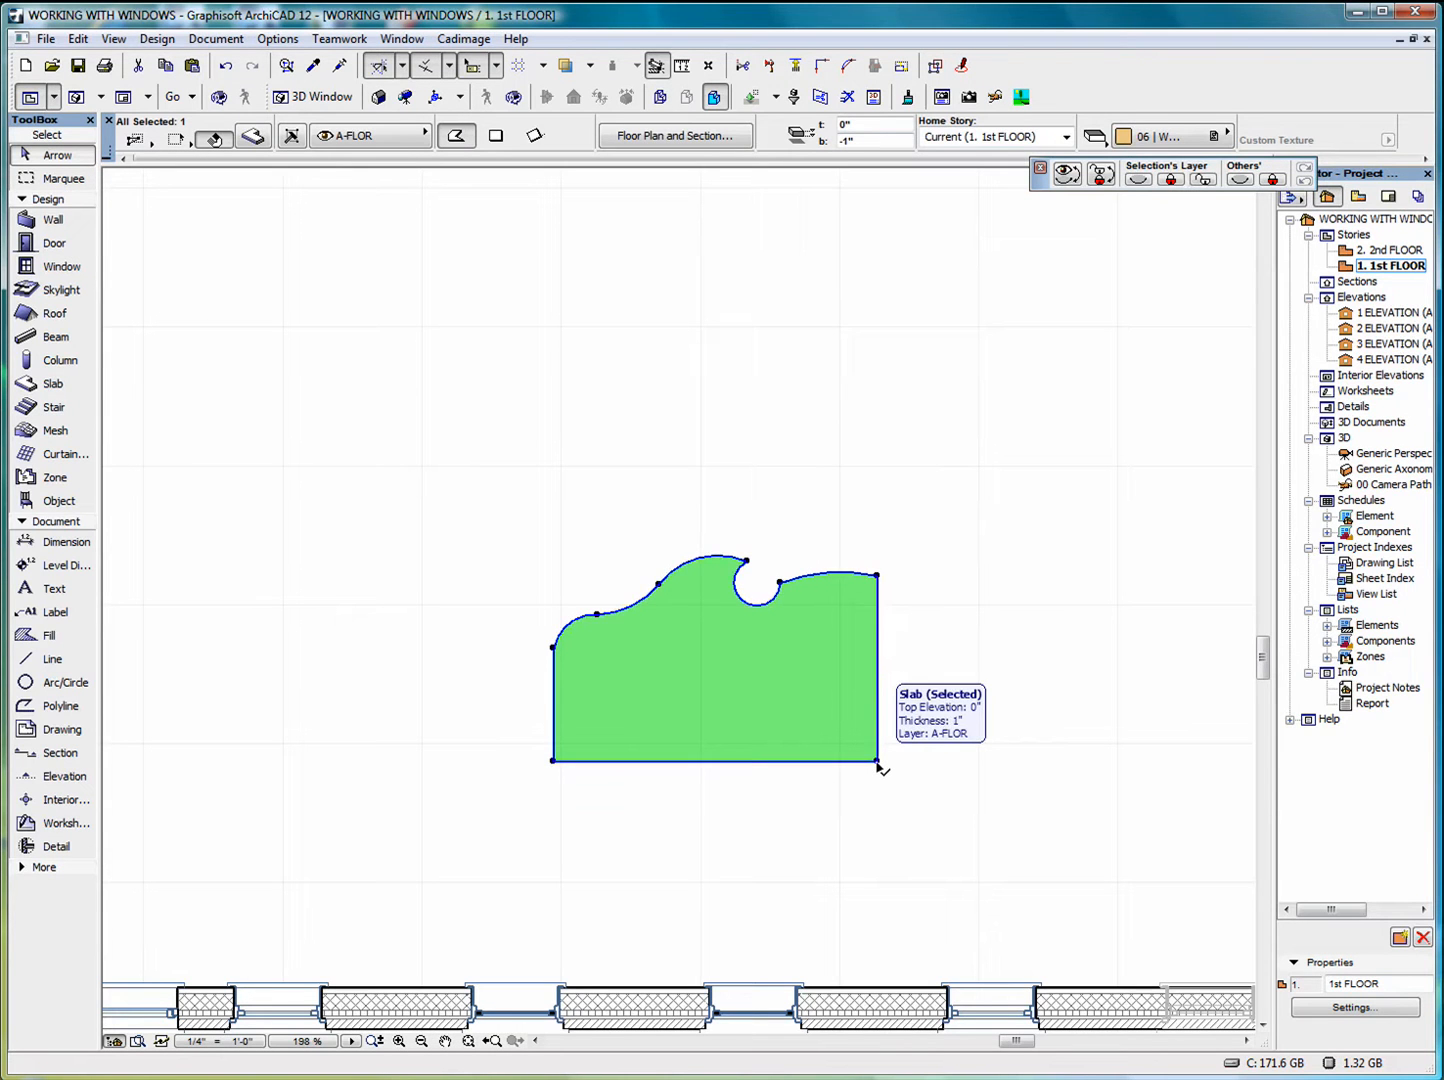
left_click(876, 577)
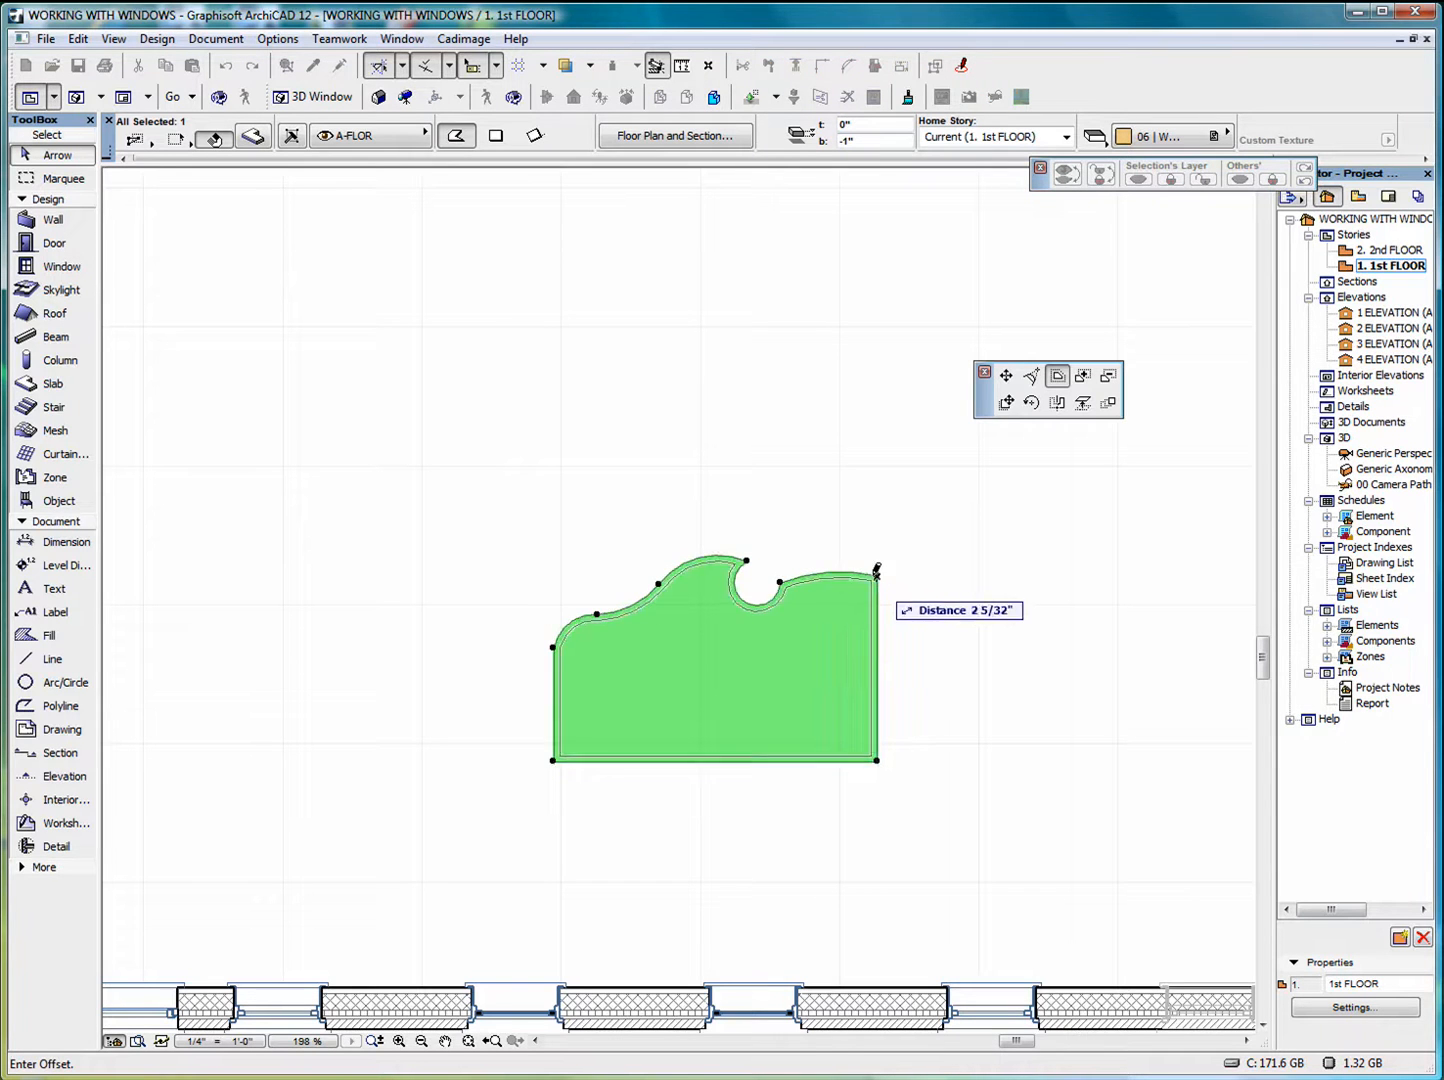
right_click(877, 577)
left_click(938, 708)
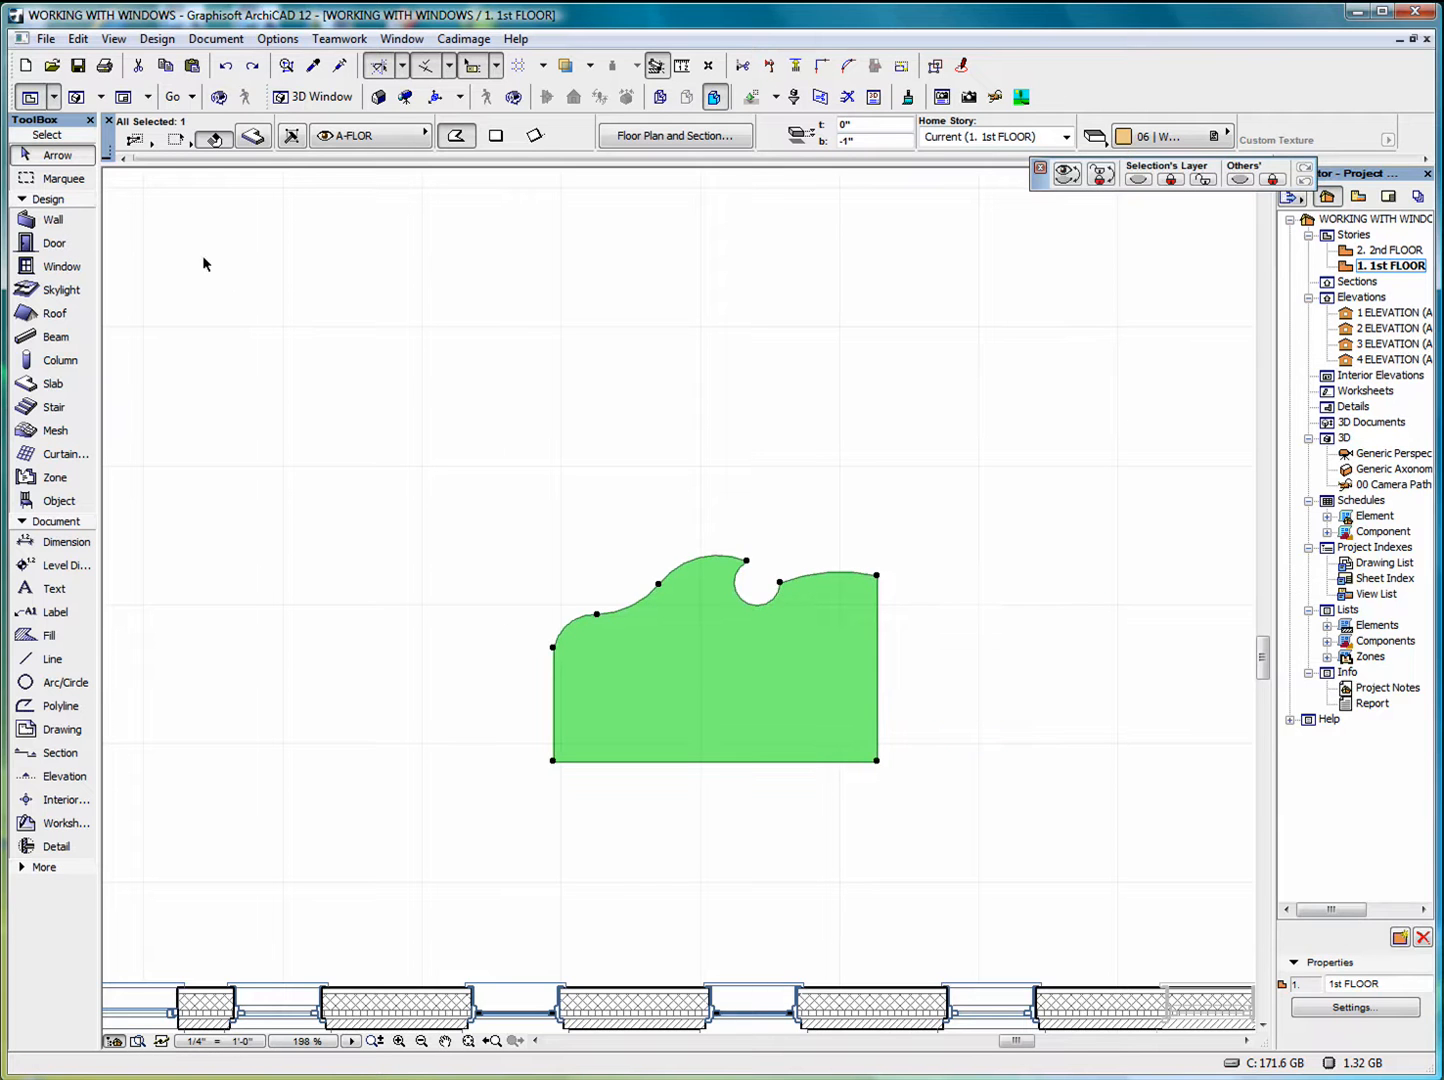
Drag a copy of the selected slab from its lower right corner and place it exactly over the original
left_click(877, 762)
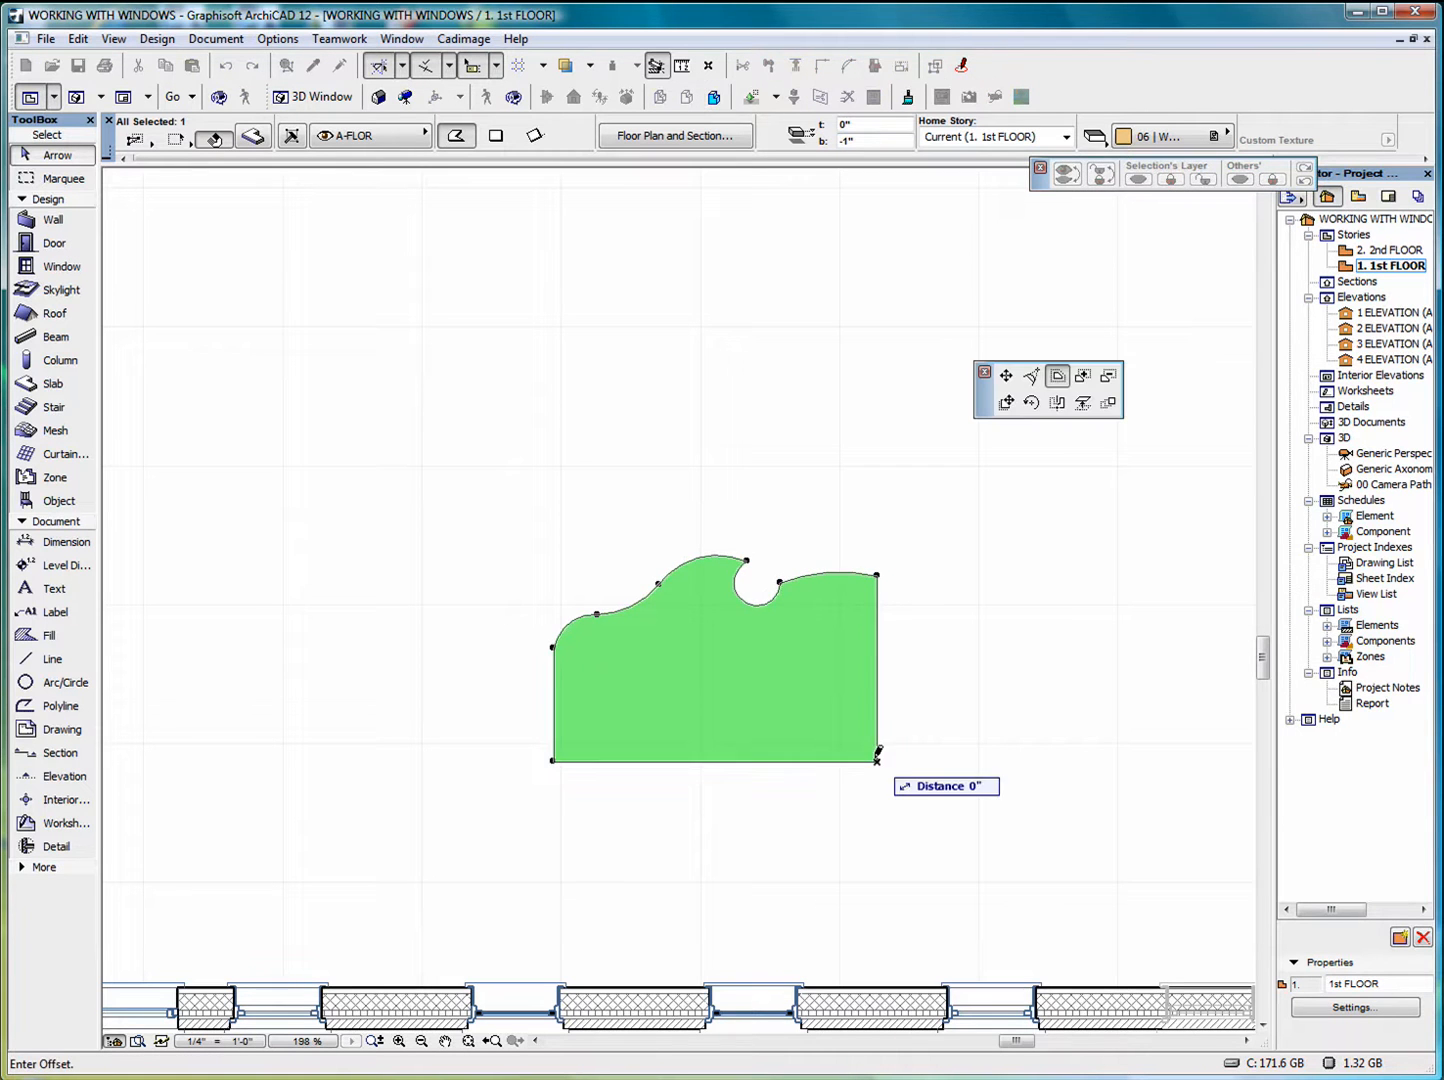
left_click(1006, 374)
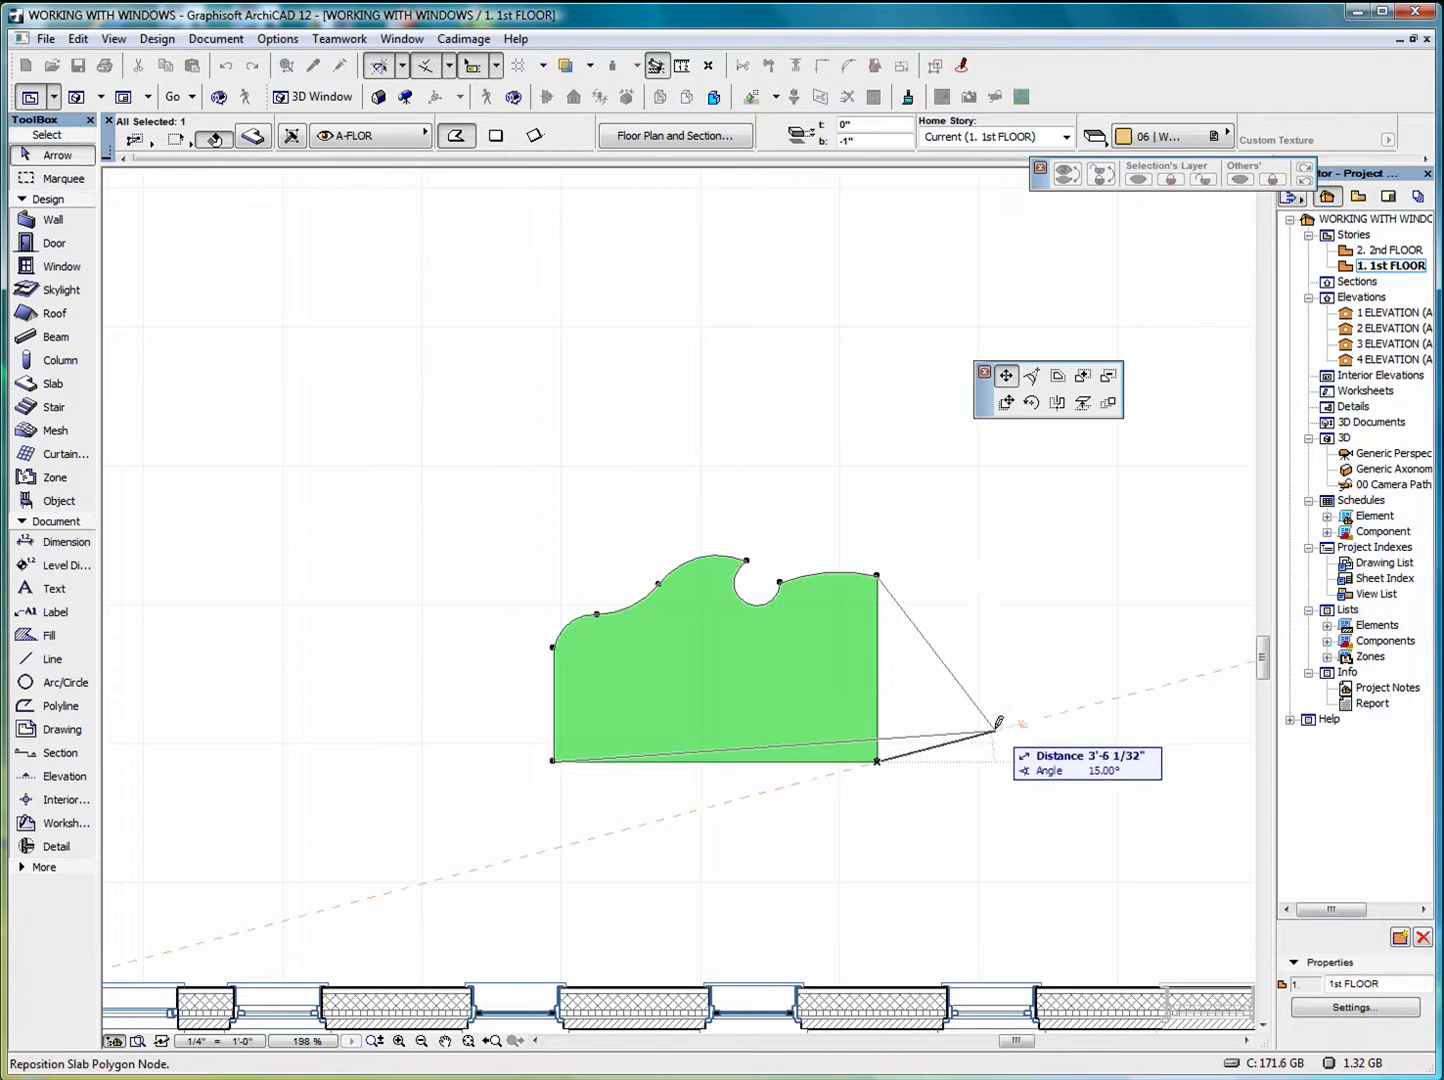
left_click(1007, 402)
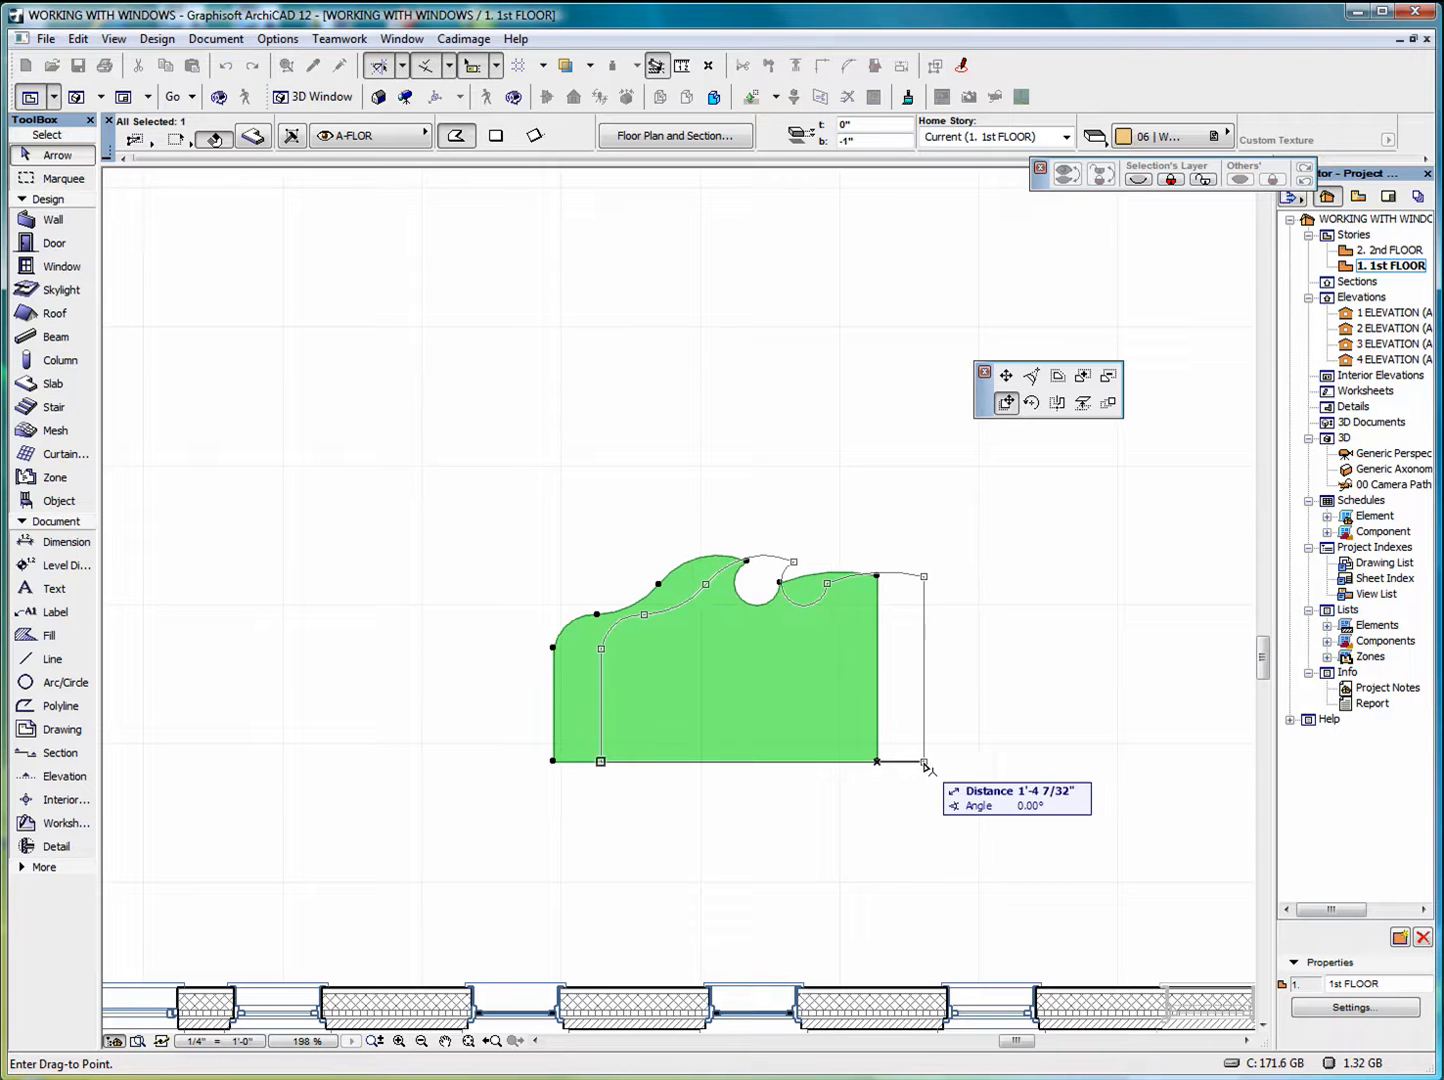
key("ctrl")
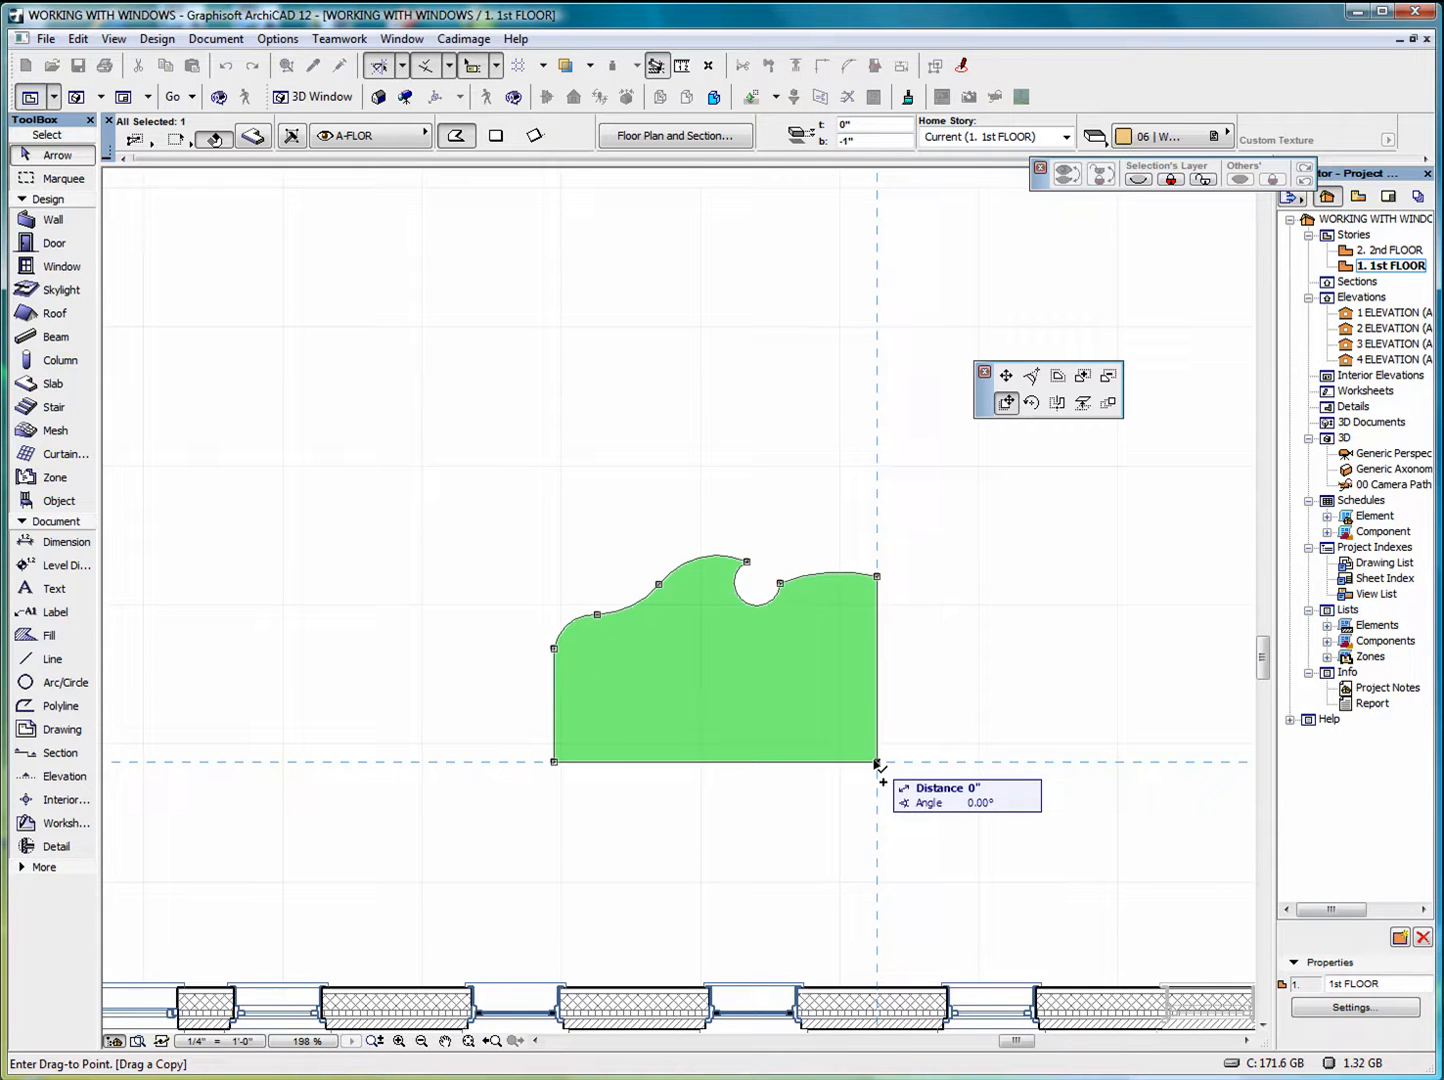
left_click(878, 762)
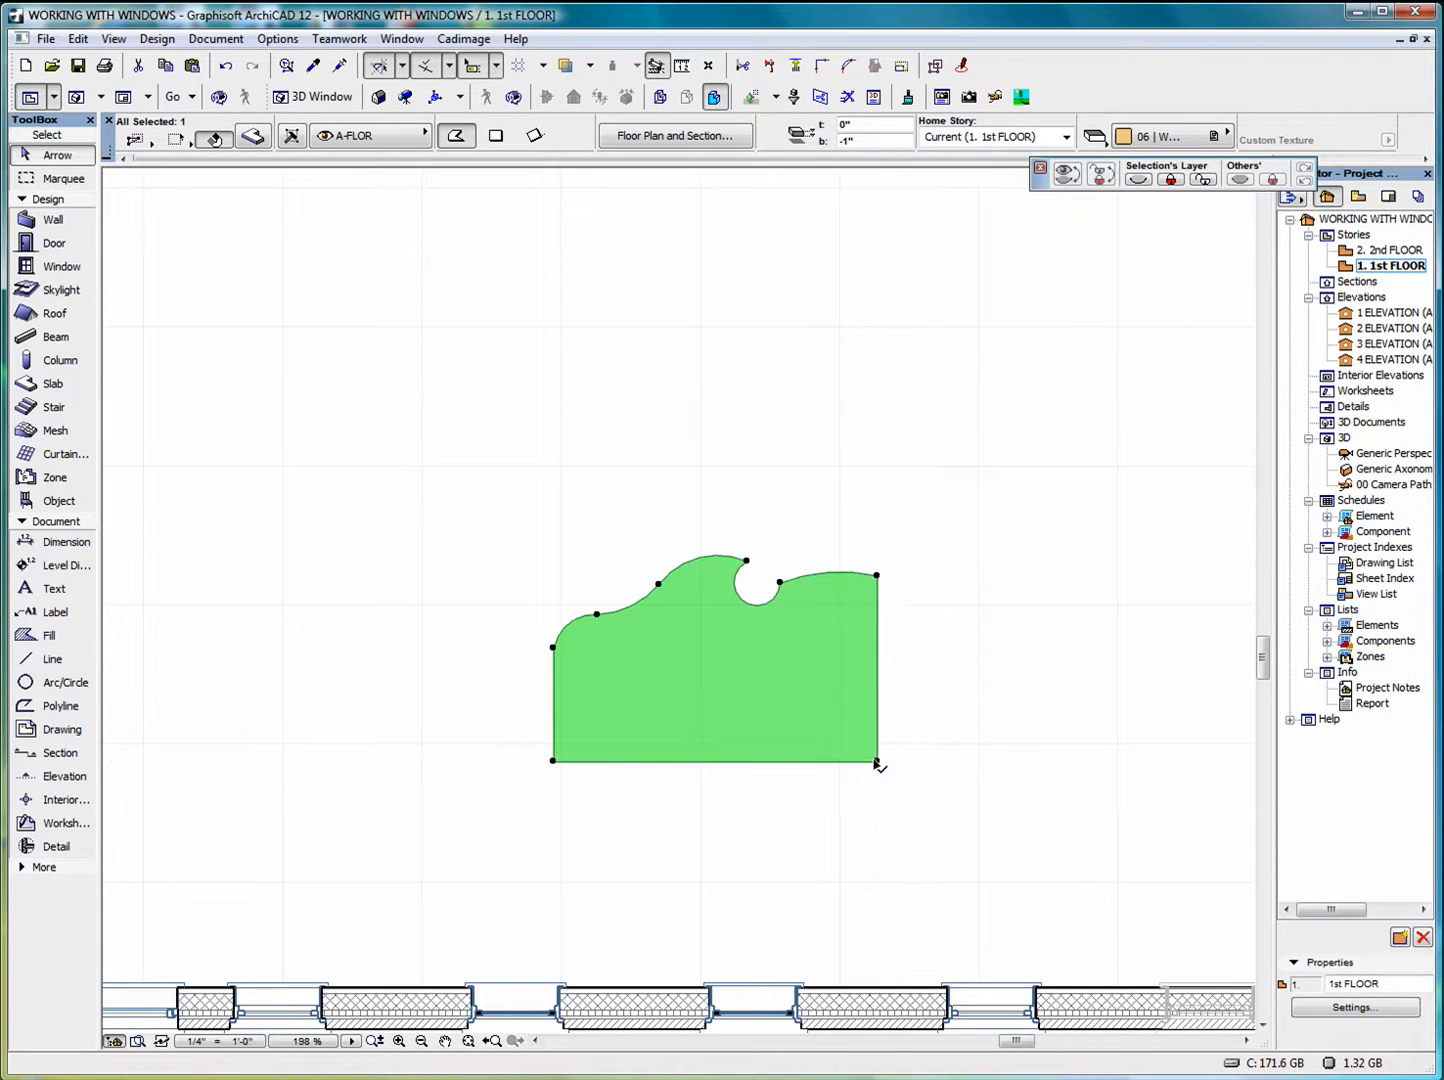
Offset all edges of the copied slab inward by 4"
left_click(878, 577)
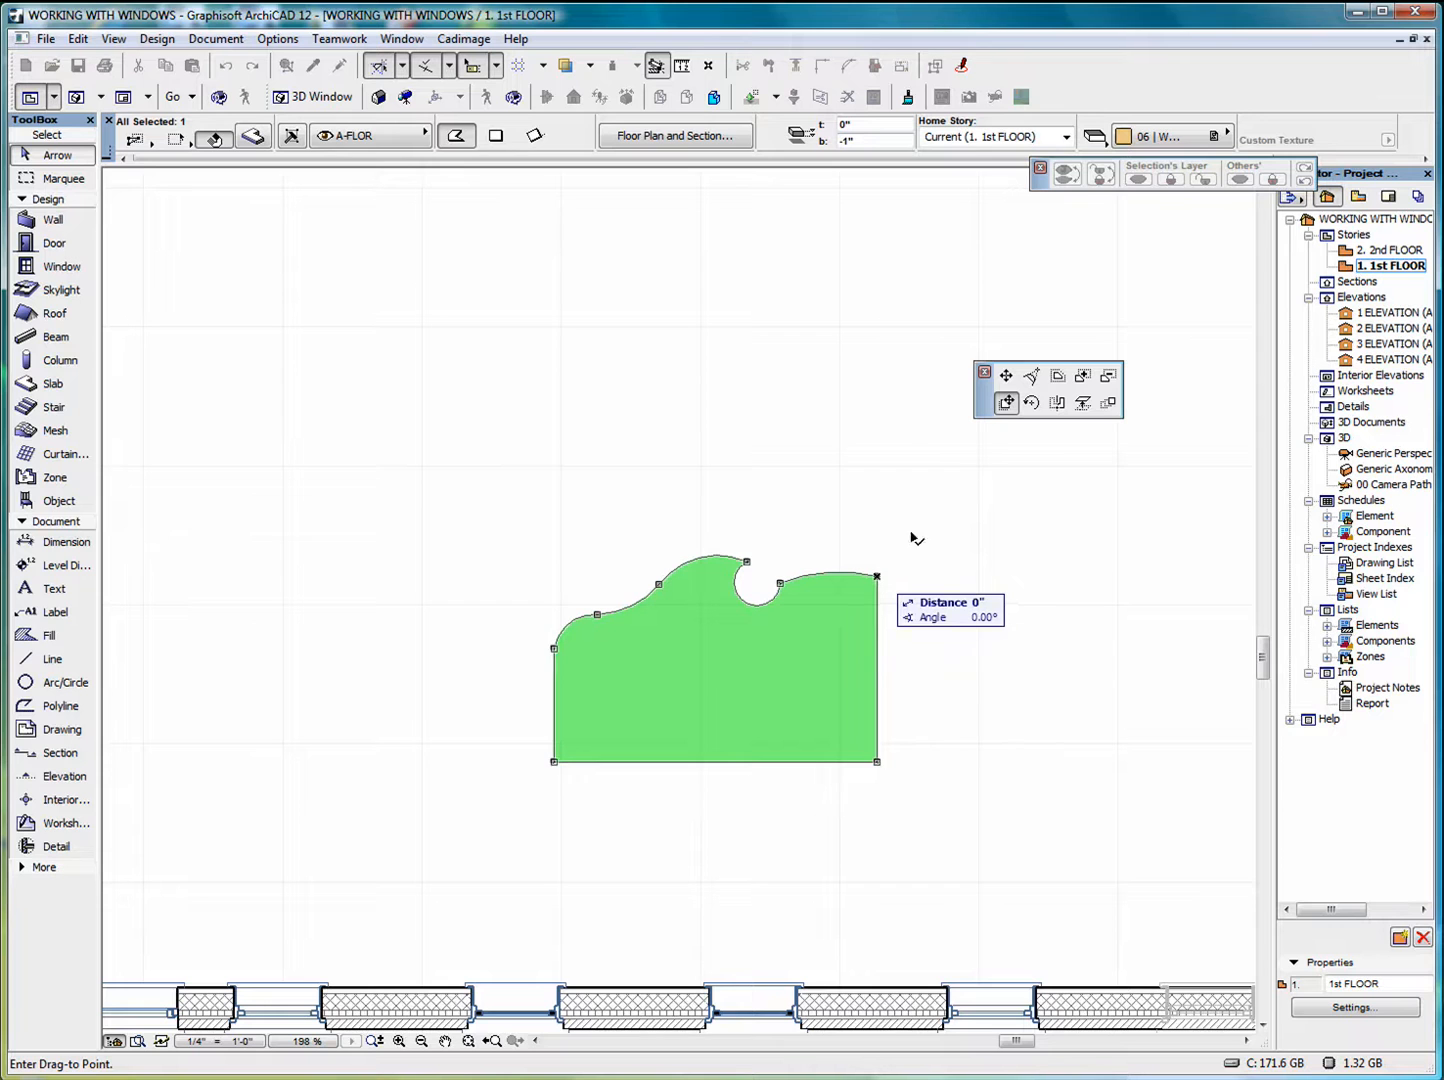
left_click(1058, 376)
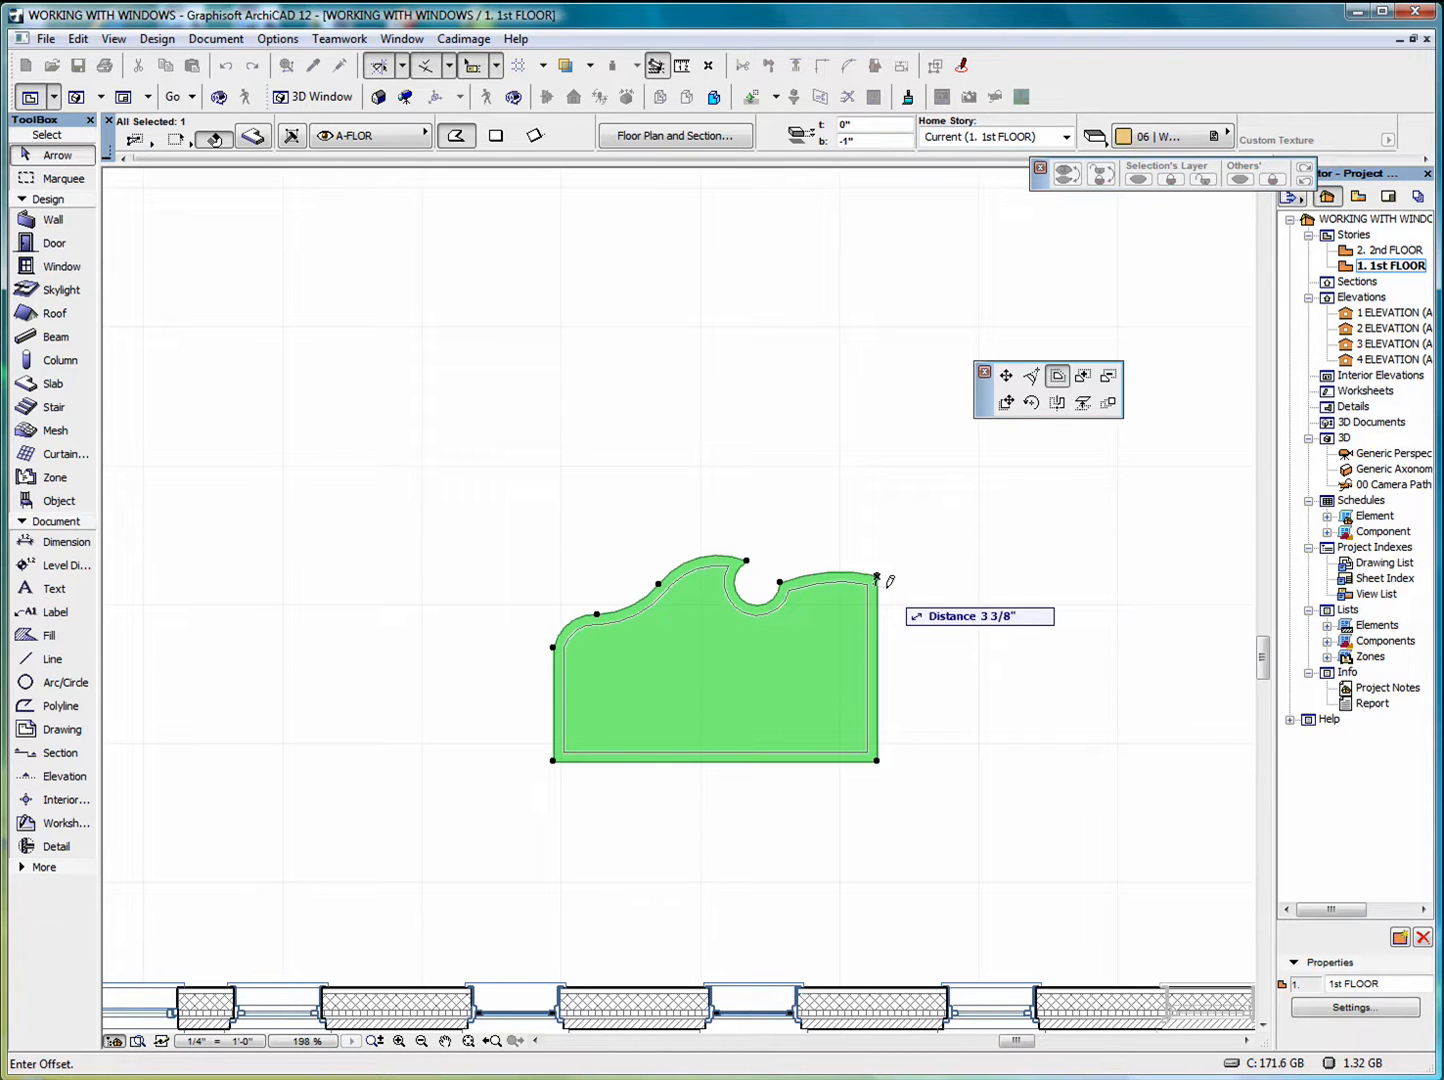
type("4\"")
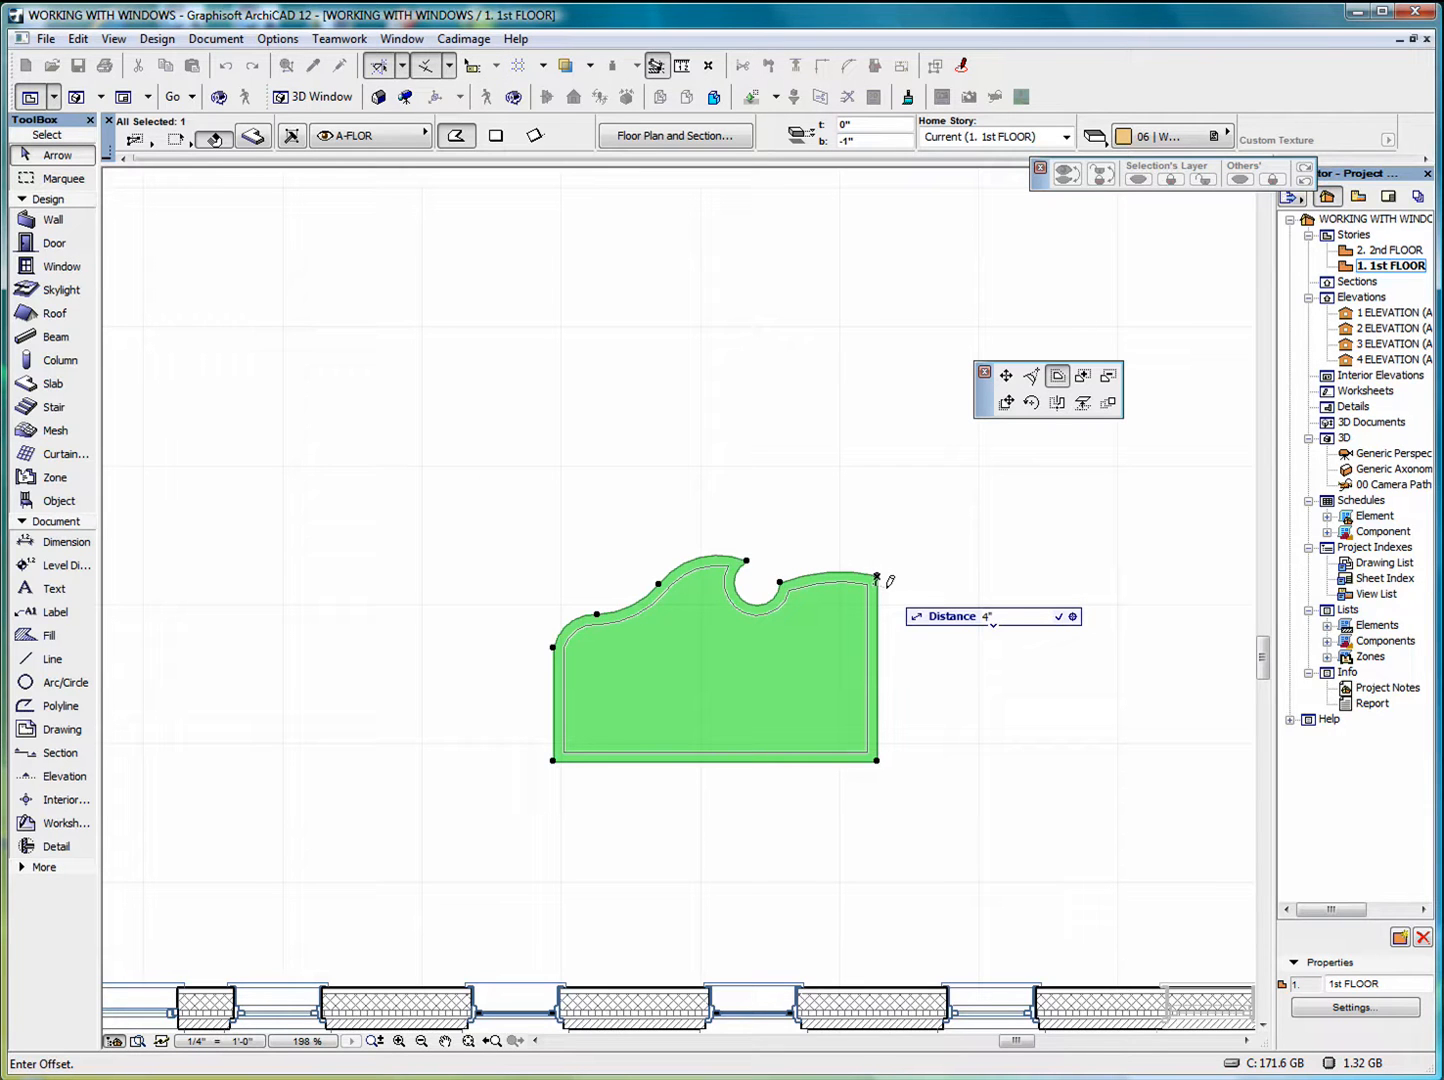
key("Return")
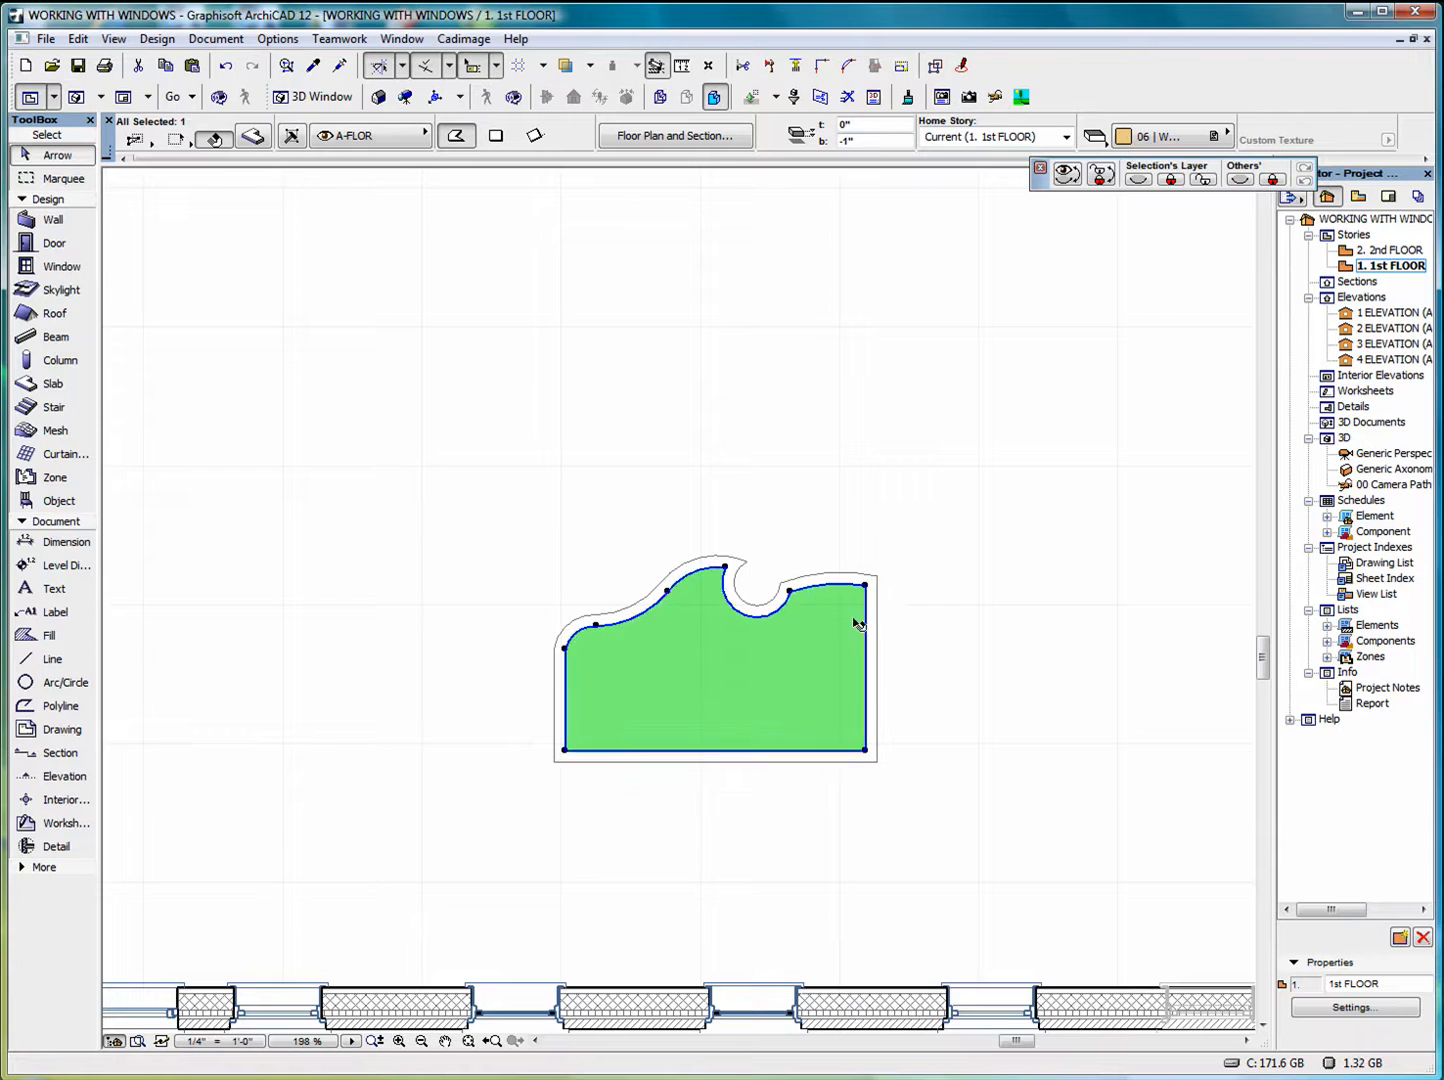
Select the outer slab, cut a hole in it along the inner slab's outline, and clear the selection
key("ctrl+z")
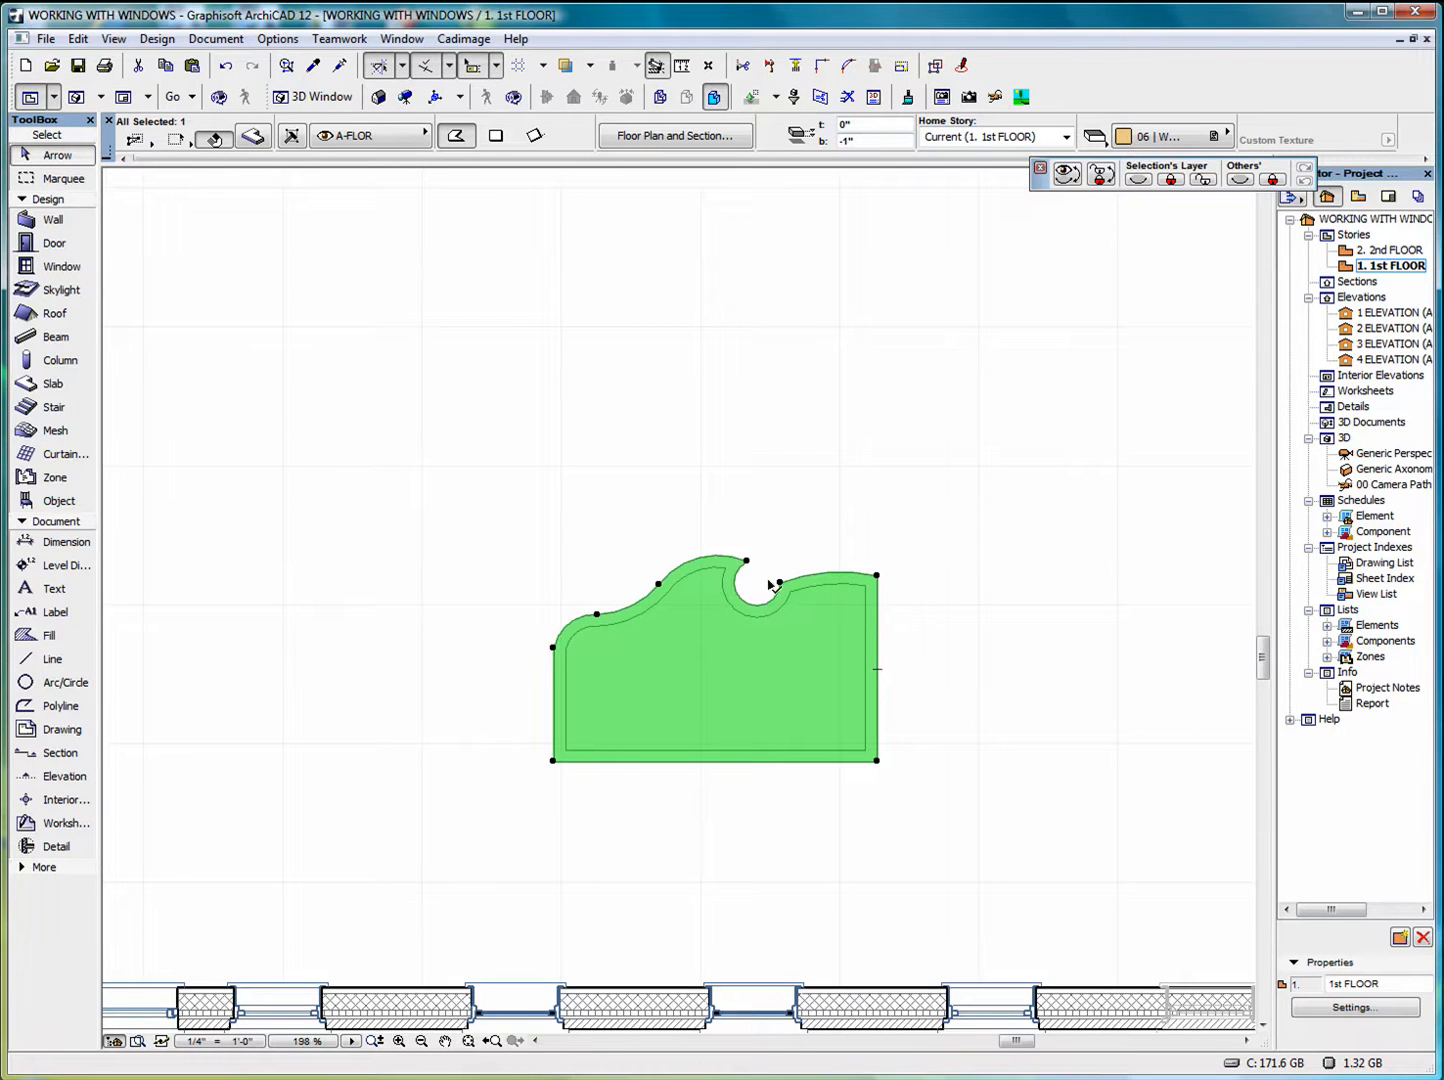
left_click(39, 390)
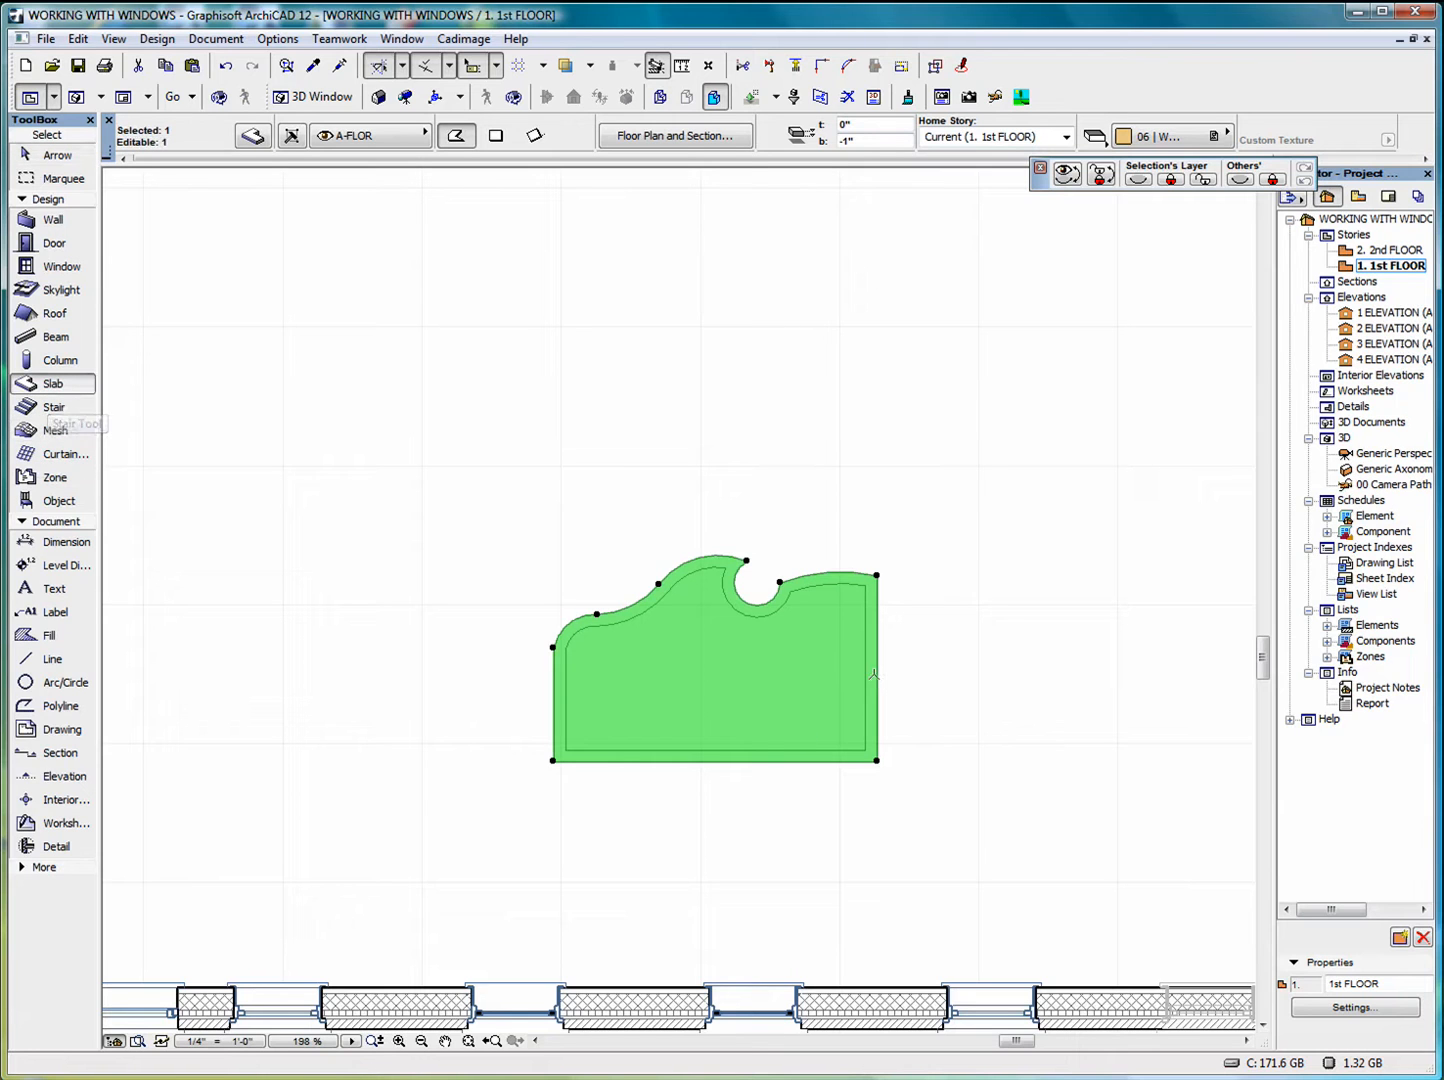
left_click(770, 750)
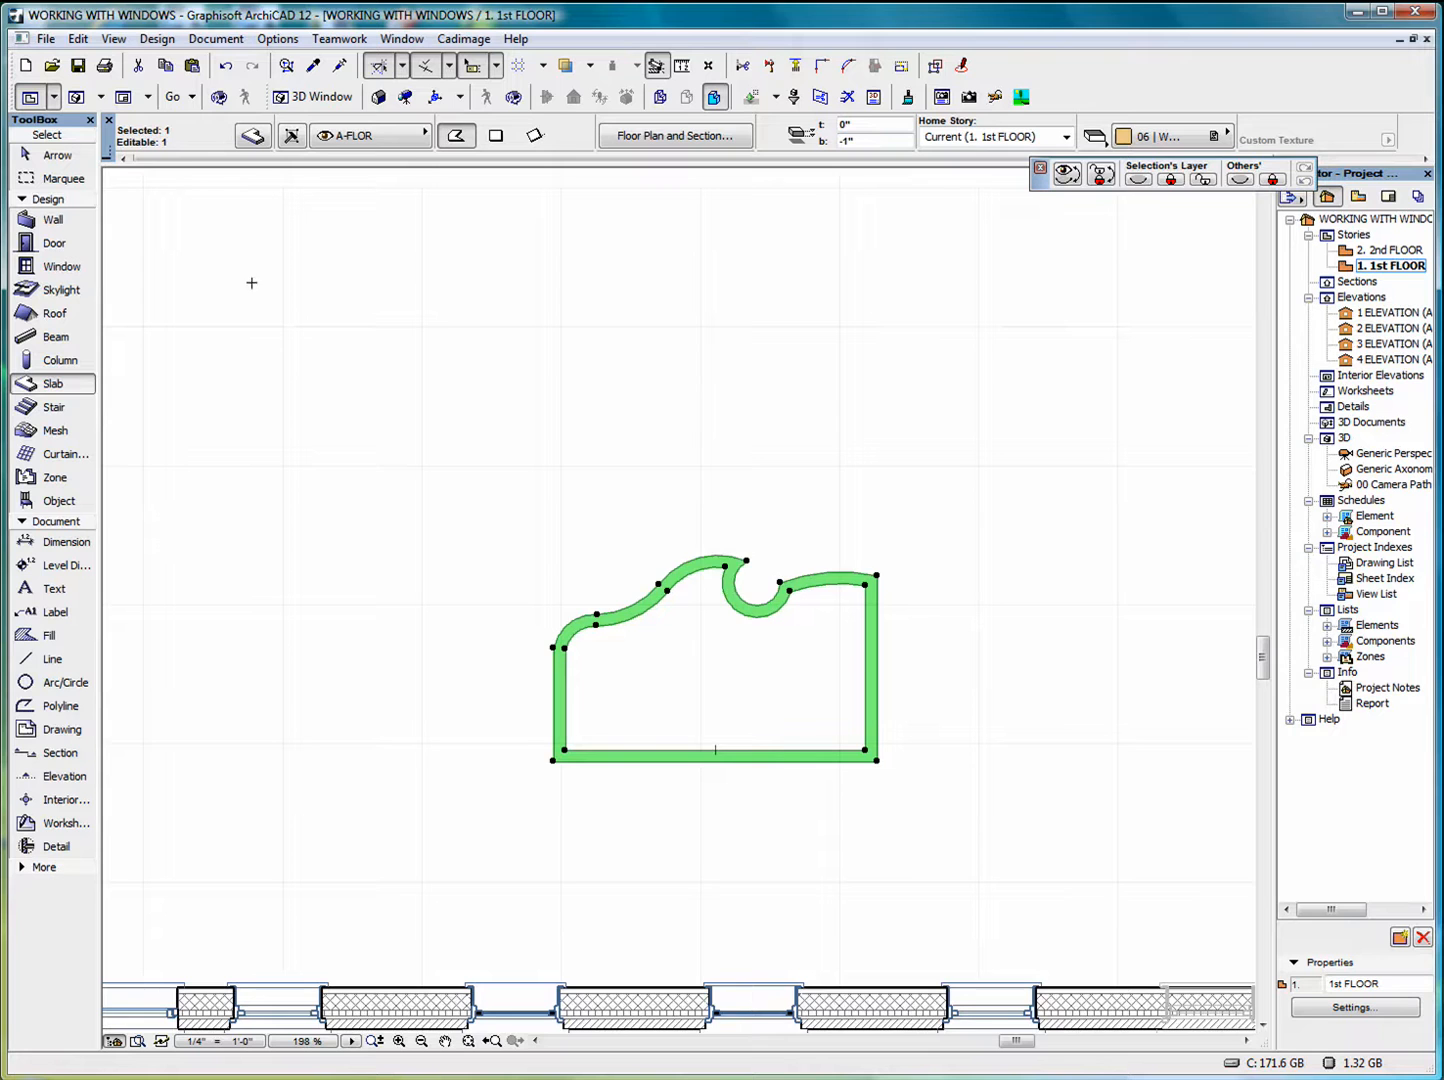
key("Escape")
left_click(49, 154)
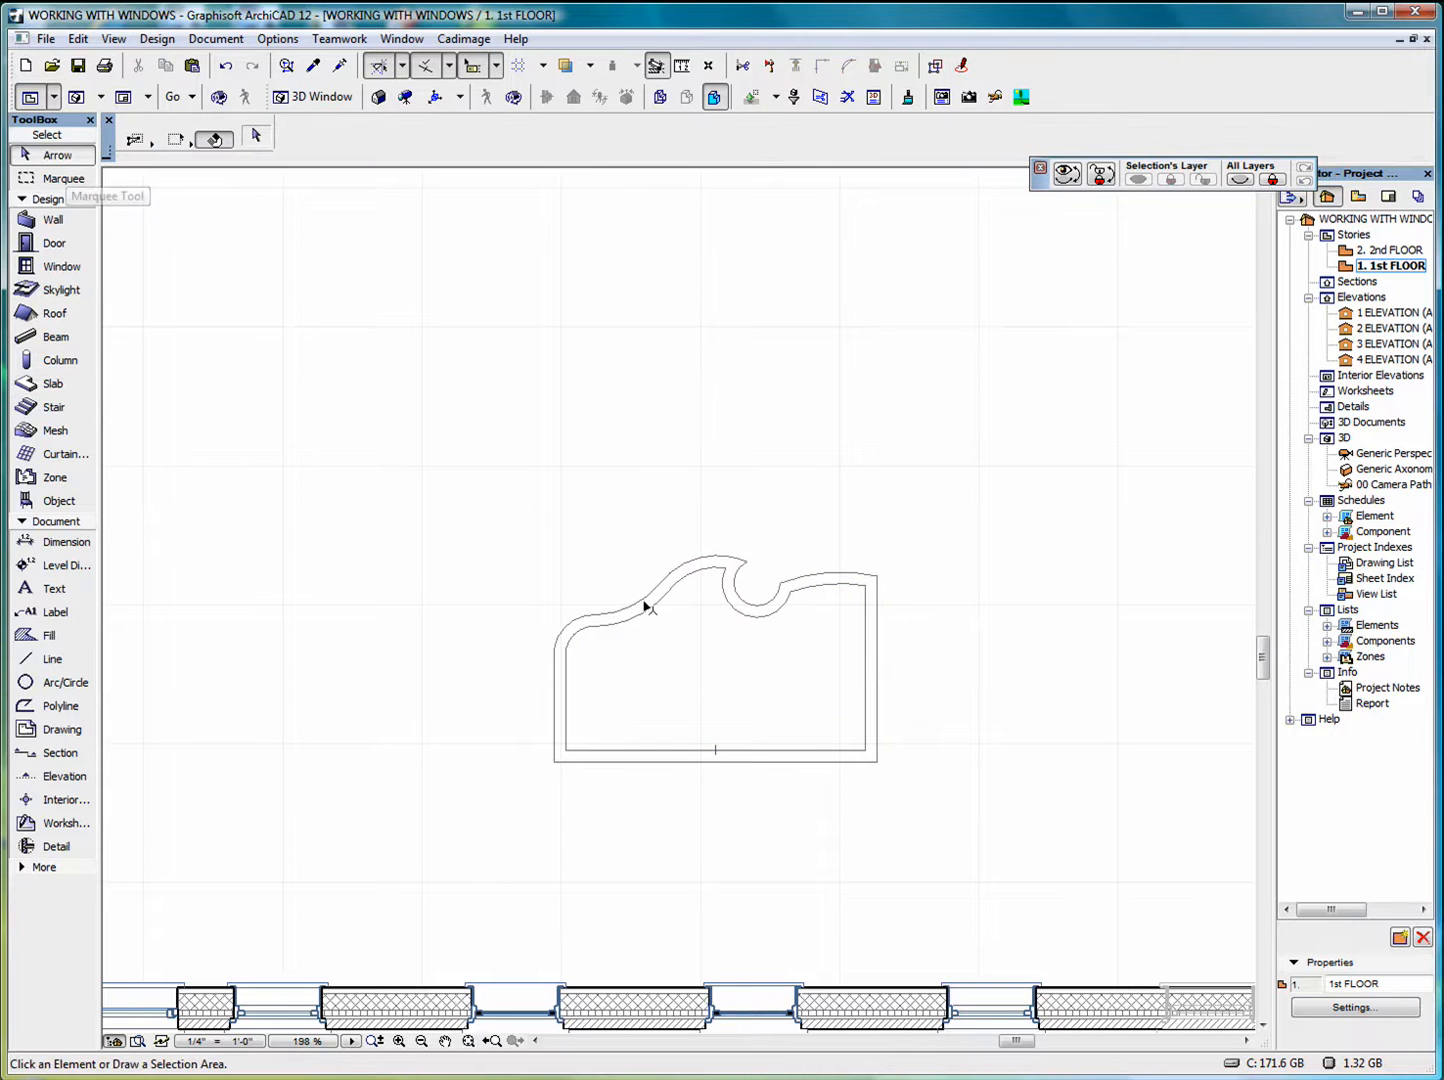
Select the outer frame slab and set its thickness to 4"
left_click(662, 588)
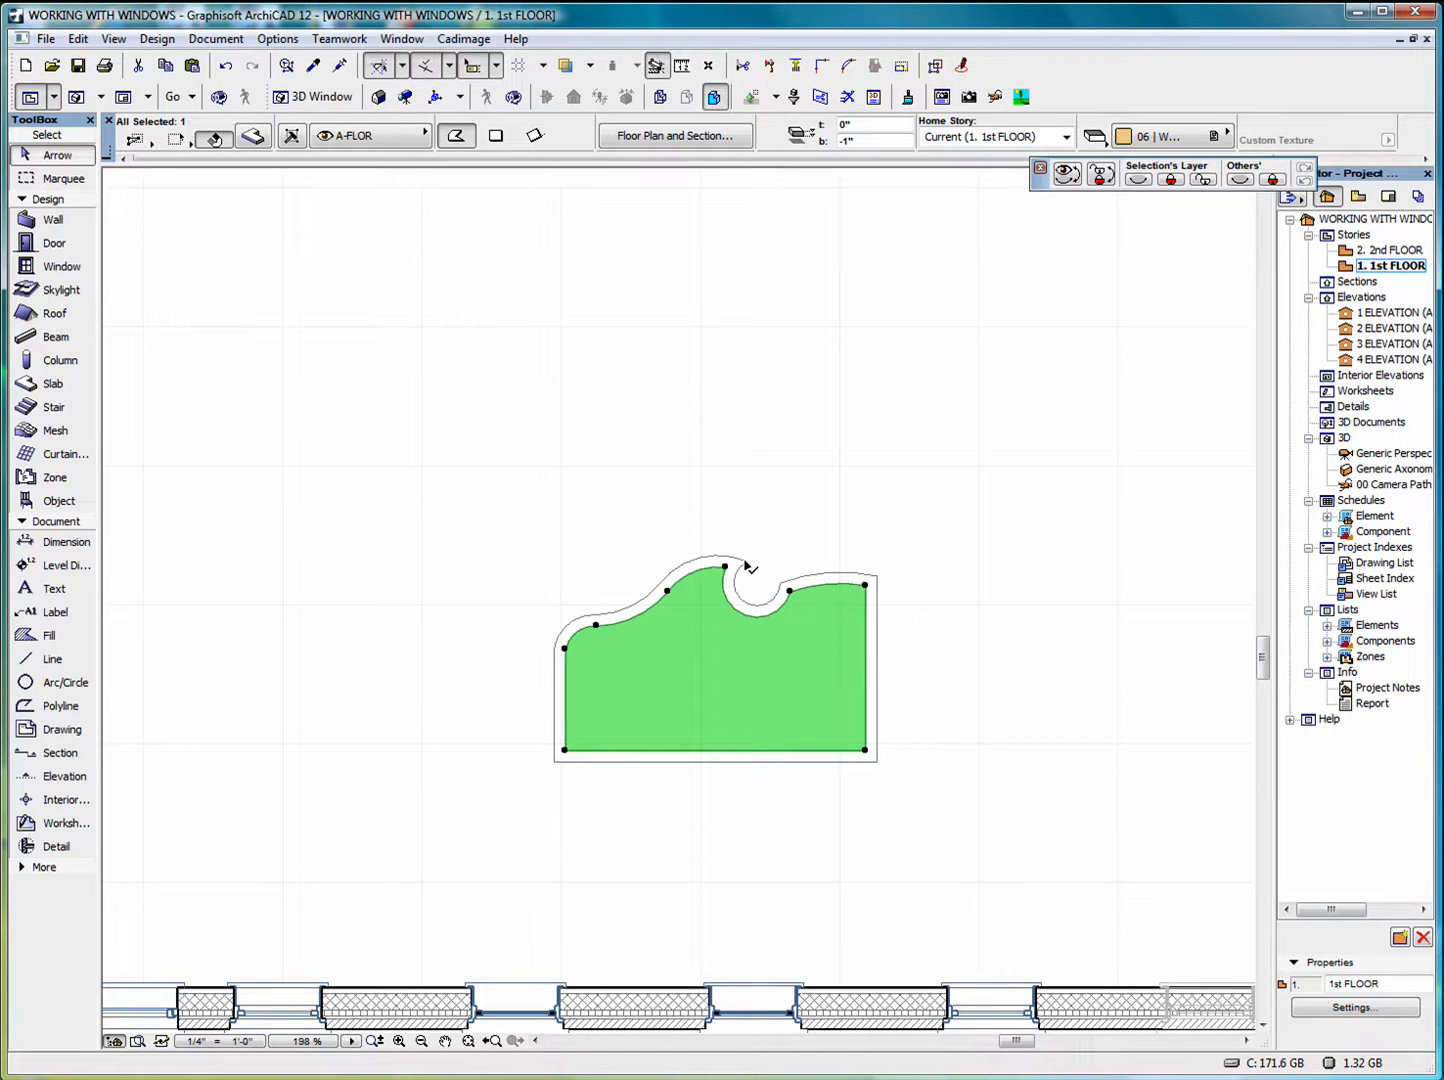
right_click(793, 480)
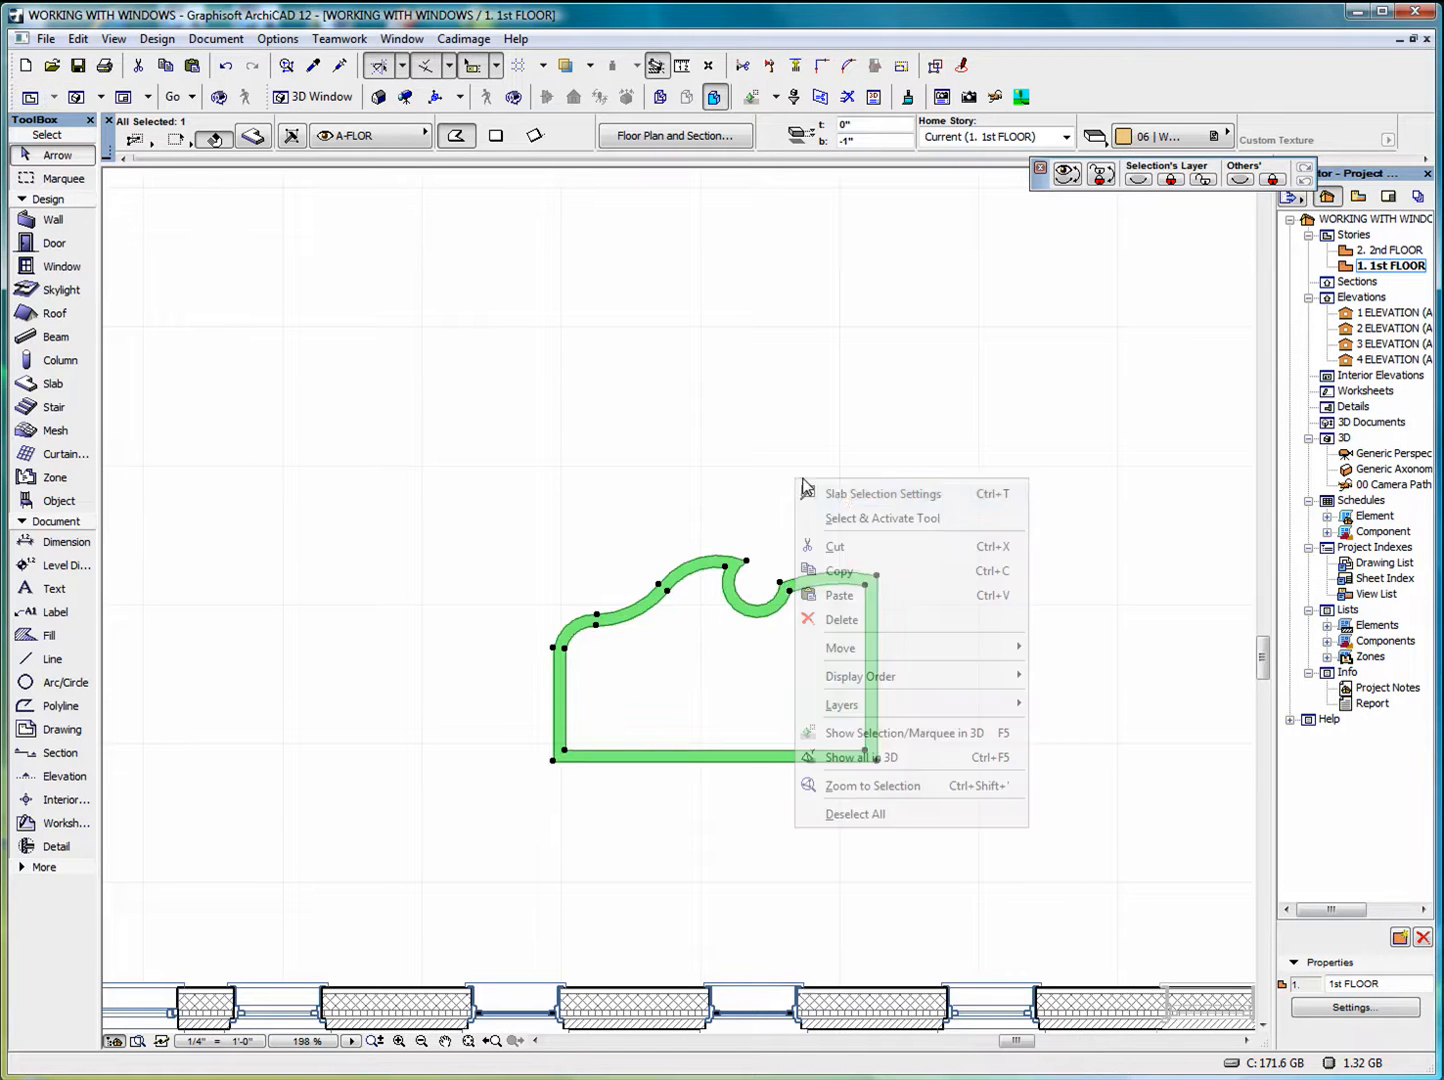
left_click(864, 494)
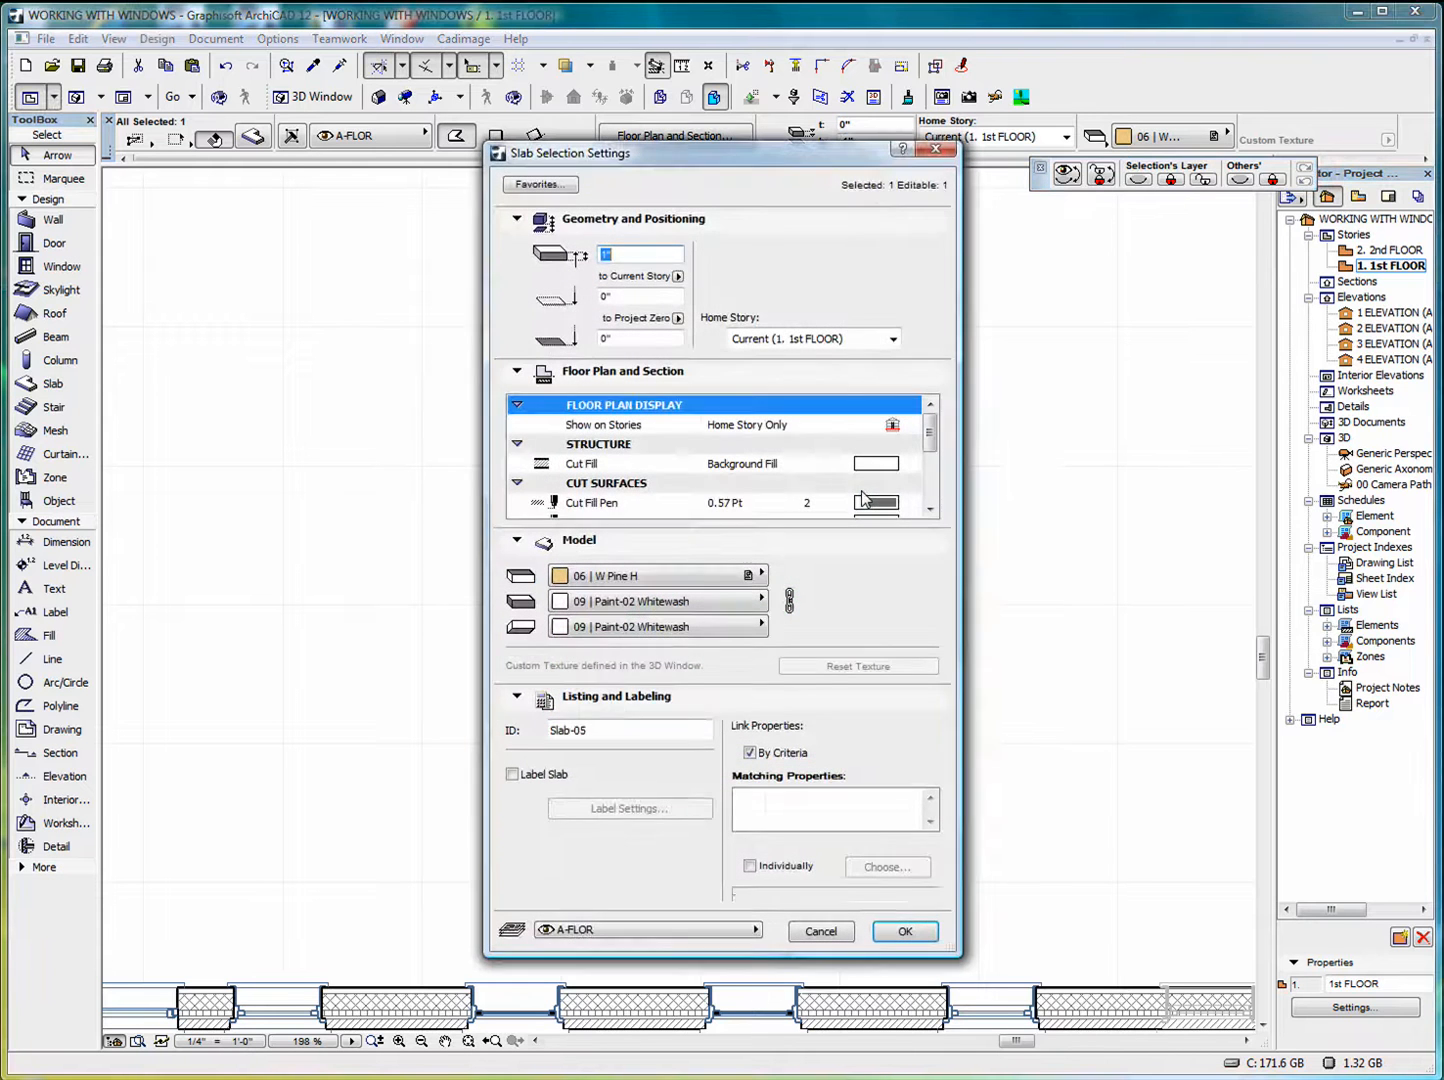
left_click(606, 255)
double_click(602, 255)
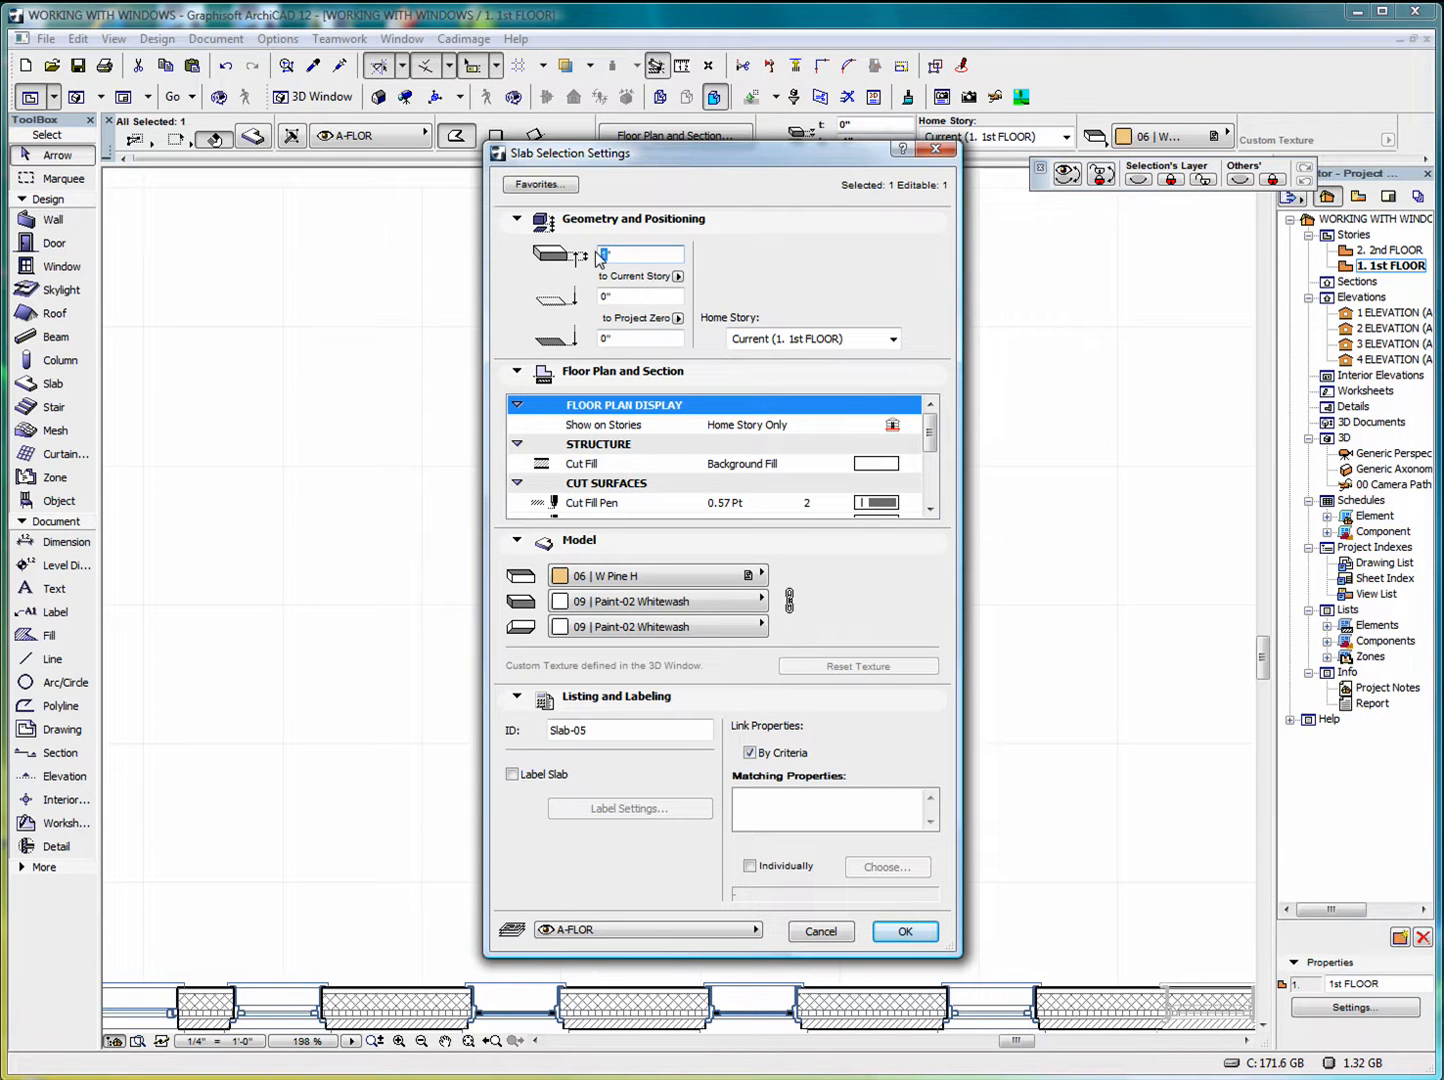
type("4\"")
left_click(904, 933)
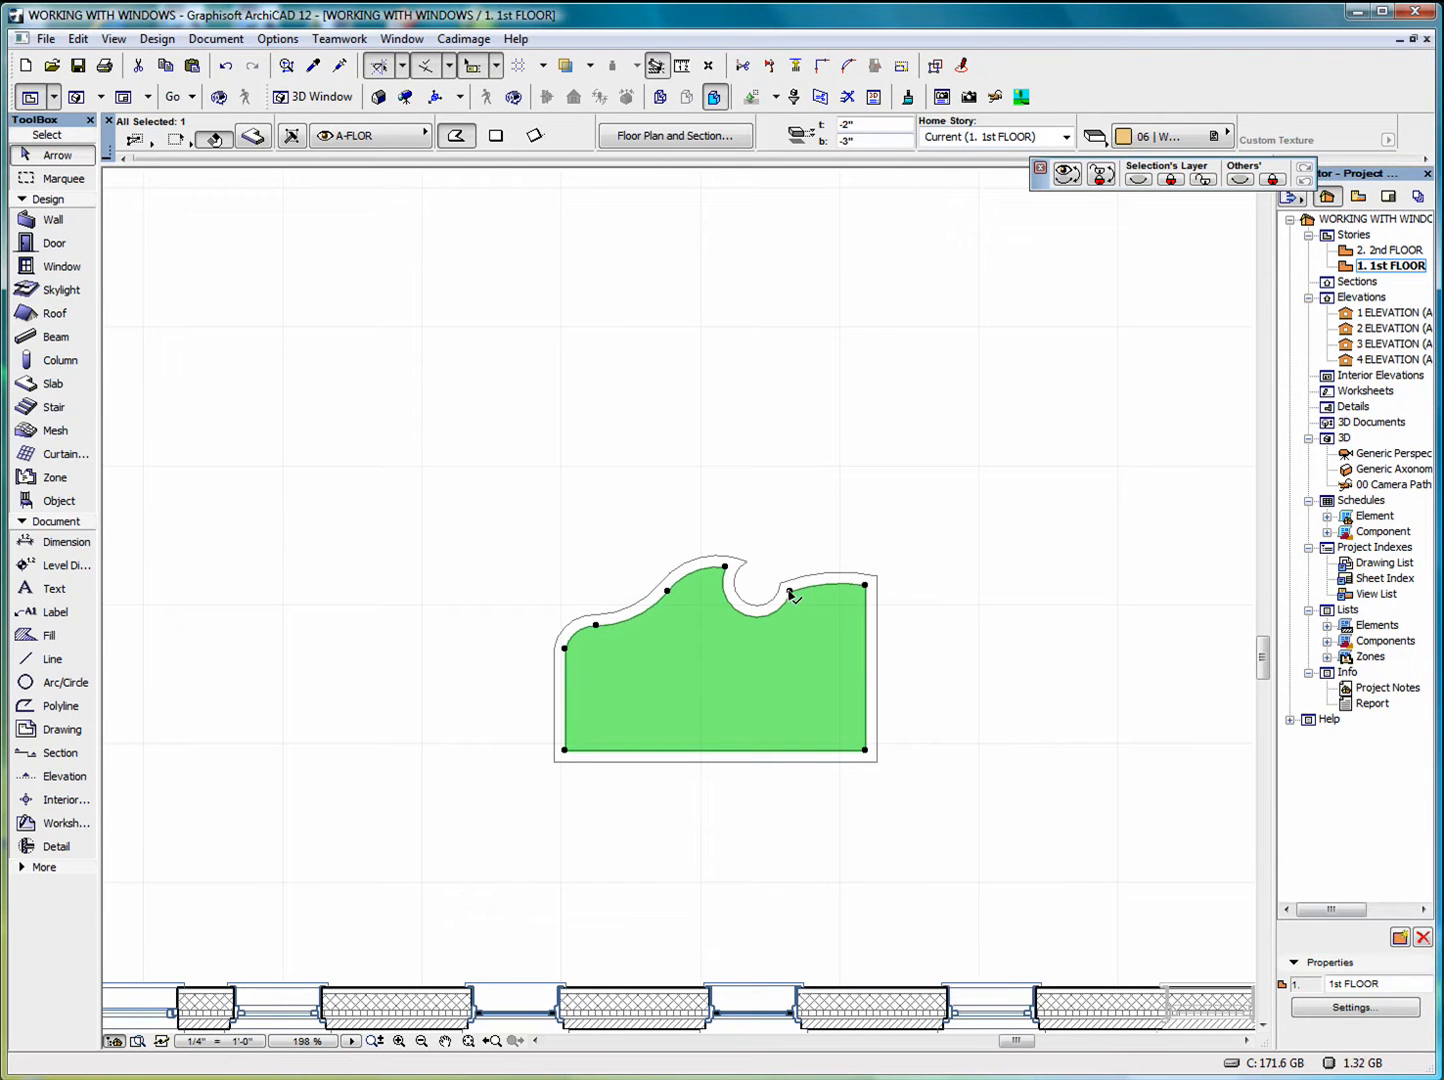
Offset all edges of the inner slab outward by 4" to the frame's outer edge and clear the selection
left_click(867, 585)
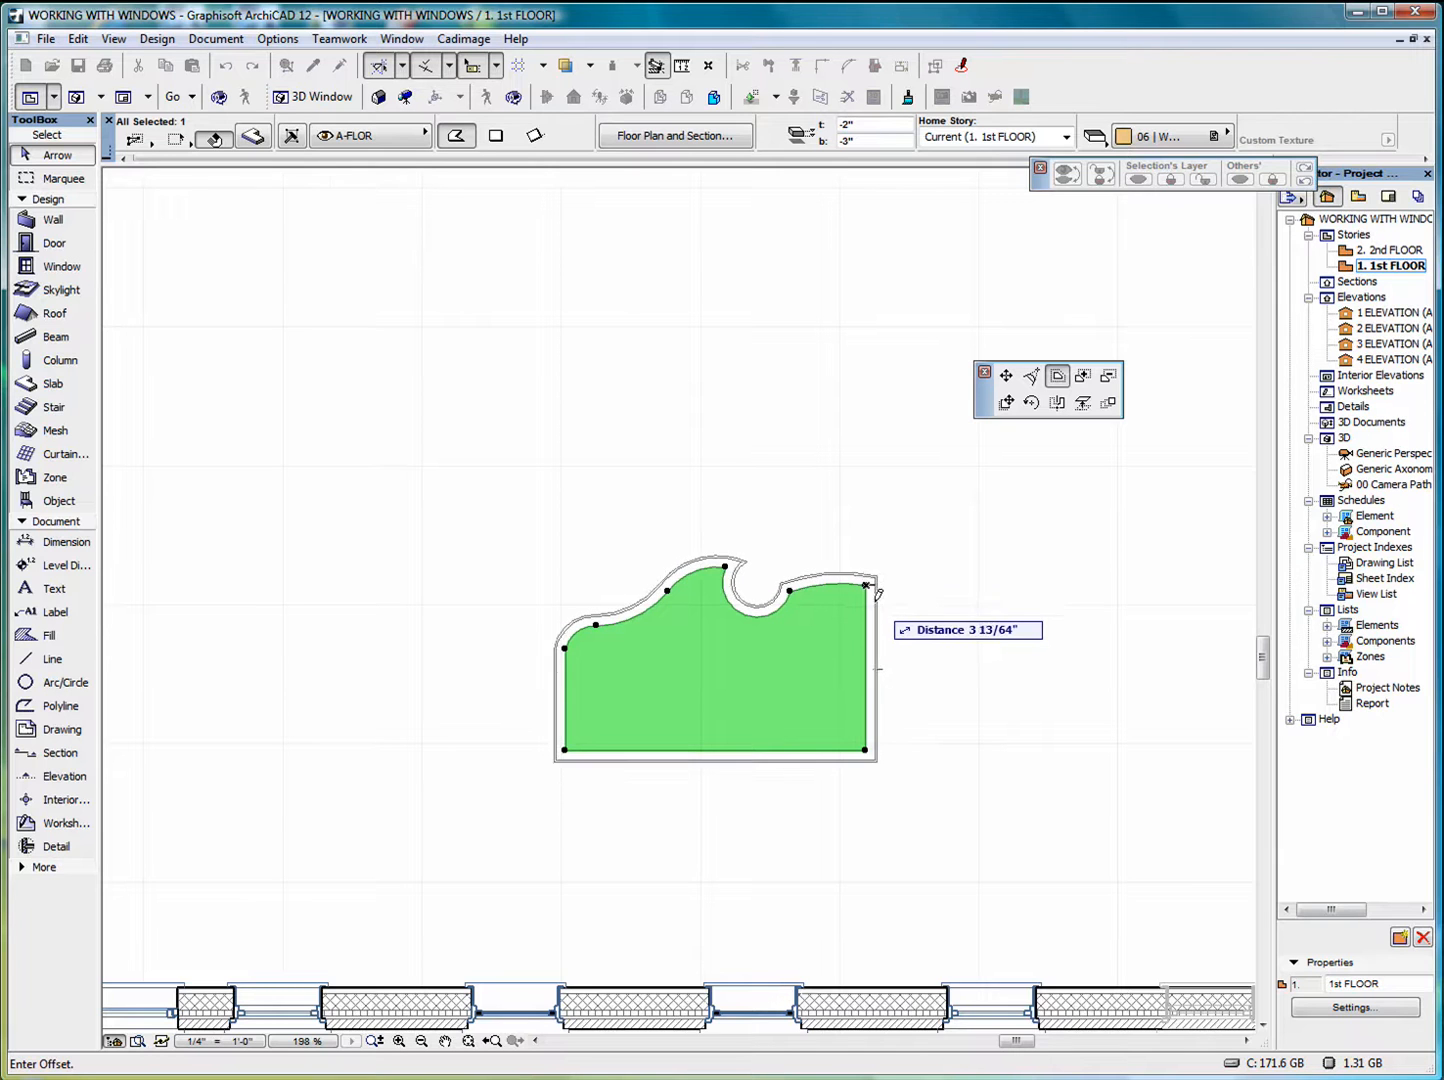
scroll(878, 583, "up", 5)
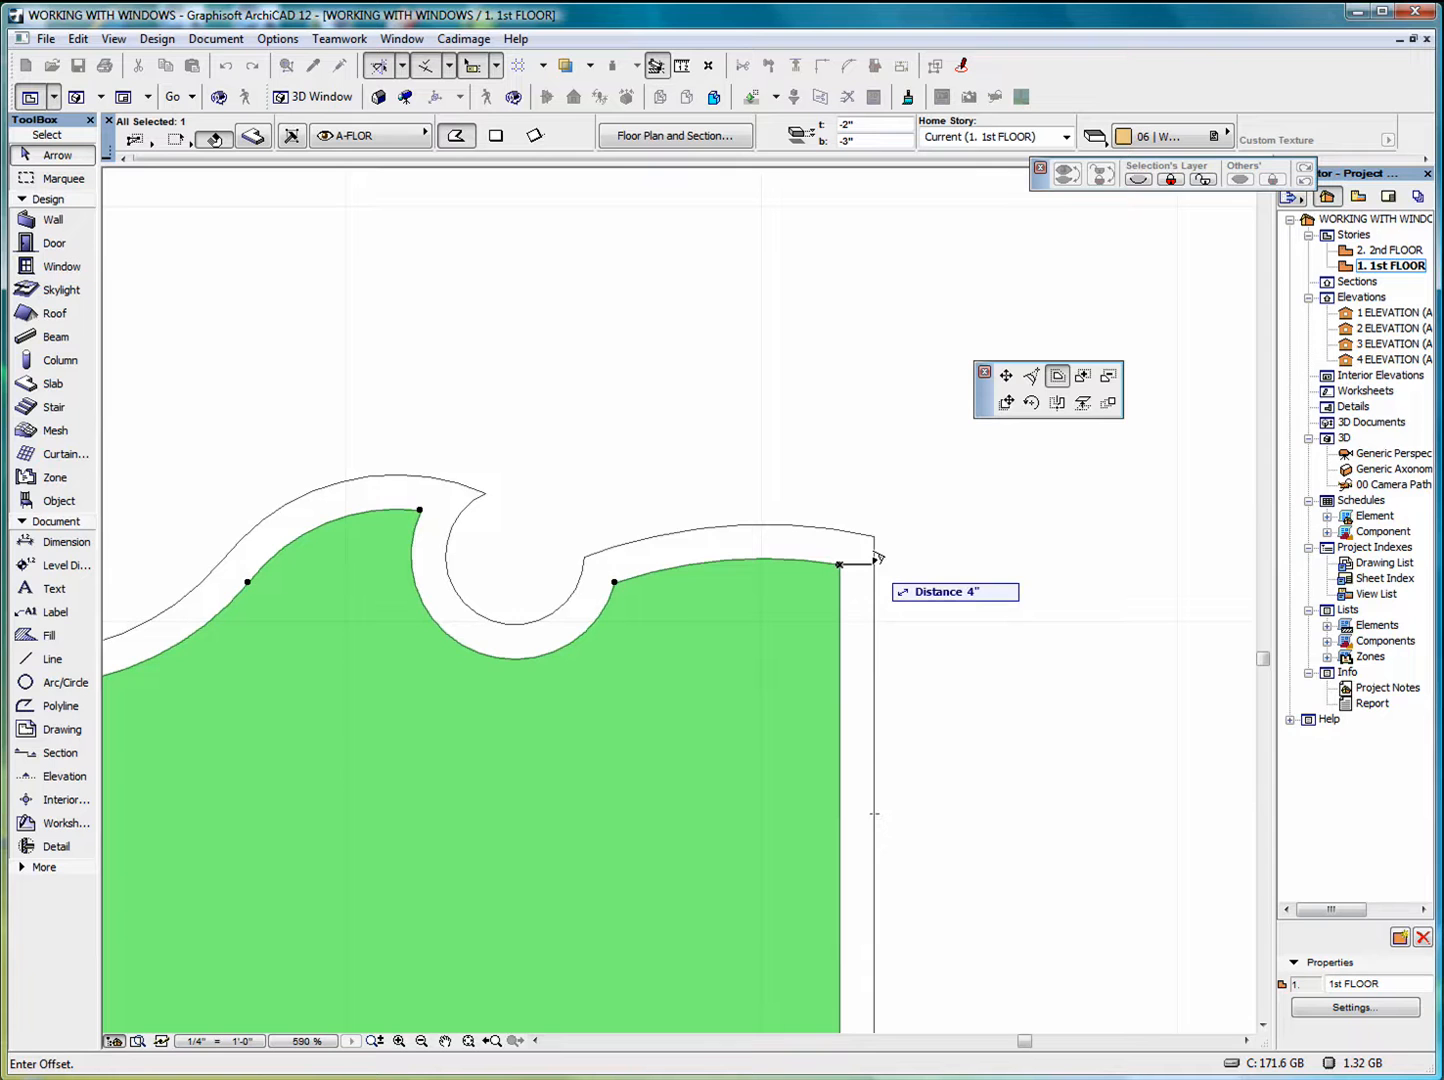
left_click(877, 558)
scroll(936, 558, "down", 5)
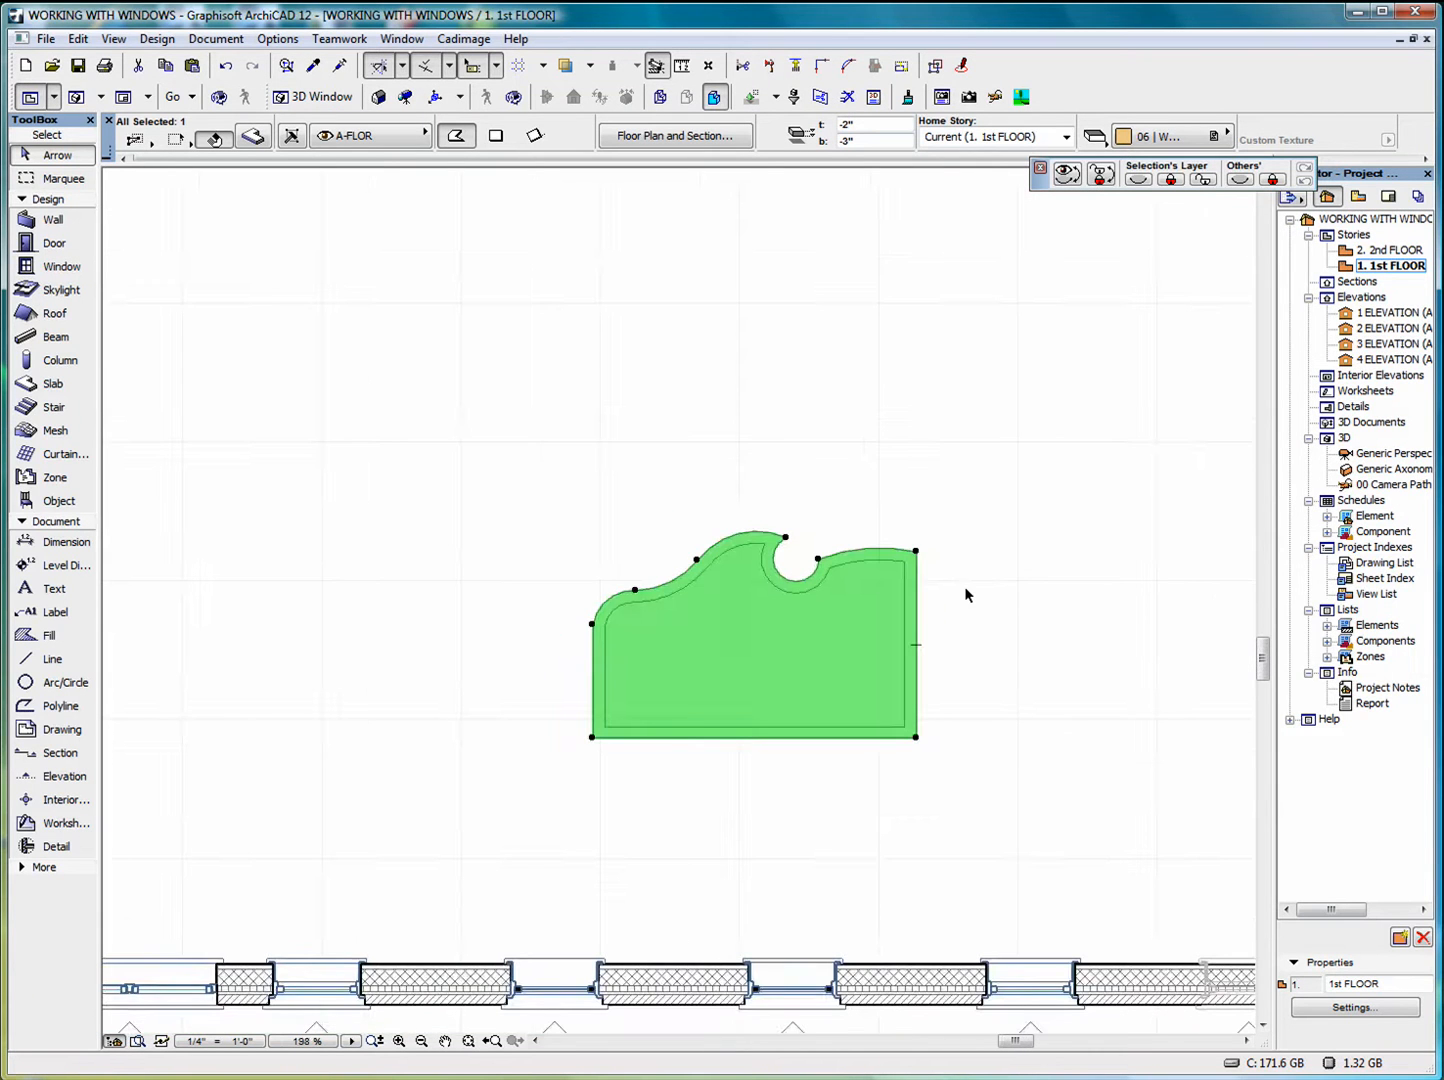
left_click(744, 426)
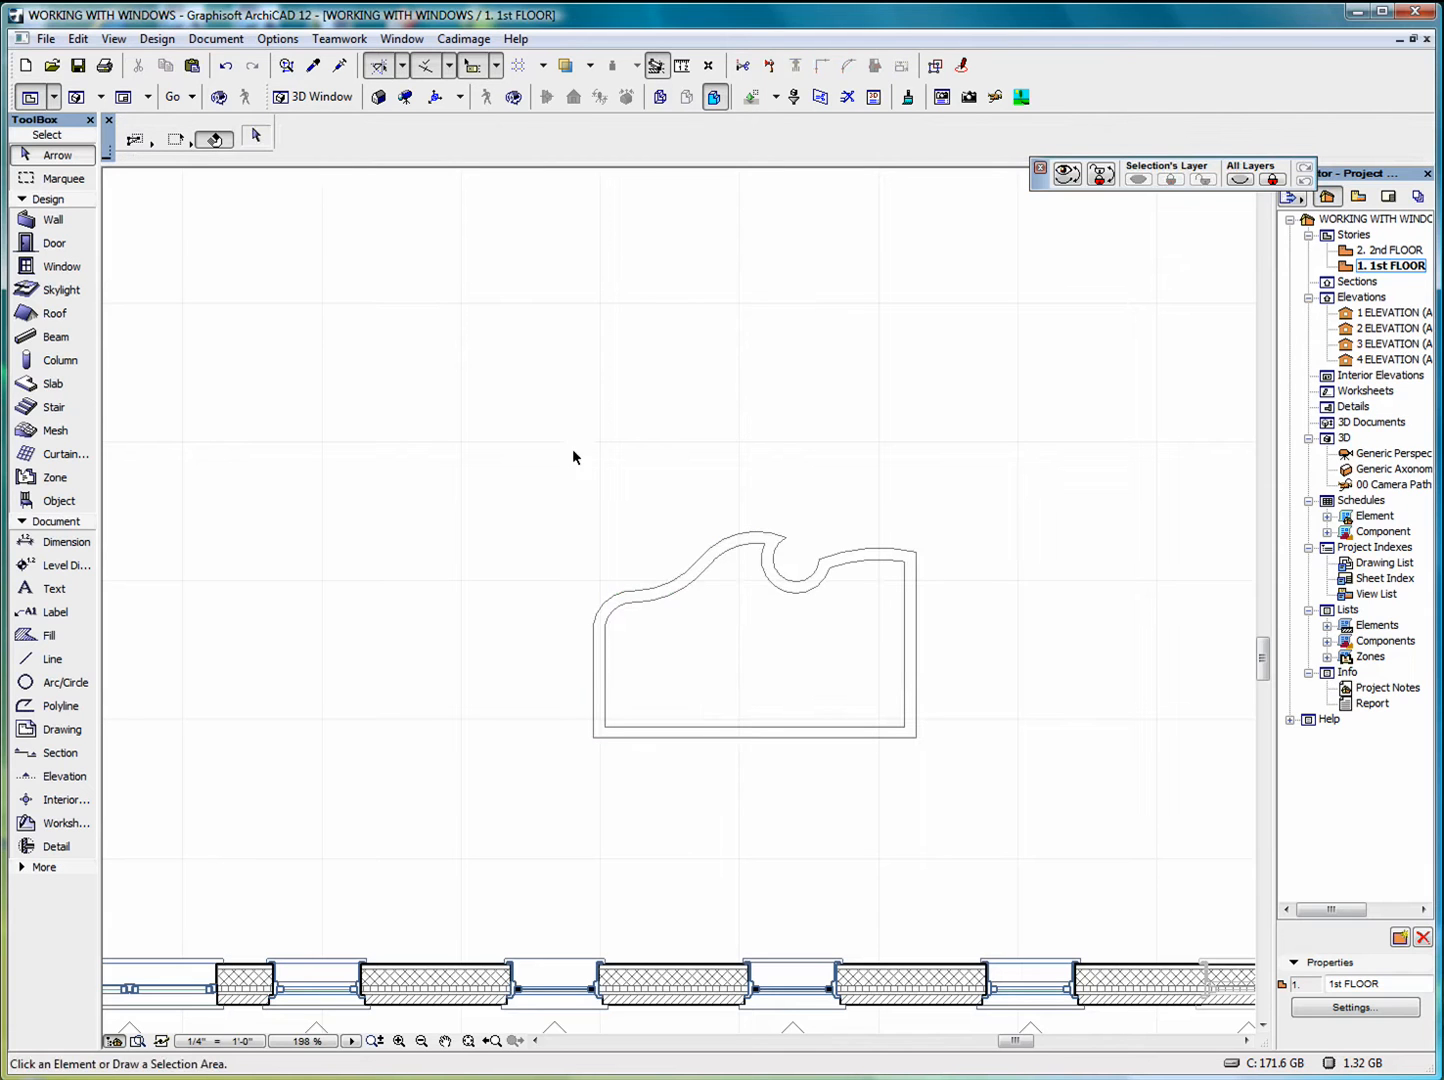
Select both slabs, set the parallel projection to Side view with a 90° azimuth, and show only the selection in 3D
left_click(520, 464)
left_click(1086, 810)
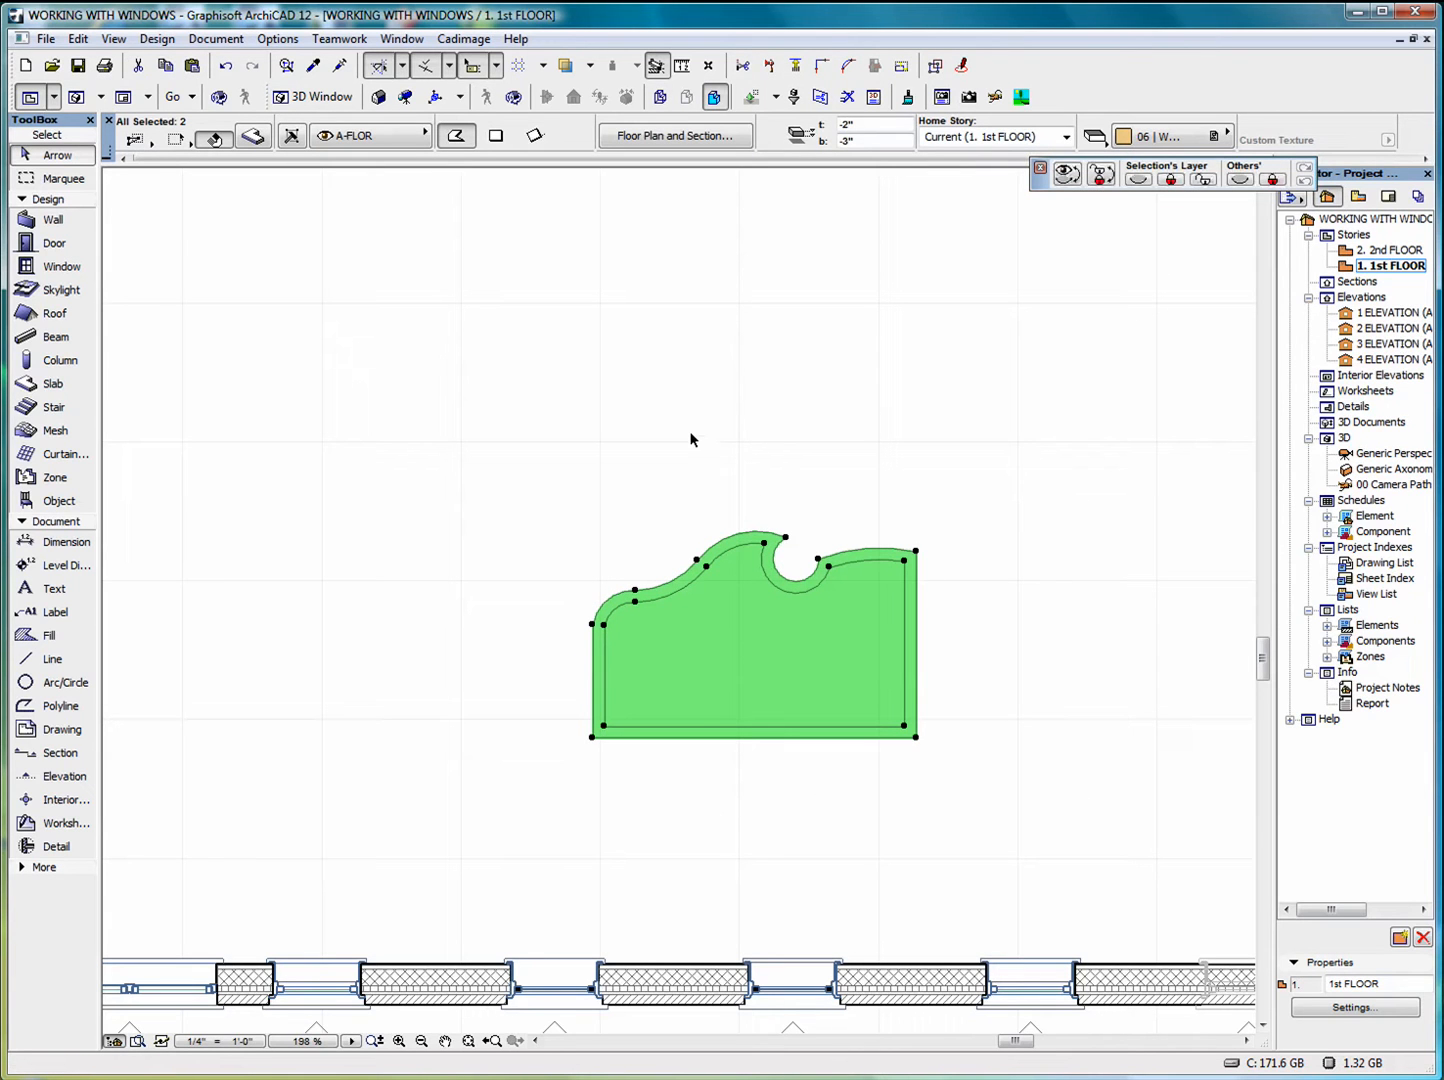
left_click(436, 100)
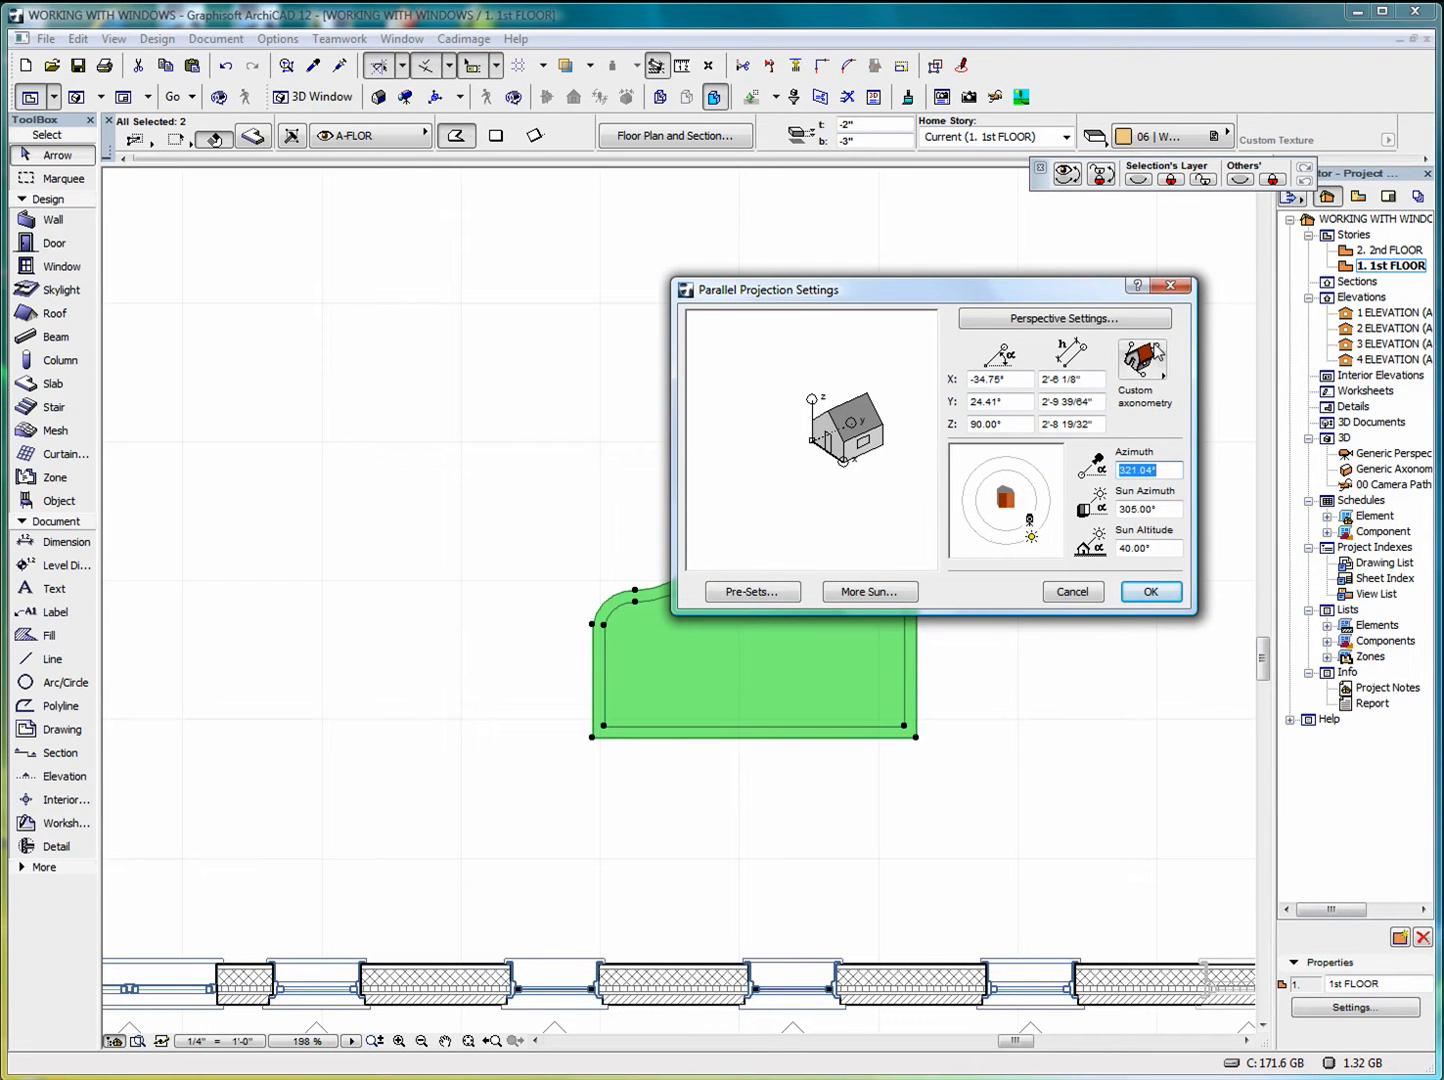
left_click(1141, 356)
left_click(1191, 400)
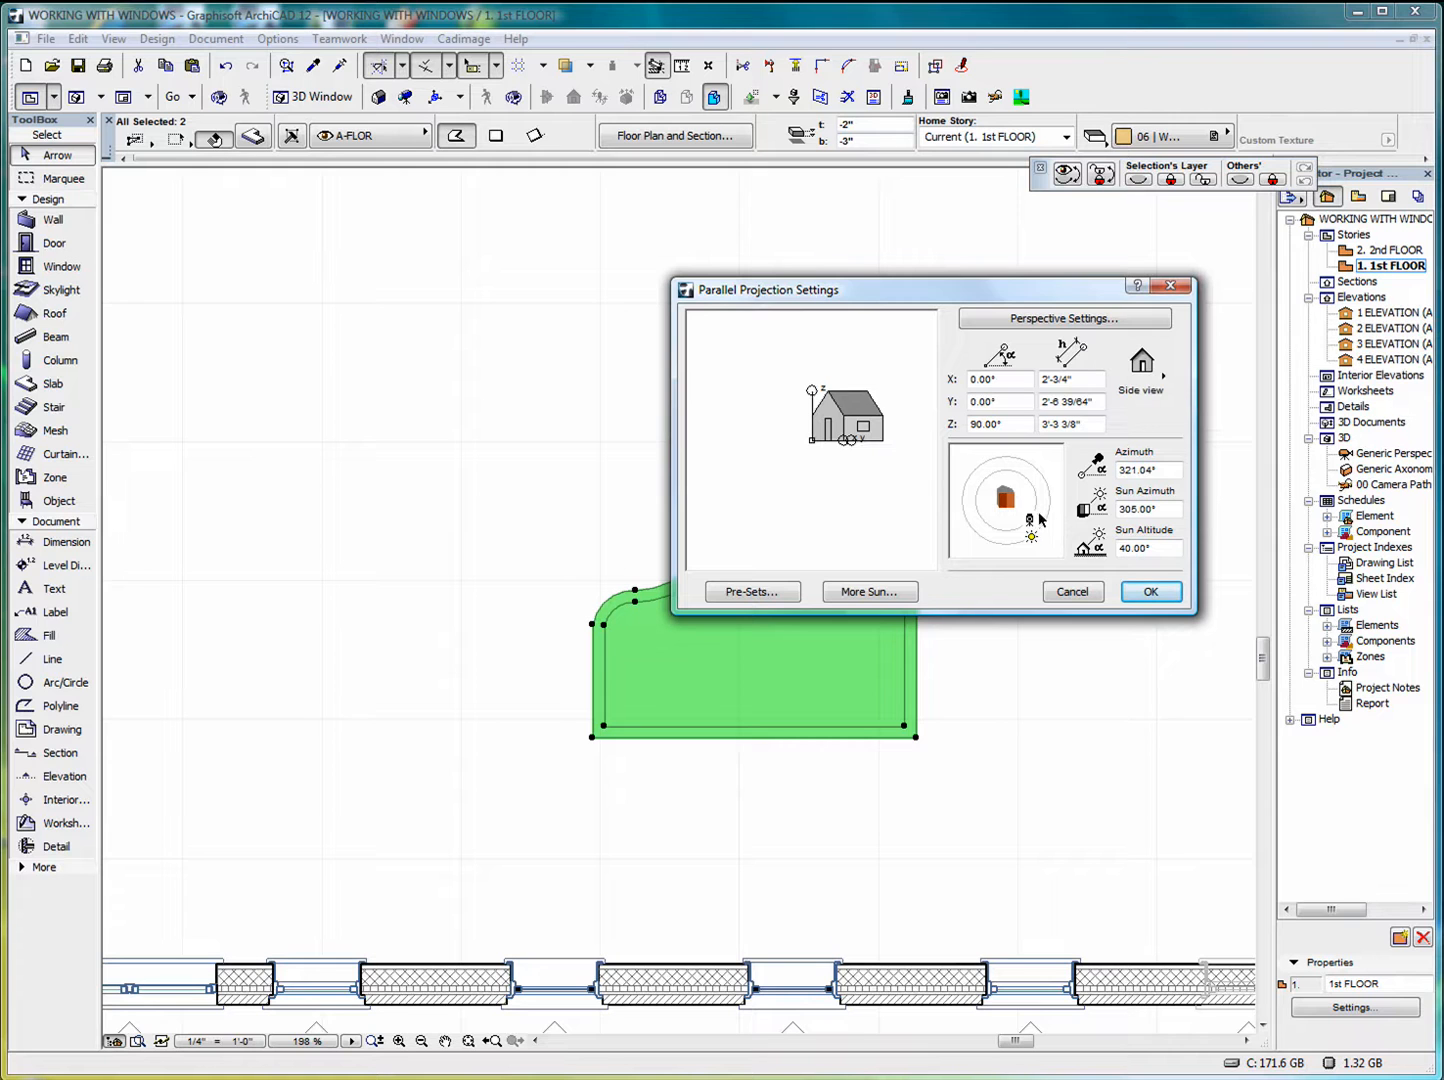
left_click_drag(1031, 522, 1008, 474)
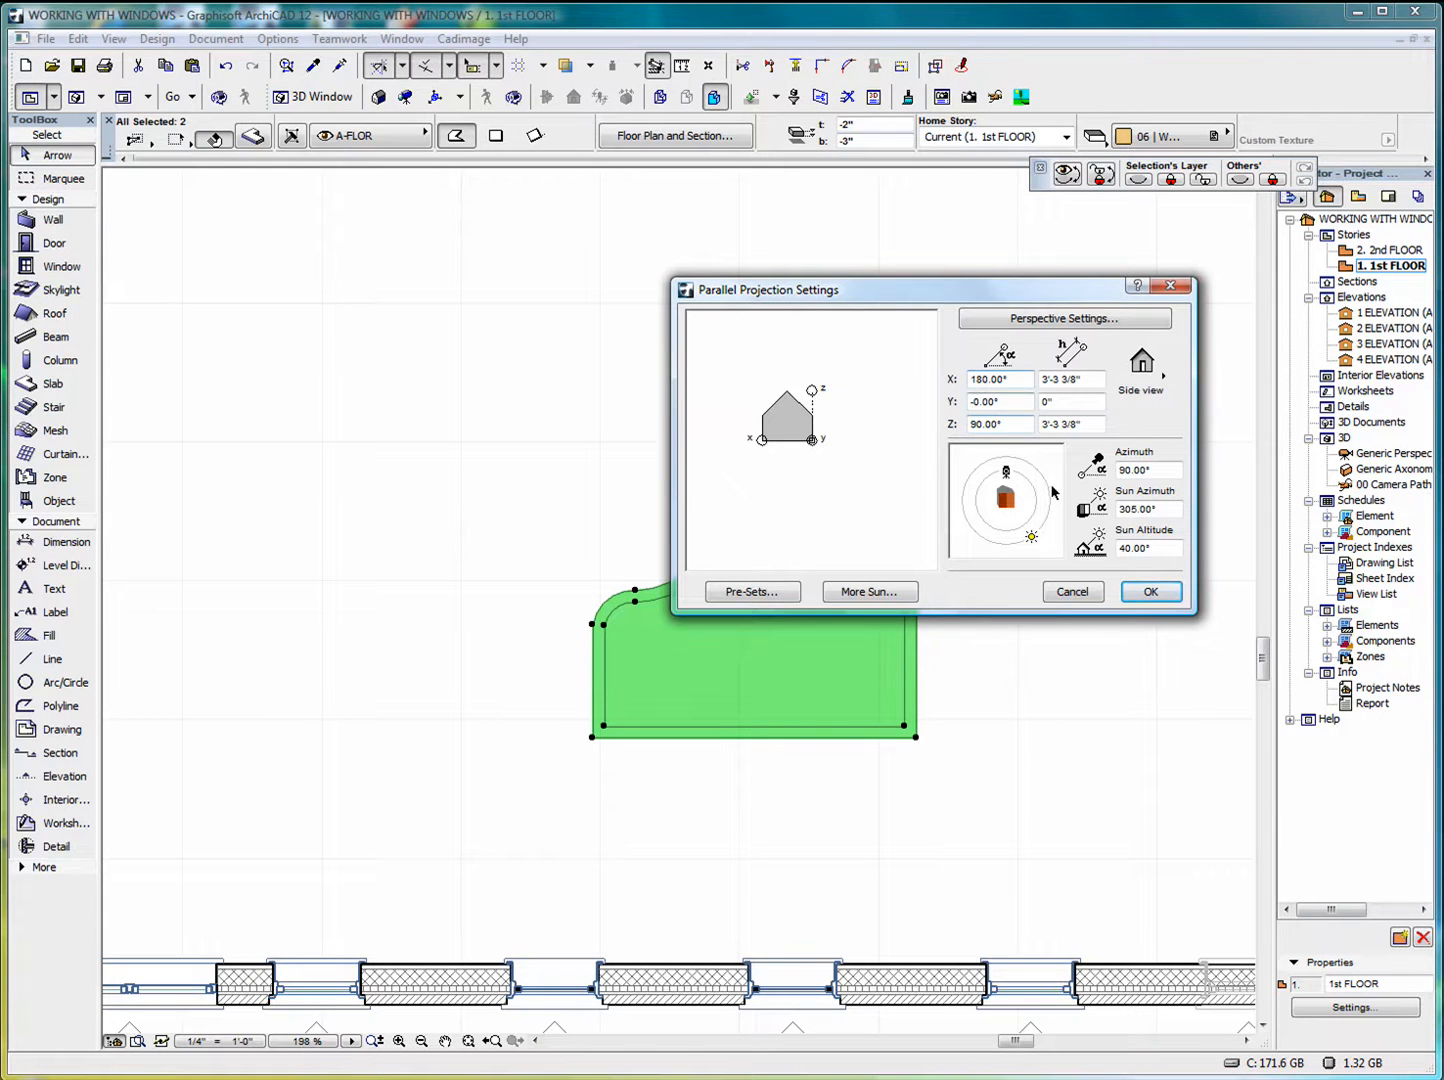
left_click(1150, 593)
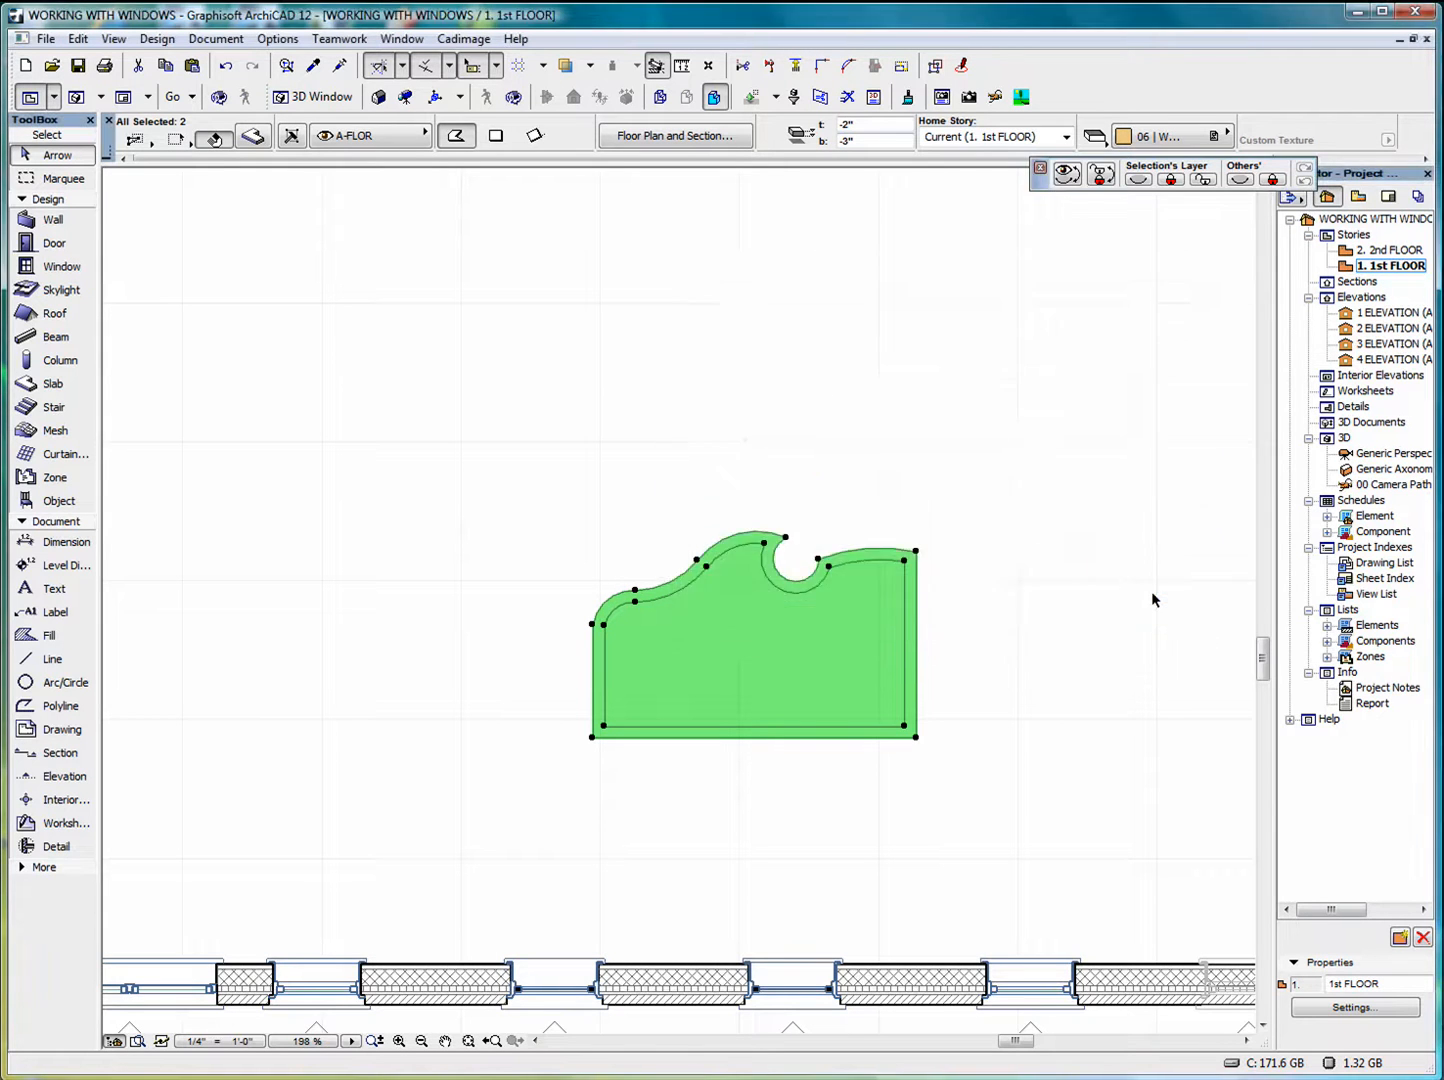
right_click(836, 319)
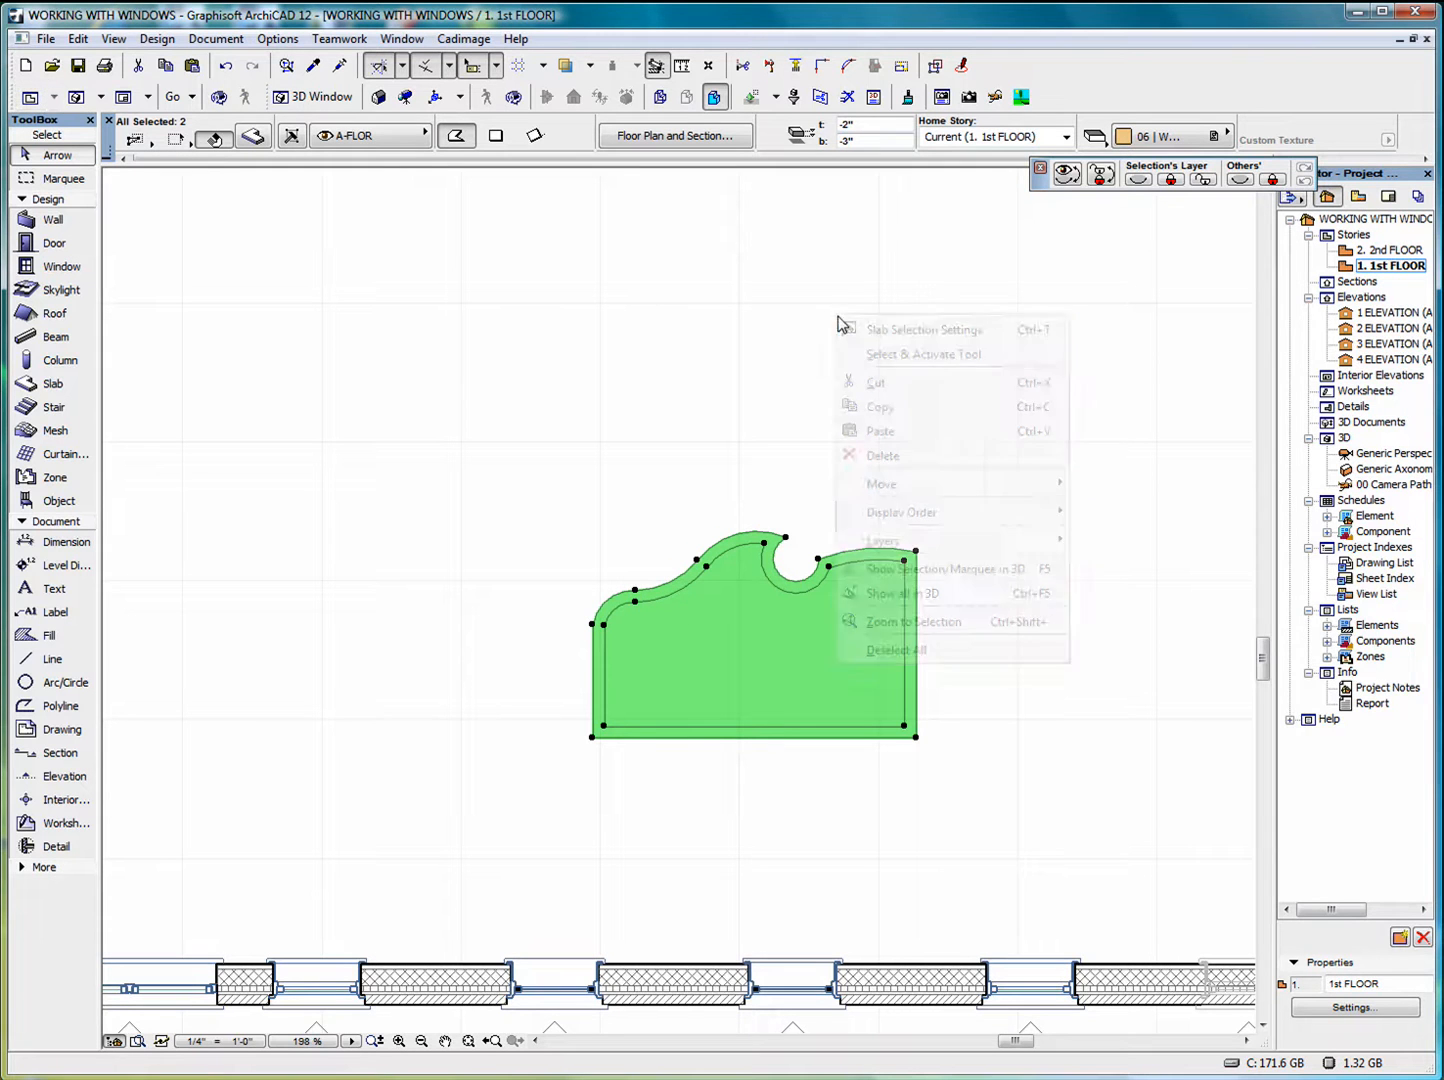
left_click(943, 569)
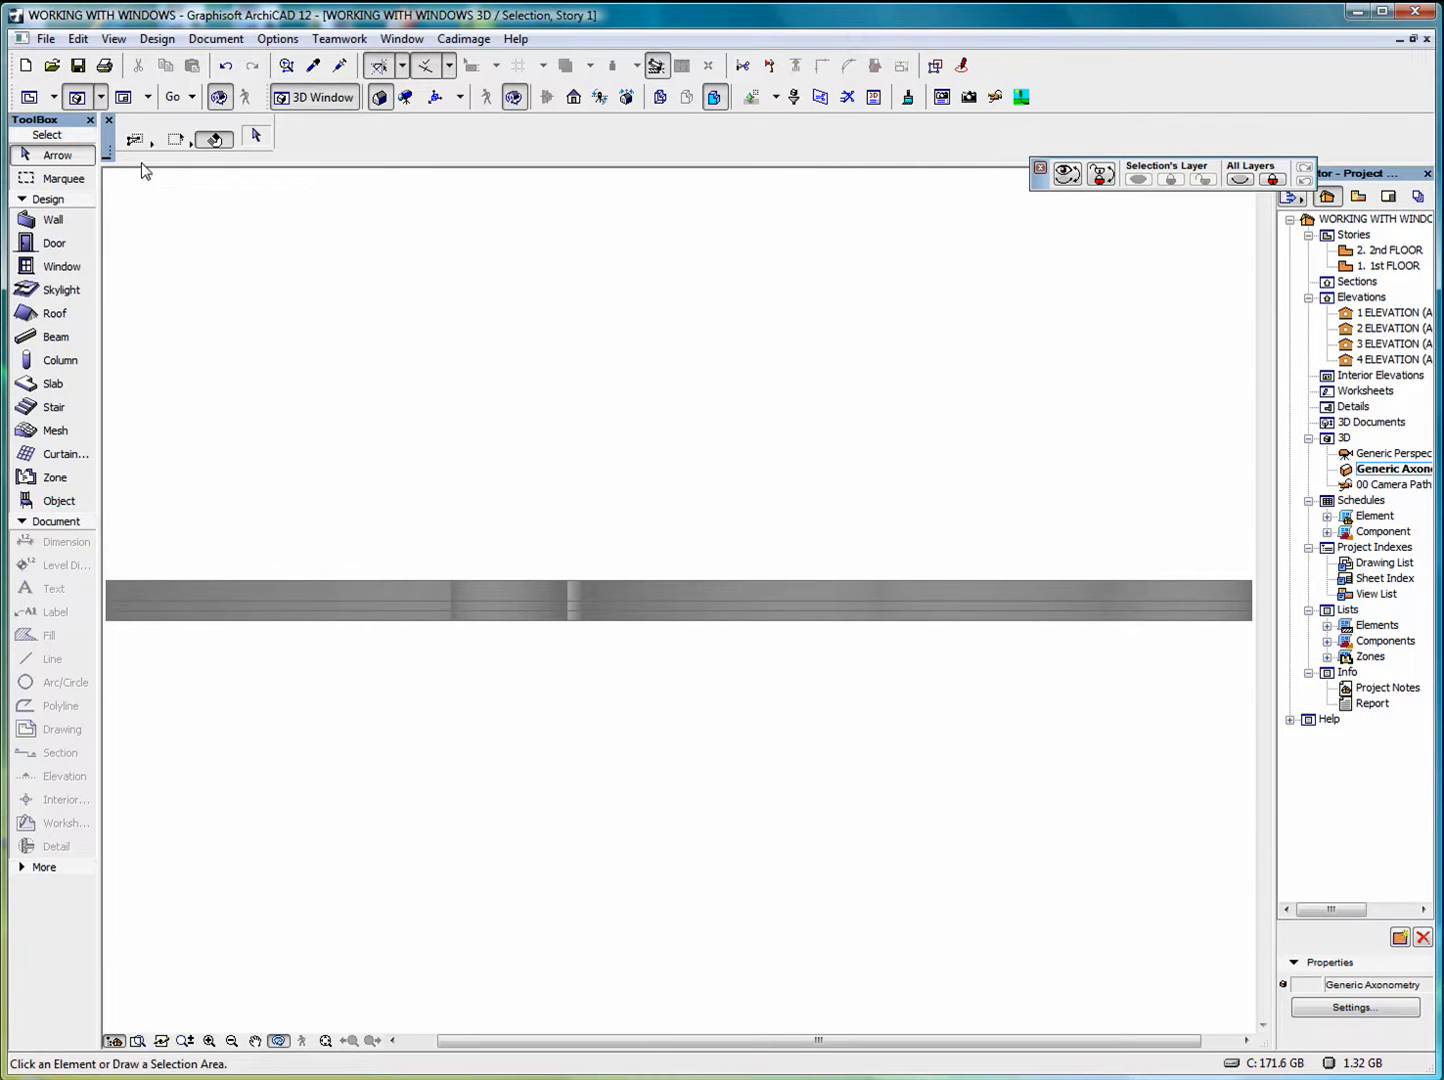
Save both slabs from 3D as an Editable GDL Script window named WORKING WITH WINDOWS on the Desktop, replacing the existing file
left_click_drag(313, 446, 1044, 712)
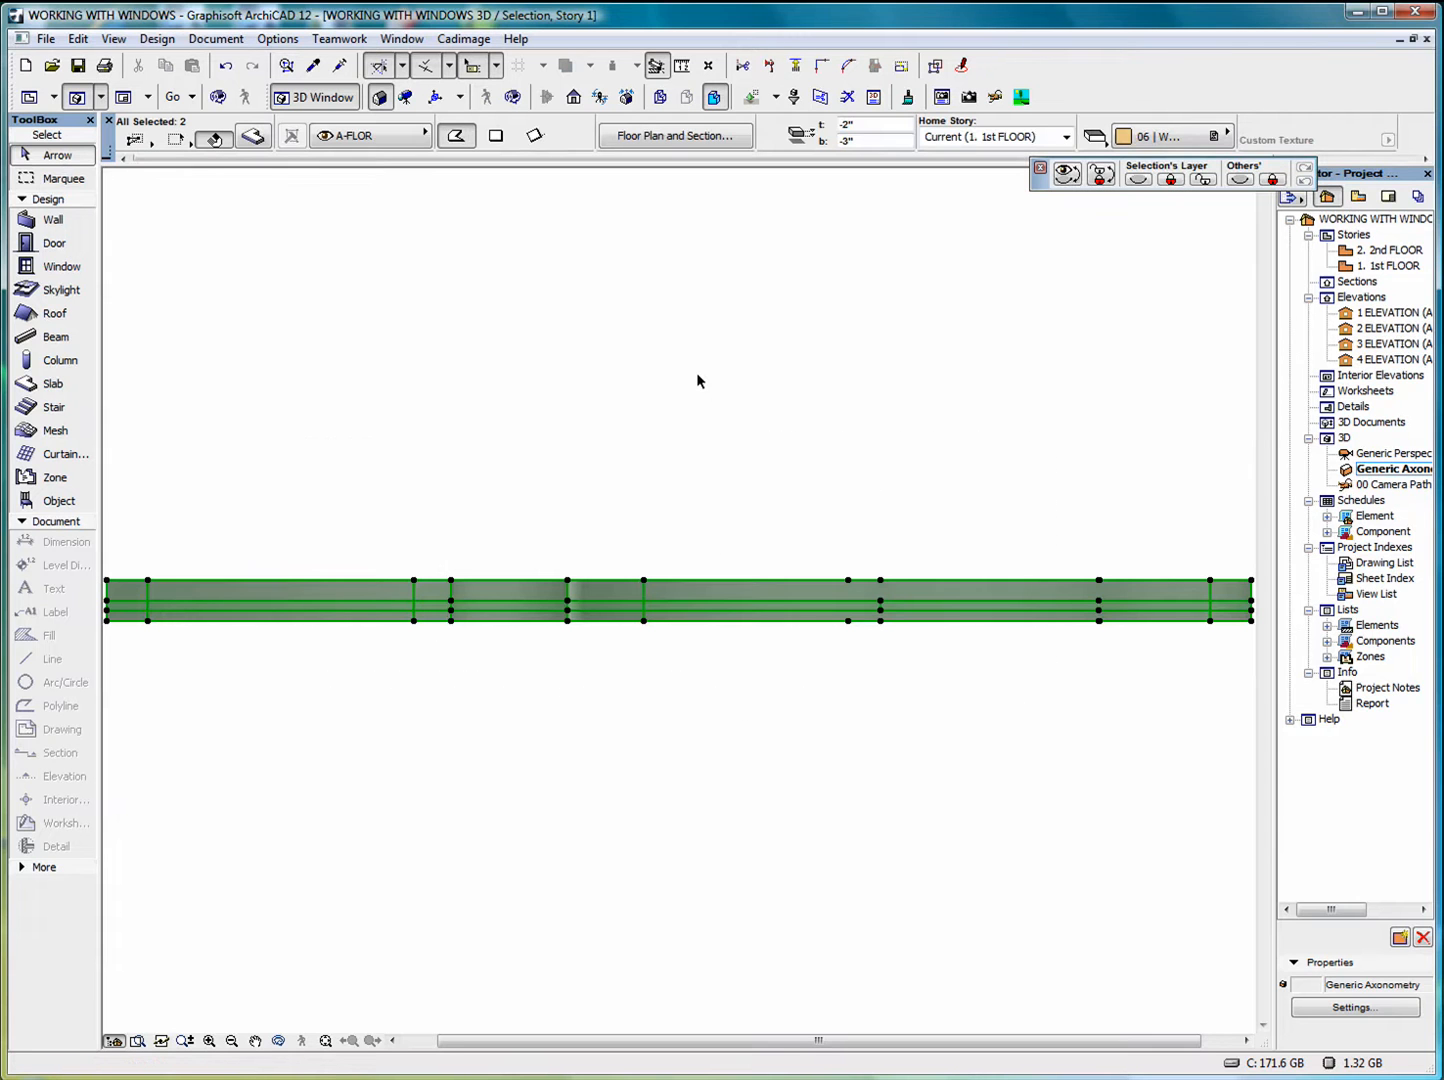
left_click(46, 39)
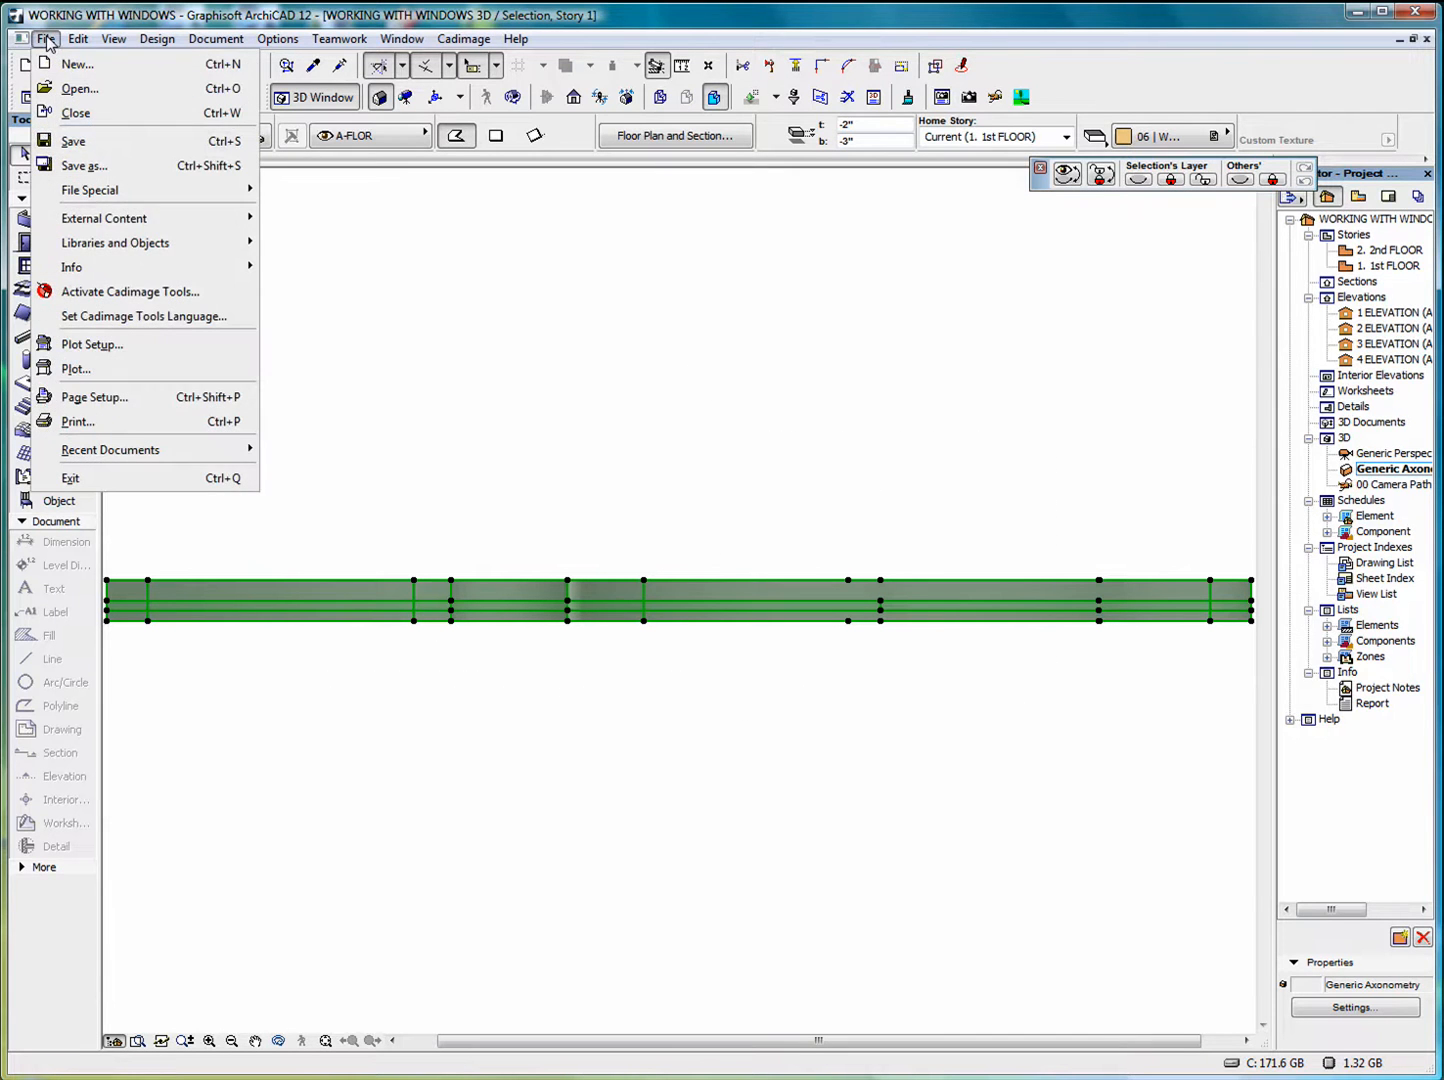
mouse_move(151, 244)
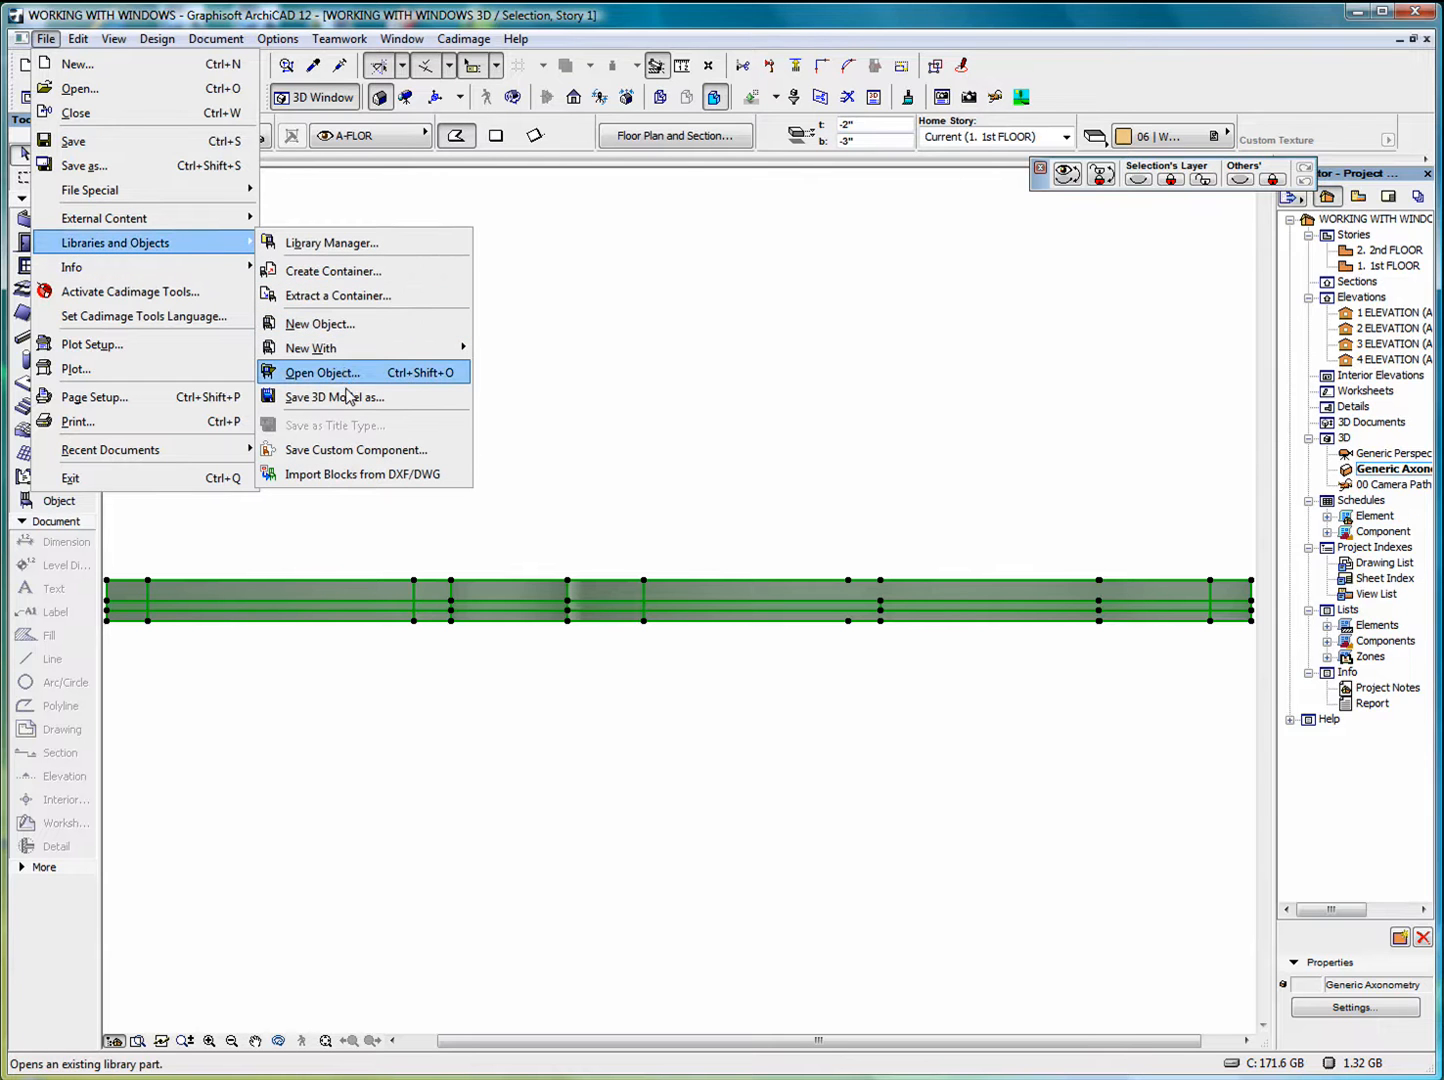
left_click(347, 399)
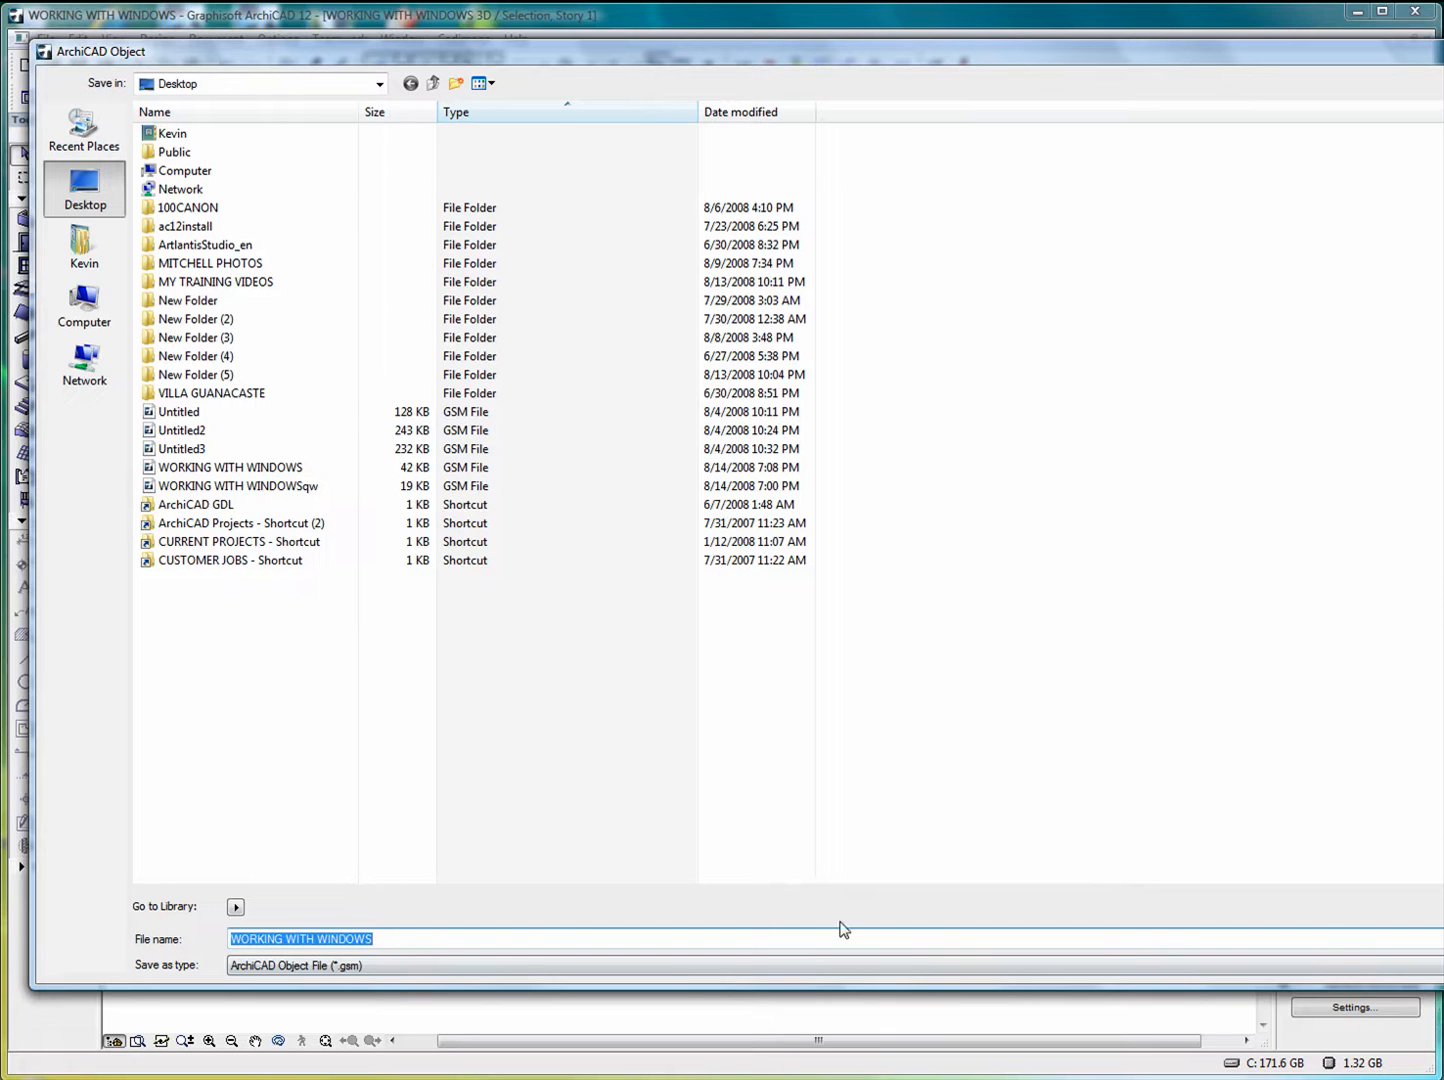
key("Return")
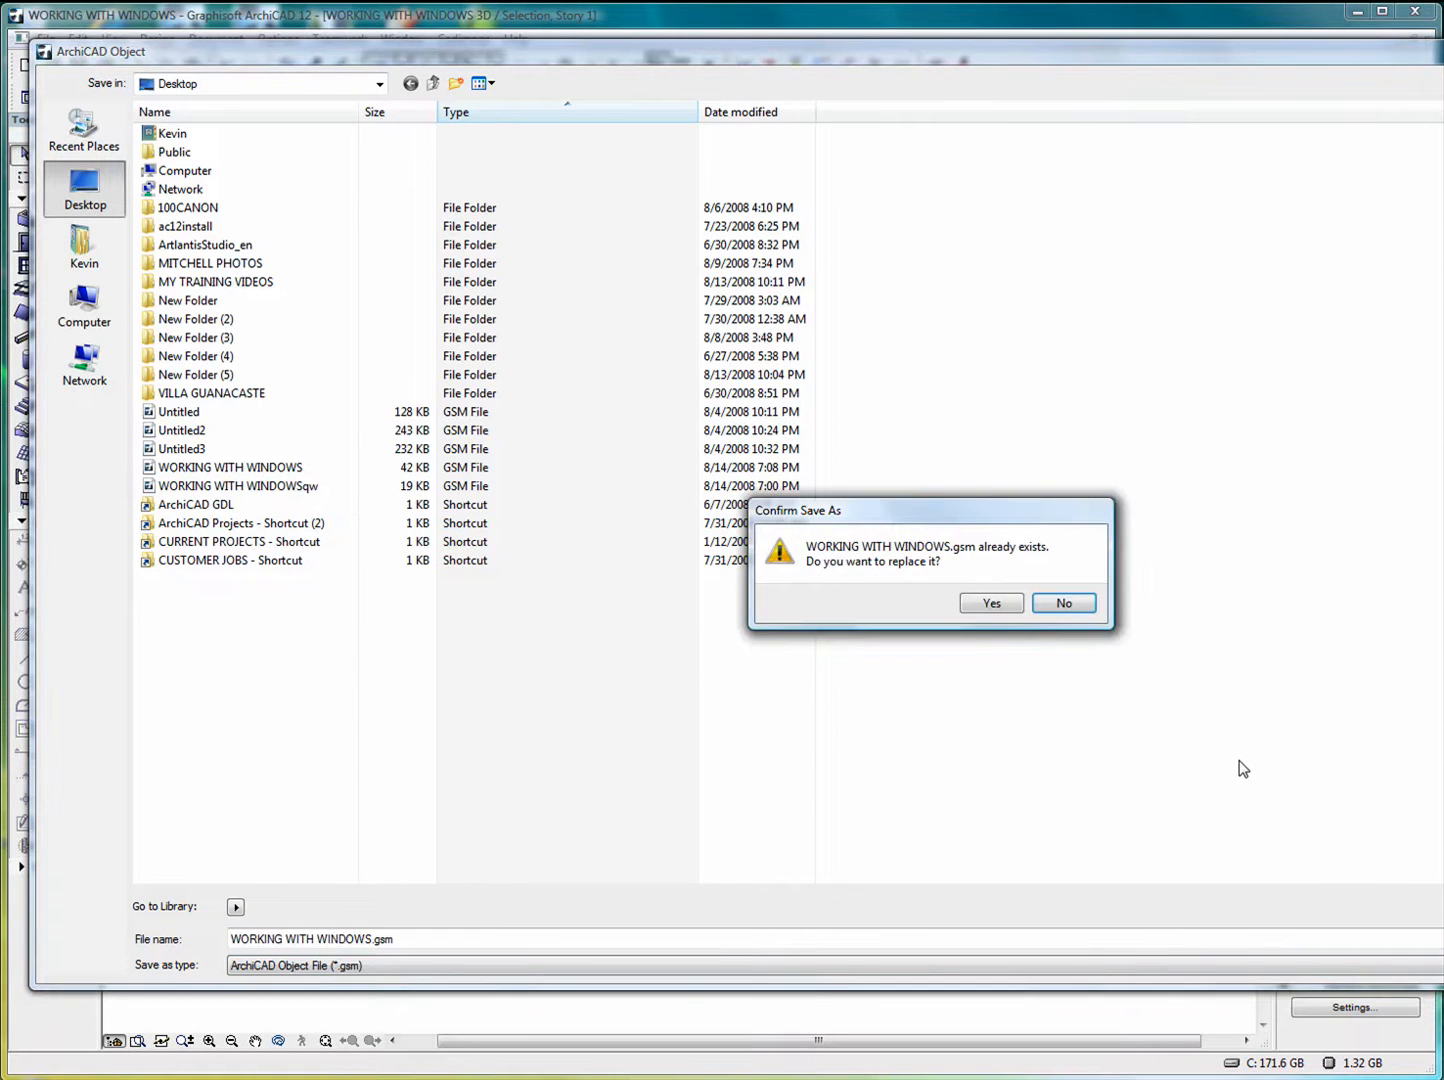
left_click(988, 604)
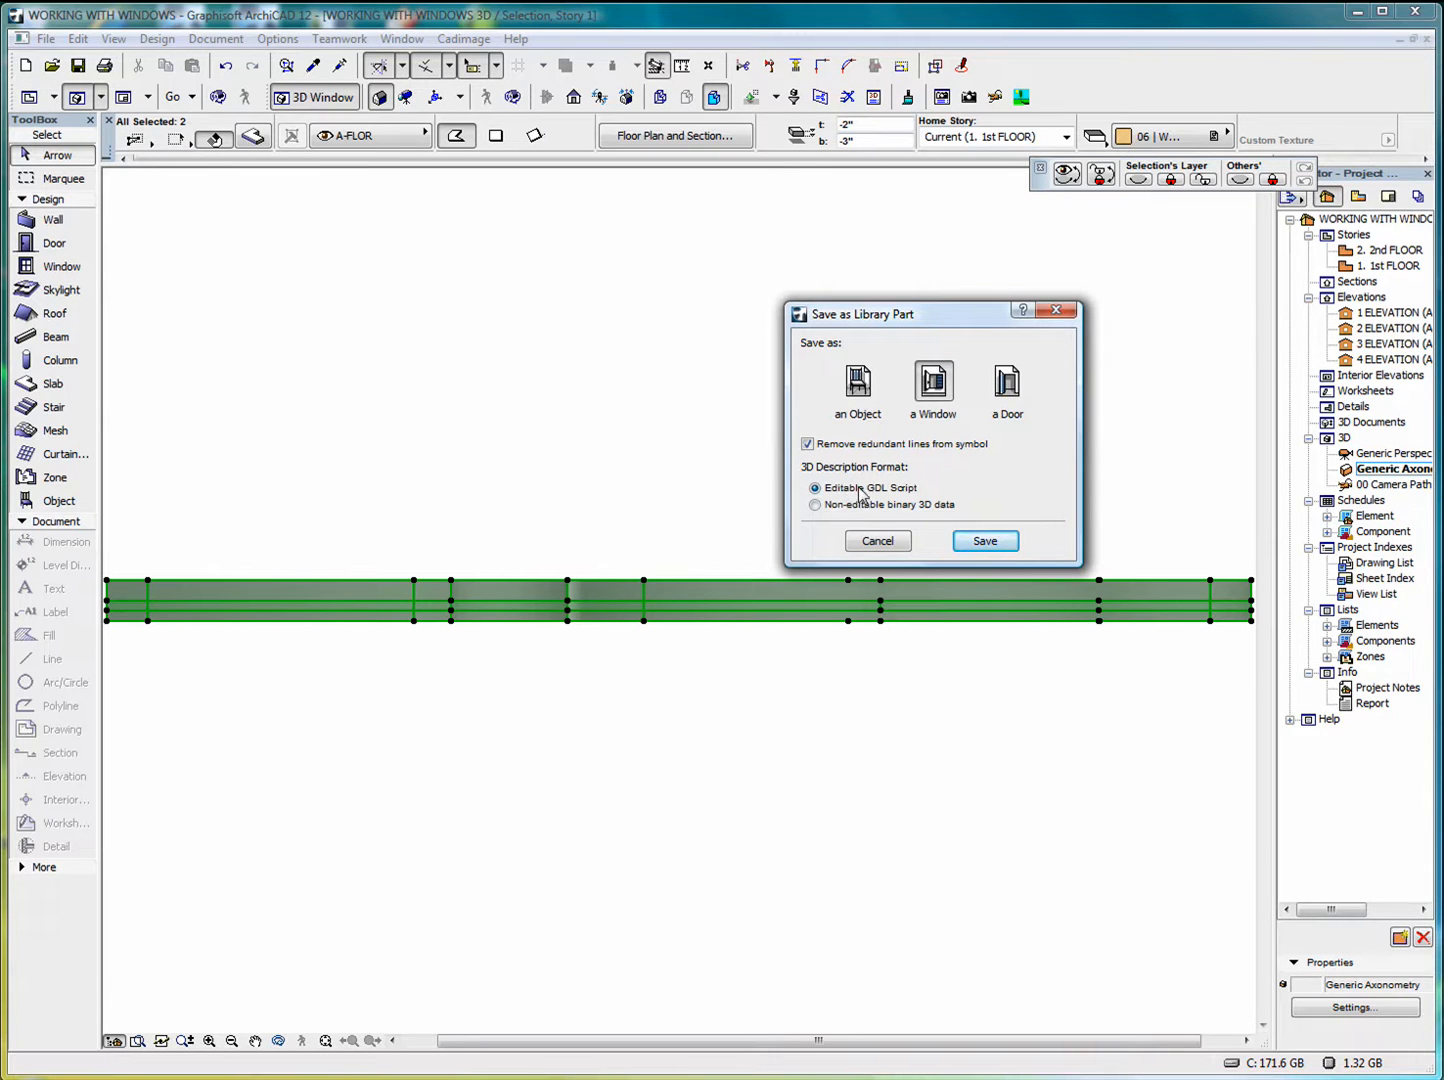
left_click(985, 542)
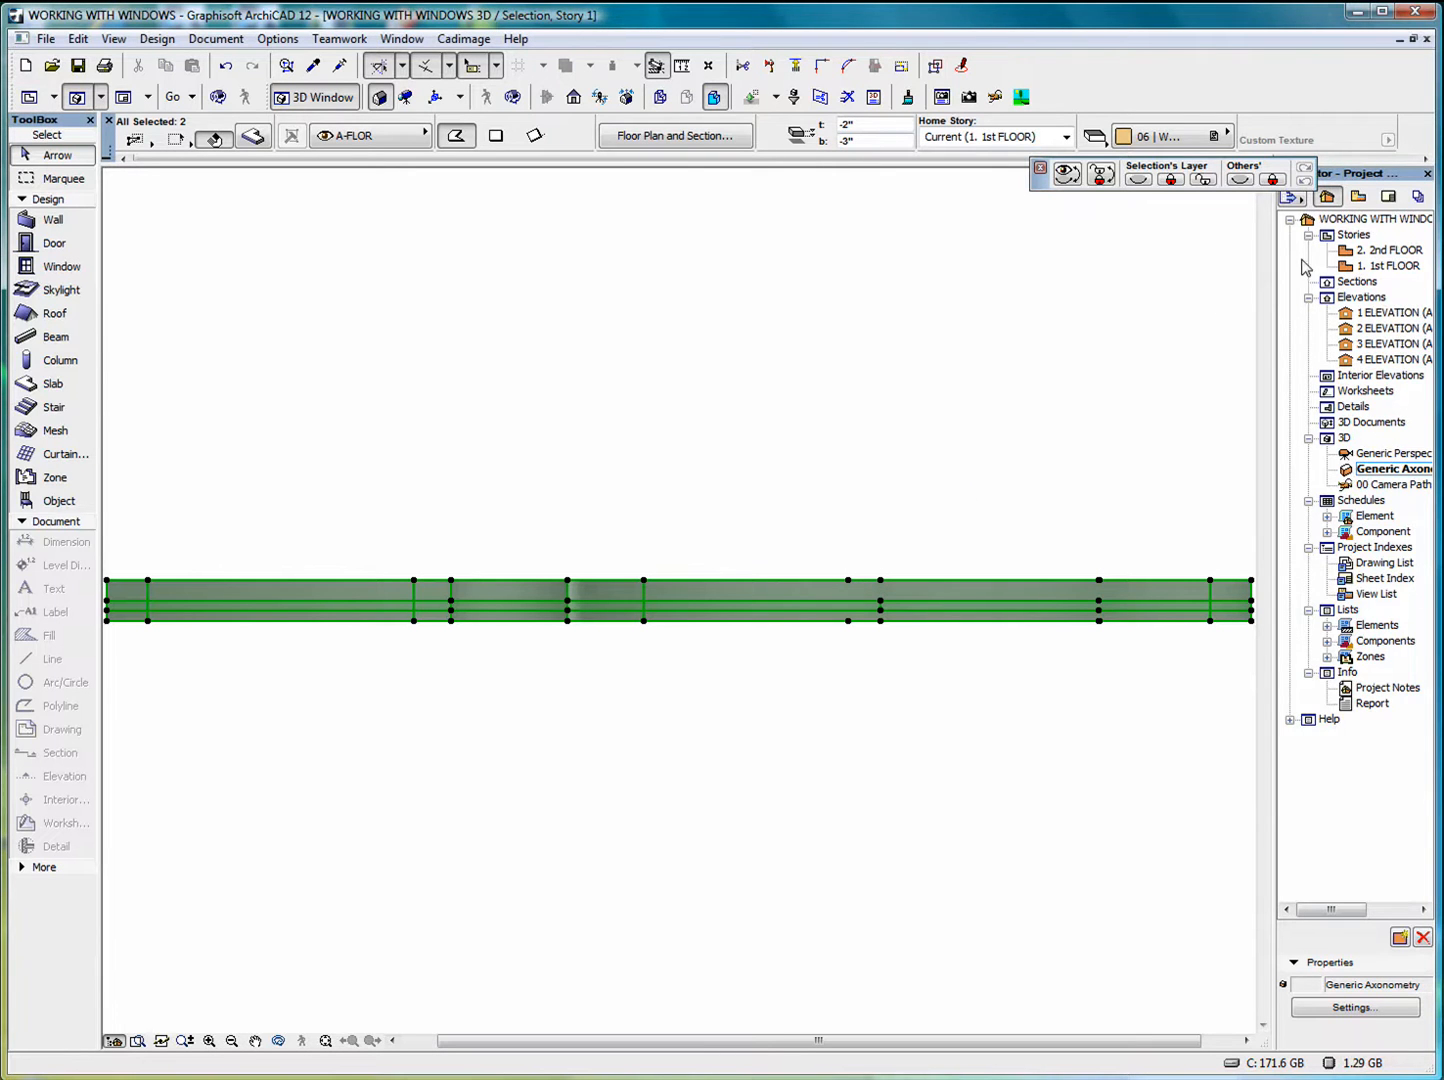
Return to the 1st FLOOR plan and place the WORKING WITH WINDOWS window from Other Windows in the upper part of the left wall
double_click(1377, 266)
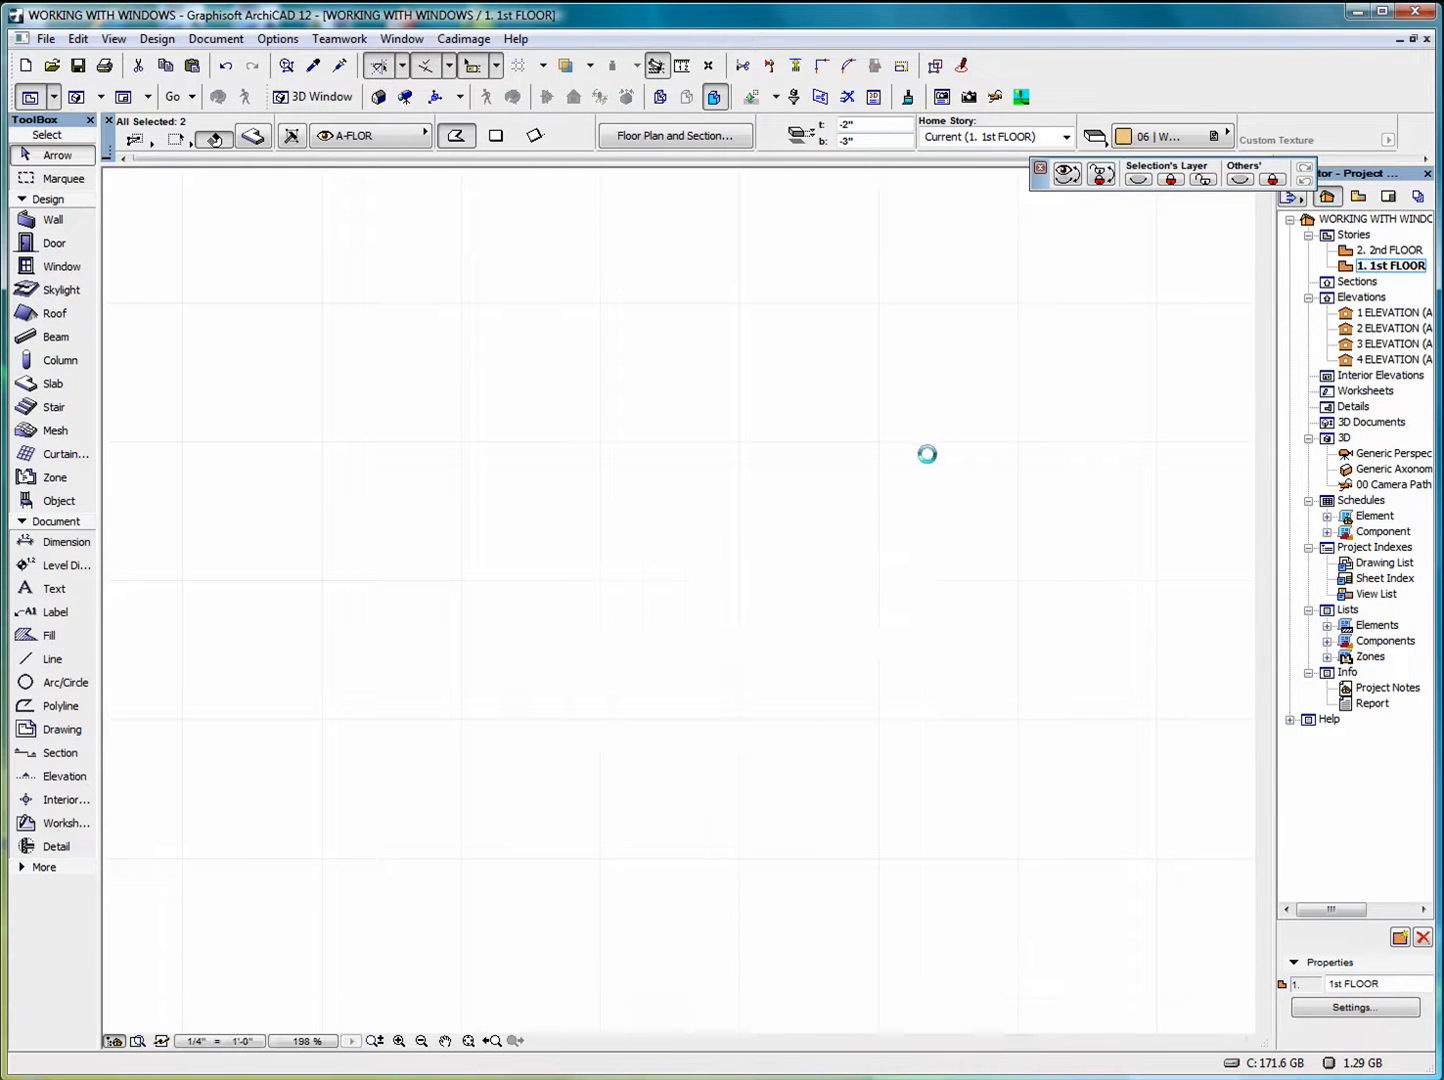
left_click(683, 886)
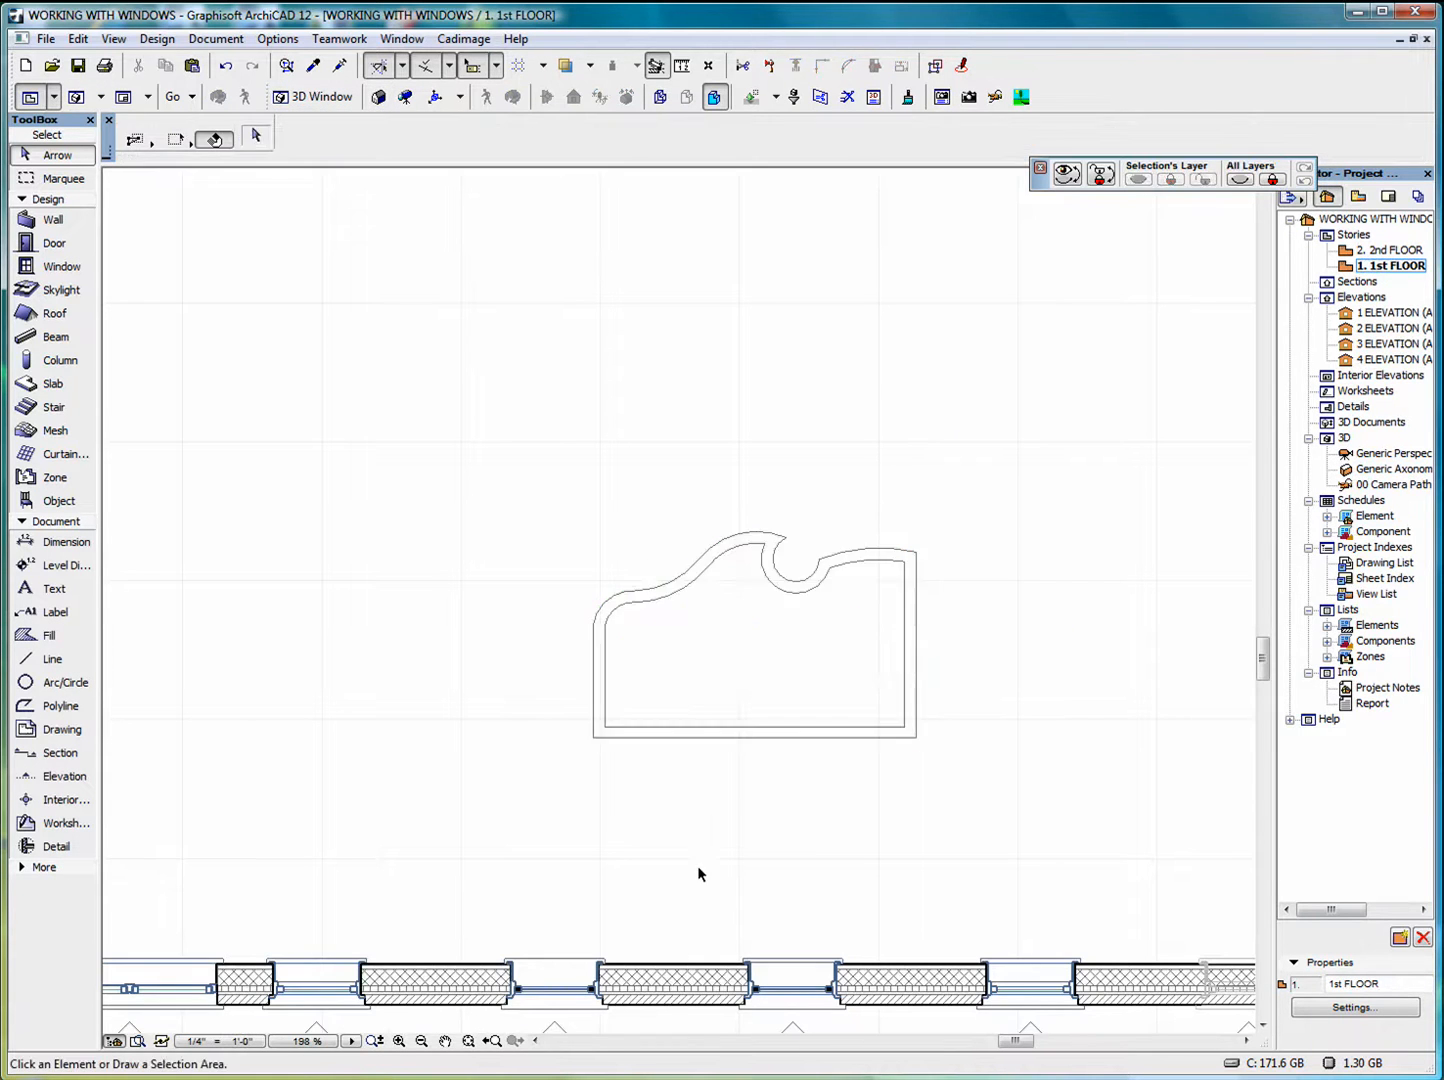
left_click(469, 1041)
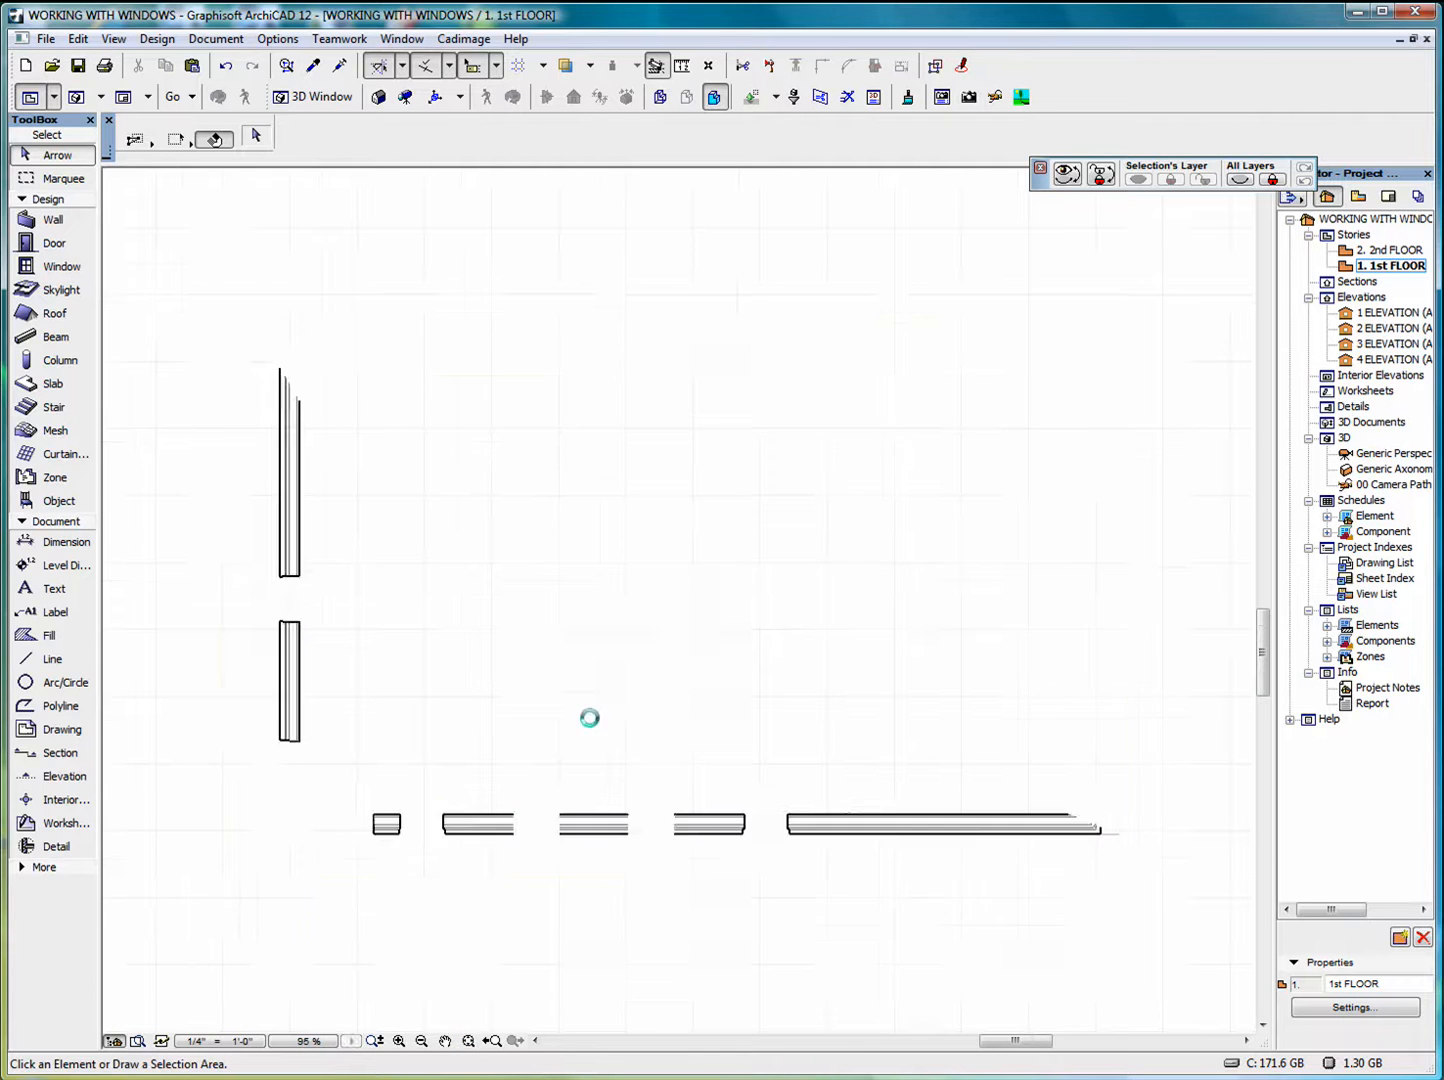
left_click(49, 270)
double_click(50, 269)
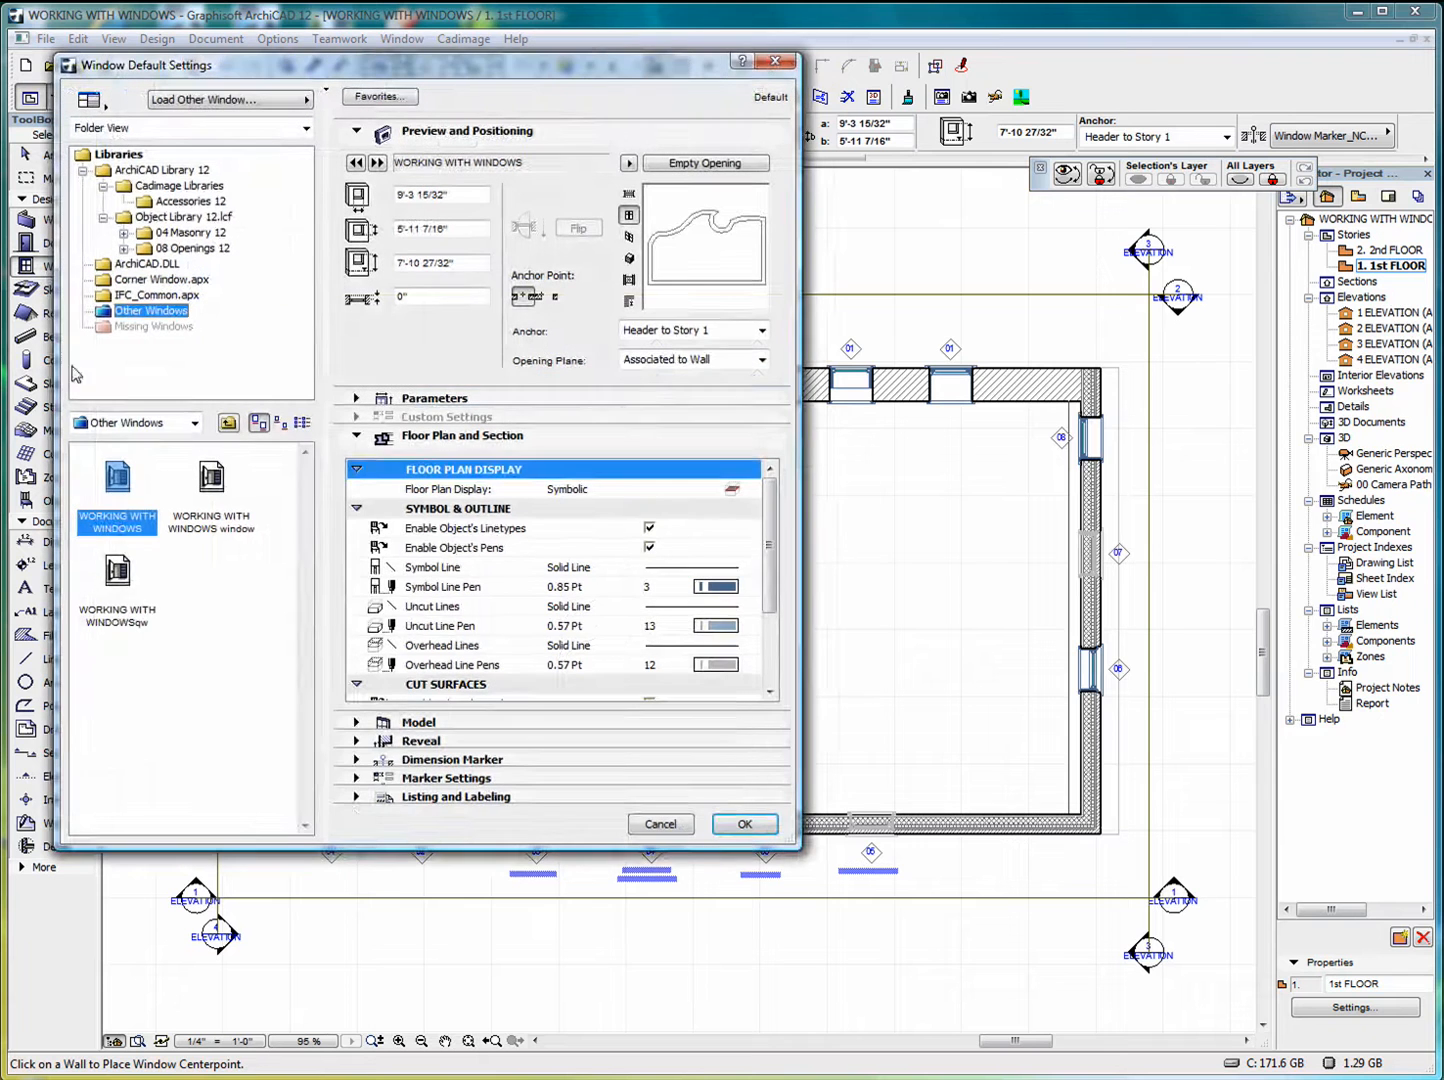
left_click(108, 488)
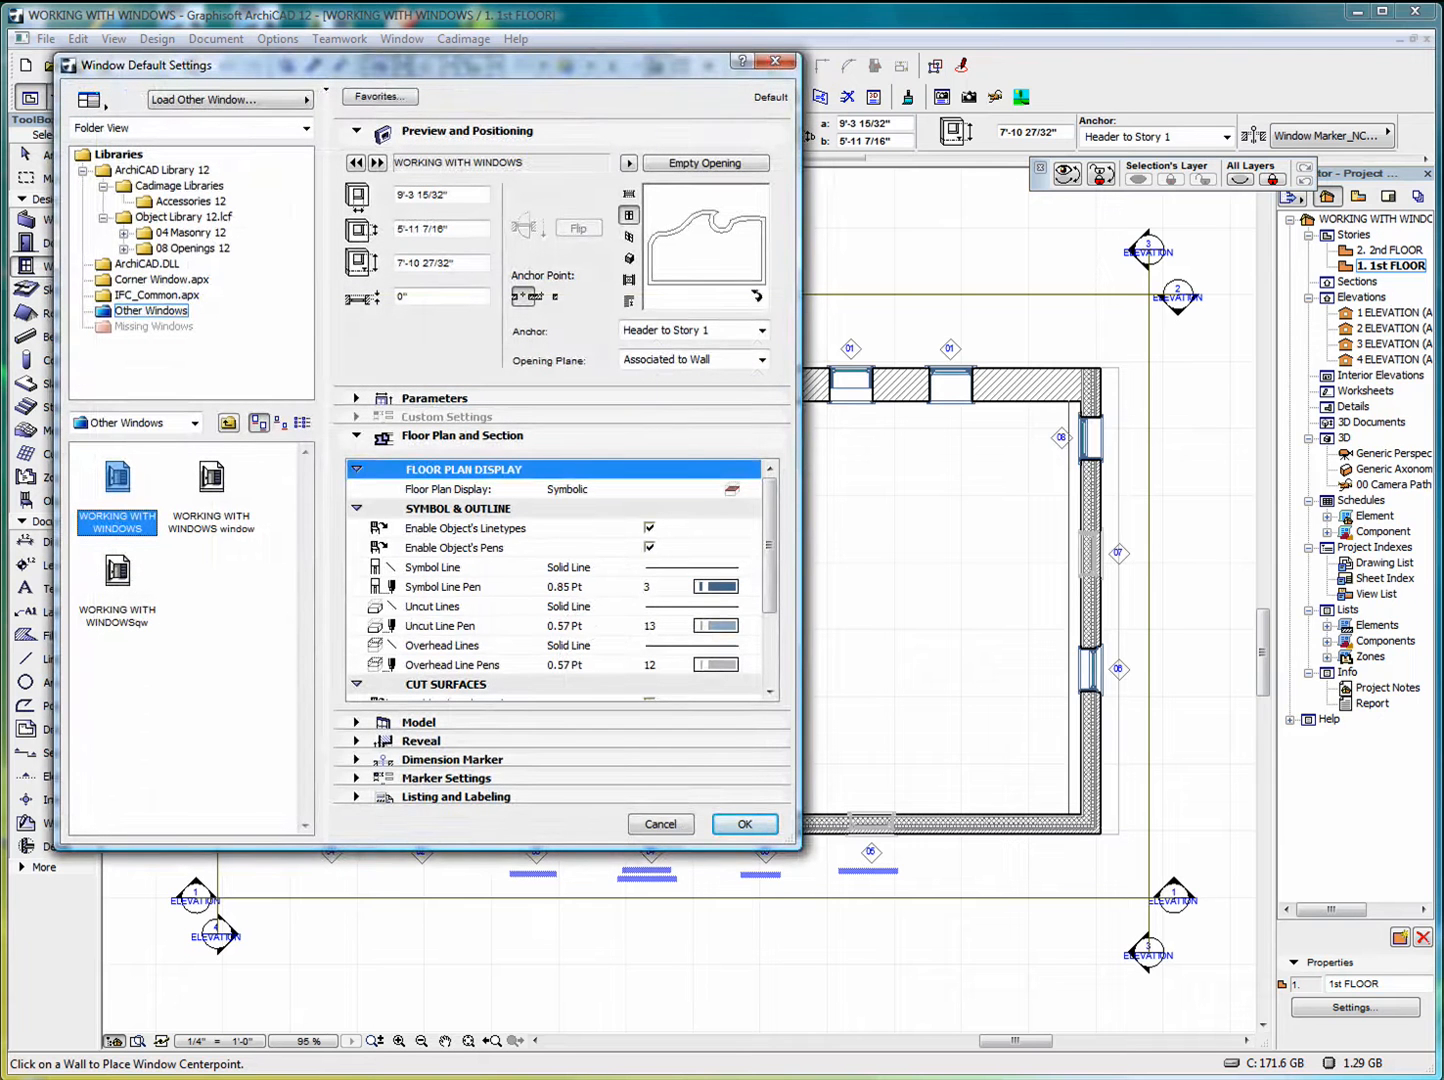
left_click(744, 824)
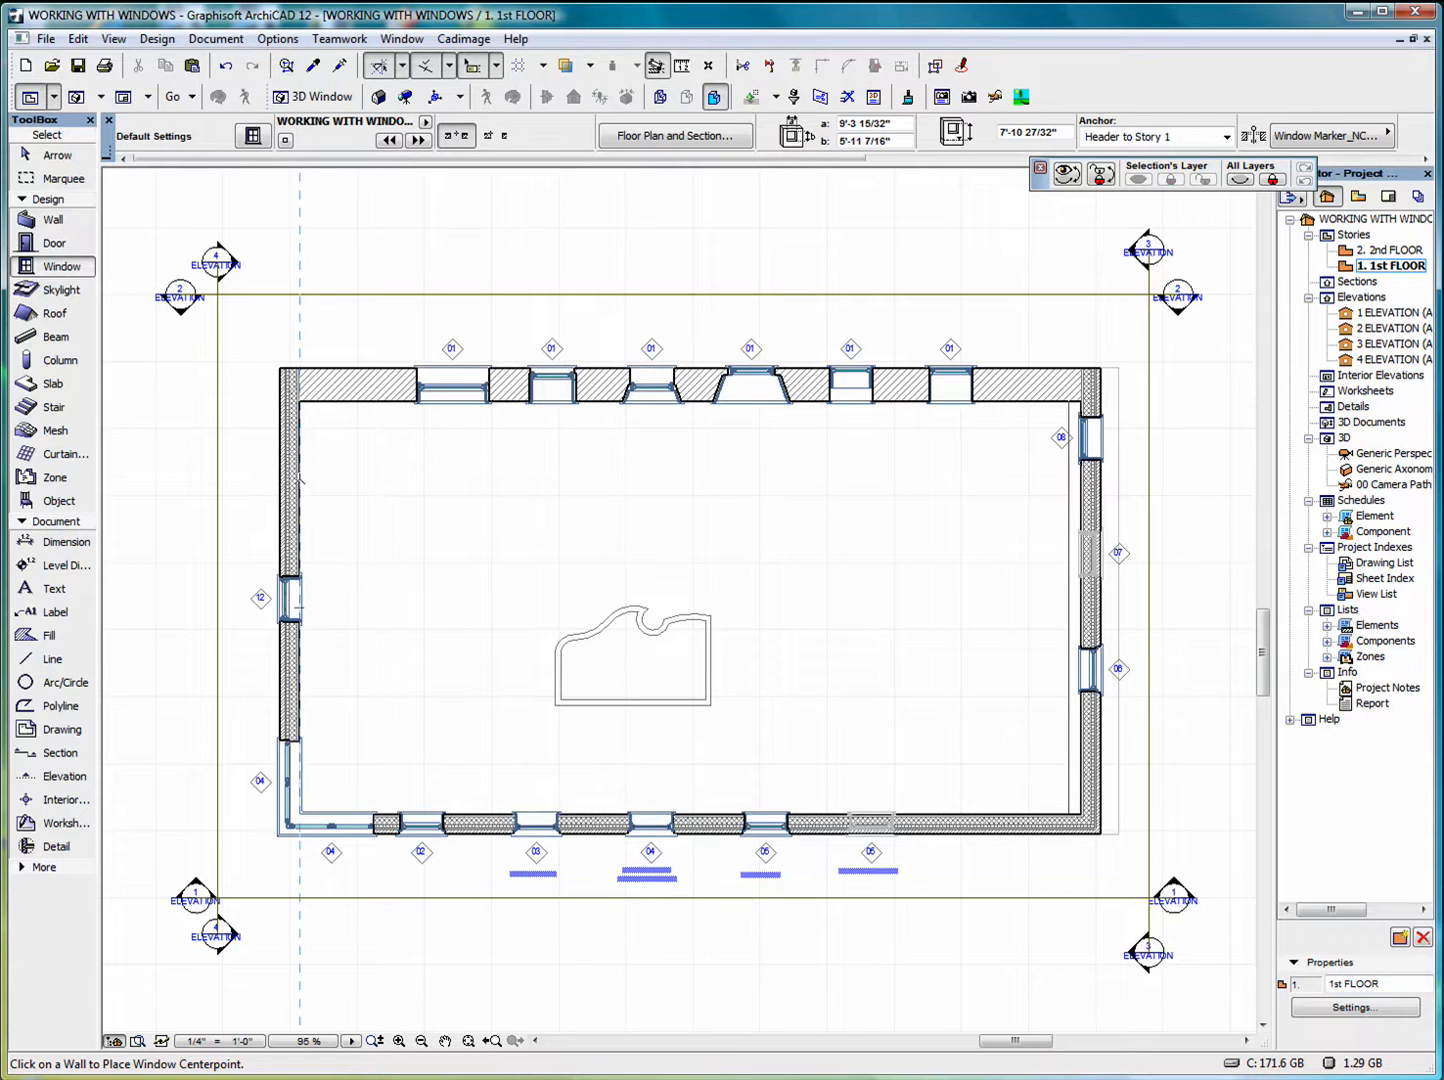
left_click(298, 484)
left_click(234, 474)
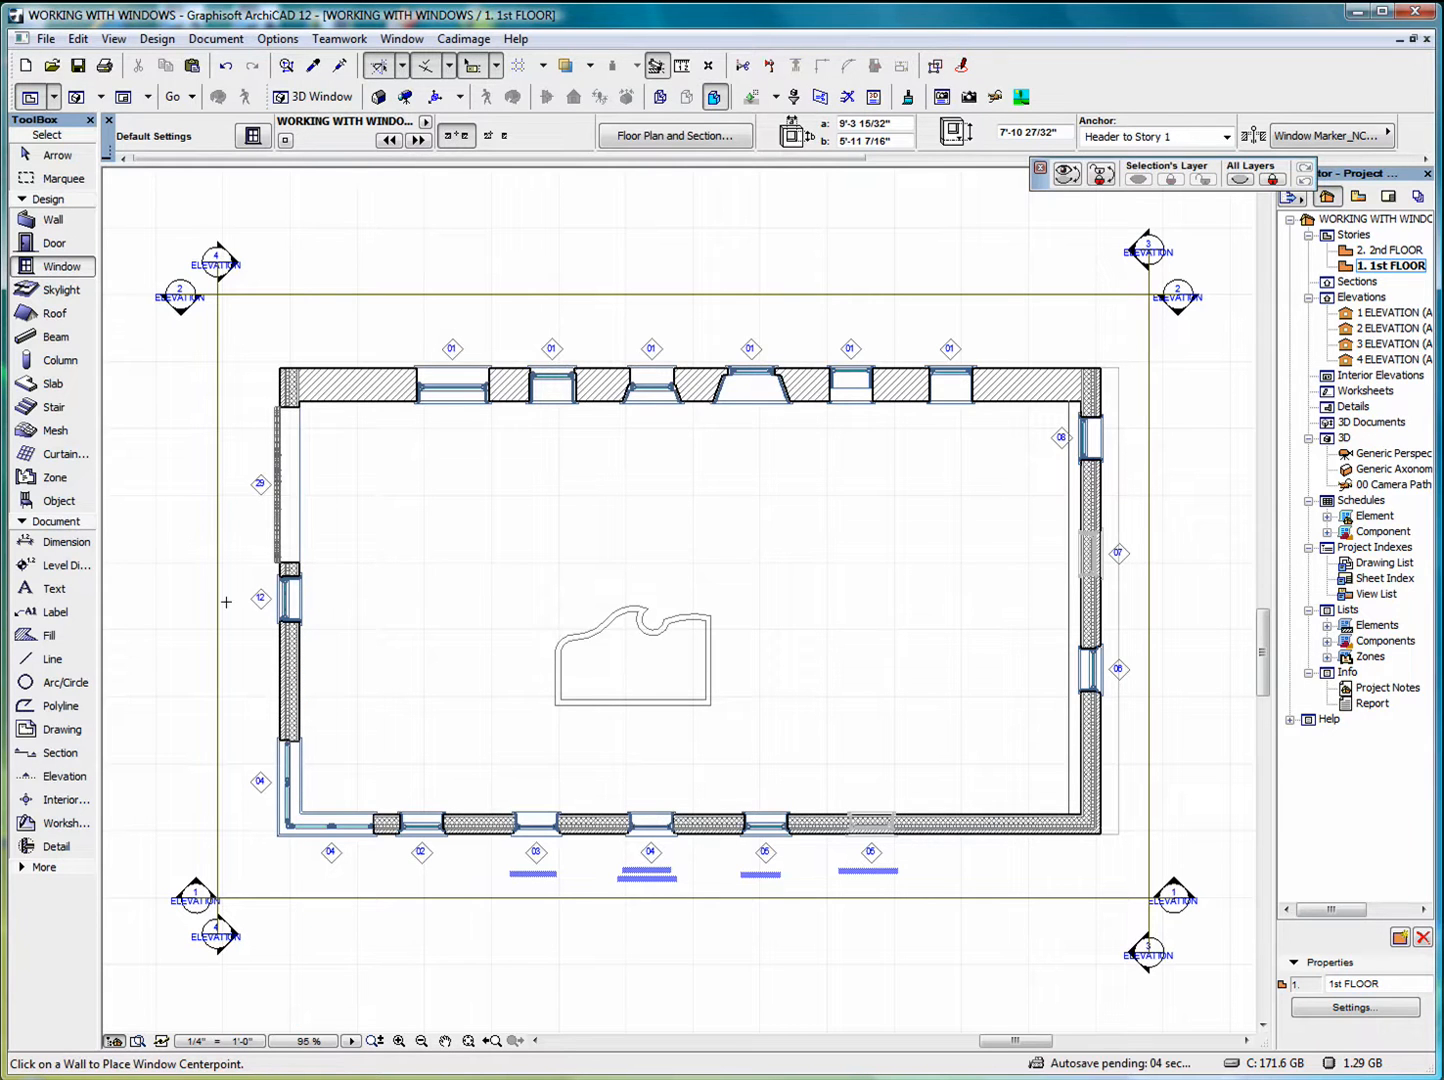
Show the whole building in 3D and examine the newly placed custom window from outside the brick wall
right_click(130, 471)
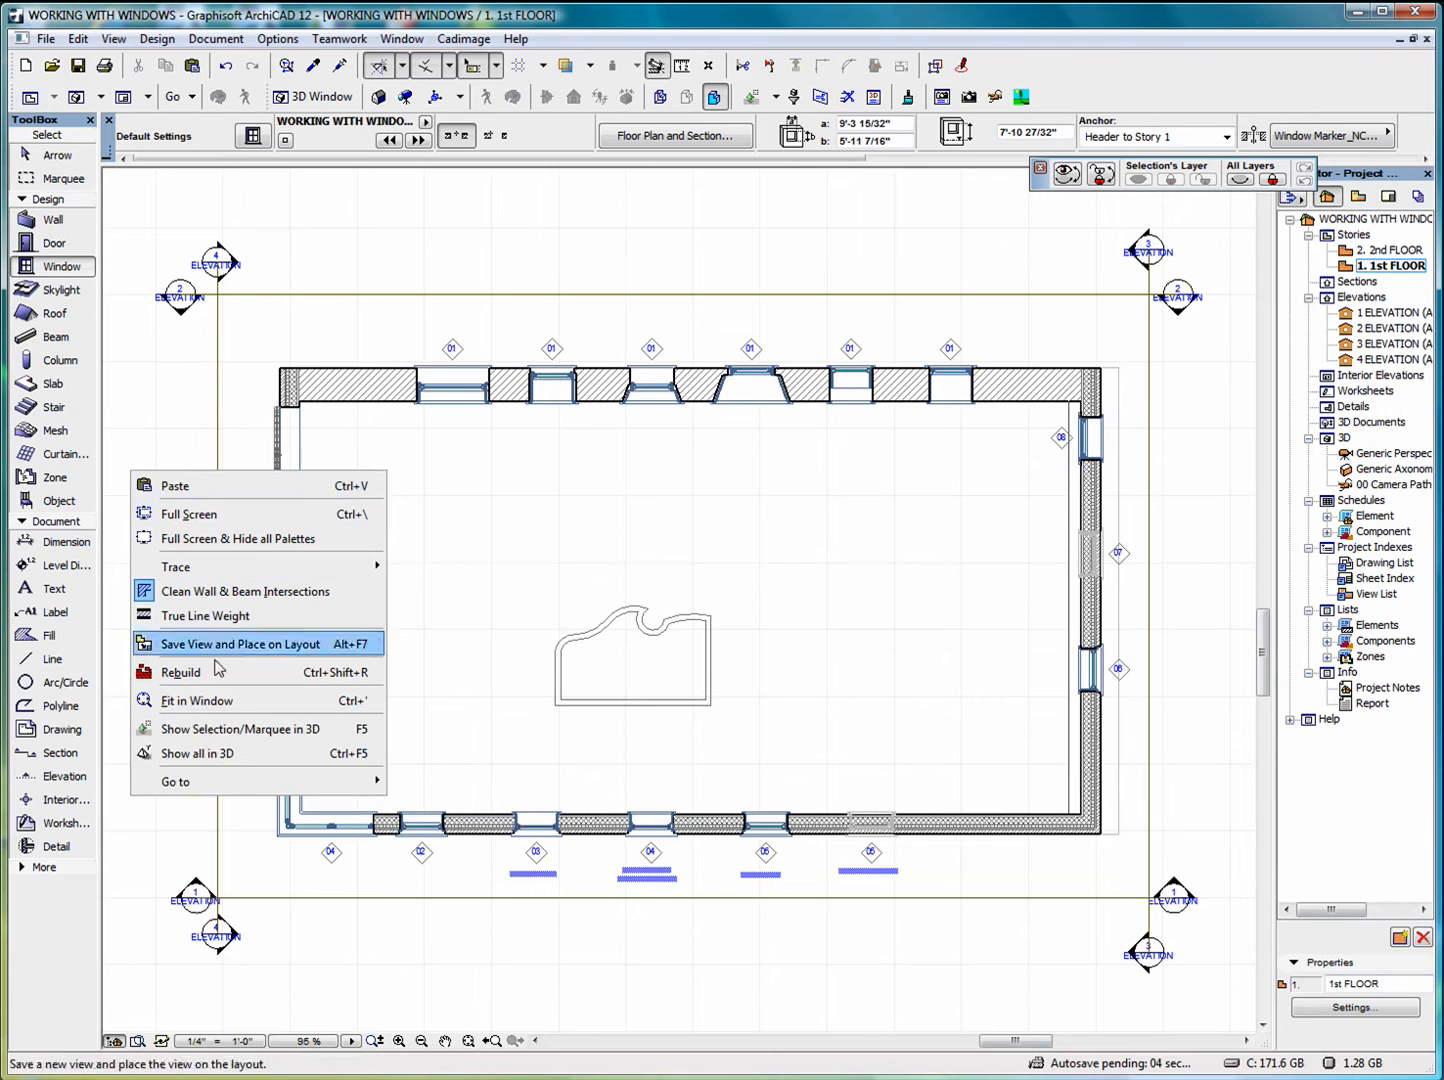
left_click(250, 731)
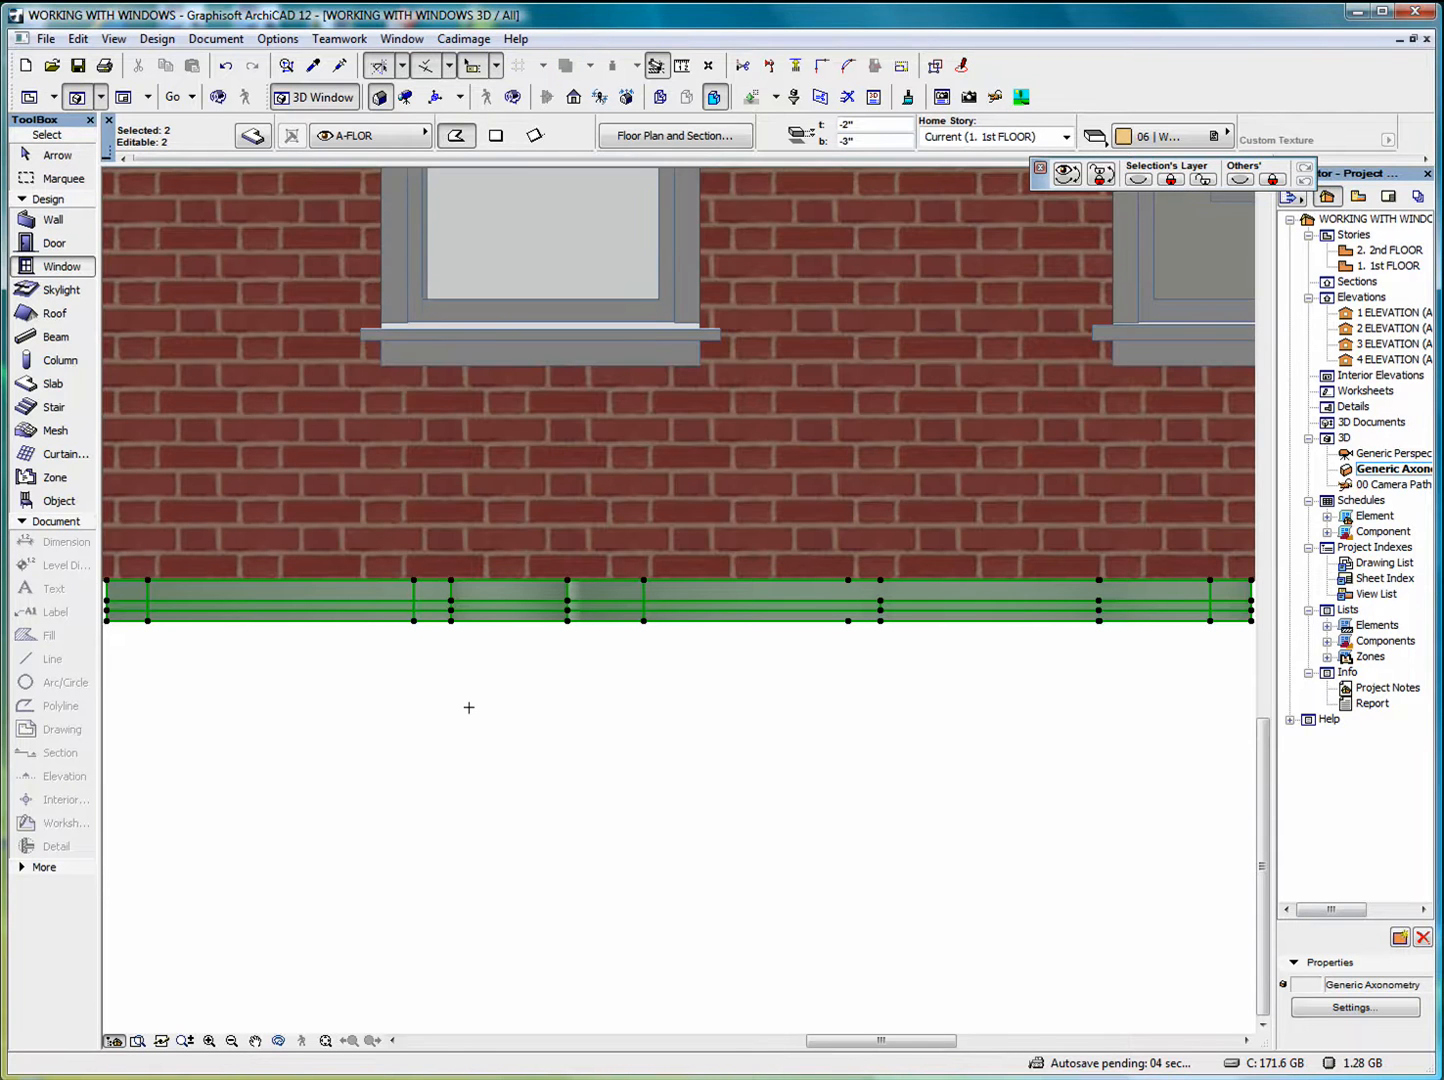
key("Escape")
scroll(479, 725, "down", 3)
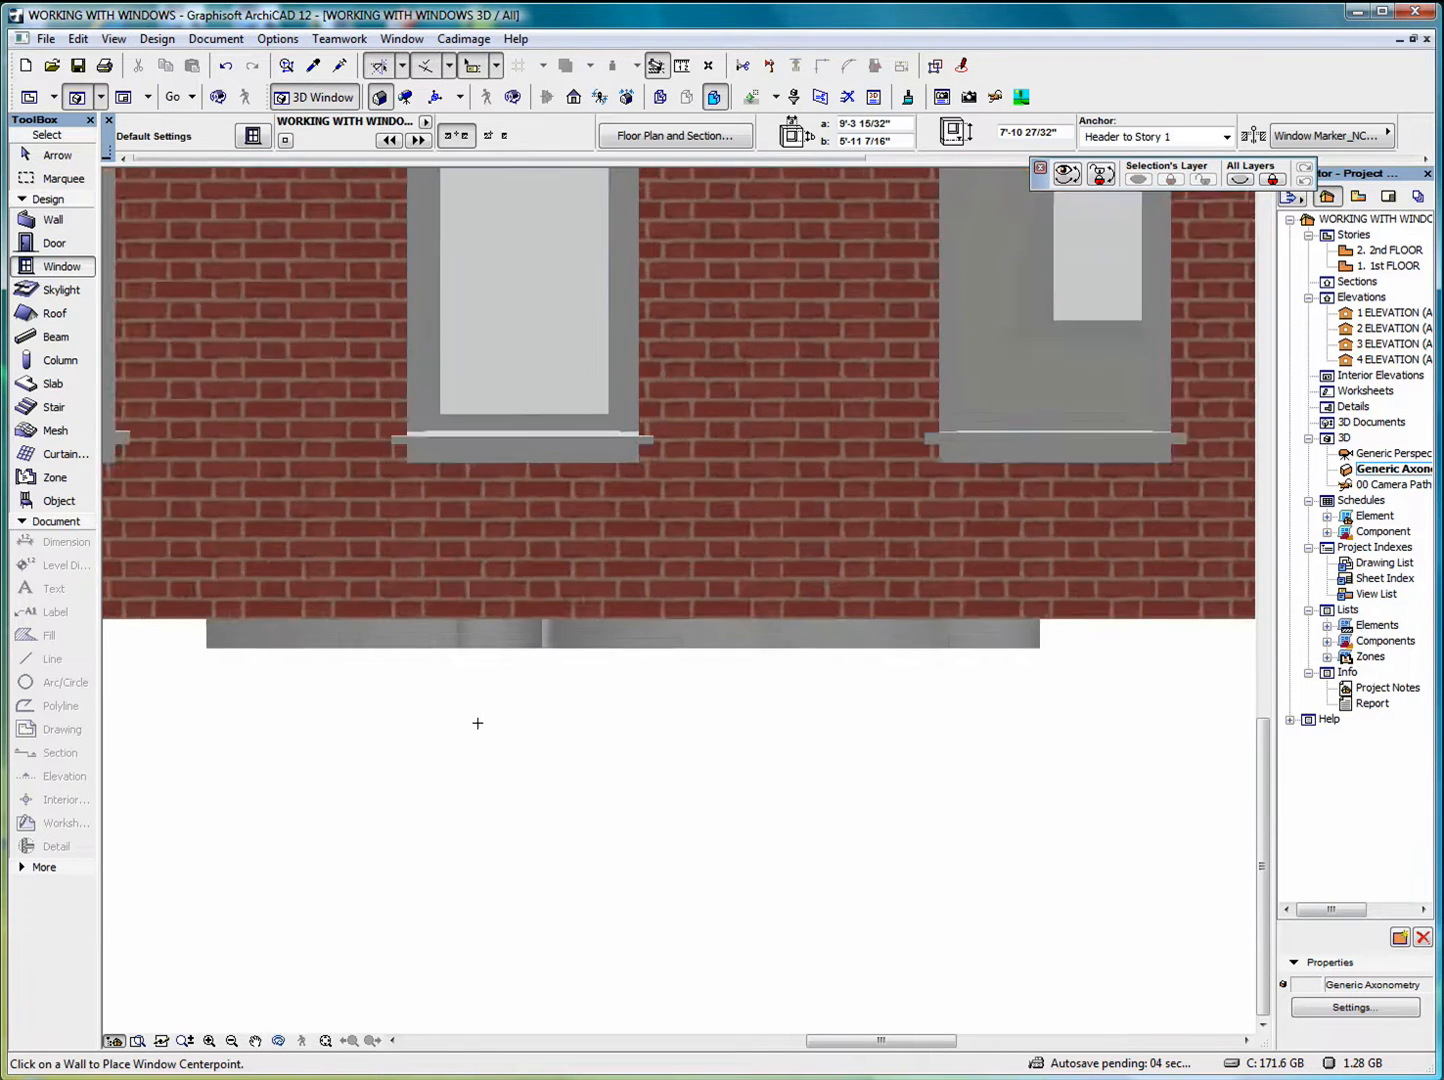
scroll(479, 724, "down", 3)
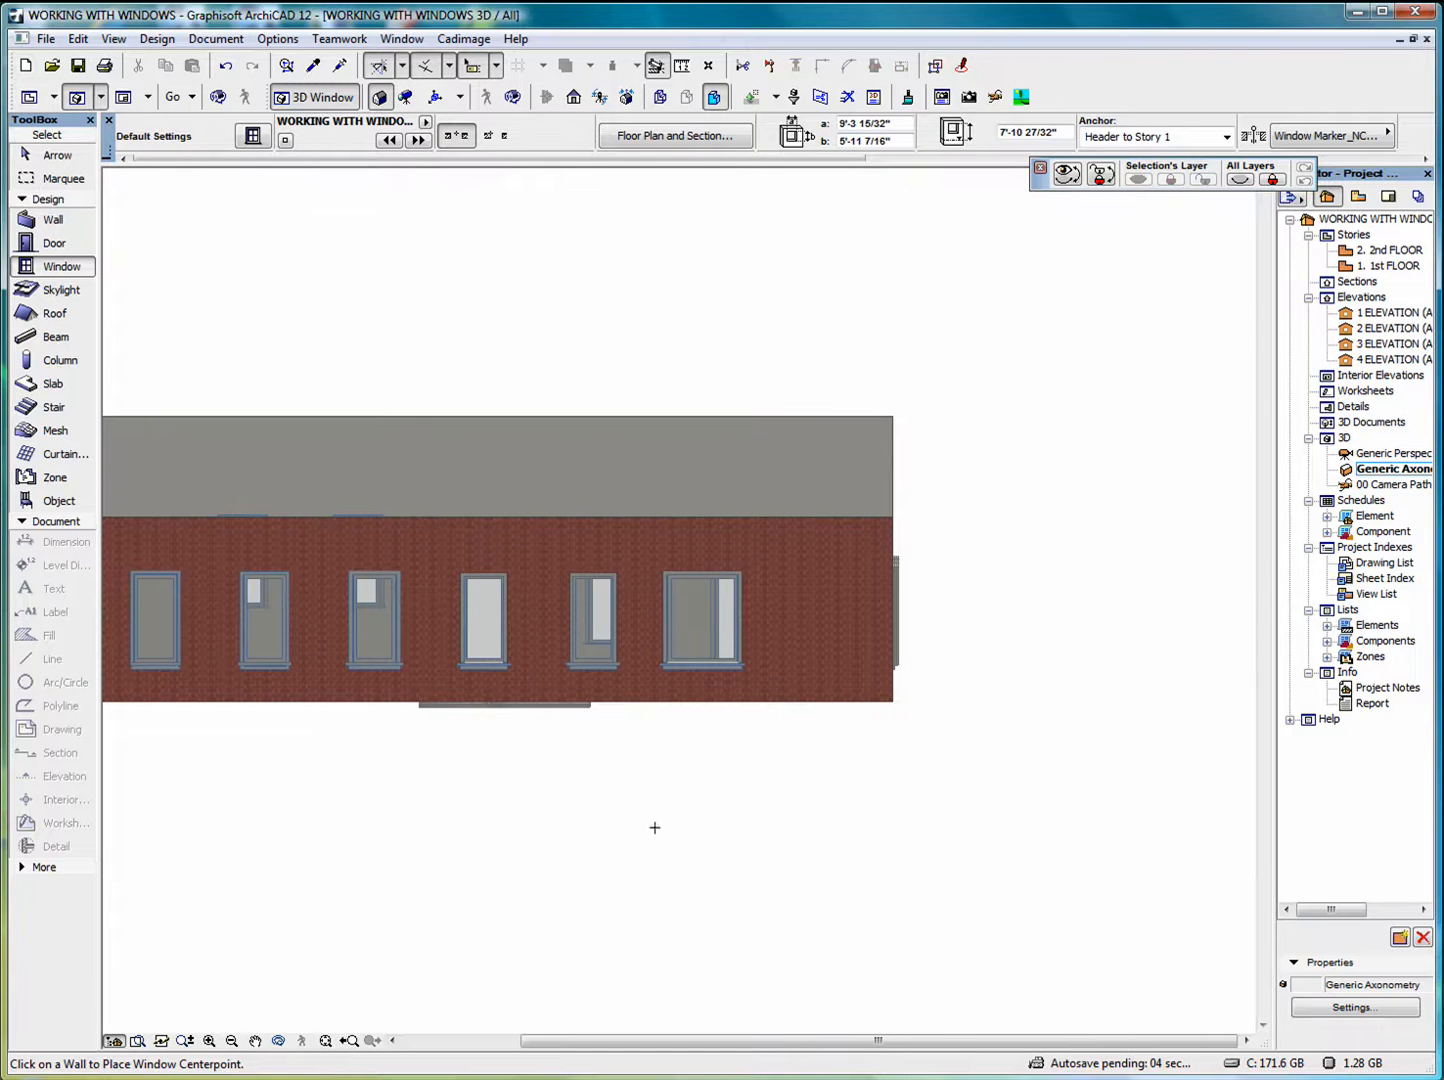
left_click(277, 1040)
left_click_drag(799, 661, 500, 622)
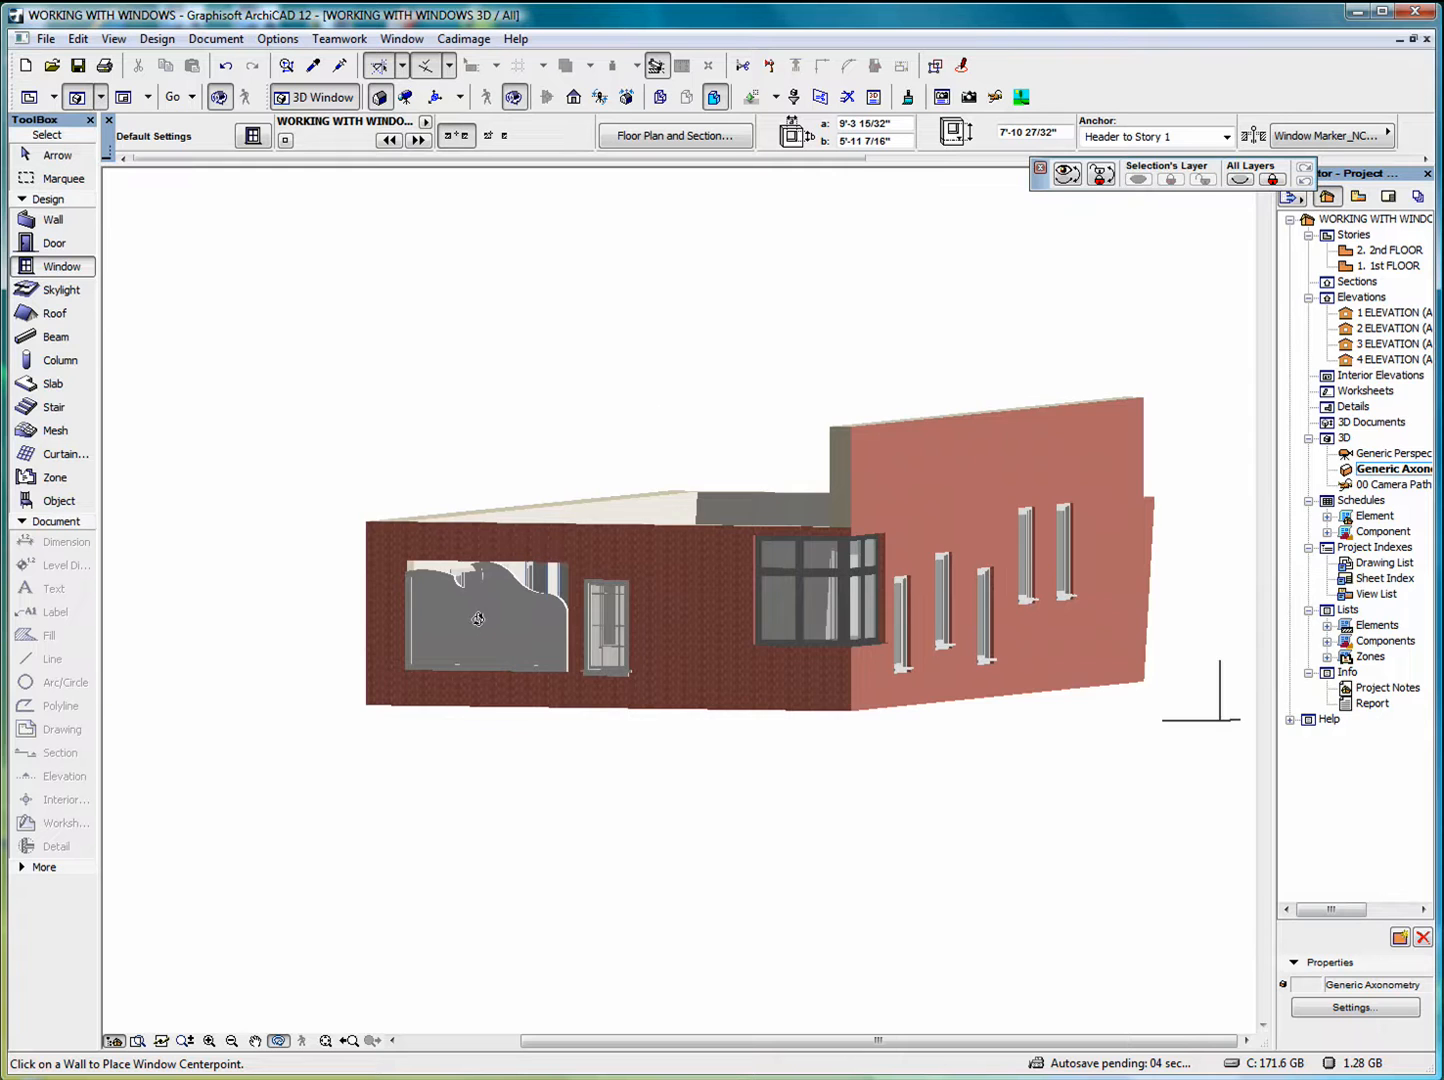
On the 1st FLOOR plan, set the inner slab's thickness to 1/4" and its top surface material to Glass-Blue/Ice
left_click_drag(475, 647, 531, 697)
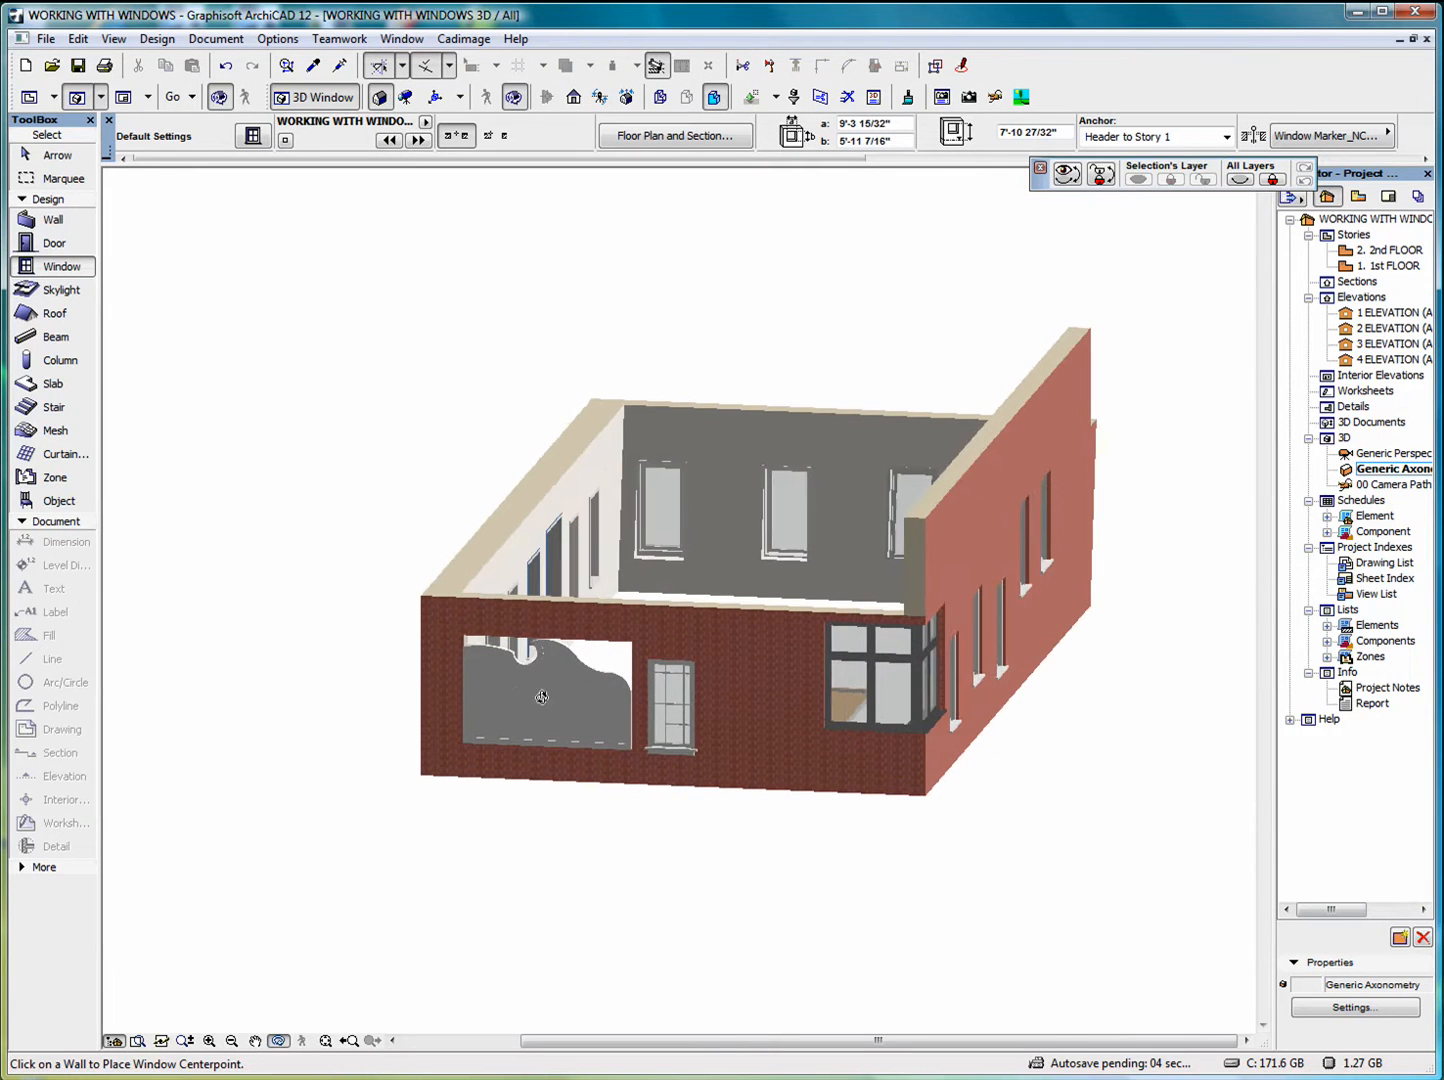
double_click(1387, 266)
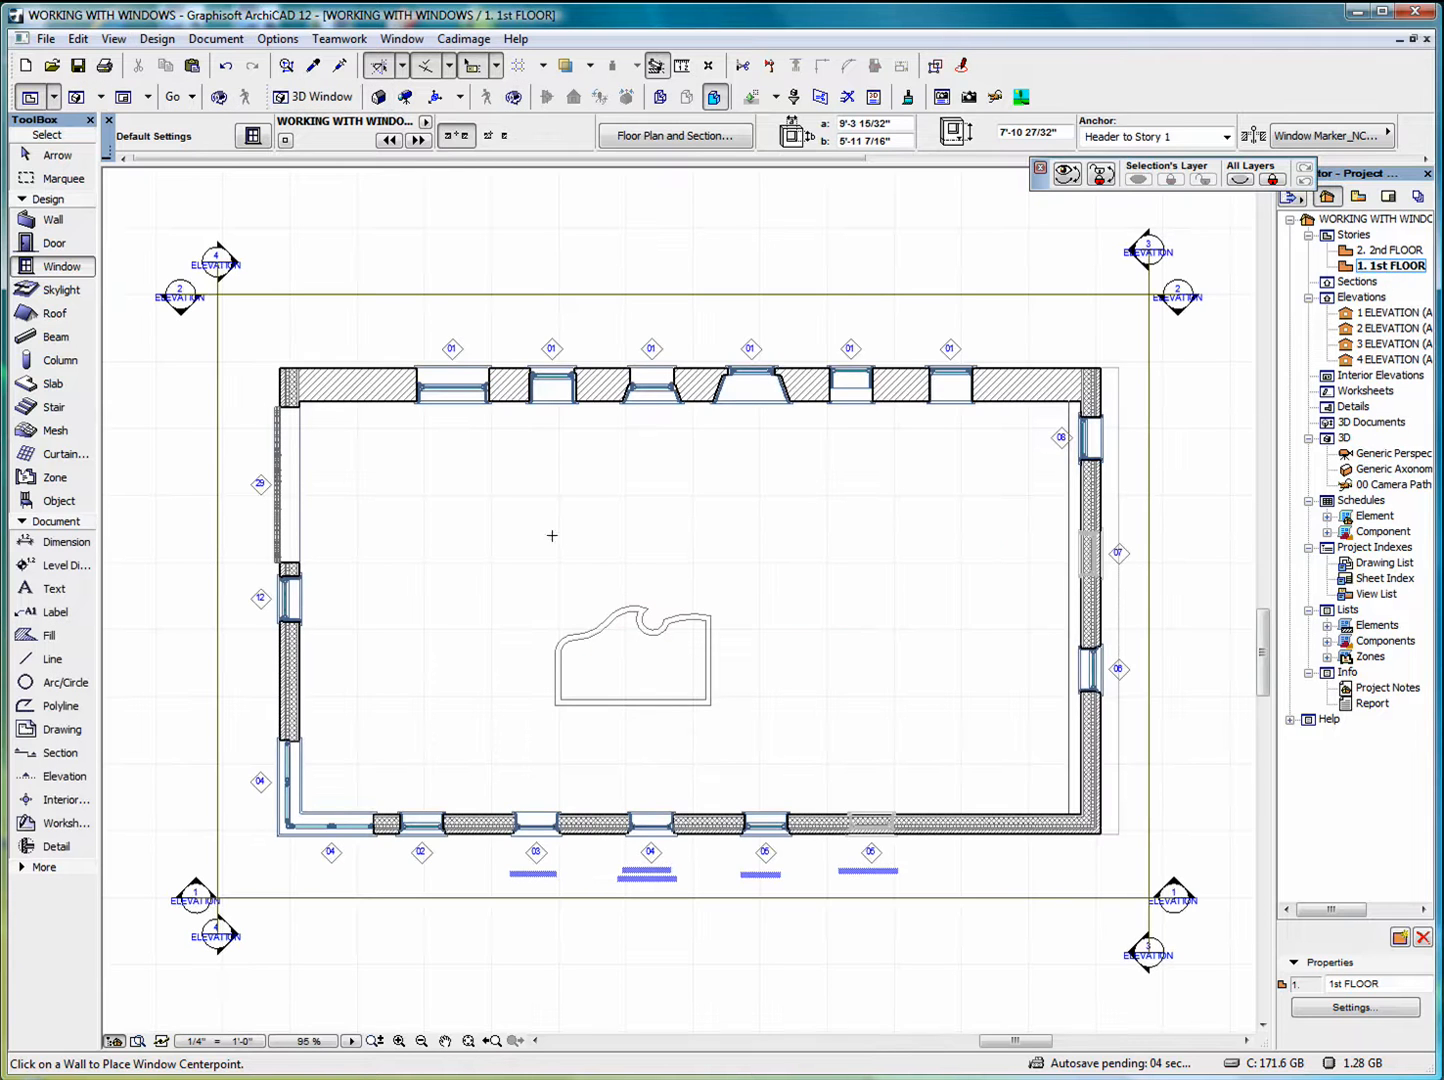
left_click(67, 156)
left_click(645, 651)
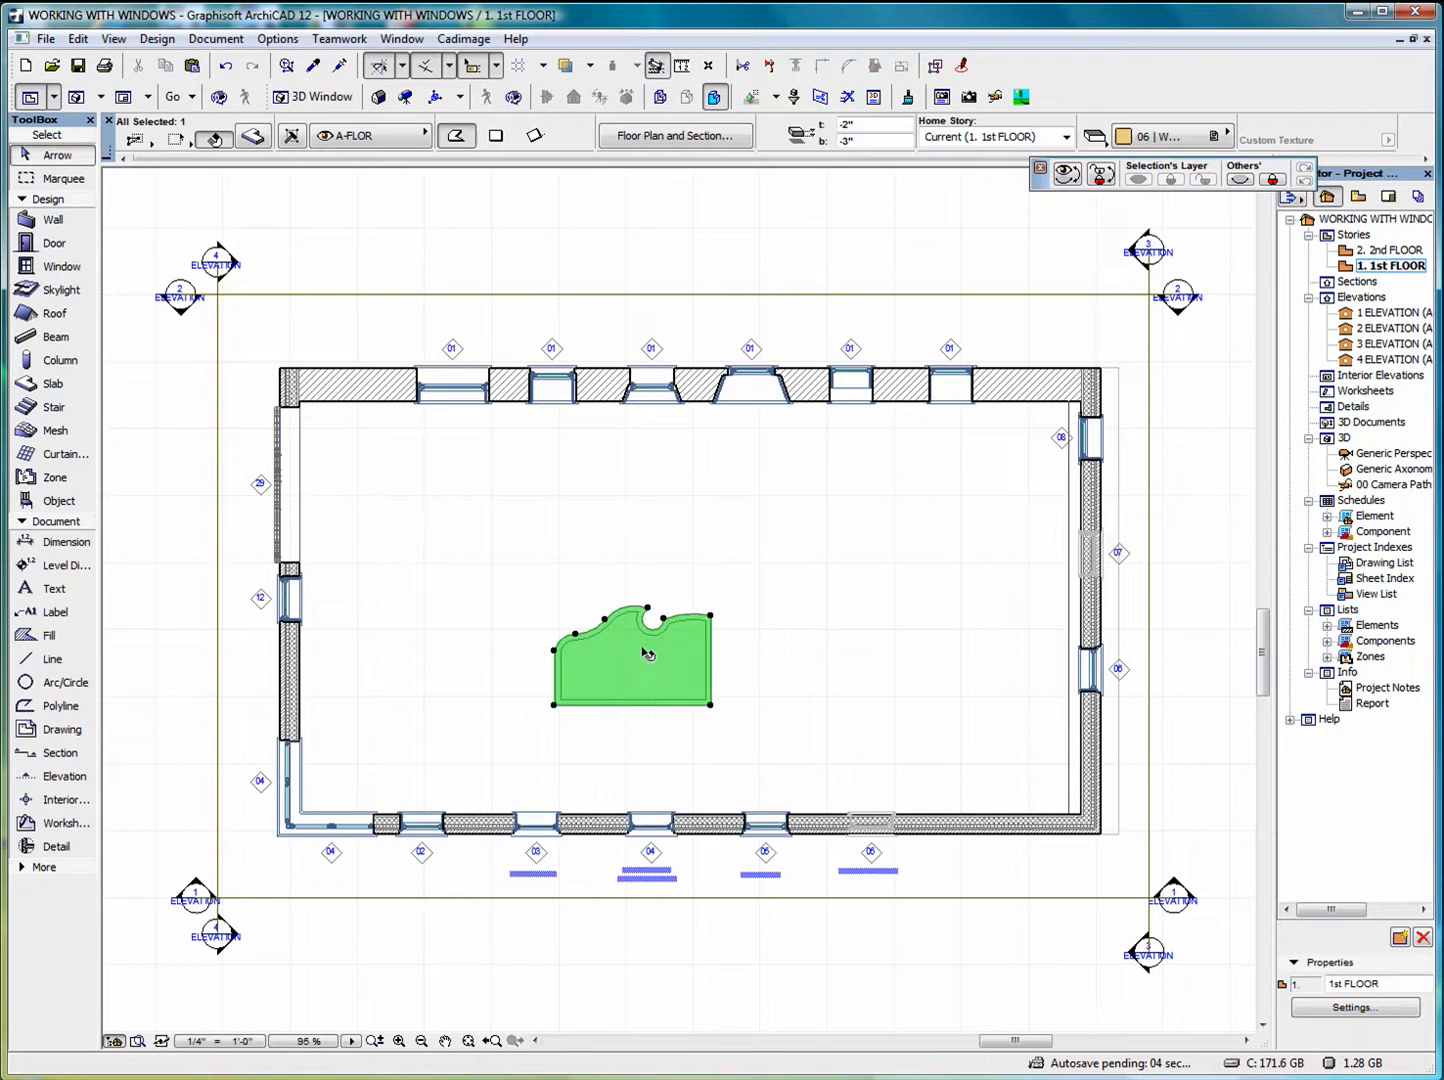
scroll(760, 651, "up", 4)
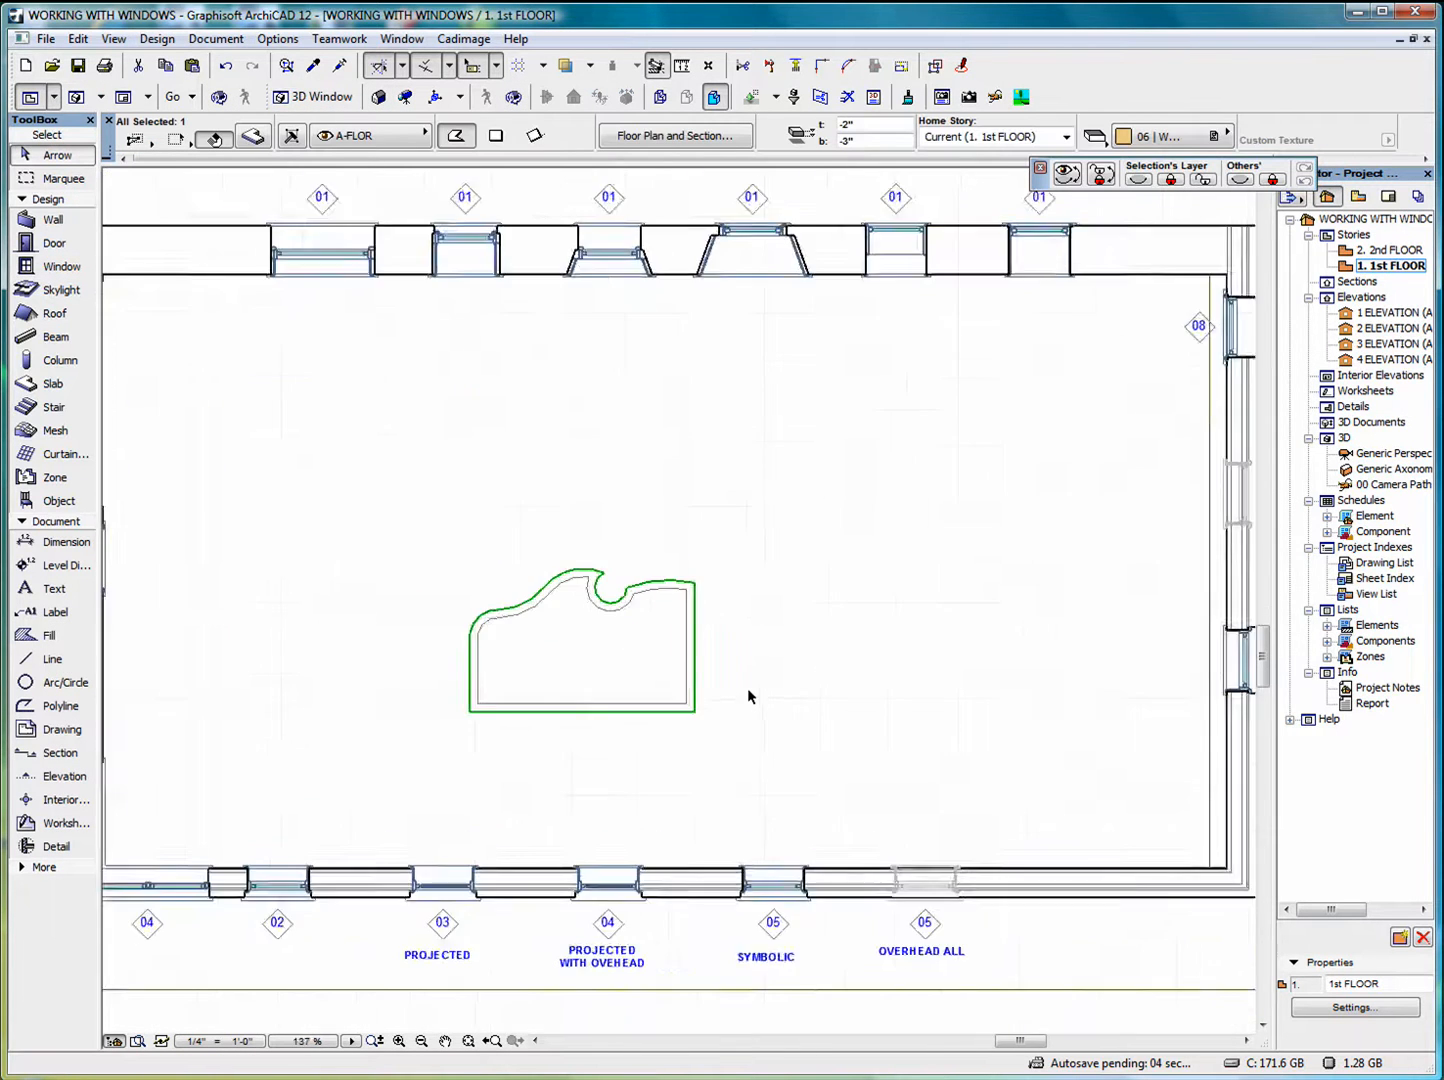
right_click(768, 450)
left_click(830, 457)
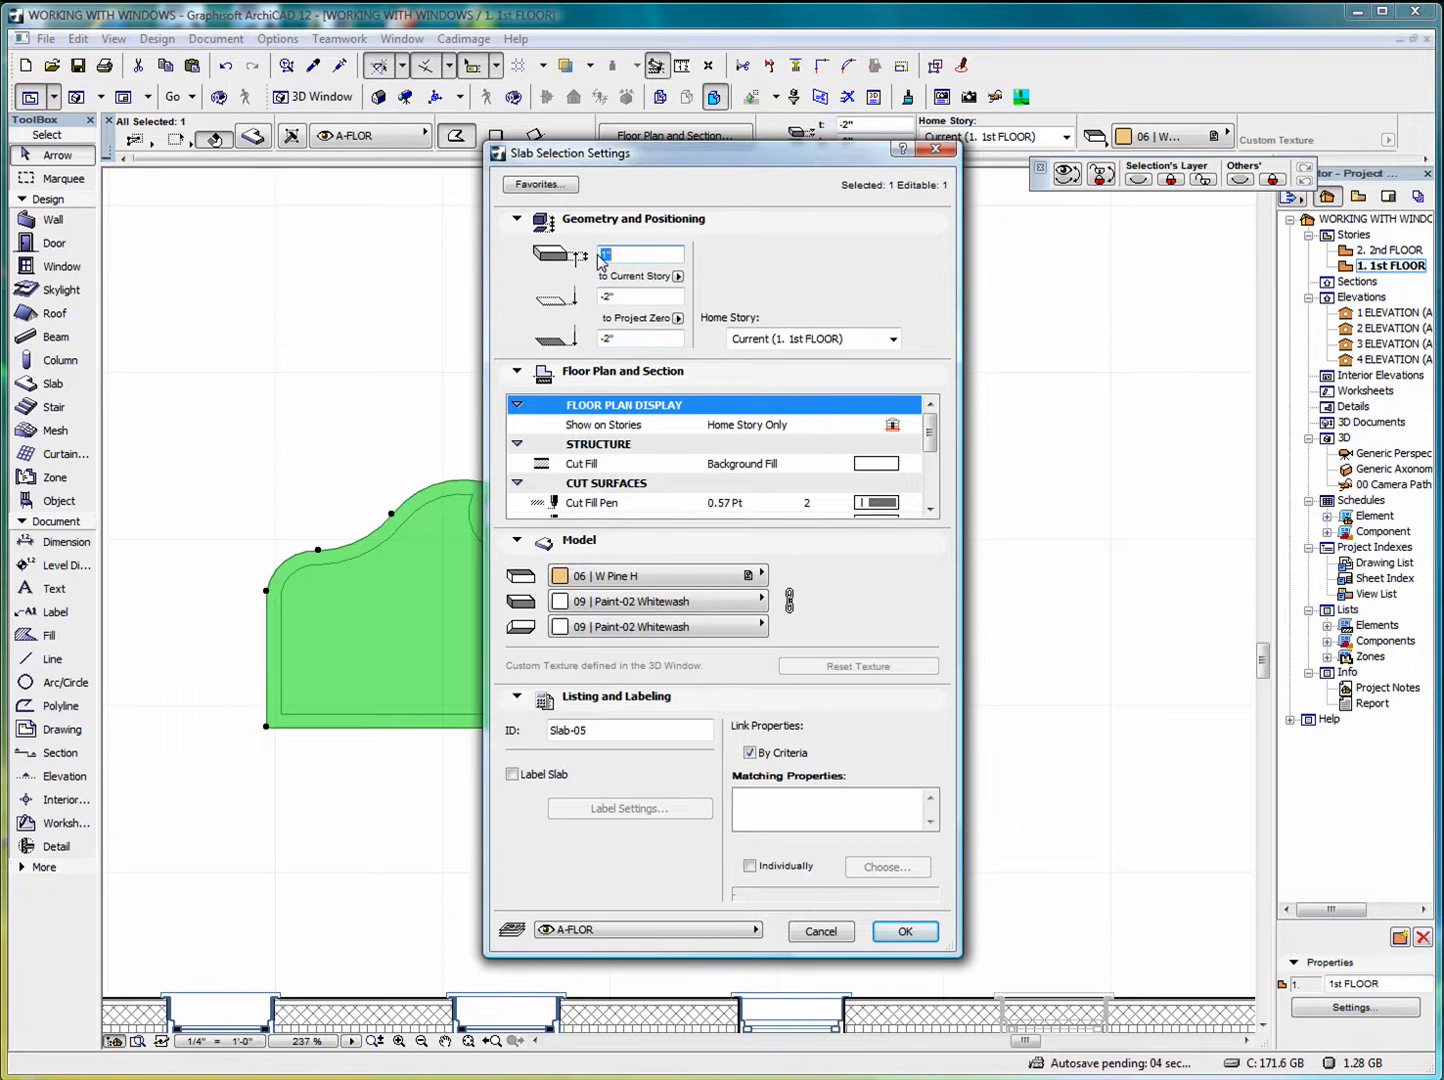
type("1\"")
left_click(761, 582)
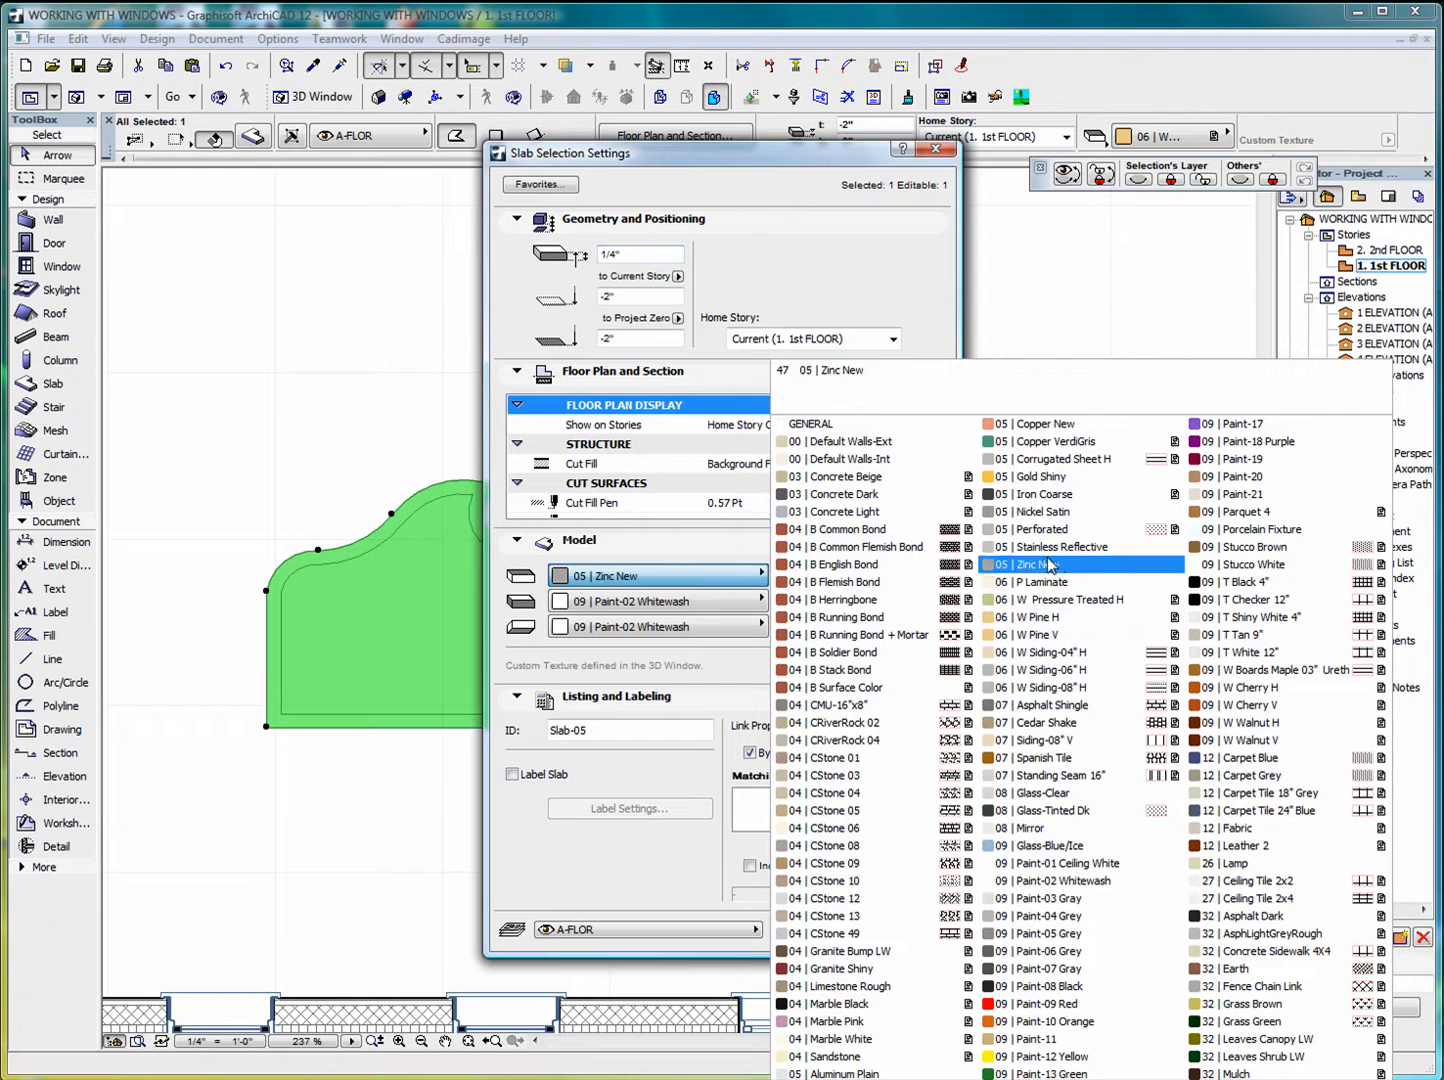
left_click(1075, 846)
left_click(905, 932)
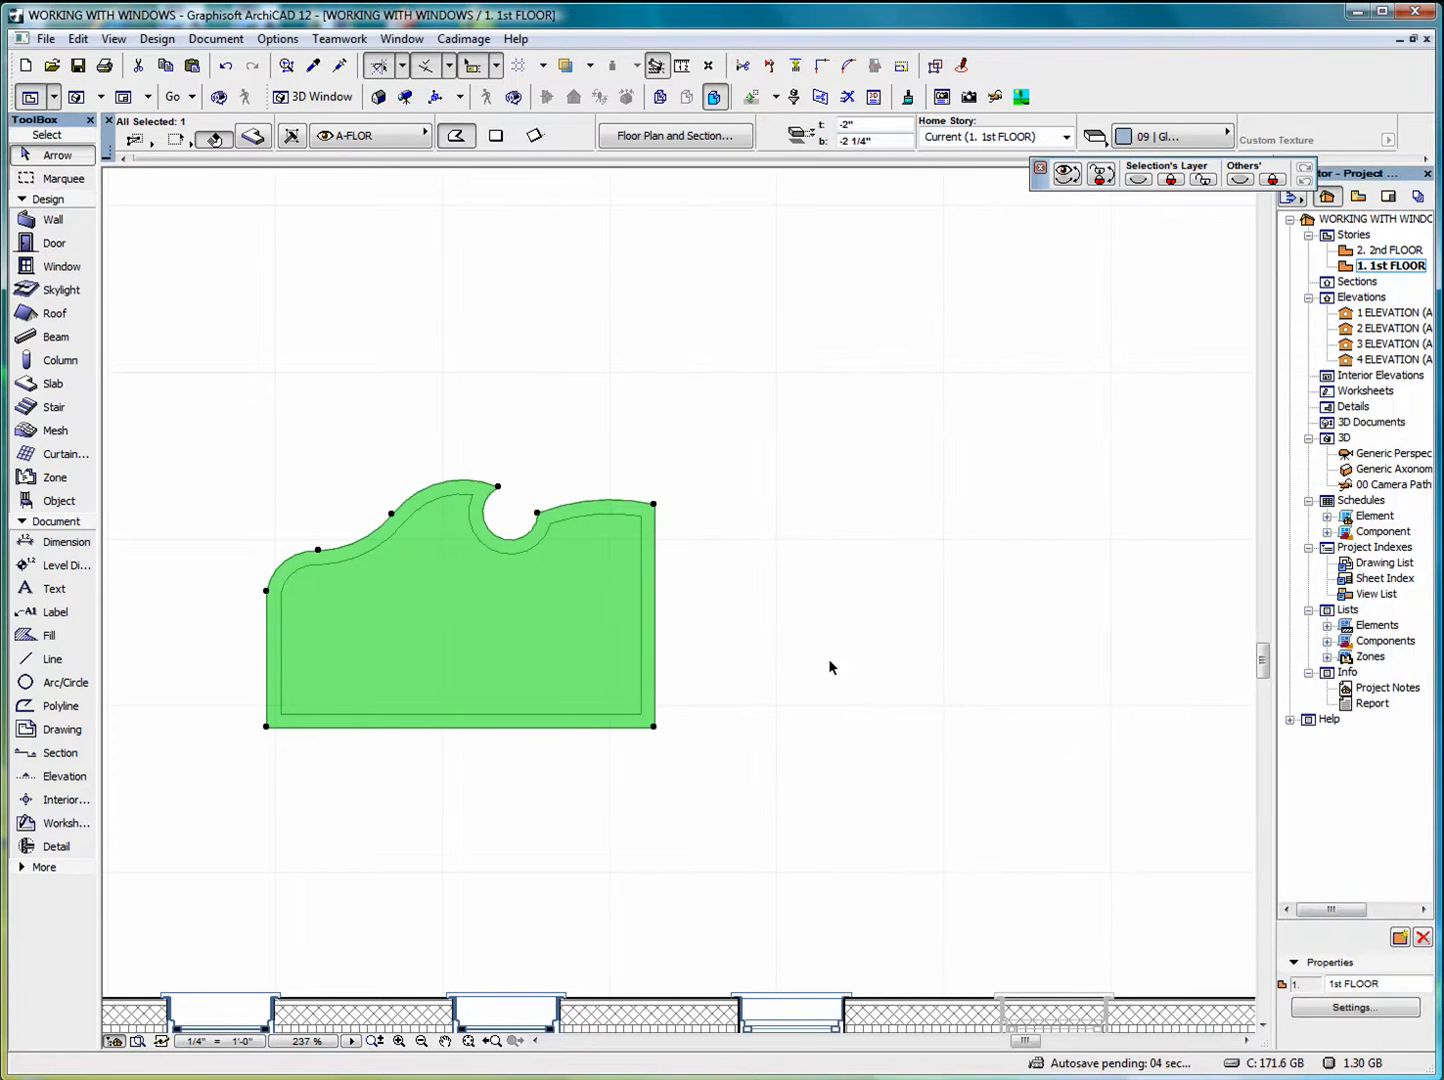
left_click(790, 586)
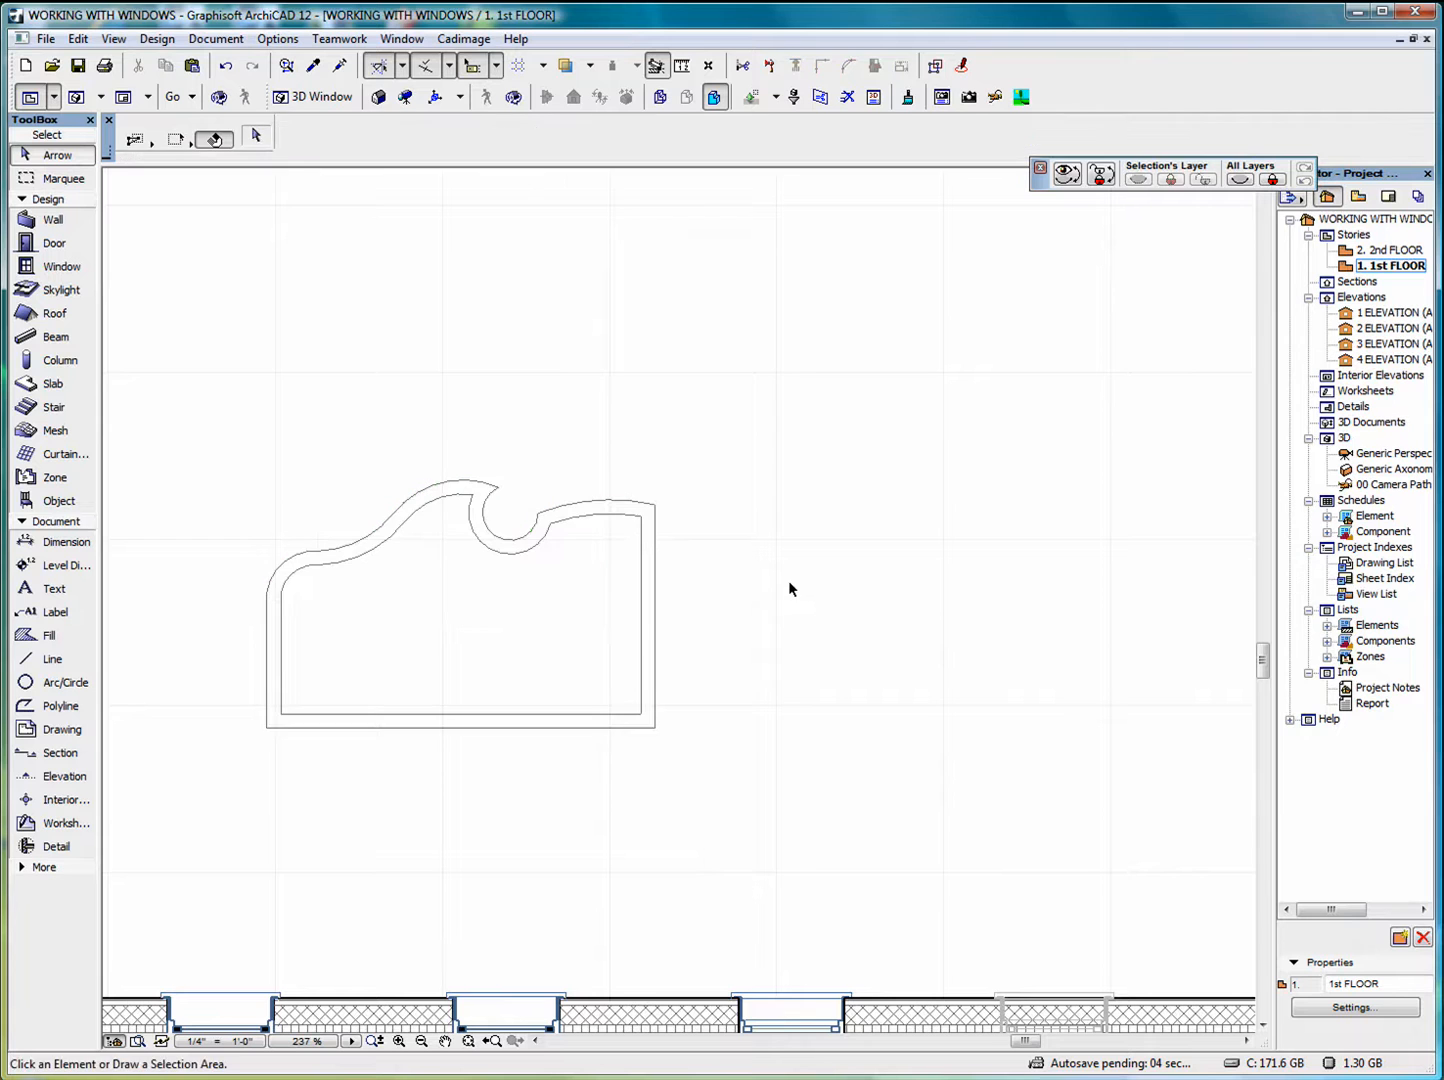
left_click(649, 511)
right_click(723, 512)
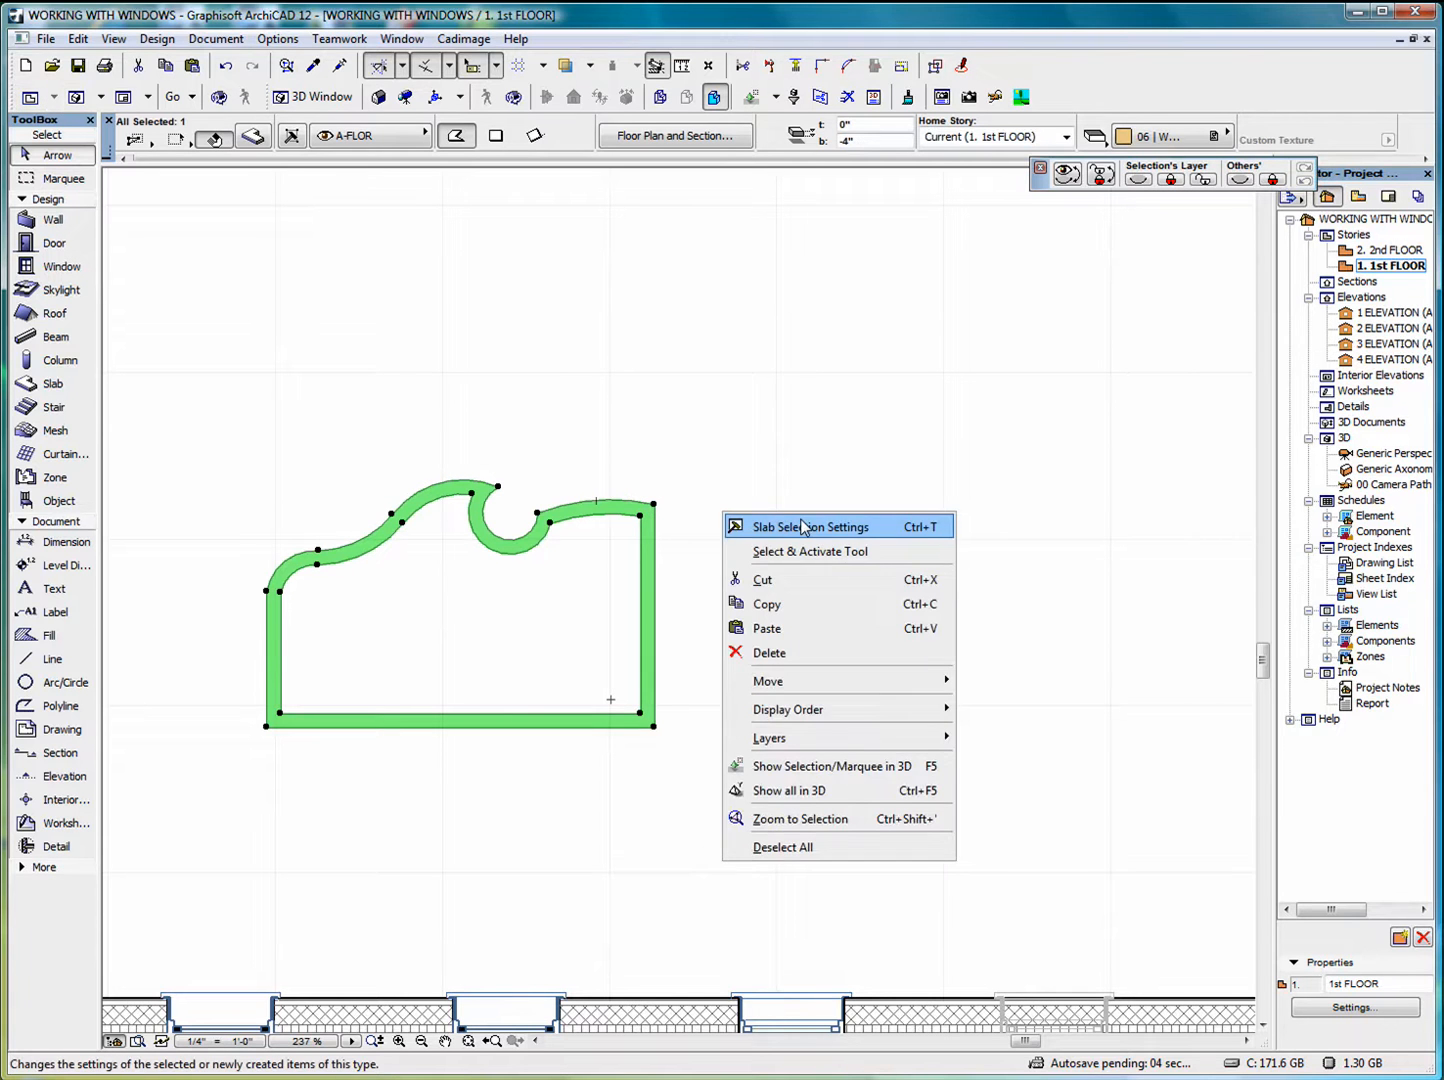
left_click(759, 469)
left_click(725, 533)
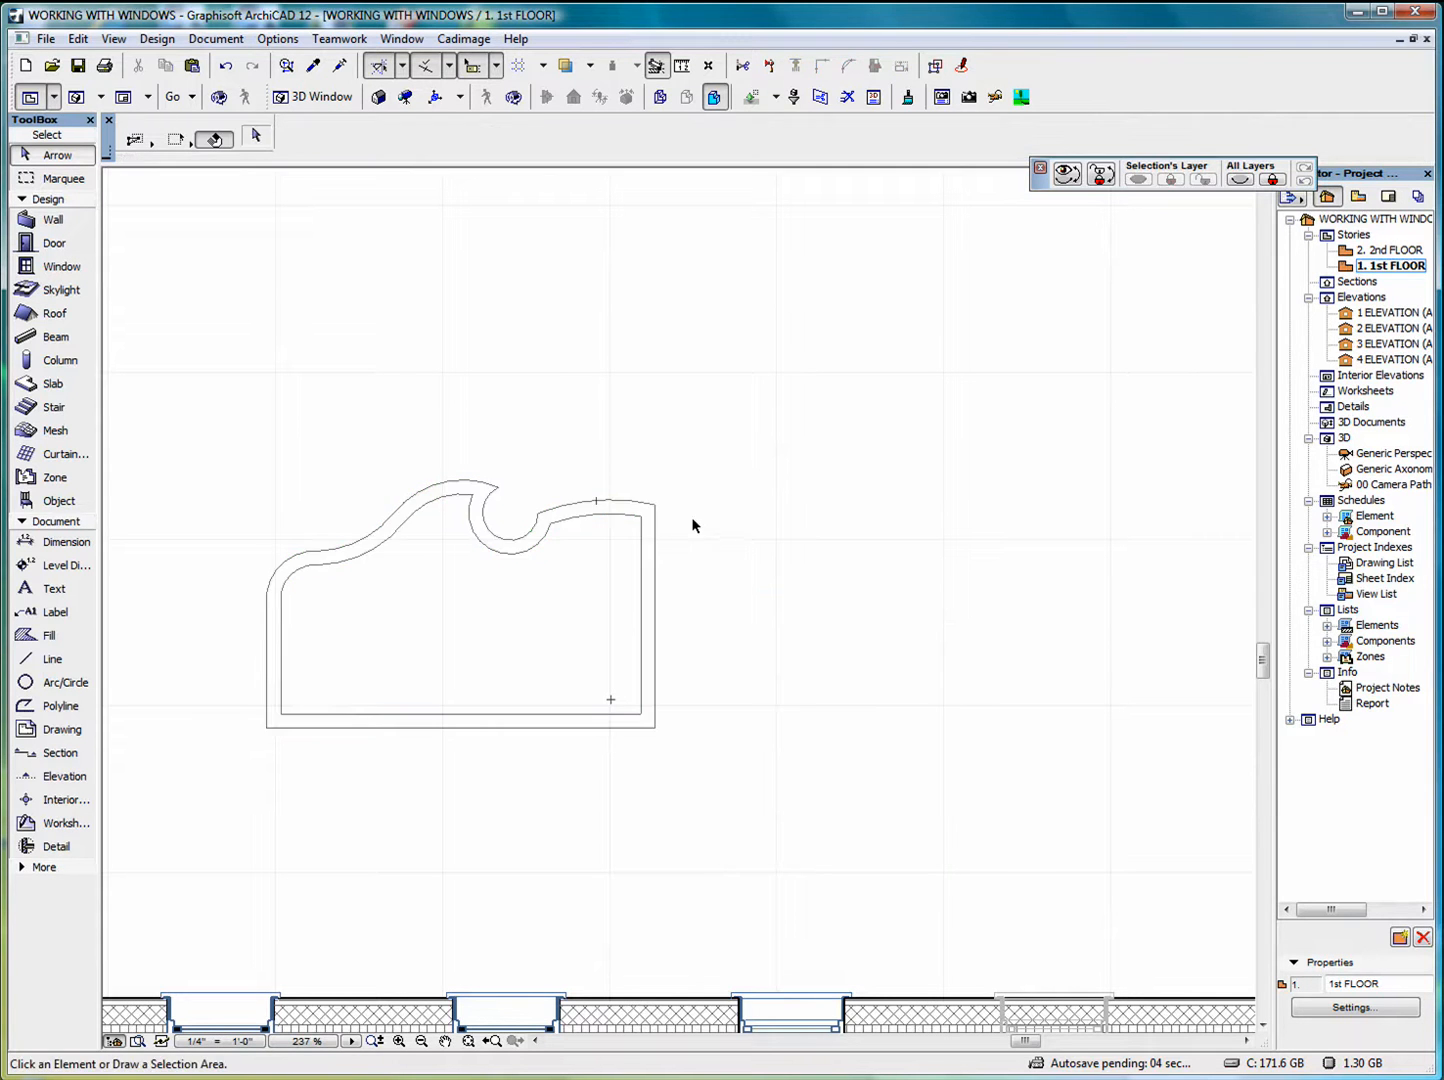
Select both window slabs, show only the selection in 3D, and examine the frame and glass up close
left_click_drag(271, 440, 712, 777)
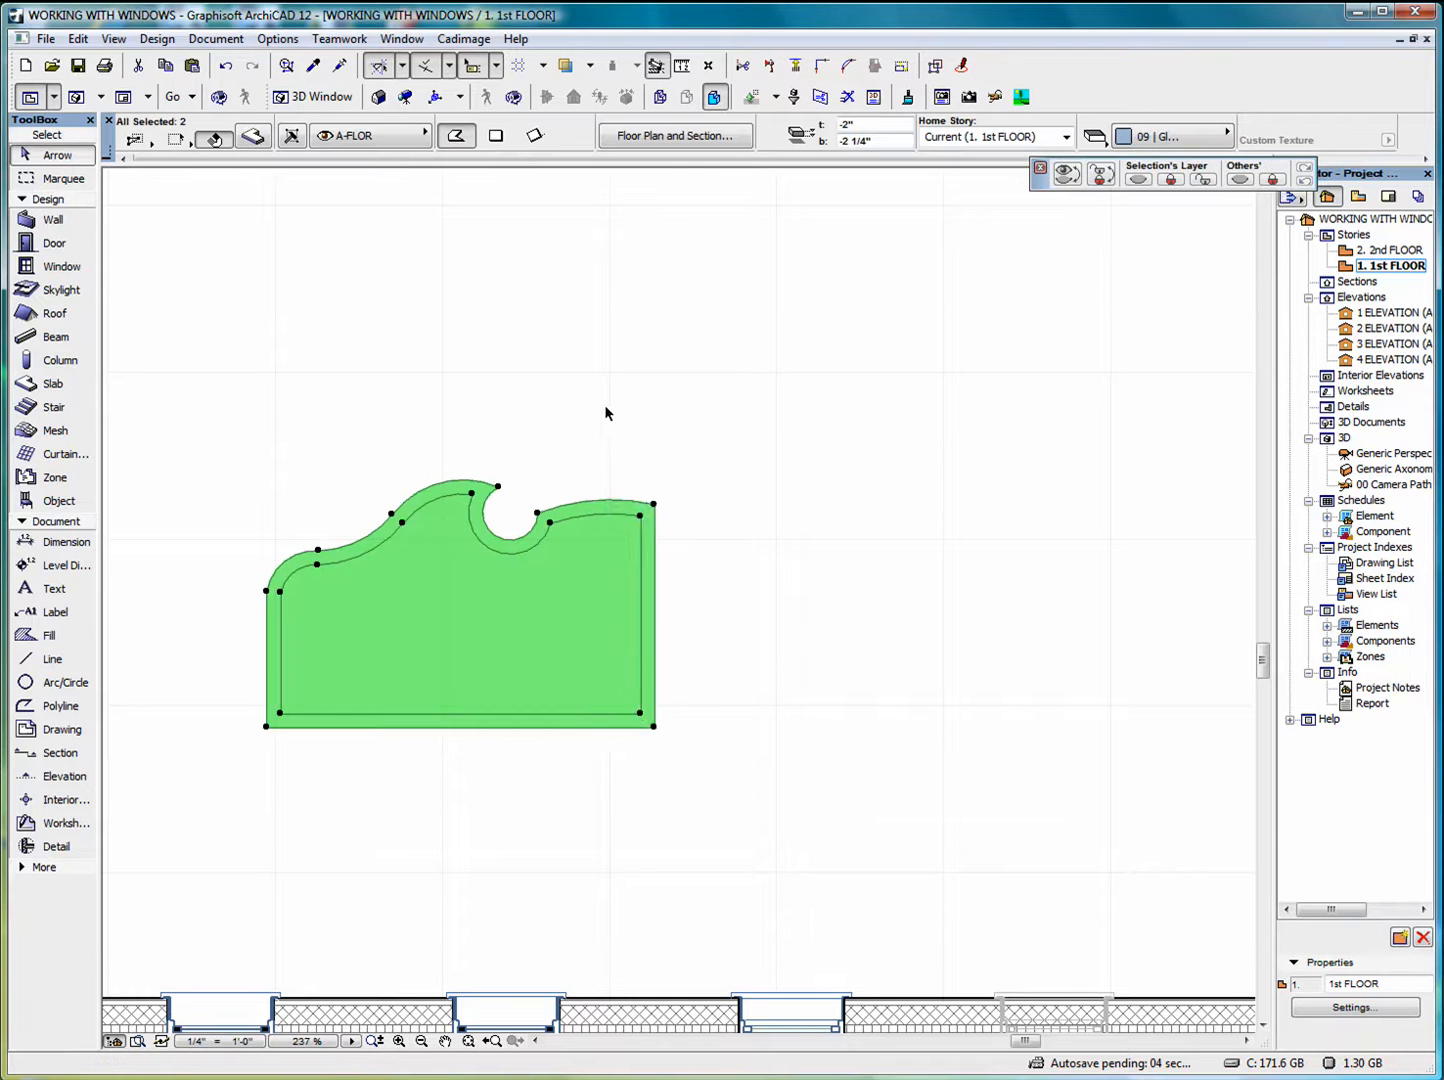
right_click(609, 409)
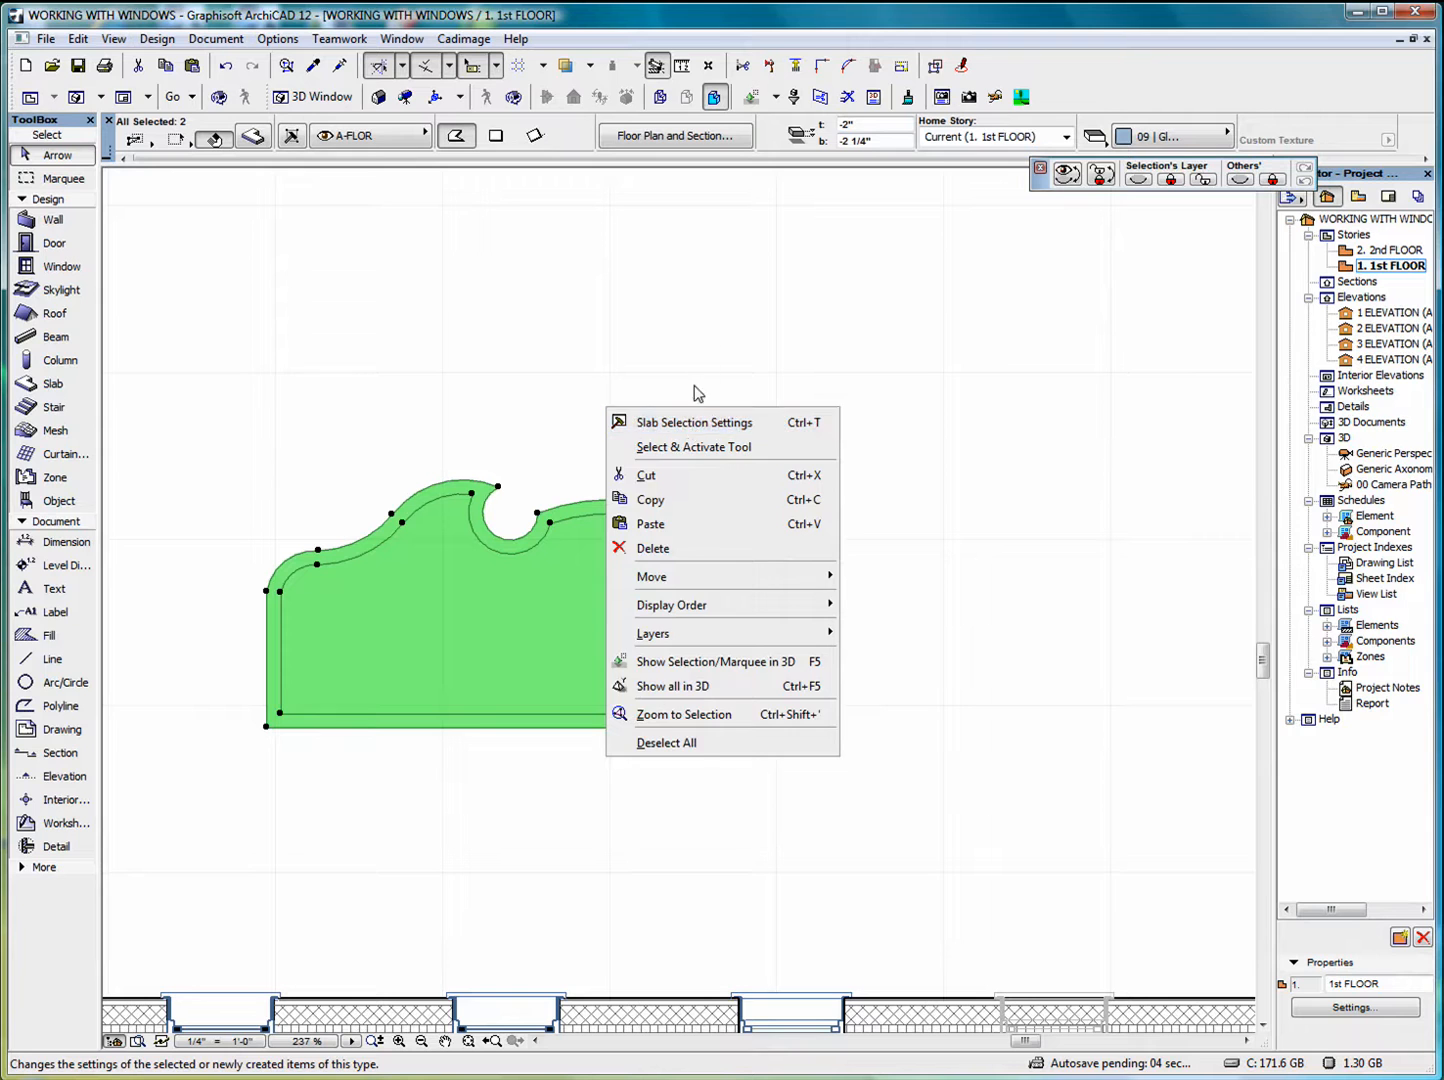
left_click(721, 331)
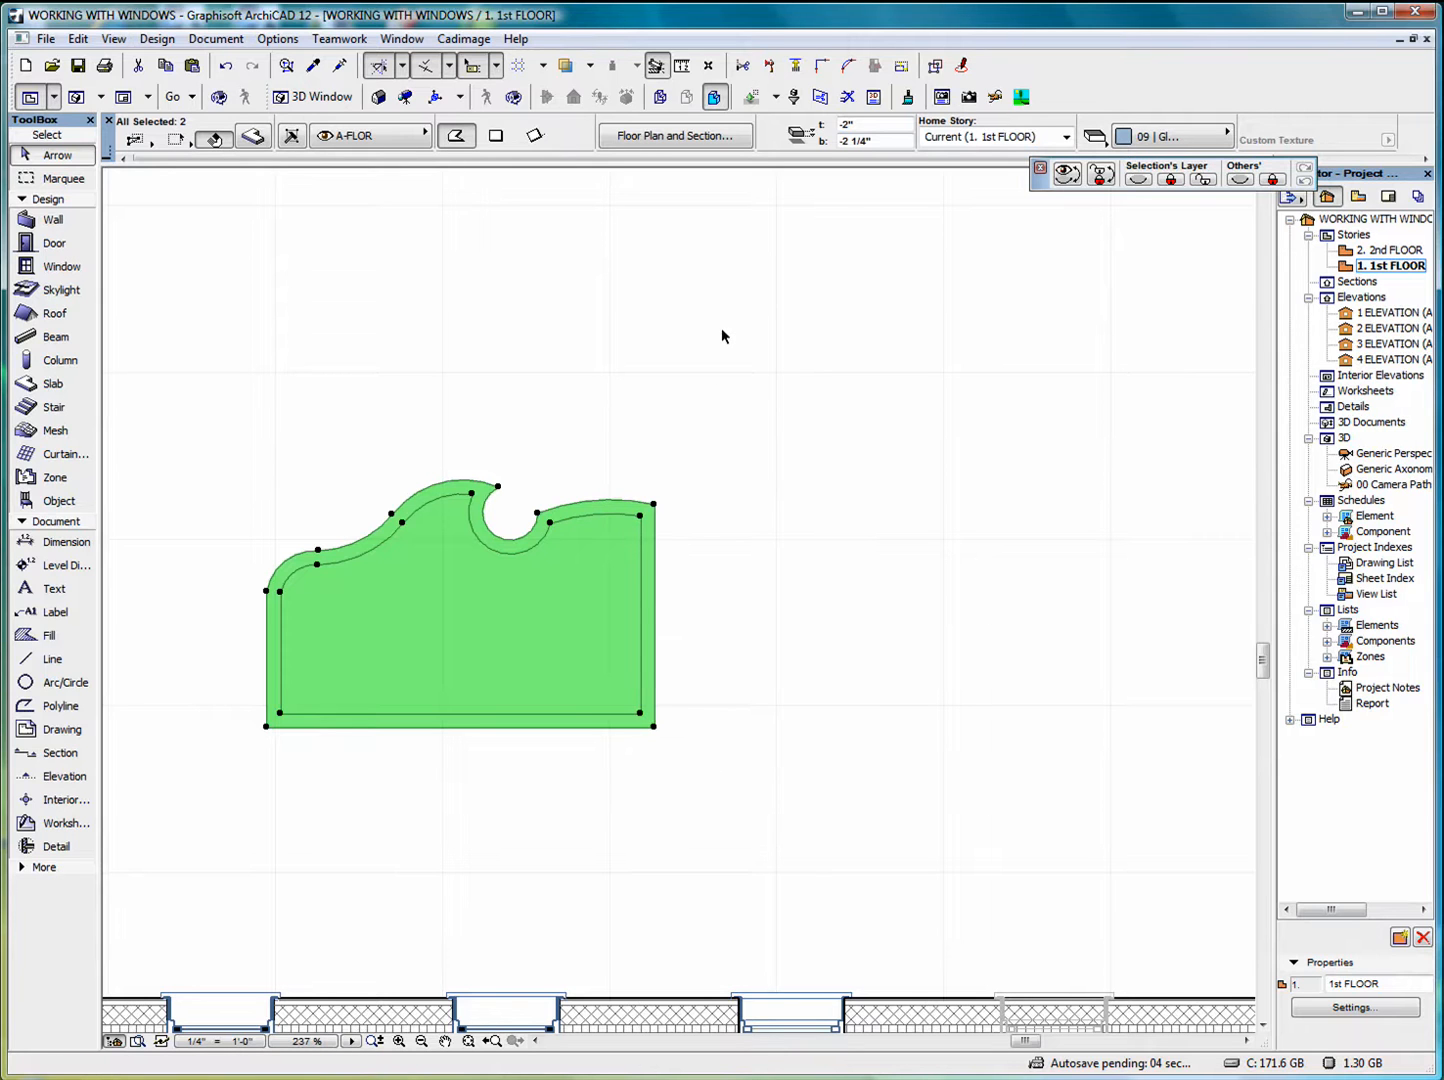
key("F5")
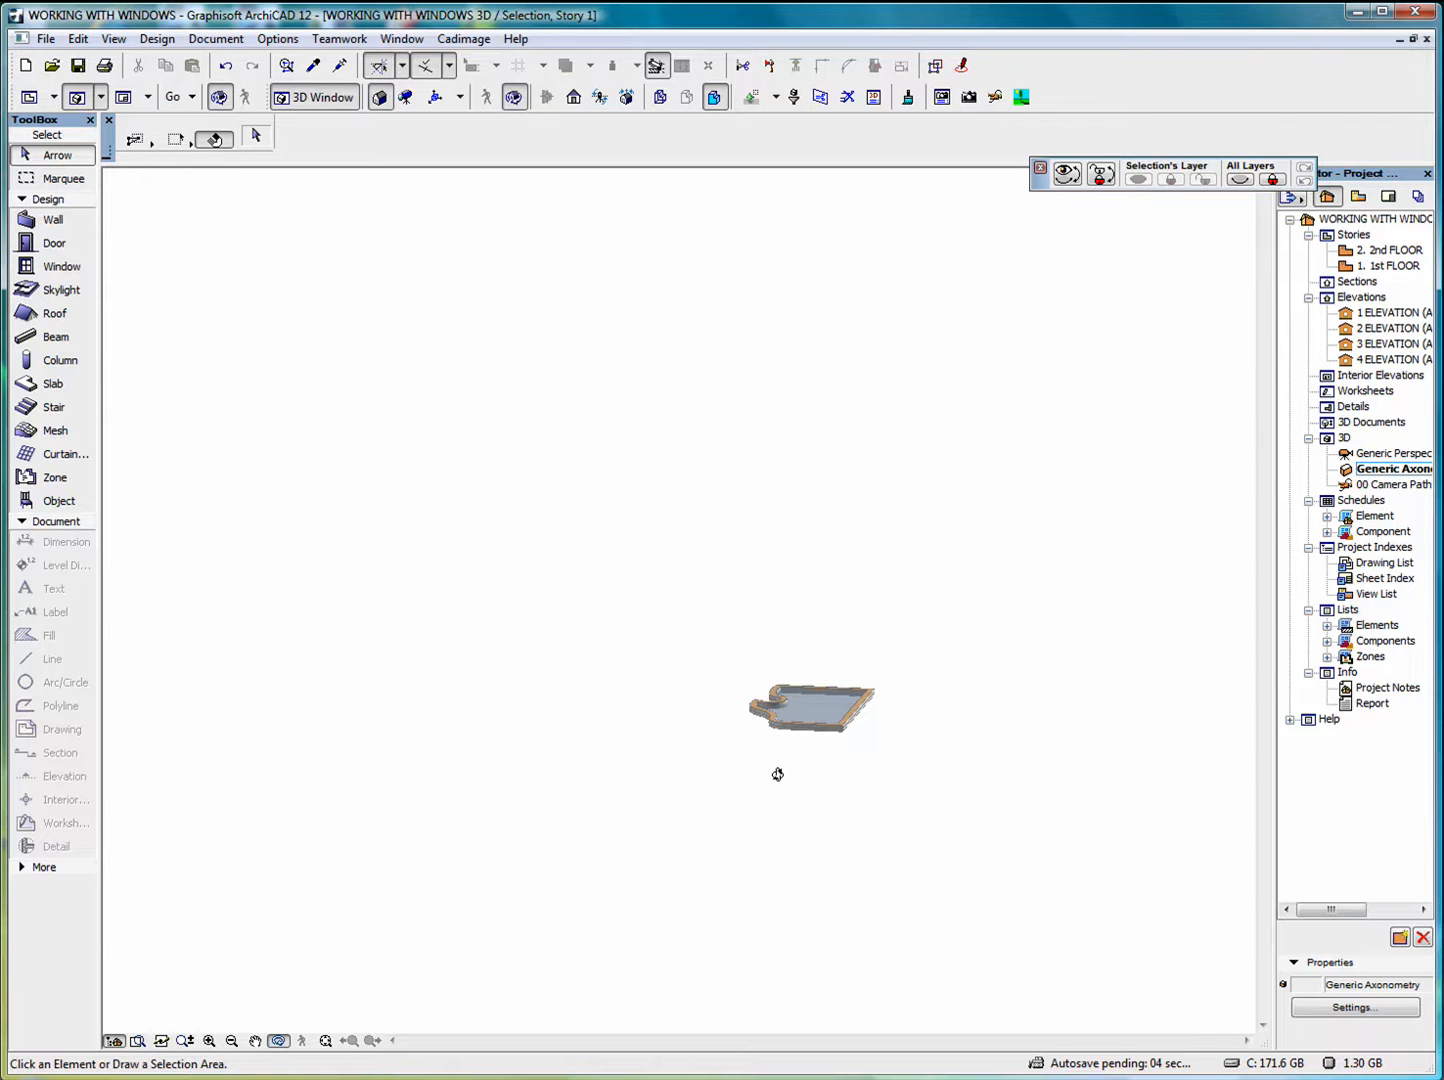
left_click(324, 1037)
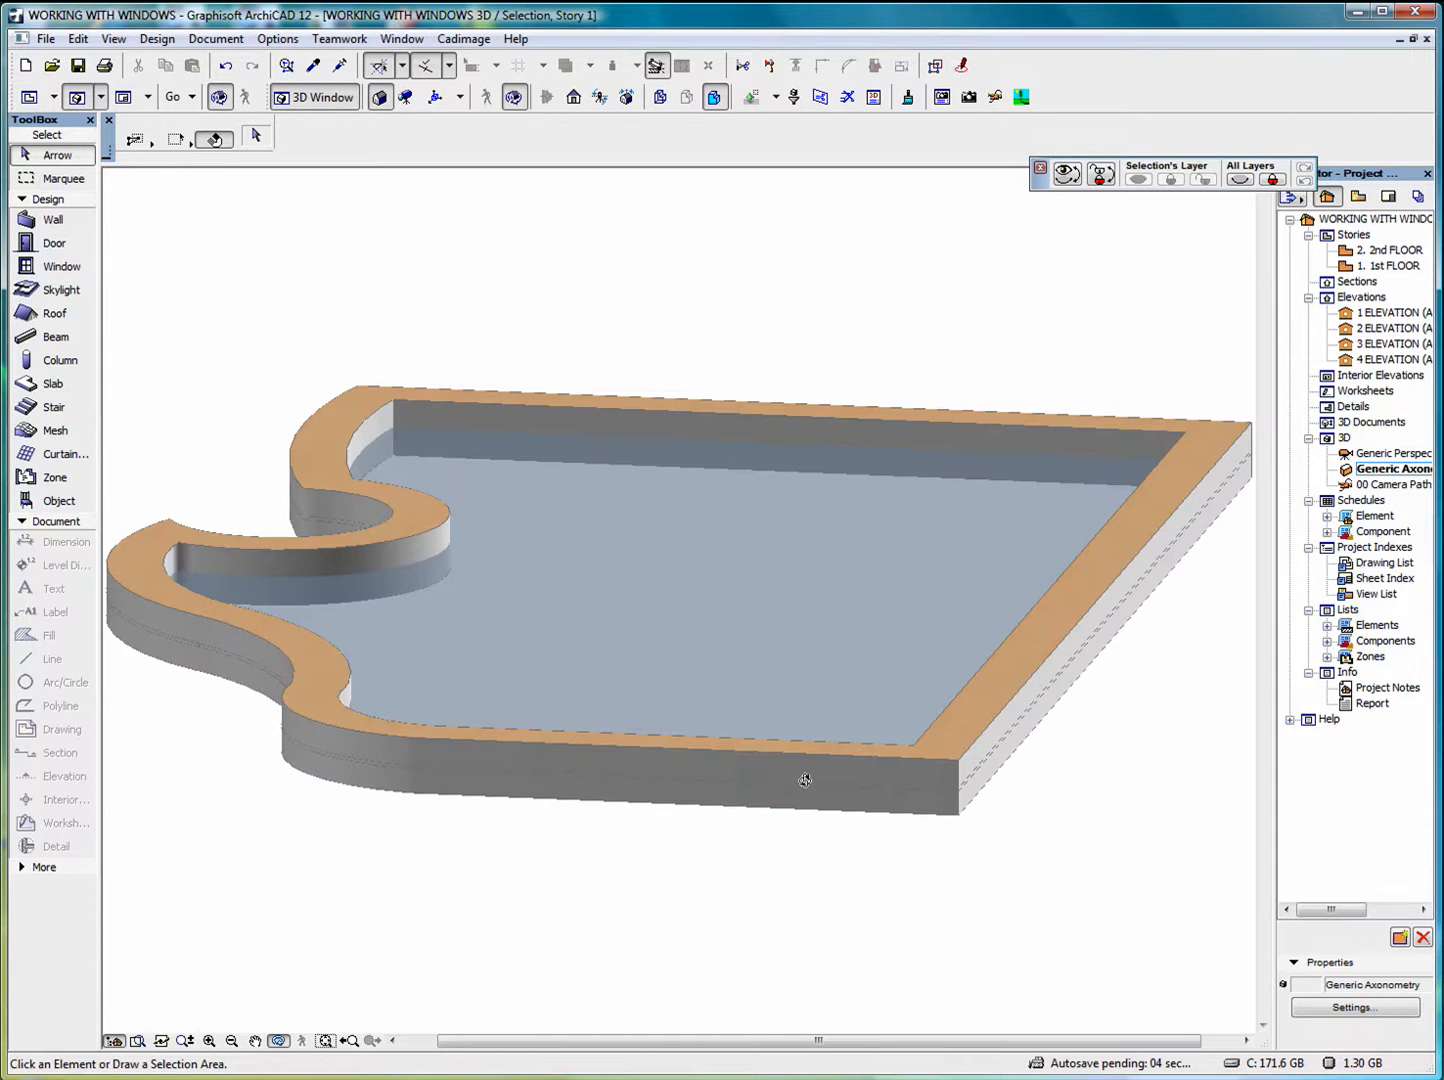
left_click_drag(868, 780, 470, 922)
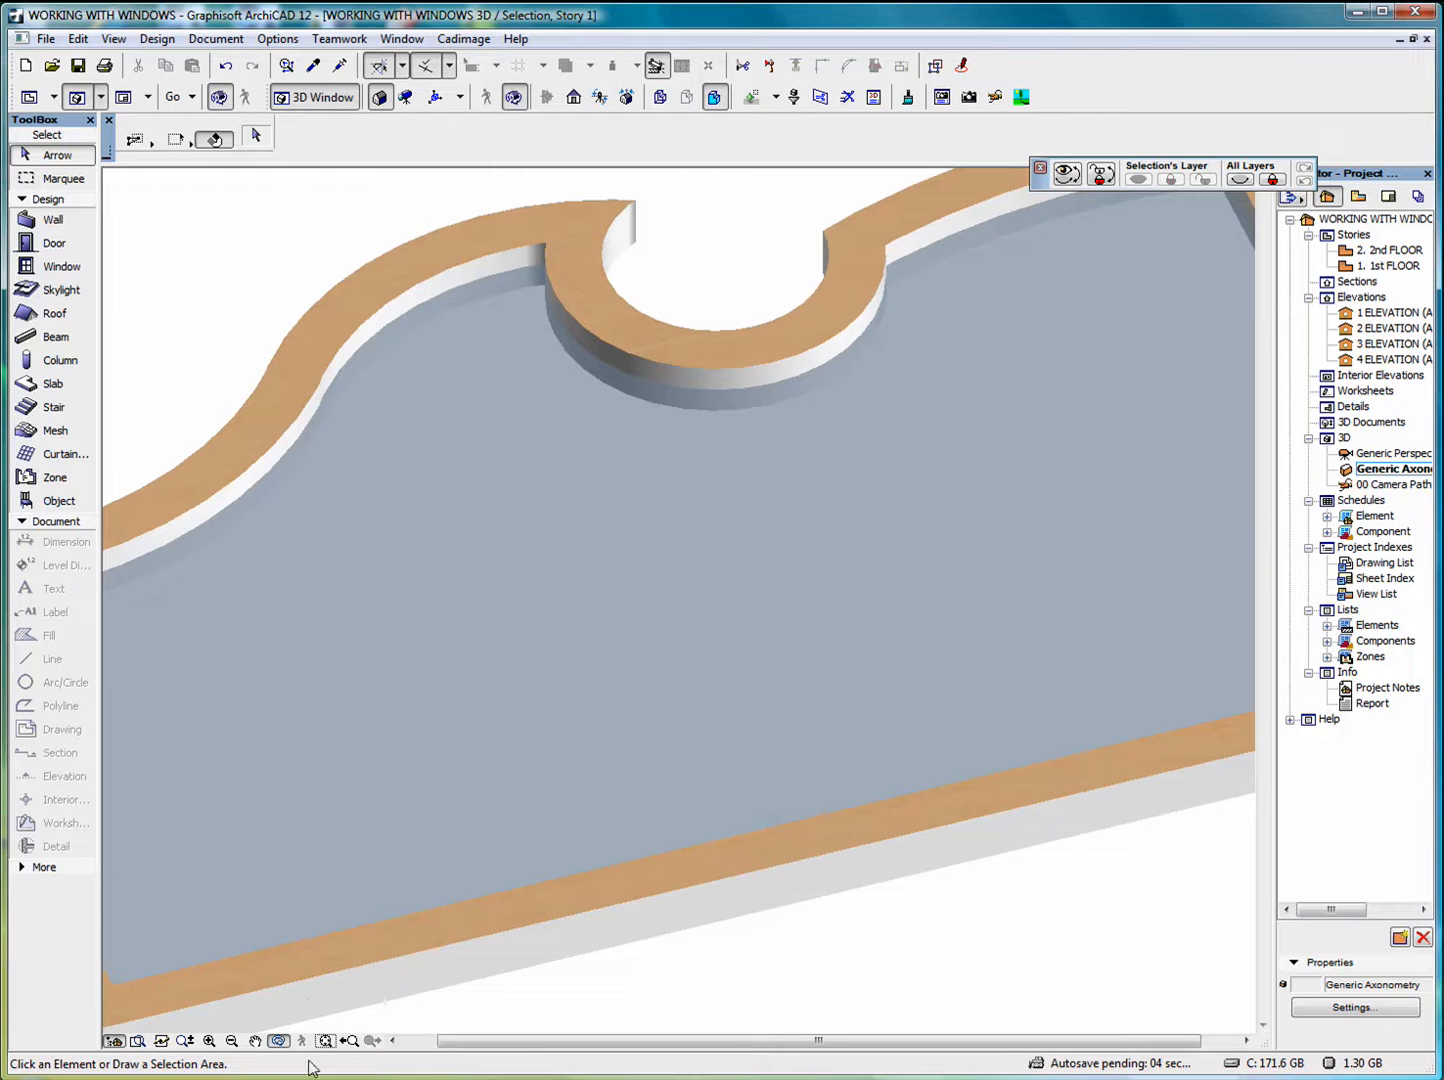
Select the glass slab in 3D and link its surface materials so that all sides use Glass-Blue/Ice
left_click(279, 1041)
left_click(449, 836)
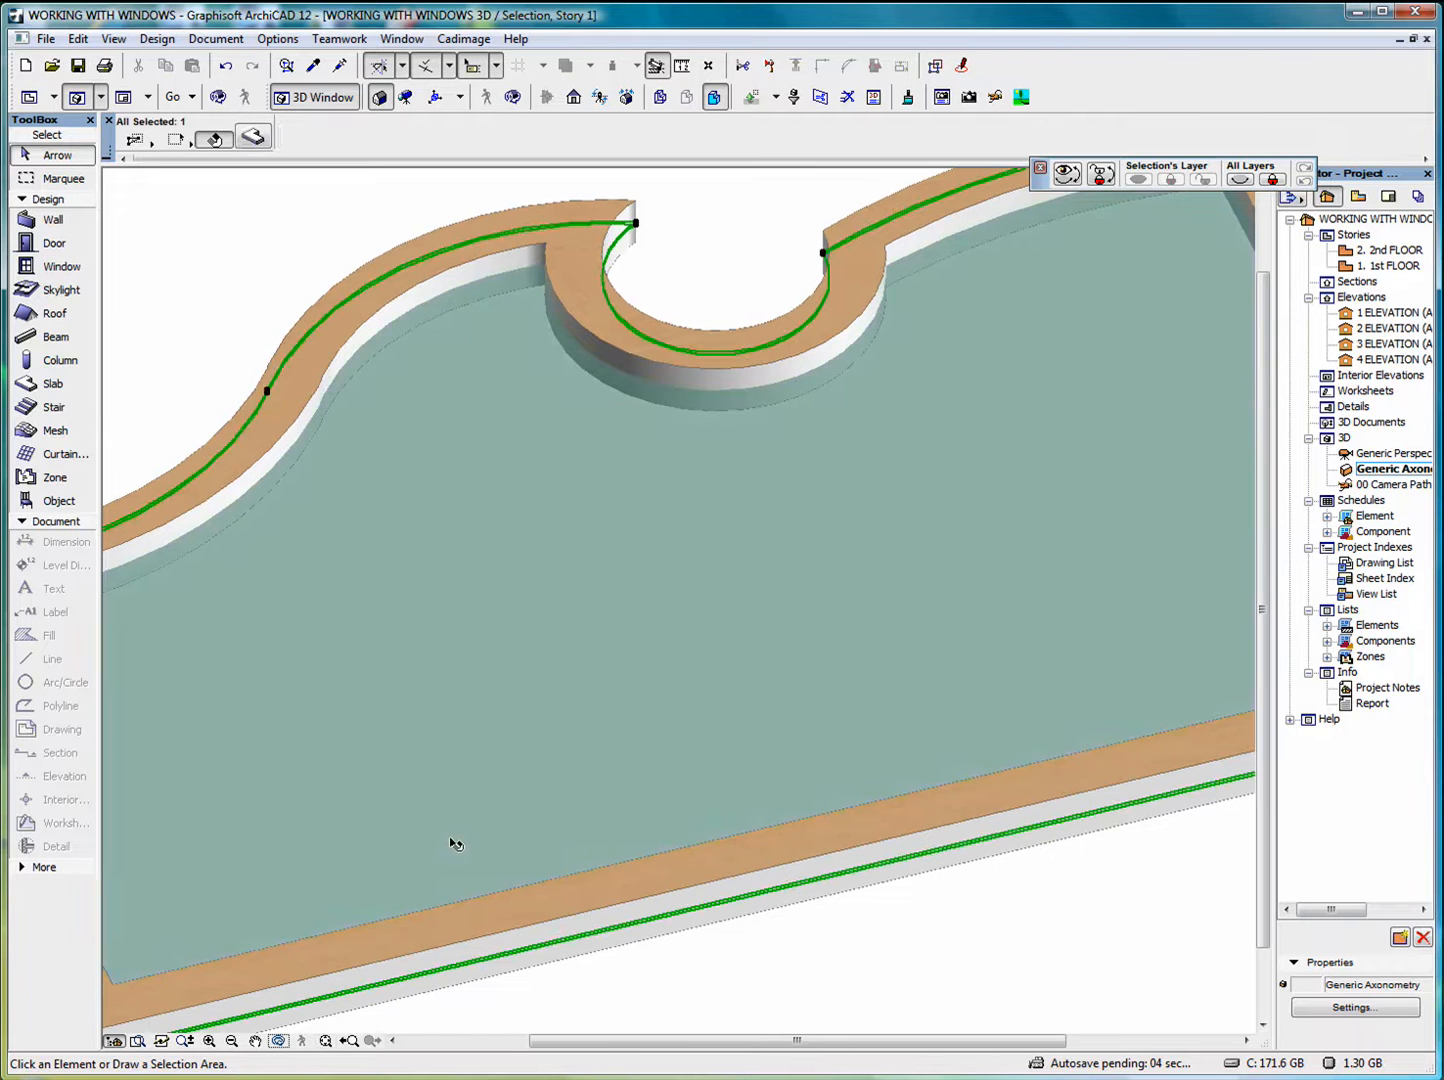
right_click(227, 233)
left_click(289, 244)
left_click(791, 600)
left_click(896, 928)
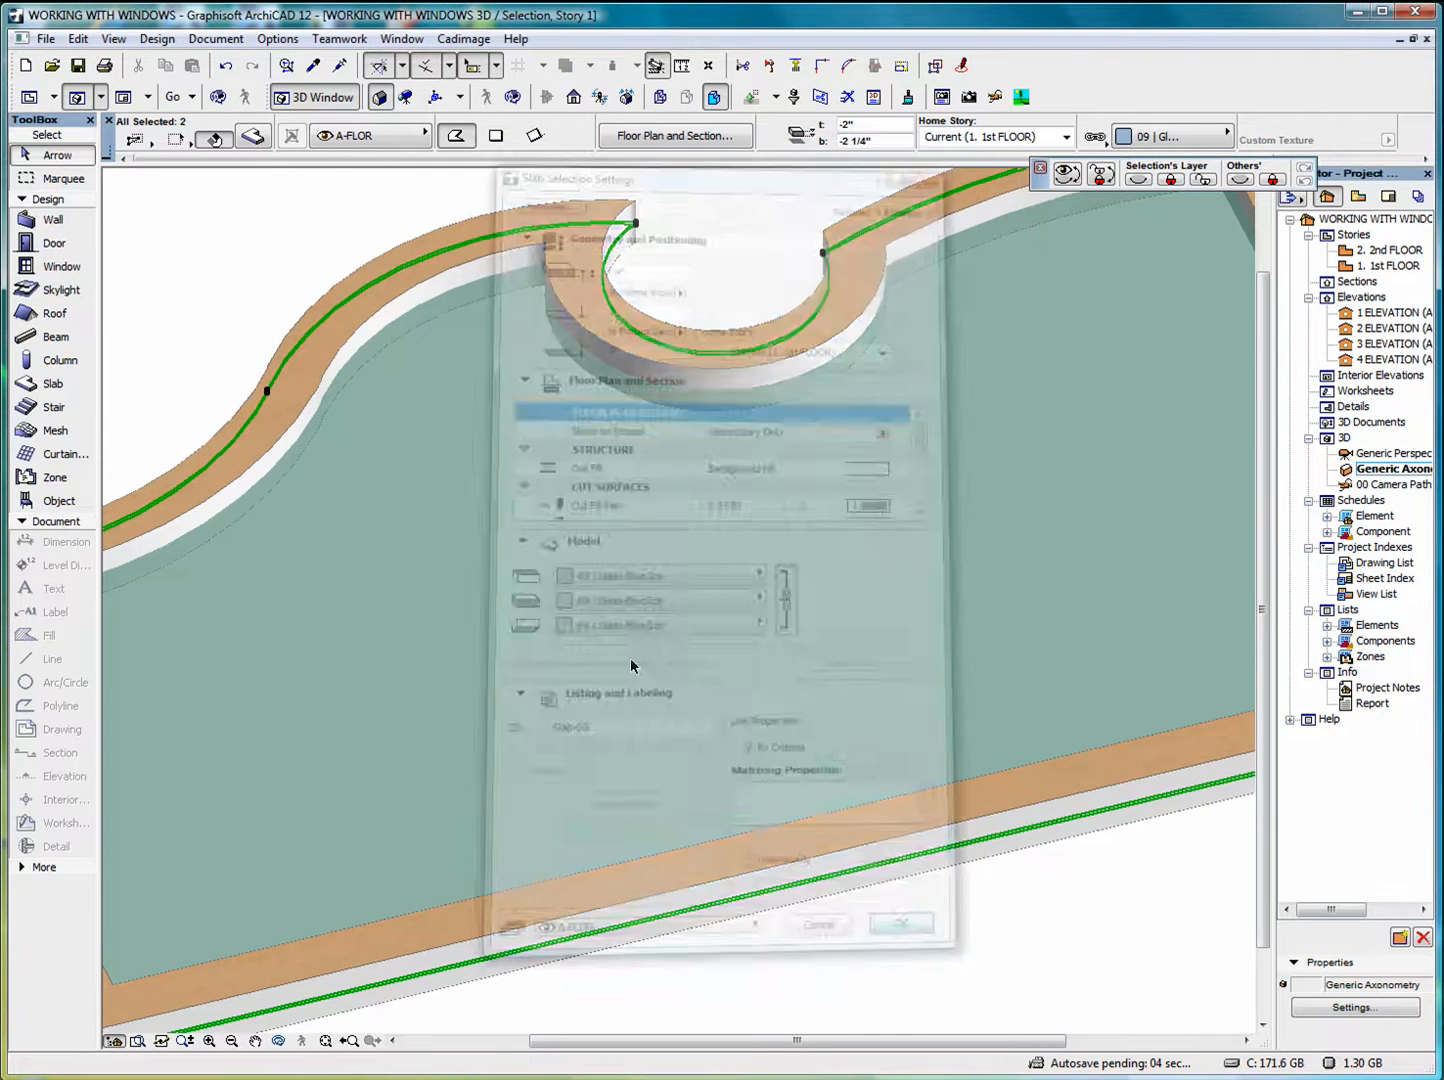
Set the parallel projection to Side view with the camera azimuth at 95°
left_click(278, 1040)
left_click_drag(419, 829, 541, 861)
left_click_drag(312, 779, 429, 790)
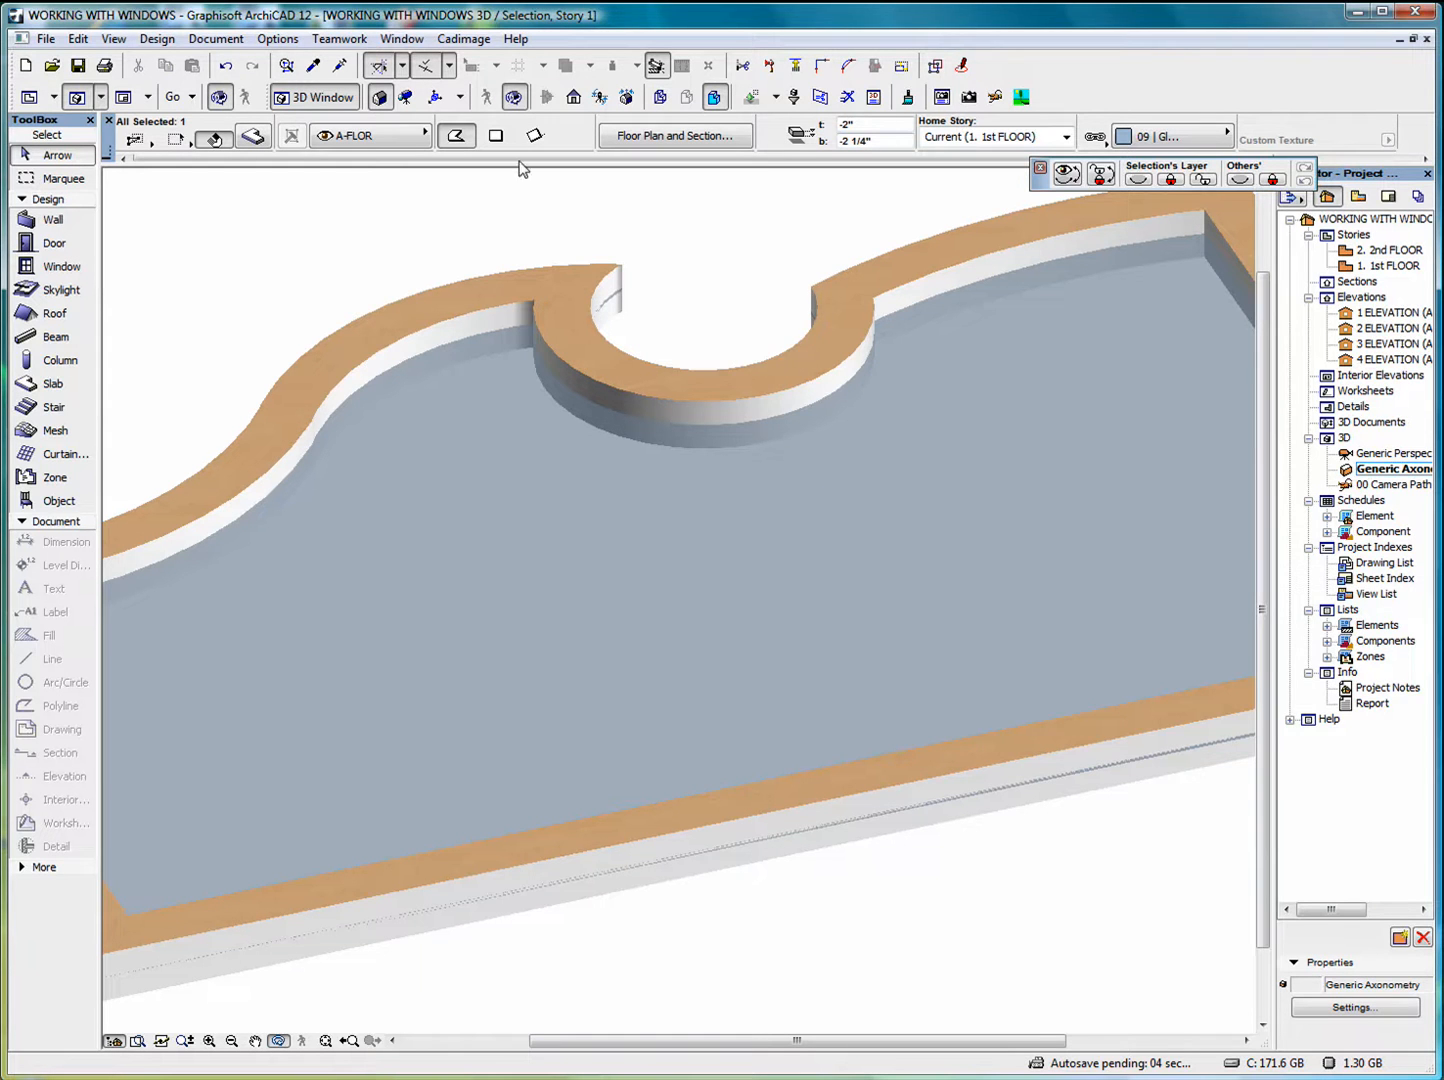
left_click(438, 101)
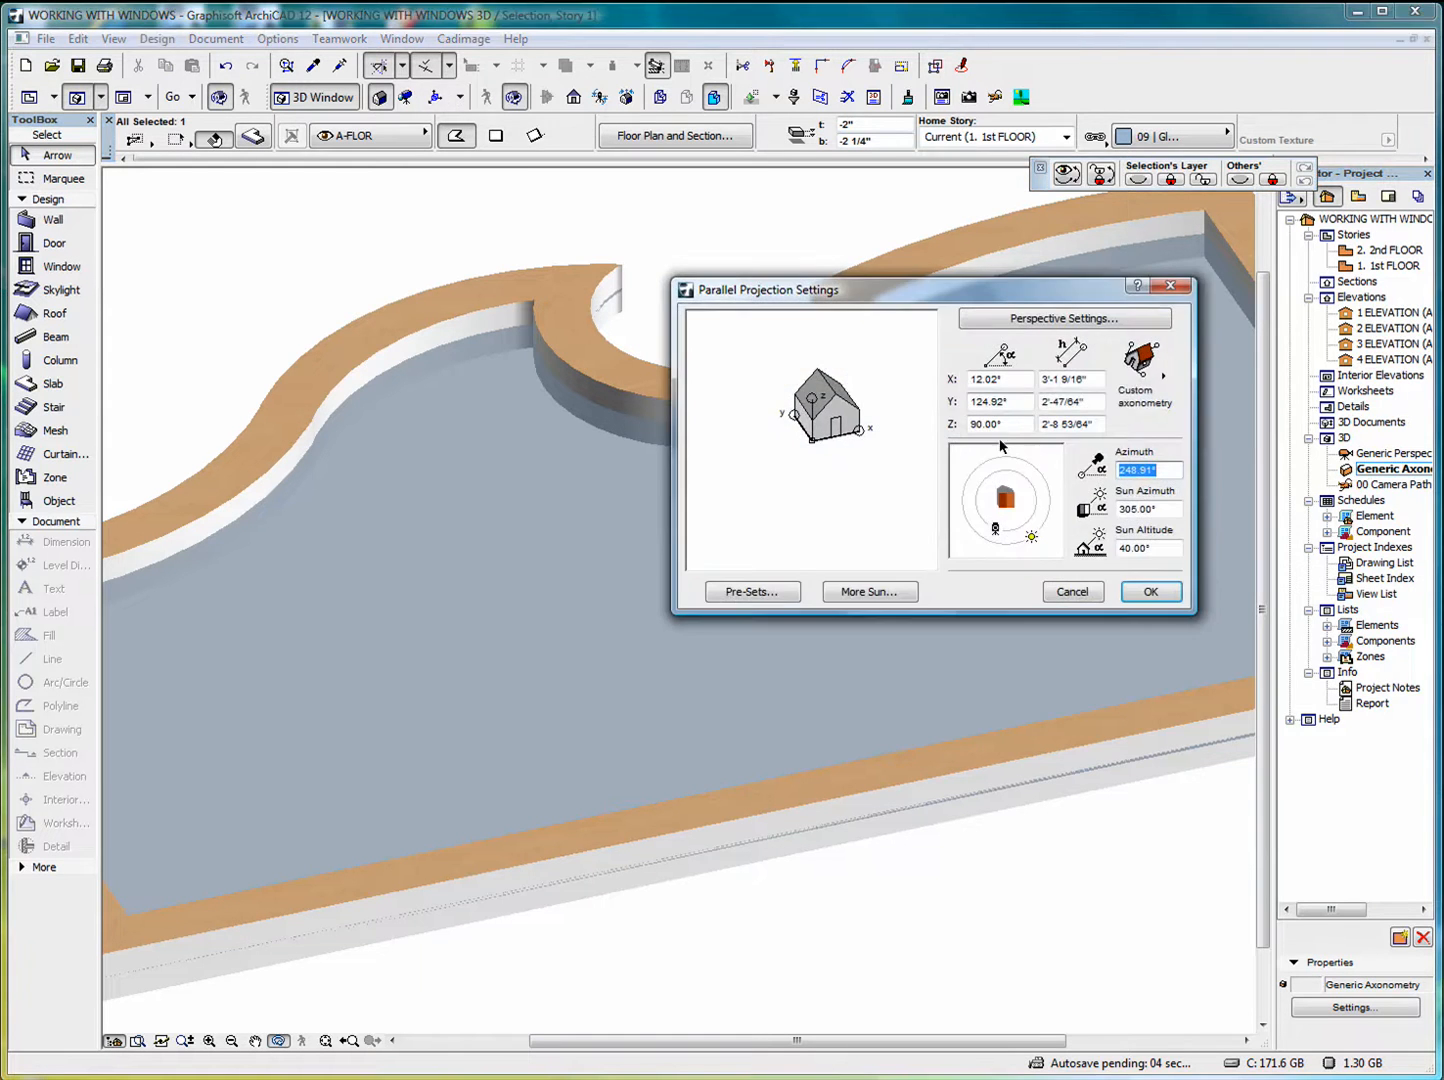
left_click(1140, 356)
left_click(1190, 403)
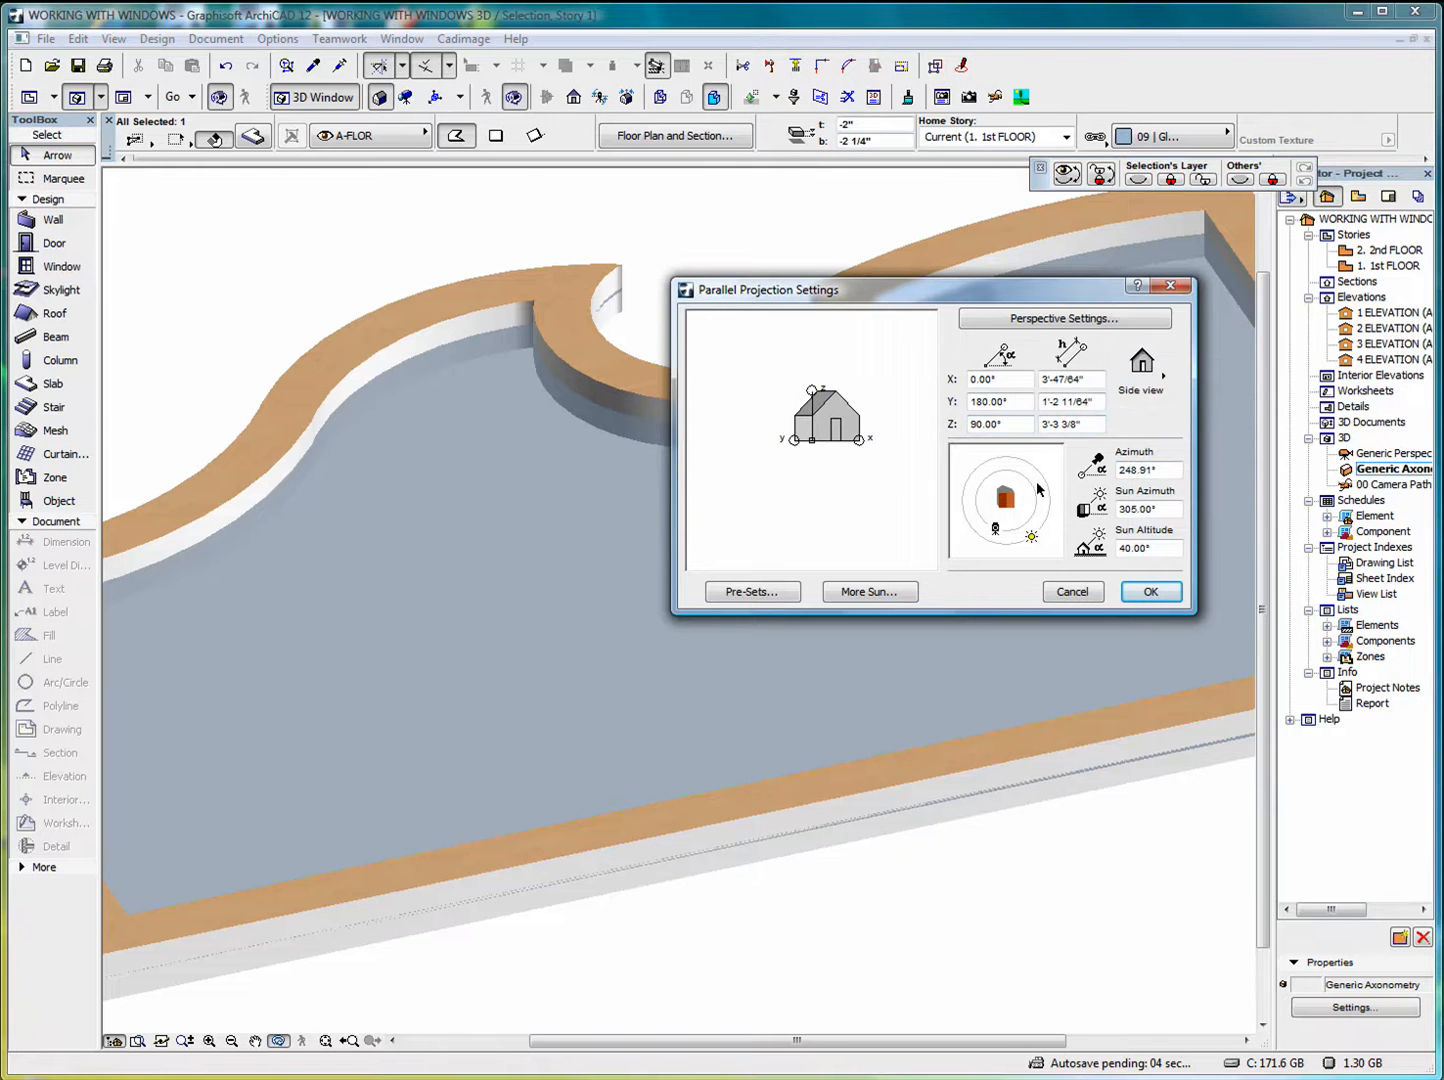
mouse_move(995, 530)
left_mouse_down()
mouse_move(993, 458)
mouse_move(1005, 470)
left_mouse_up()
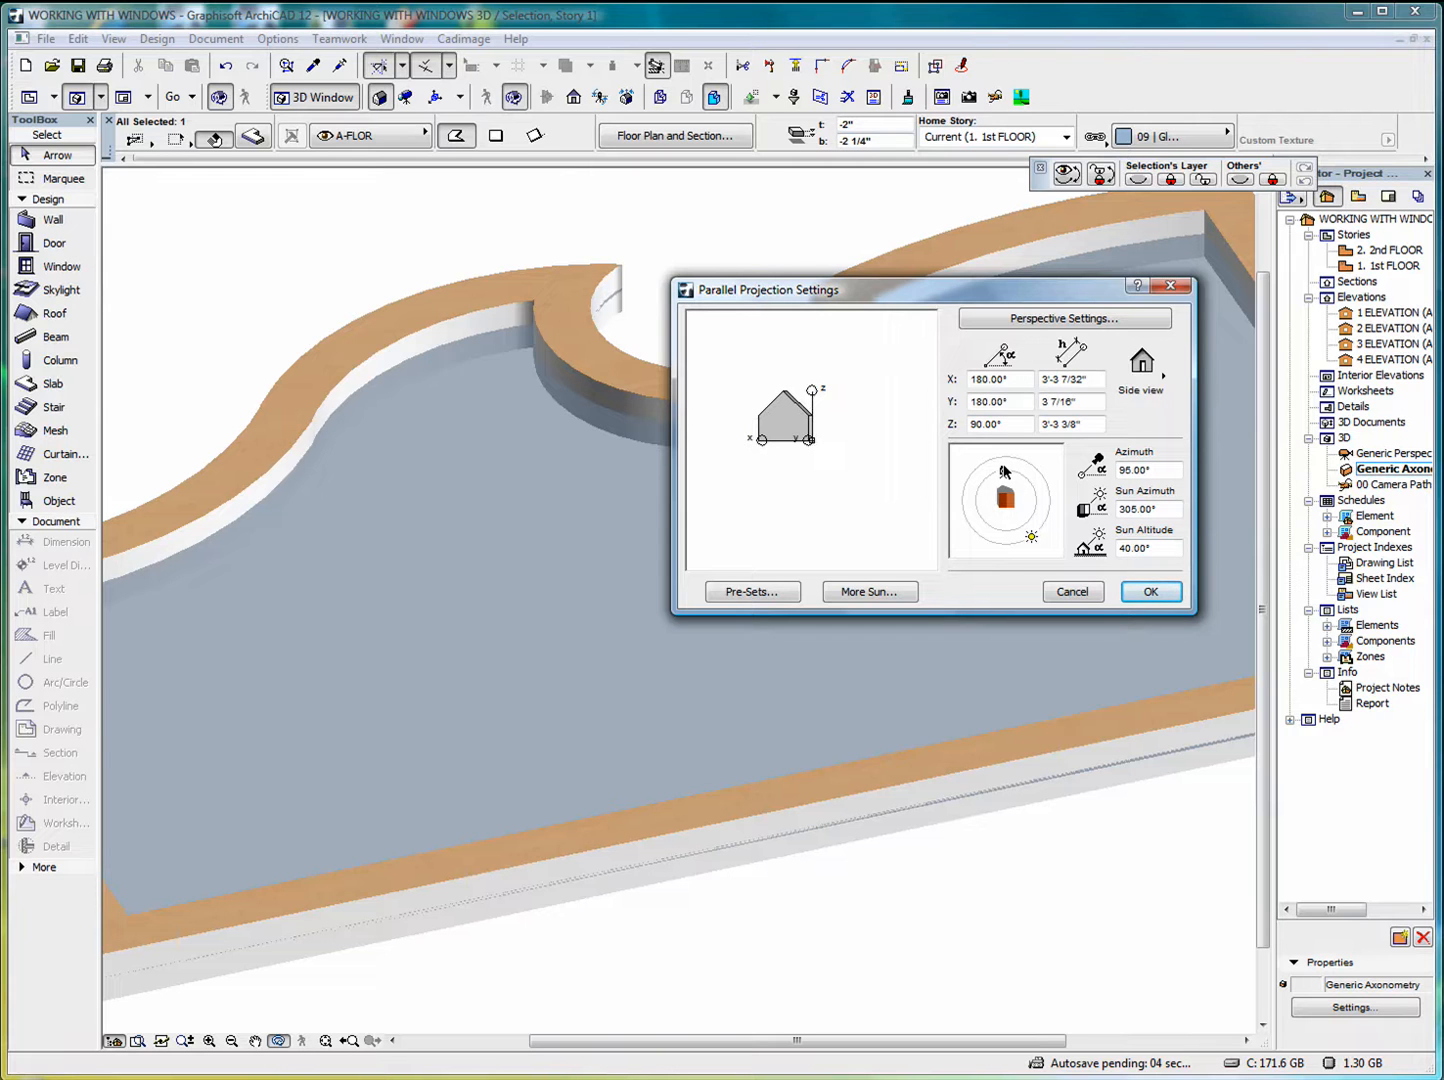
left_click(1150, 591)
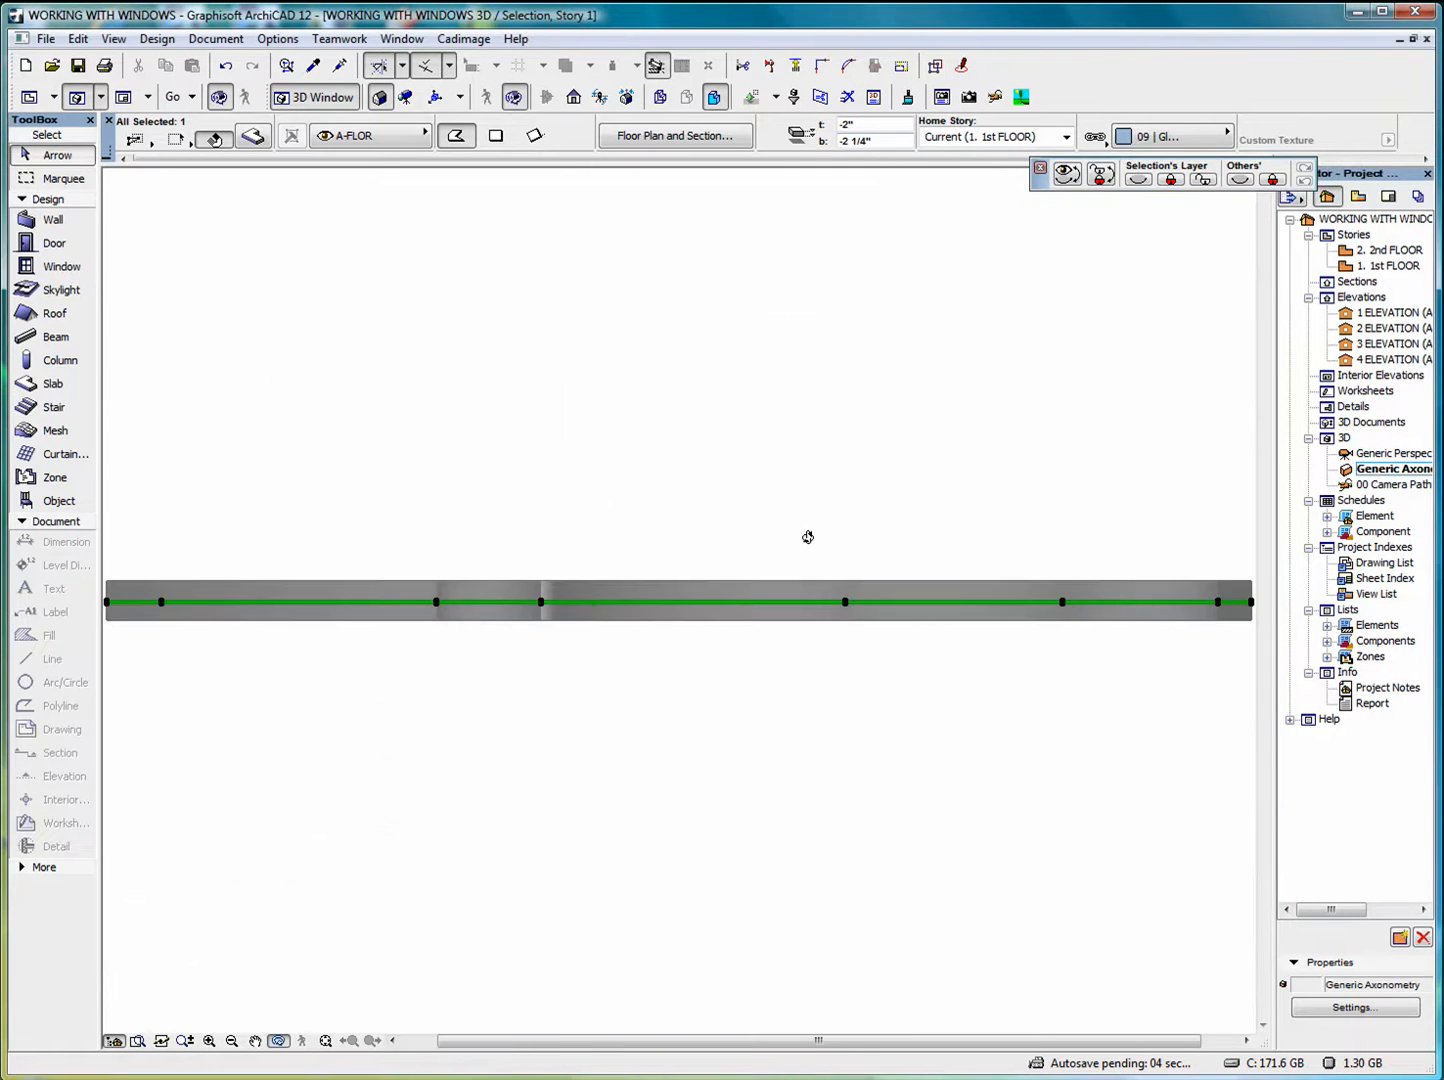
Select both slabs and save the 3D model as an Editable GDL Script window named WORKING WITH WINDOWS on the Desktop, replacing the existing file
left_click(729, 487)
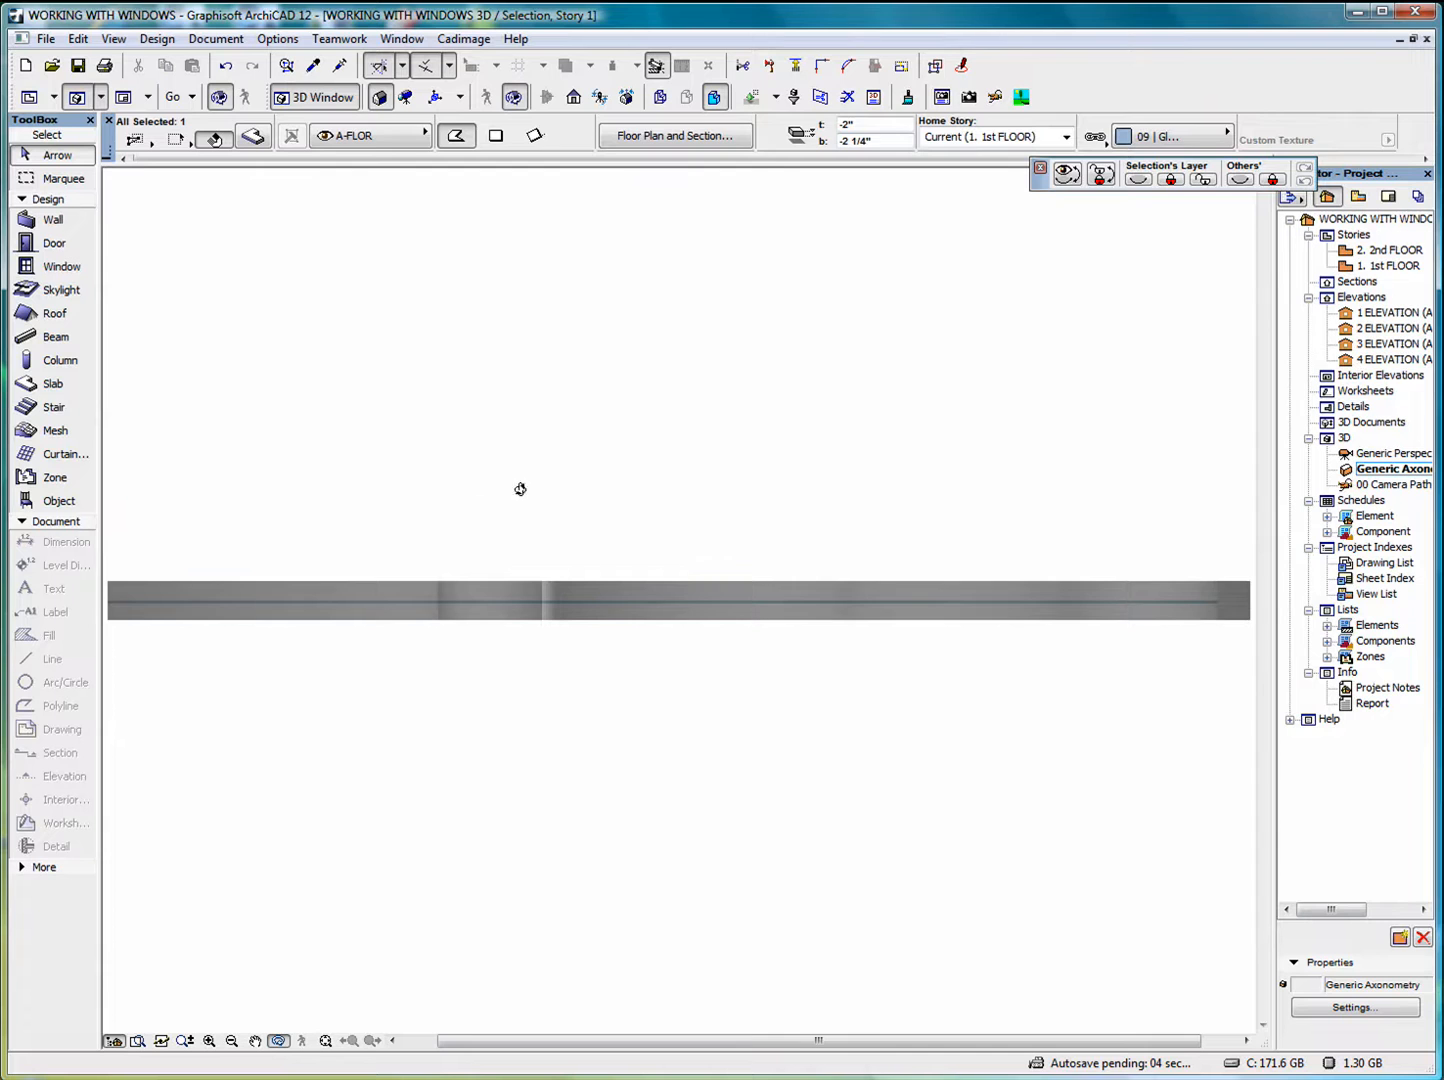
left_click(55, 154)
left_click(381, 451)
left_click(1055, 728)
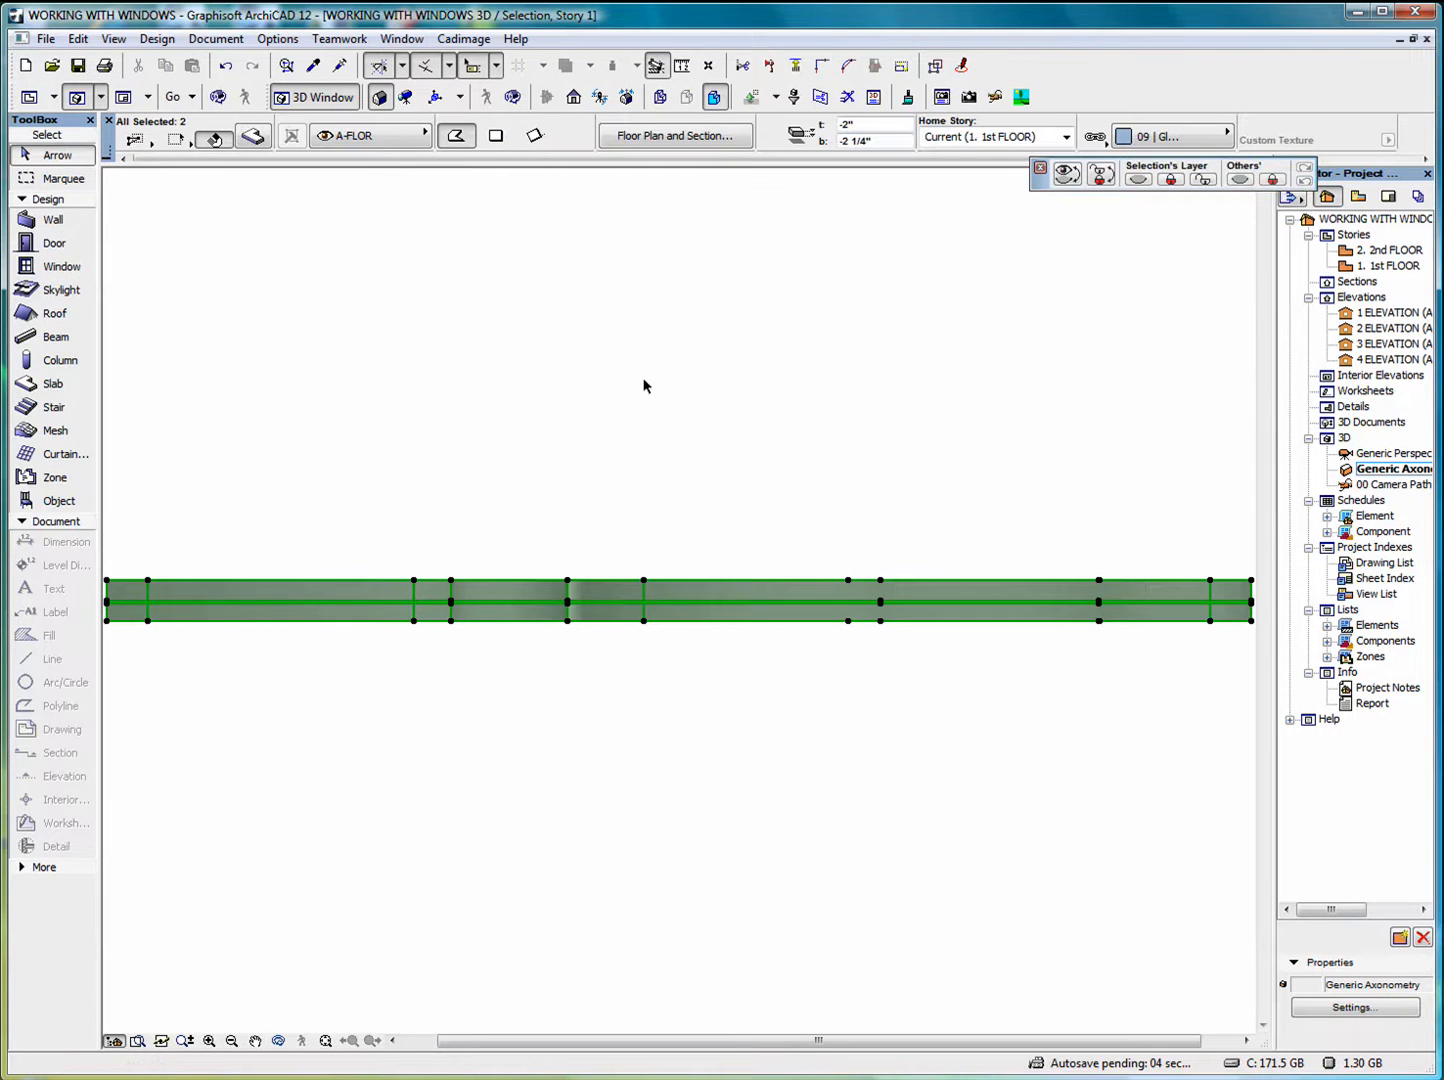
left_click(45, 40)
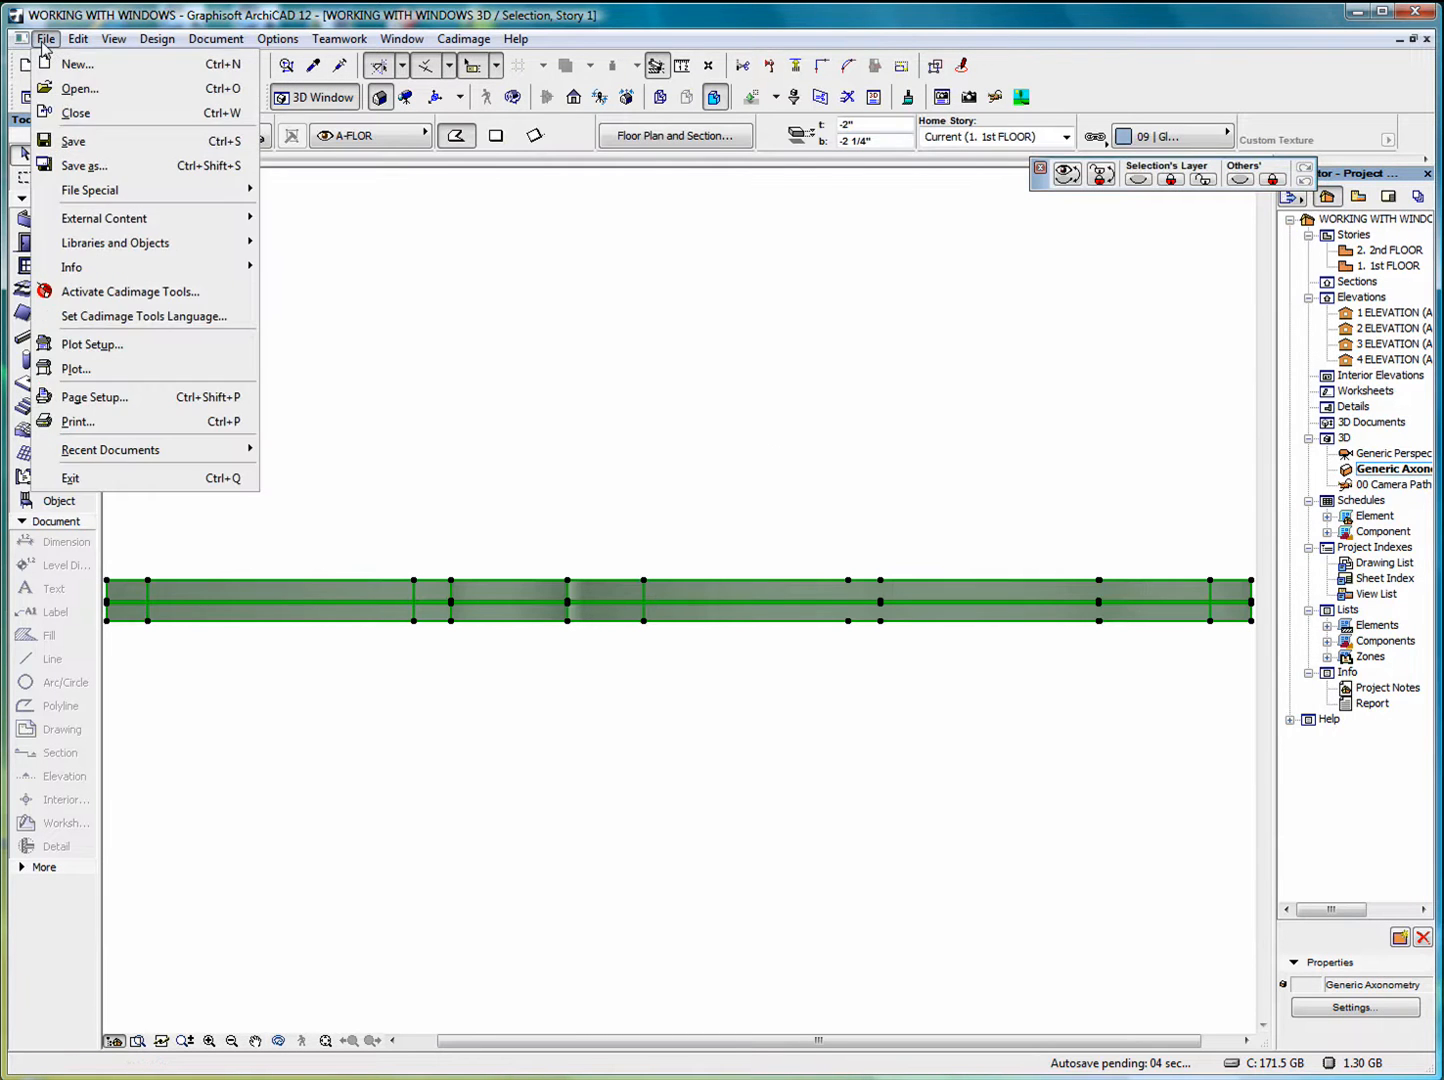
mouse_move(147, 250)
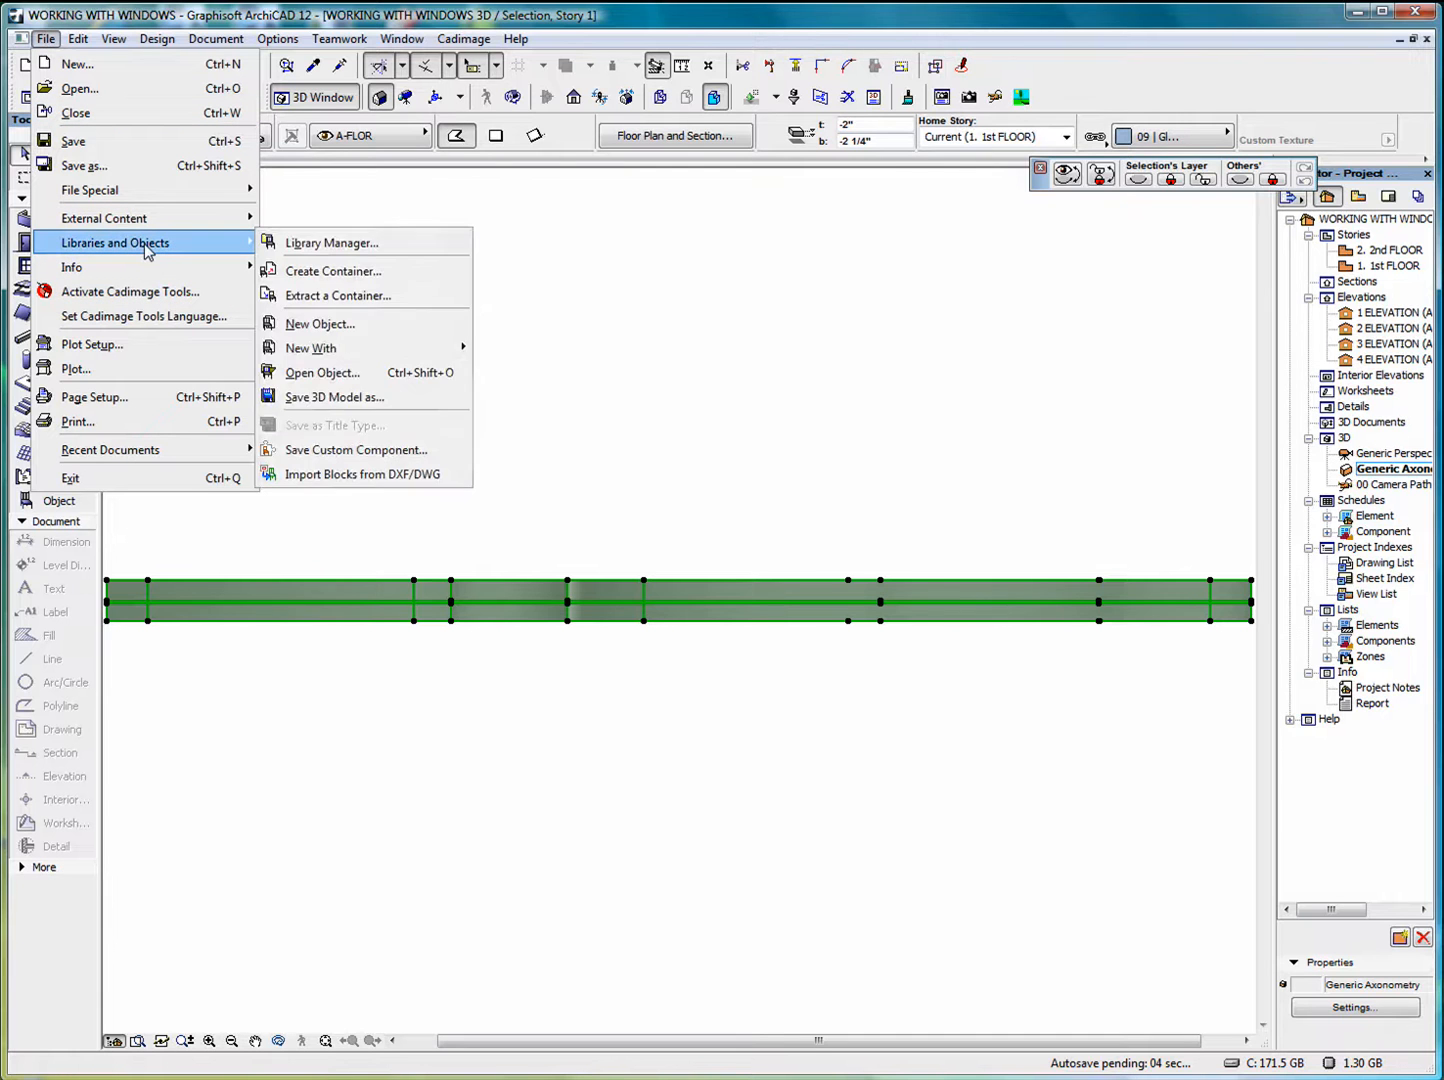
left_click(335, 397)
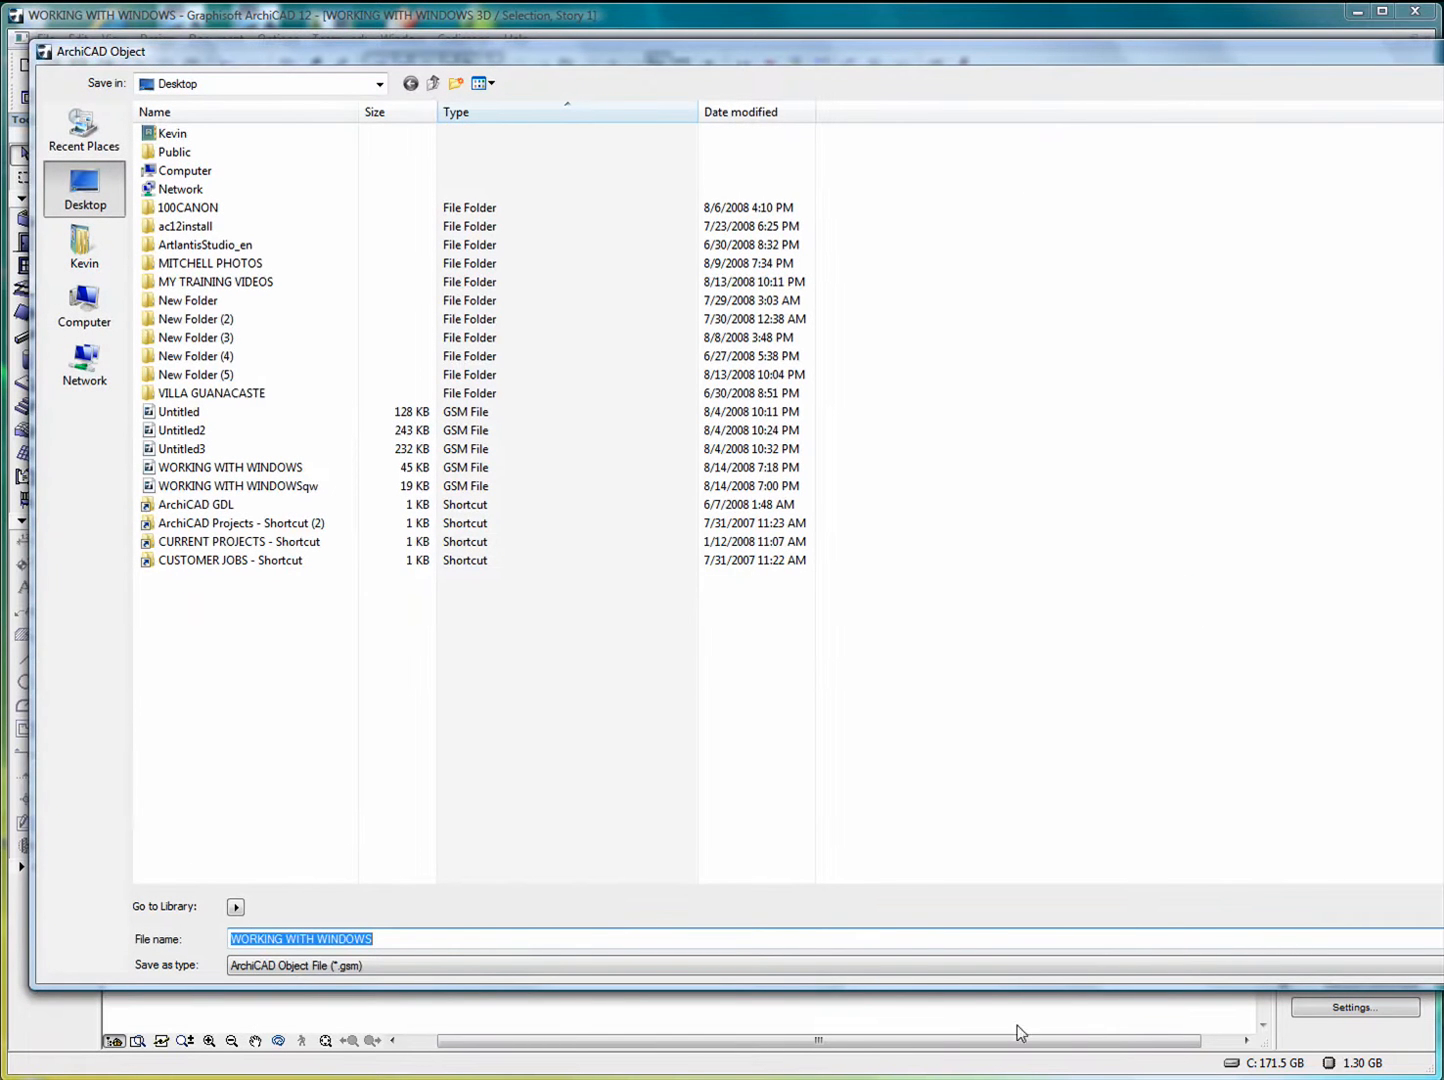
key("Return")
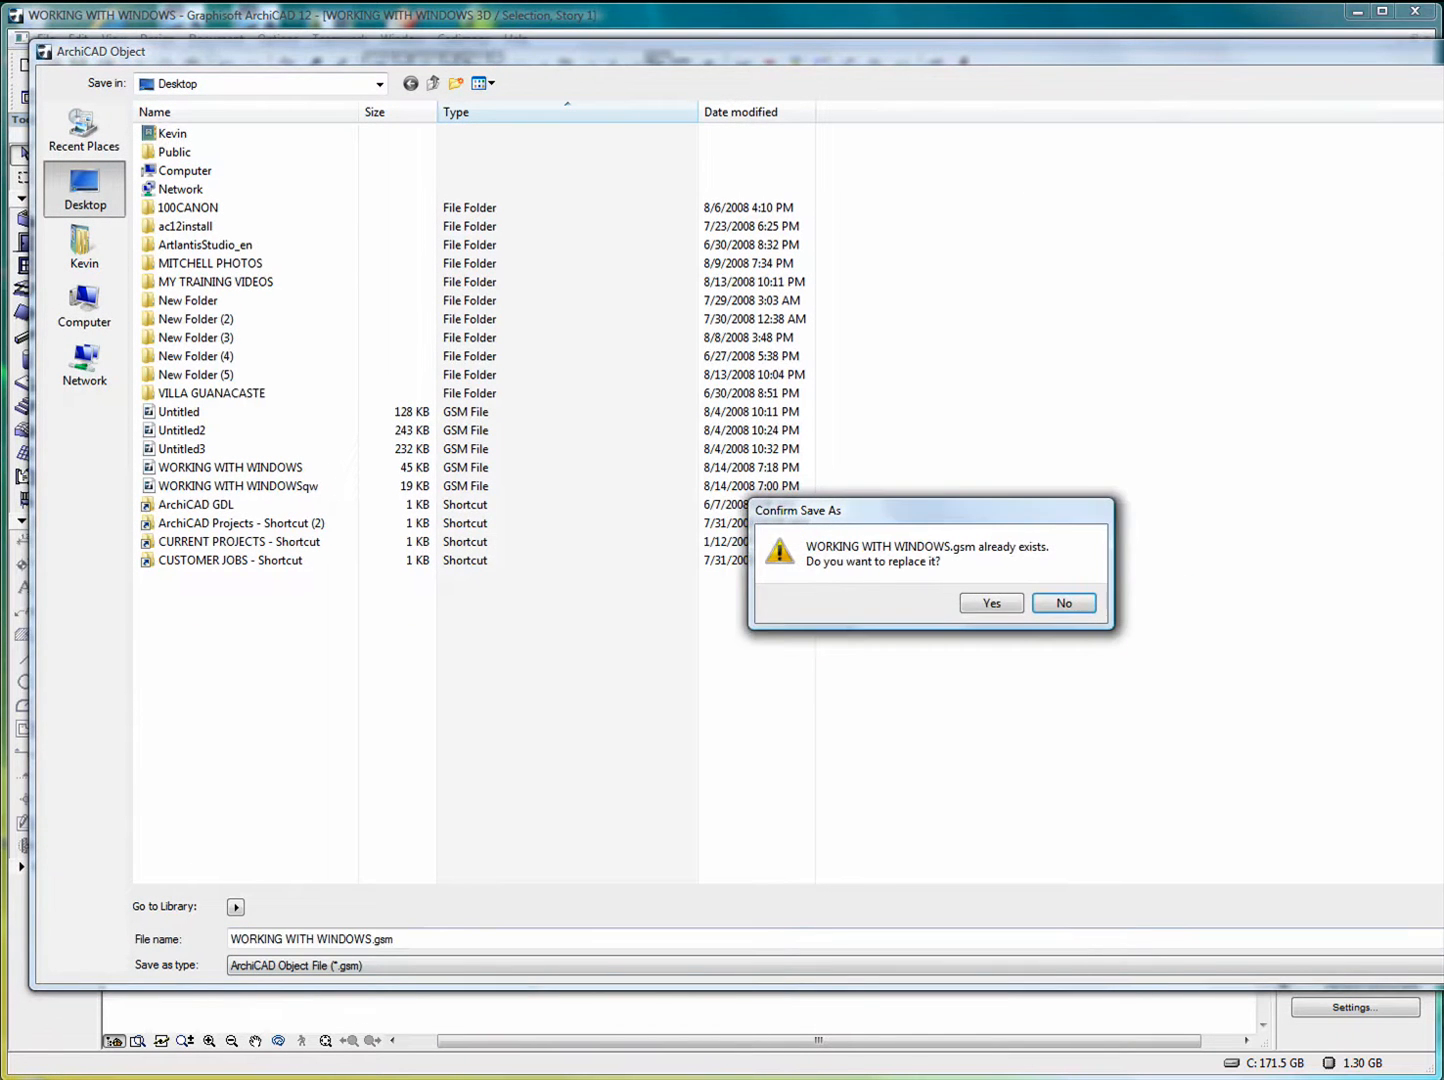
left_click(993, 604)
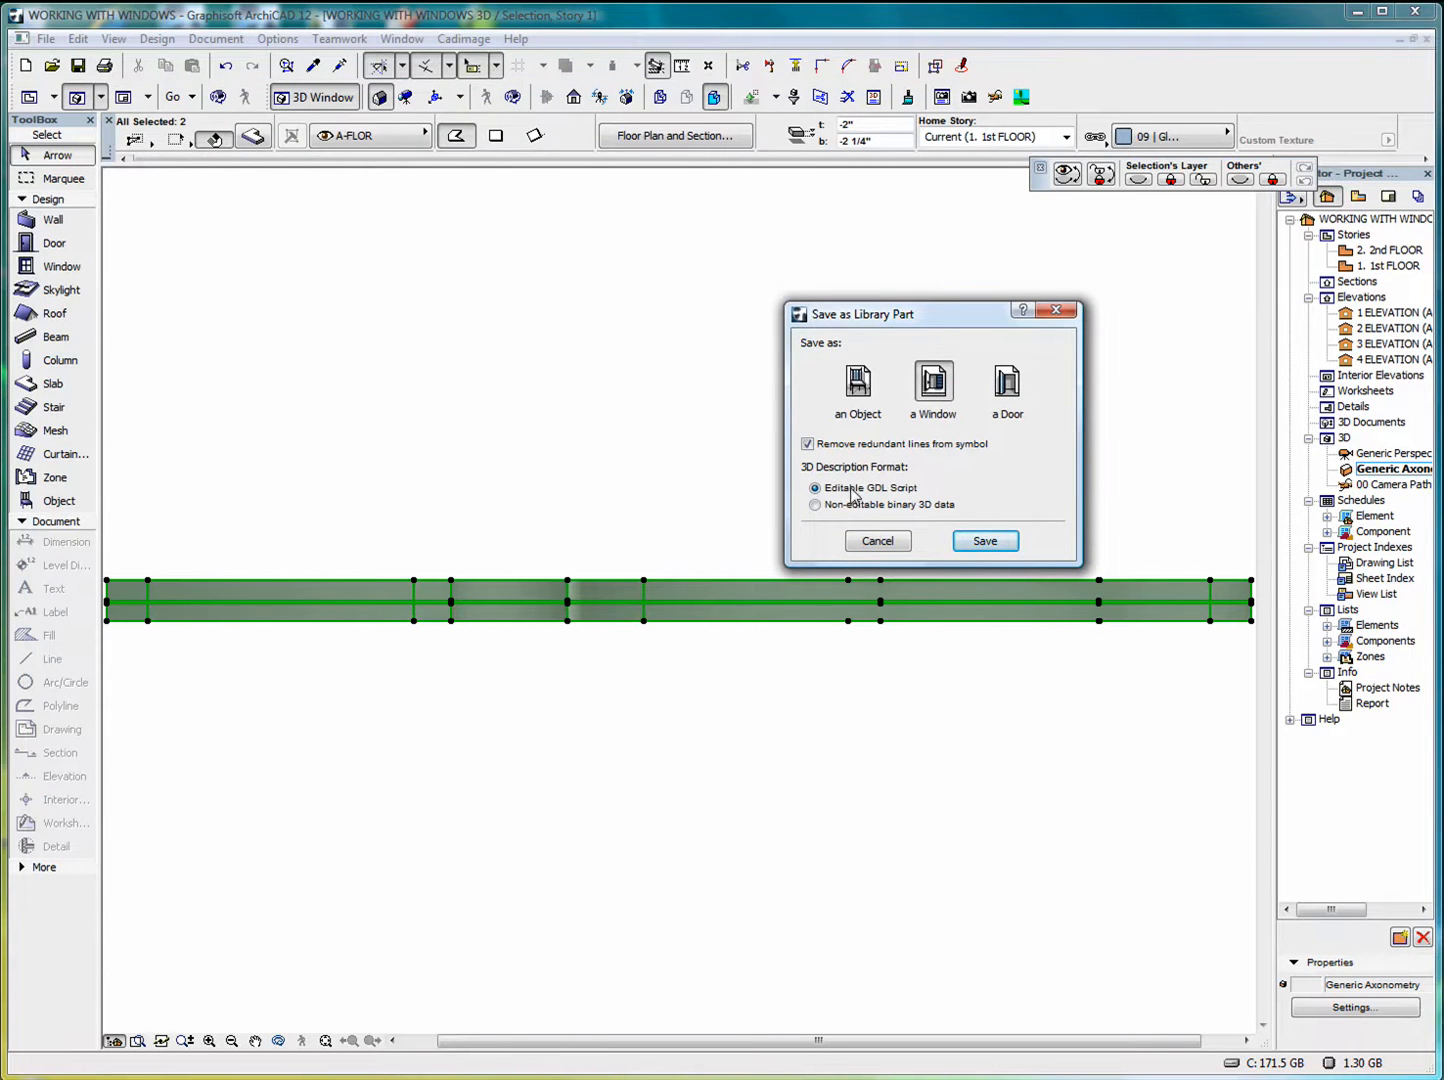
left_click(981, 543)
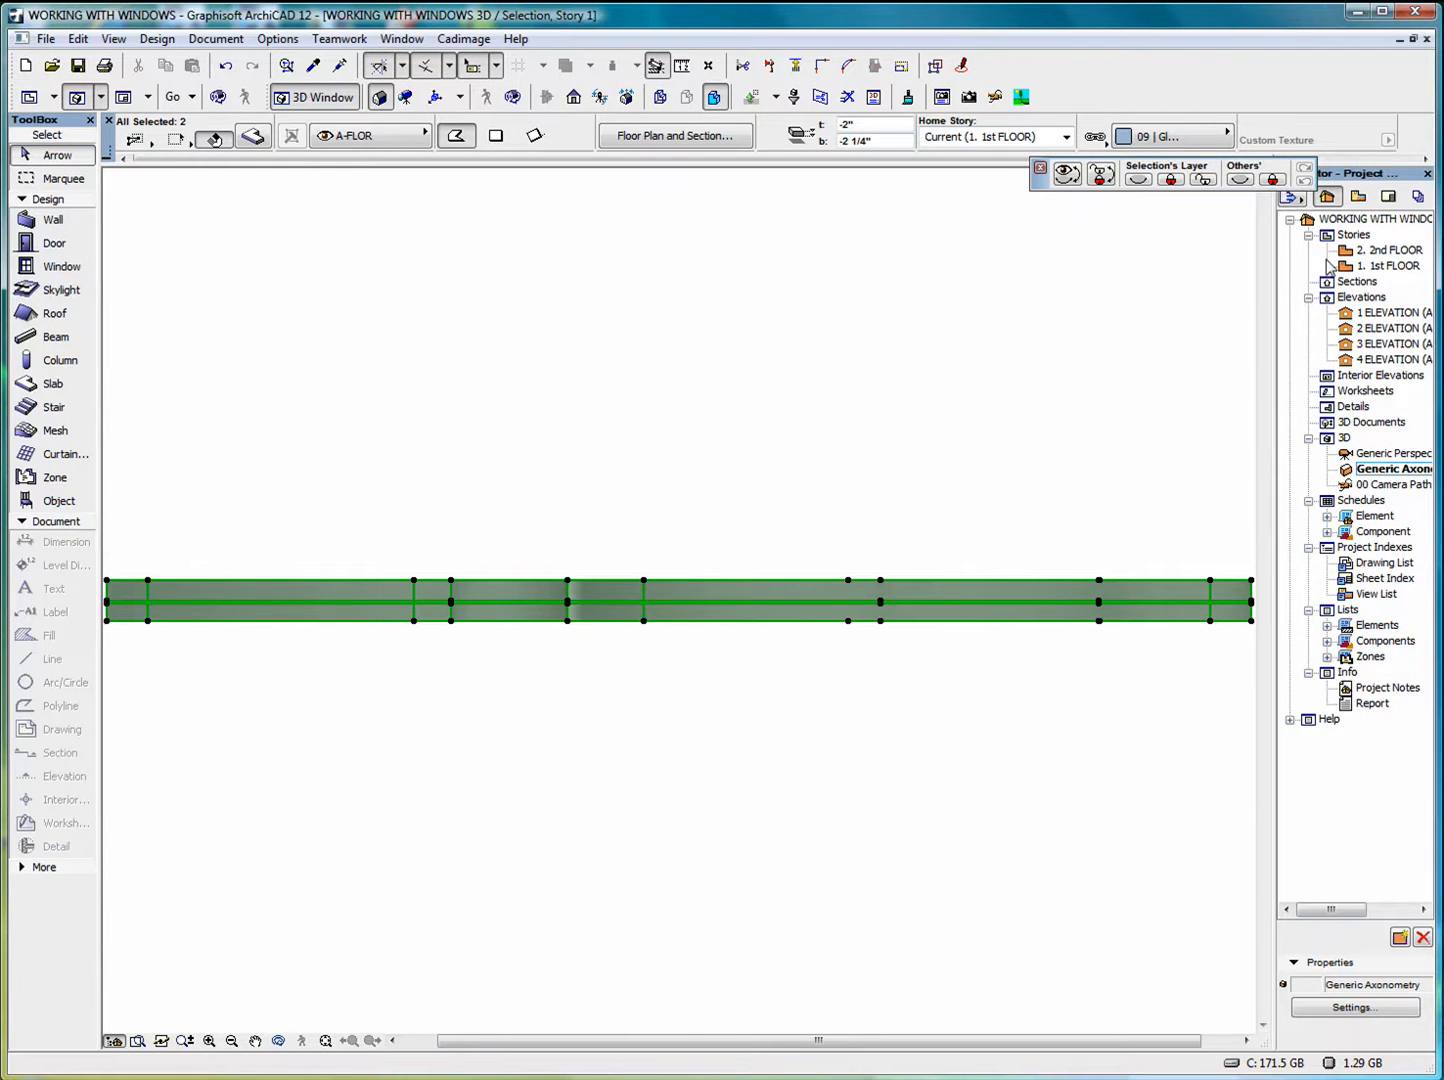
left_click(1082, 300)
On the 1st FLOOR plan, delete the custom window marked 29 from the left wall
double_click(1387, 265)
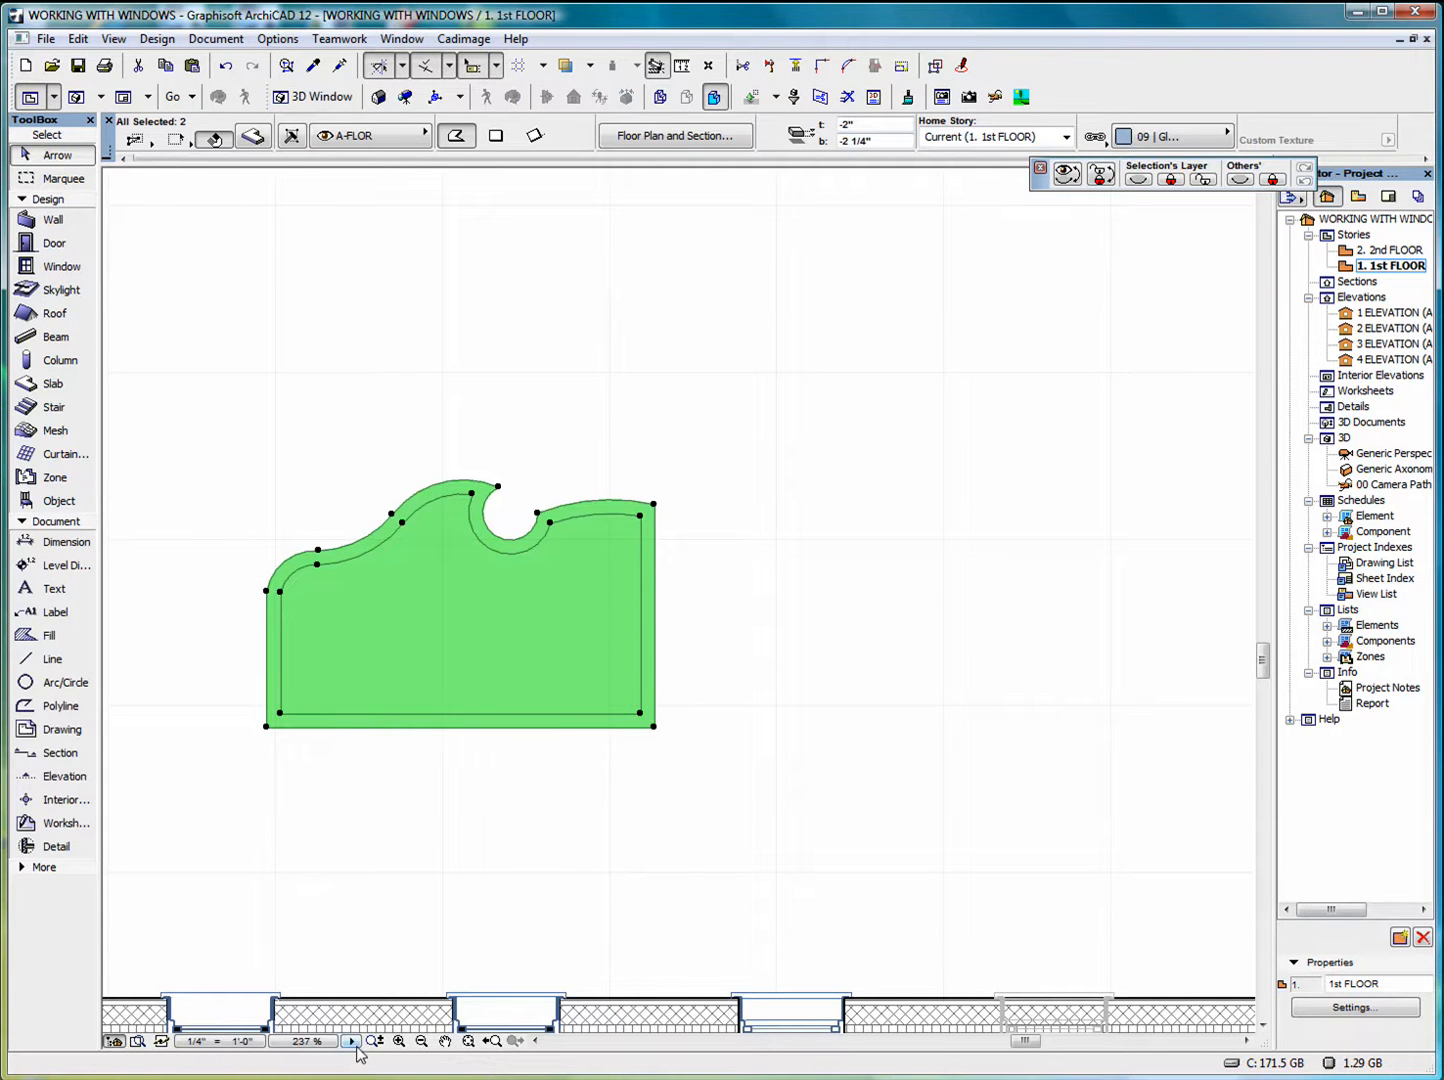
left_click(468, 1042)
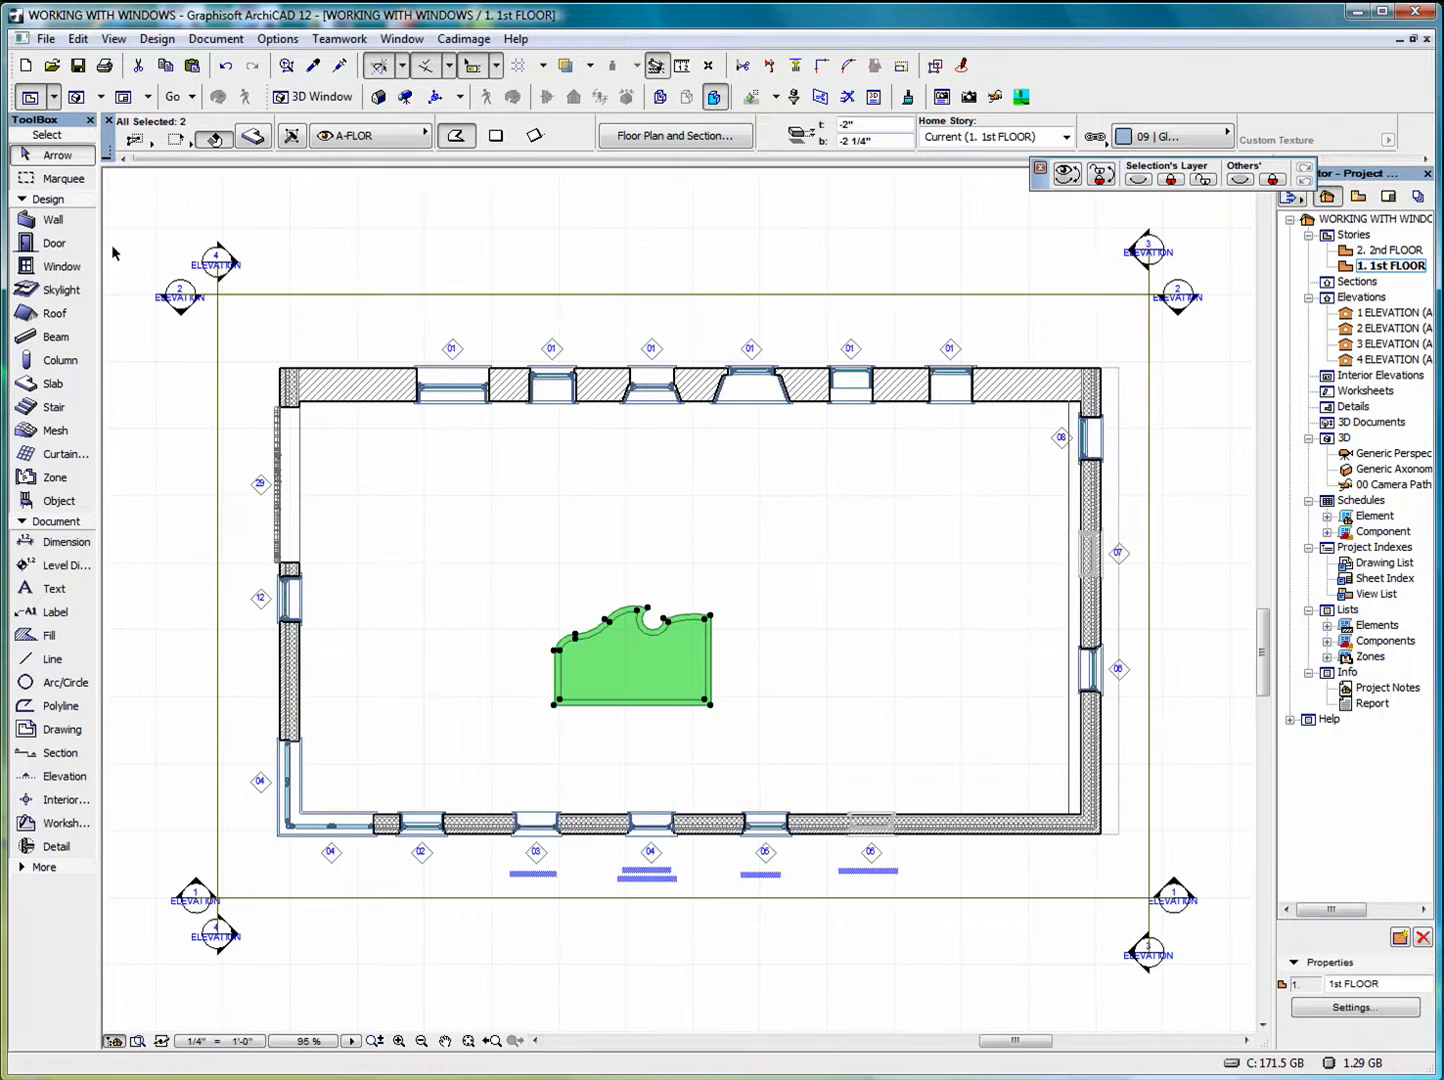
left_click(188, 202)
left_click(281, 489)
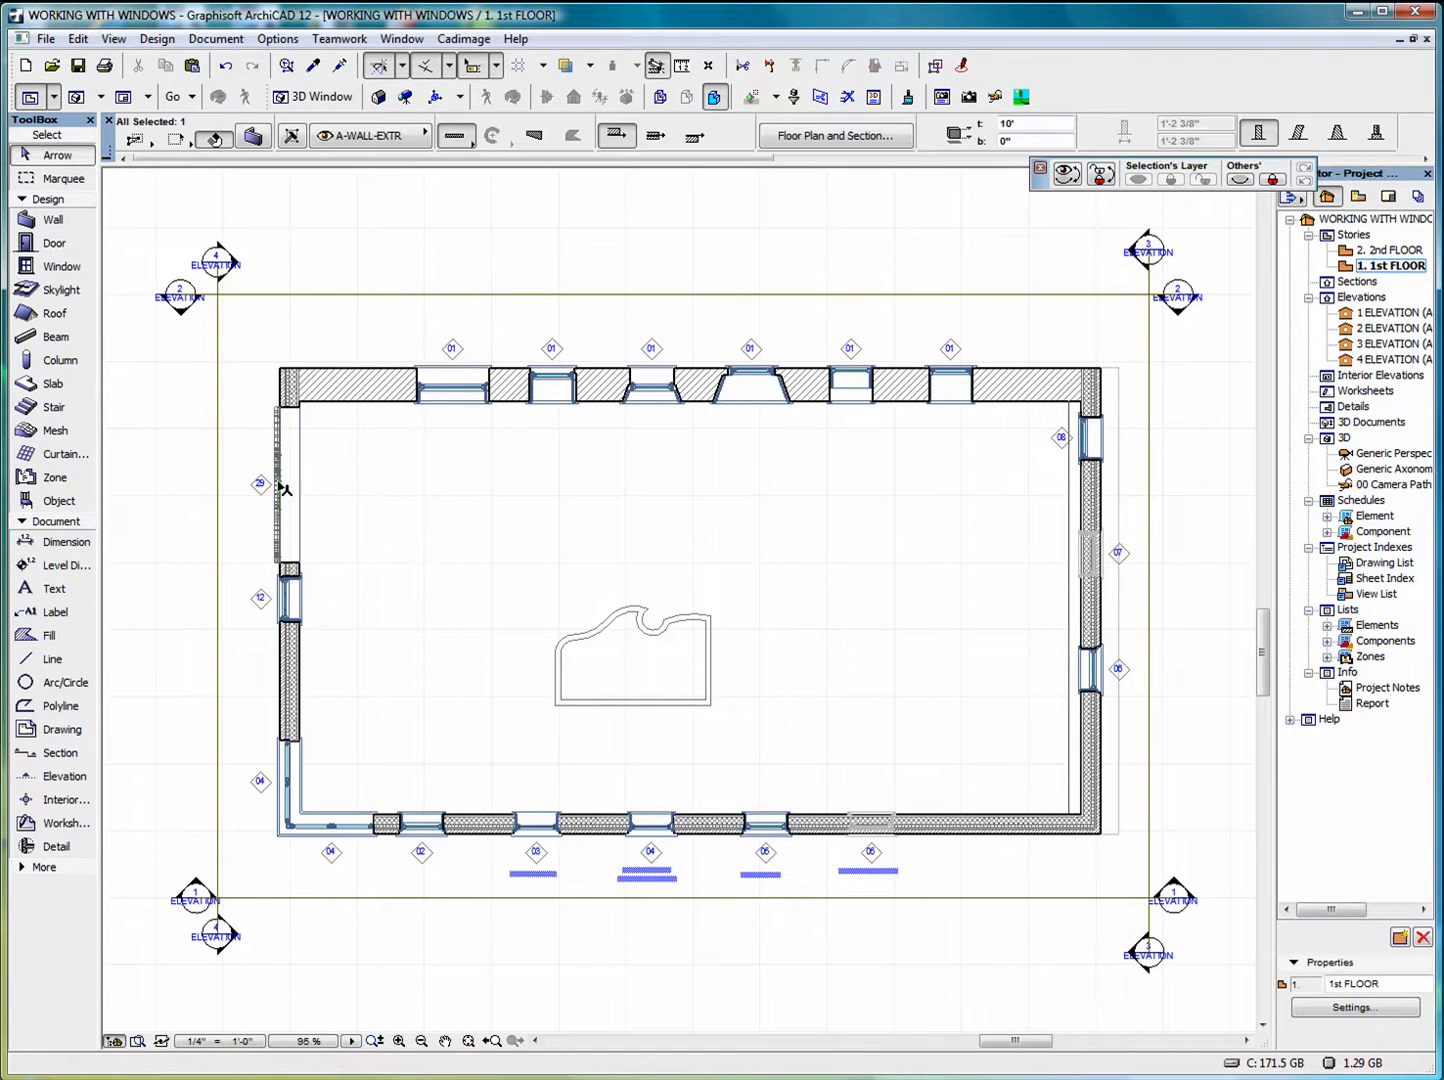
left_click(294, 440)
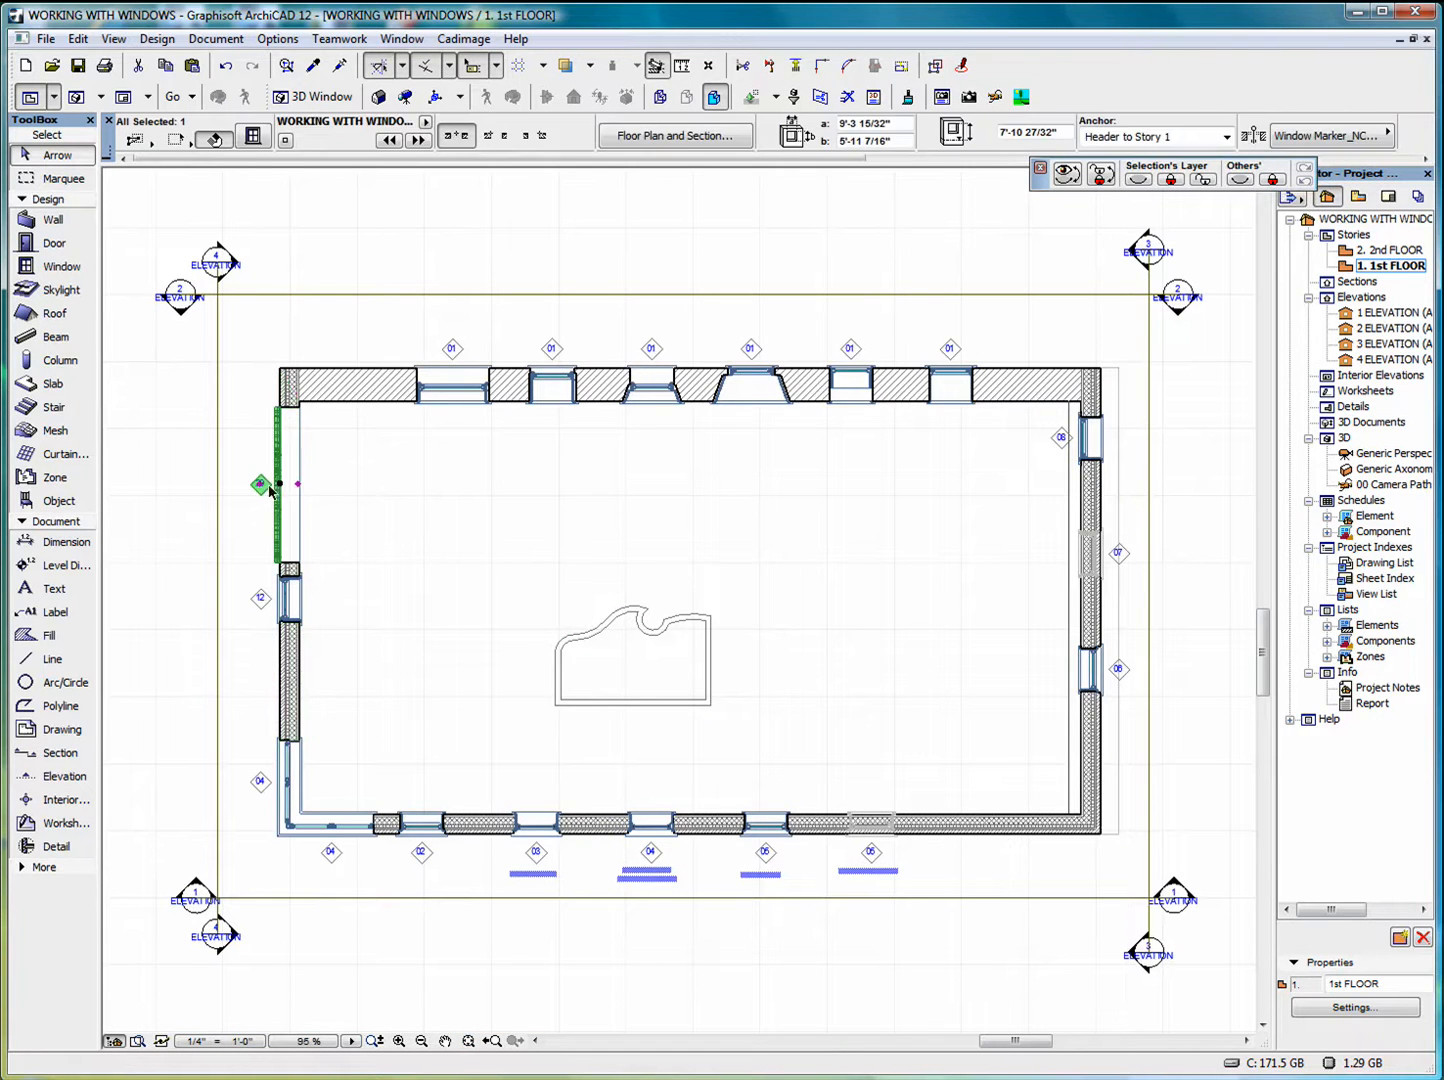
right_click(361, 472)
left_click(441, 606)
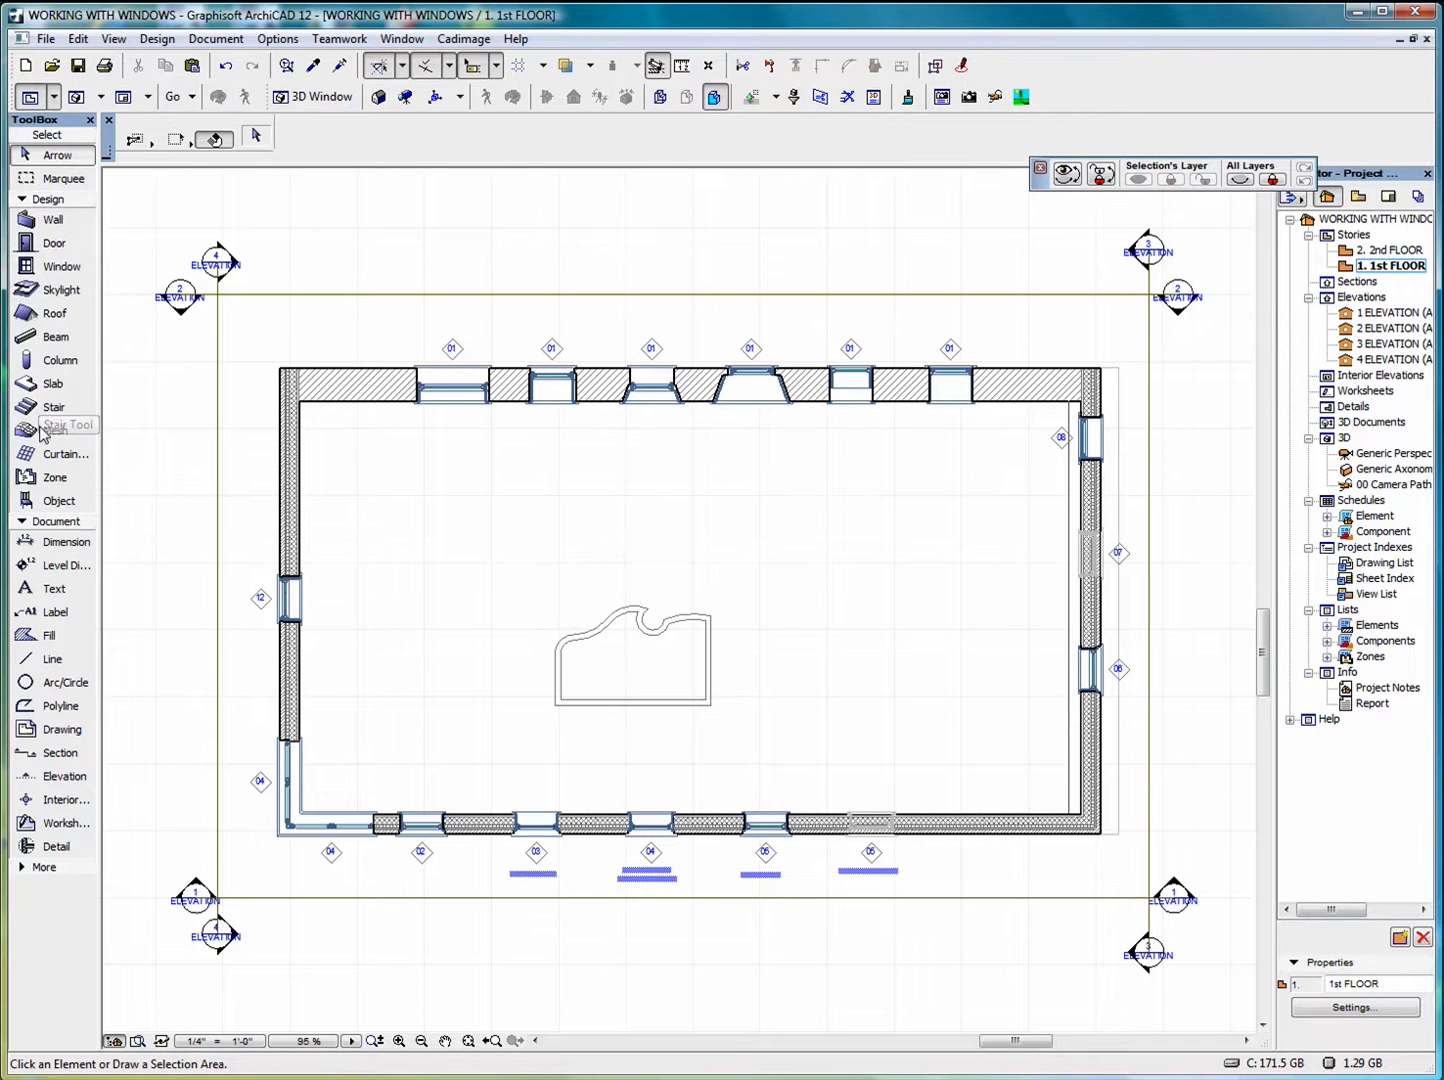
Choose WORKING WITH WINDOWS from Other Windows and place it in the upper part of the left wall, with its reveal facing outside
double_click(49, 268)
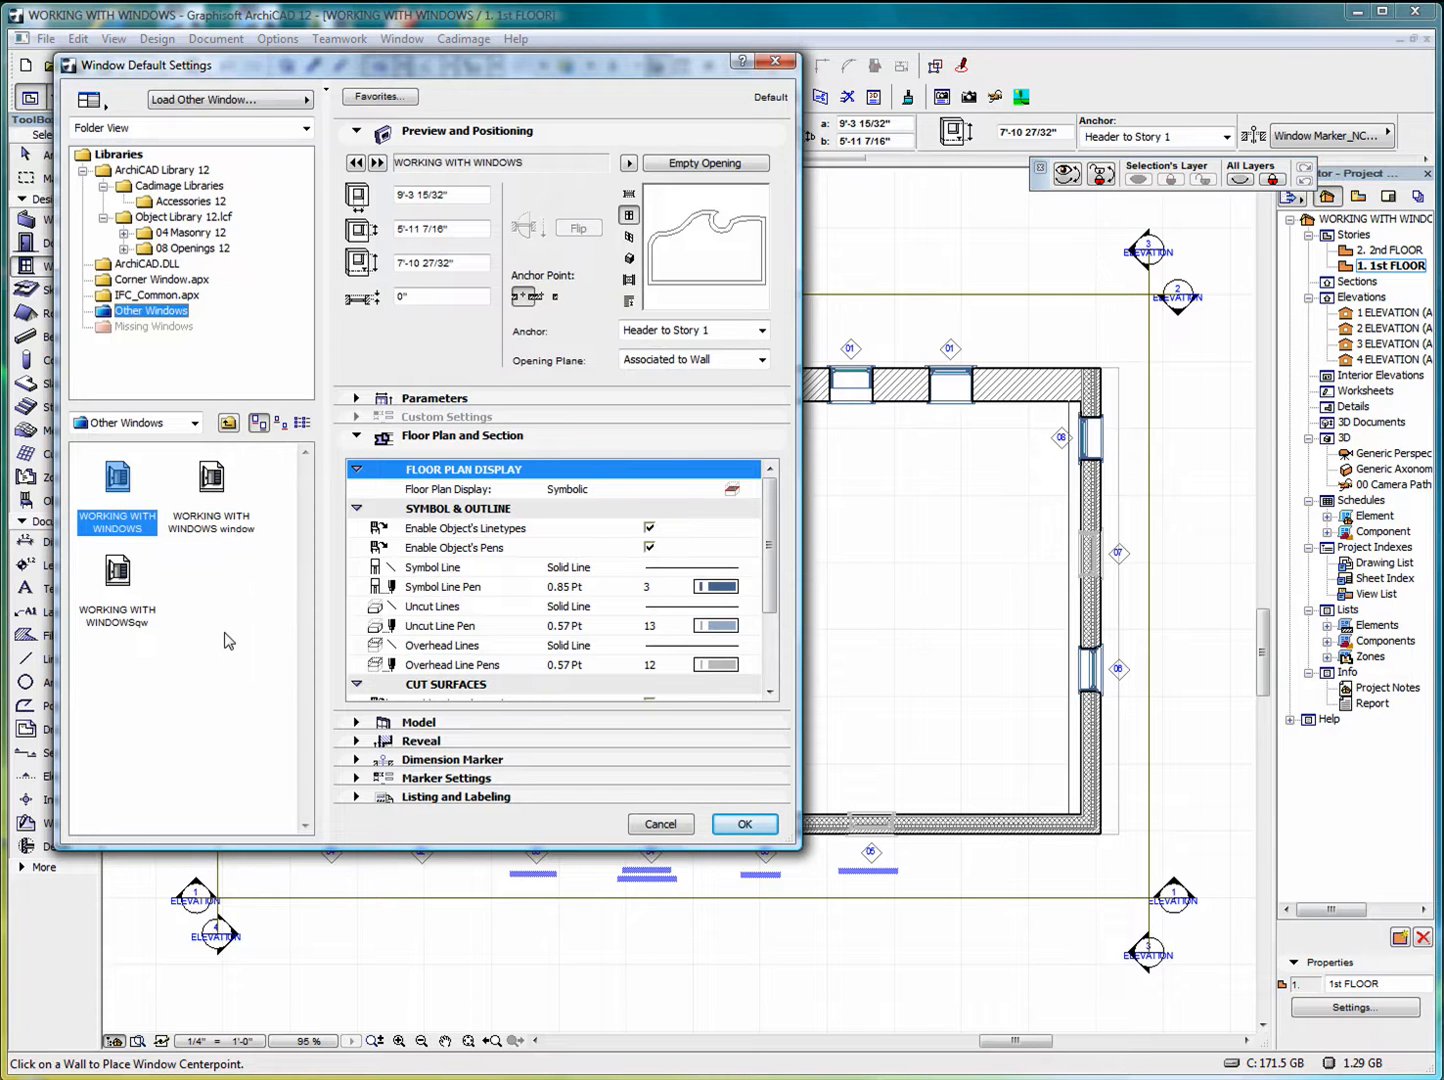
left_click(121, 487)
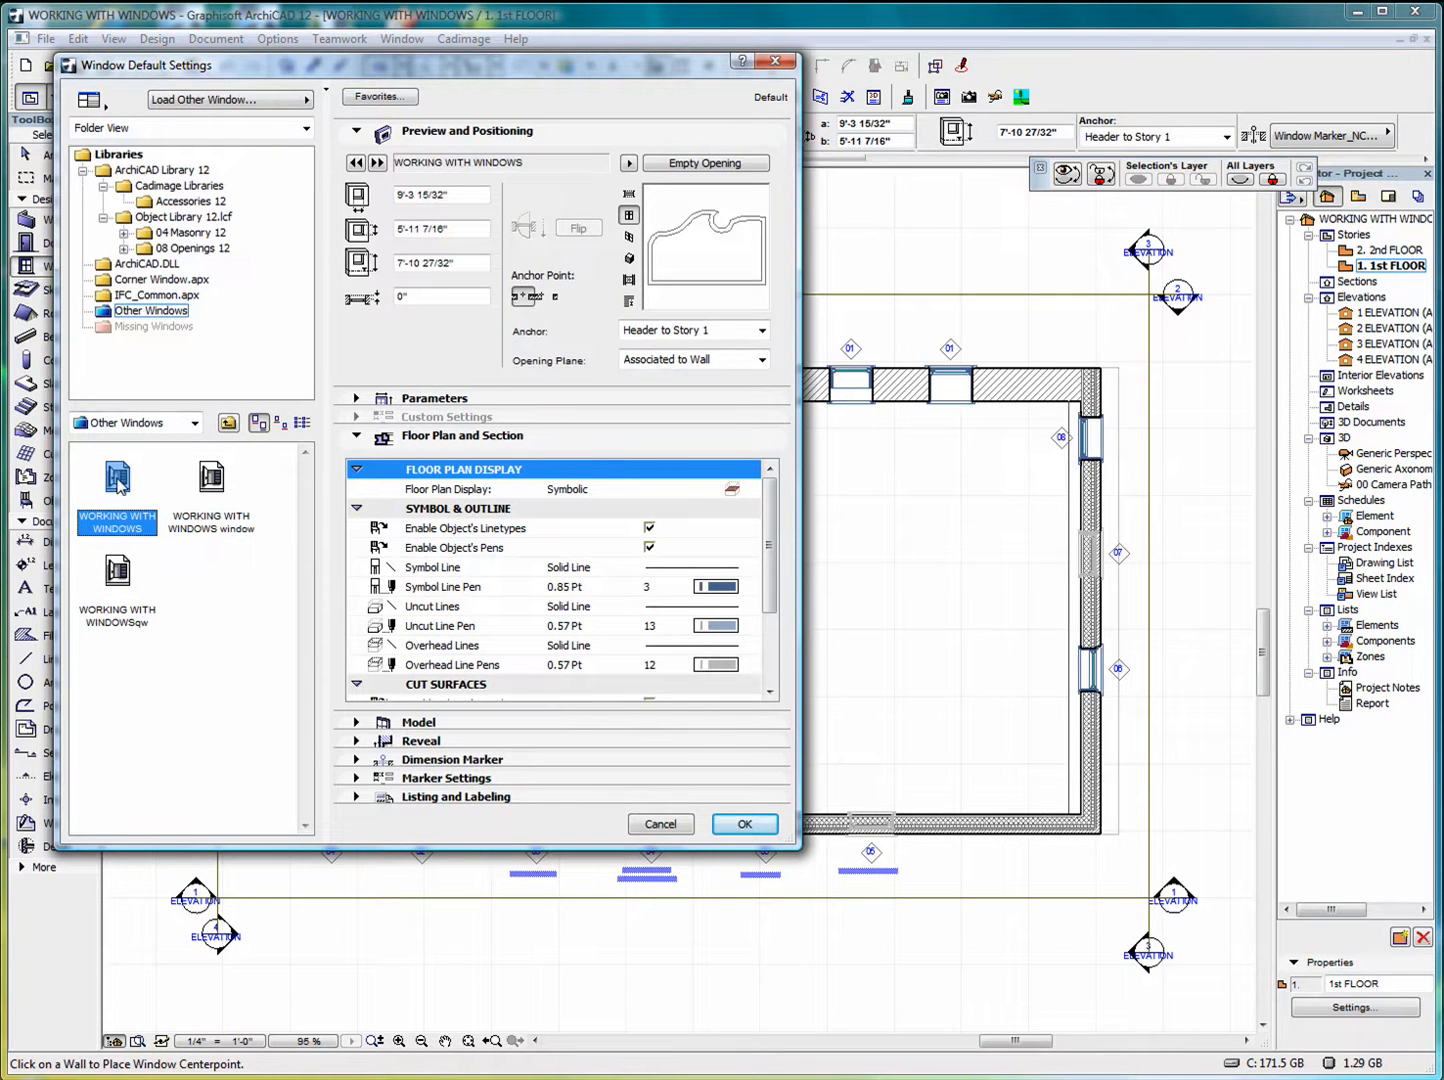
left_click(745, 825)
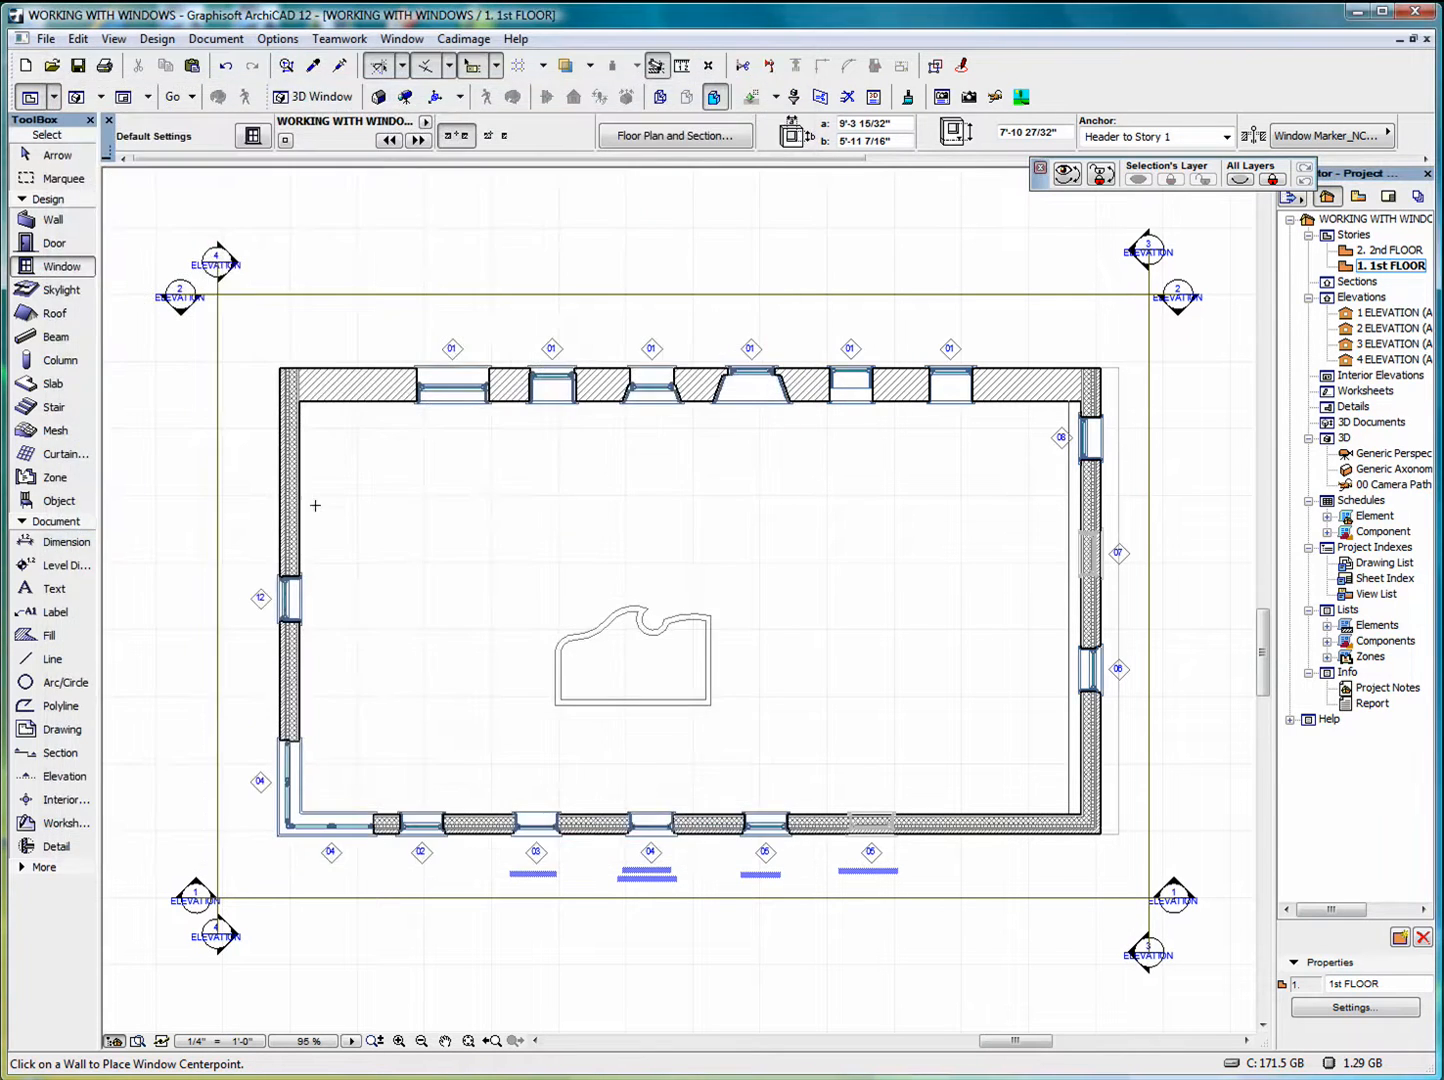
left_click(291, 480)
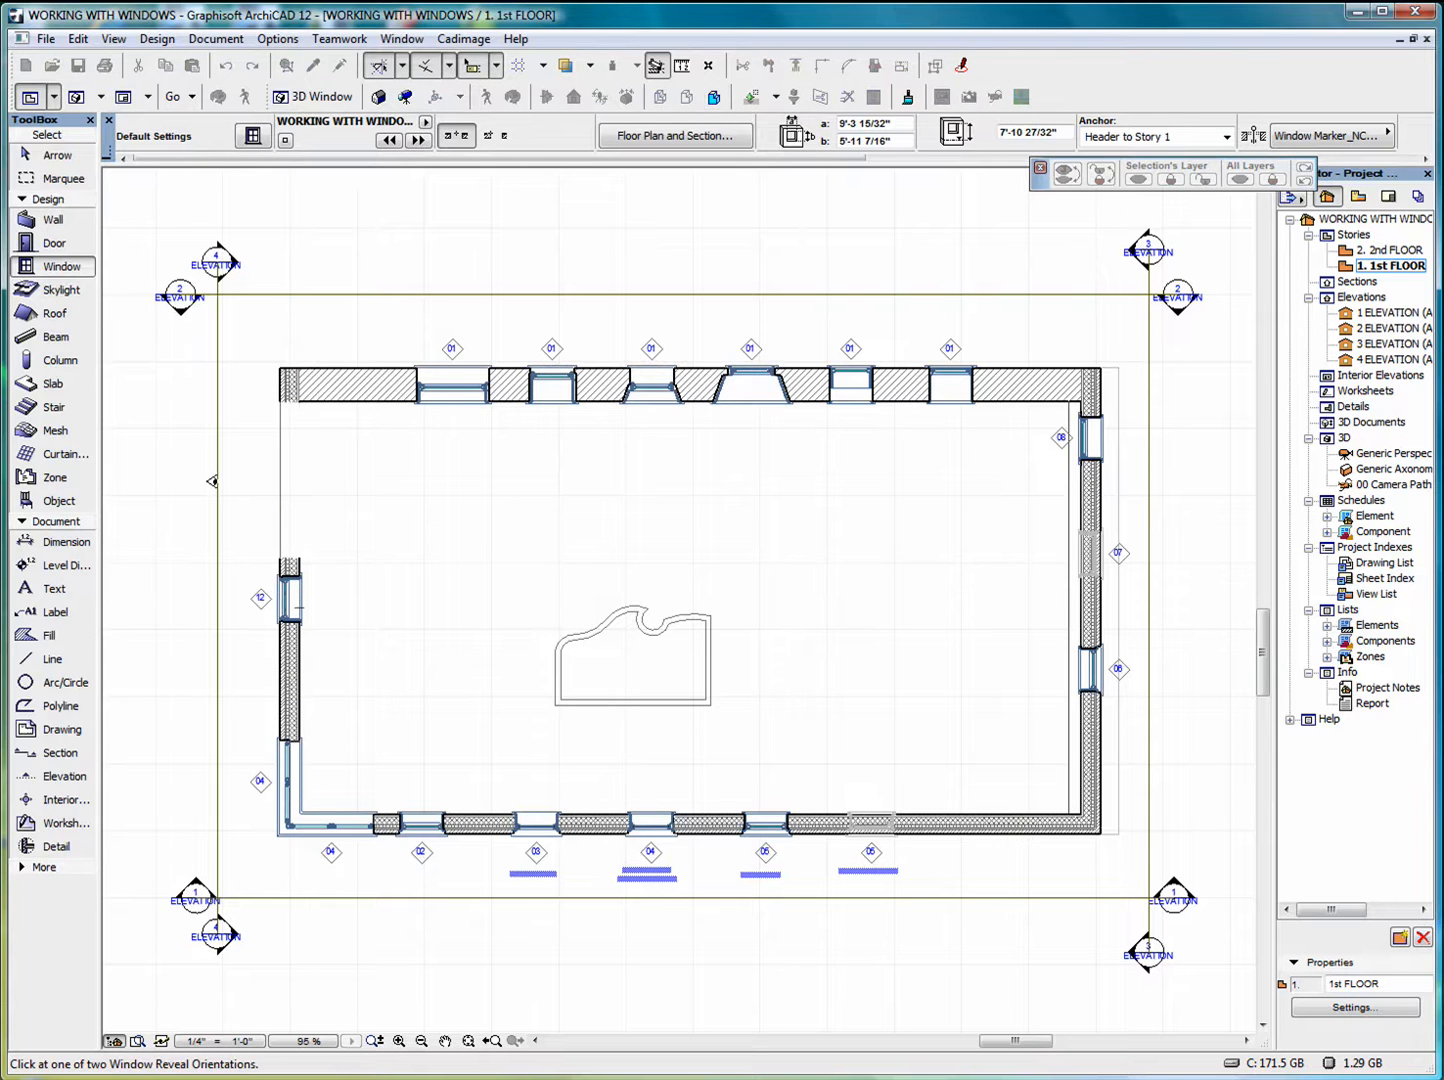
left_click(211, 478)
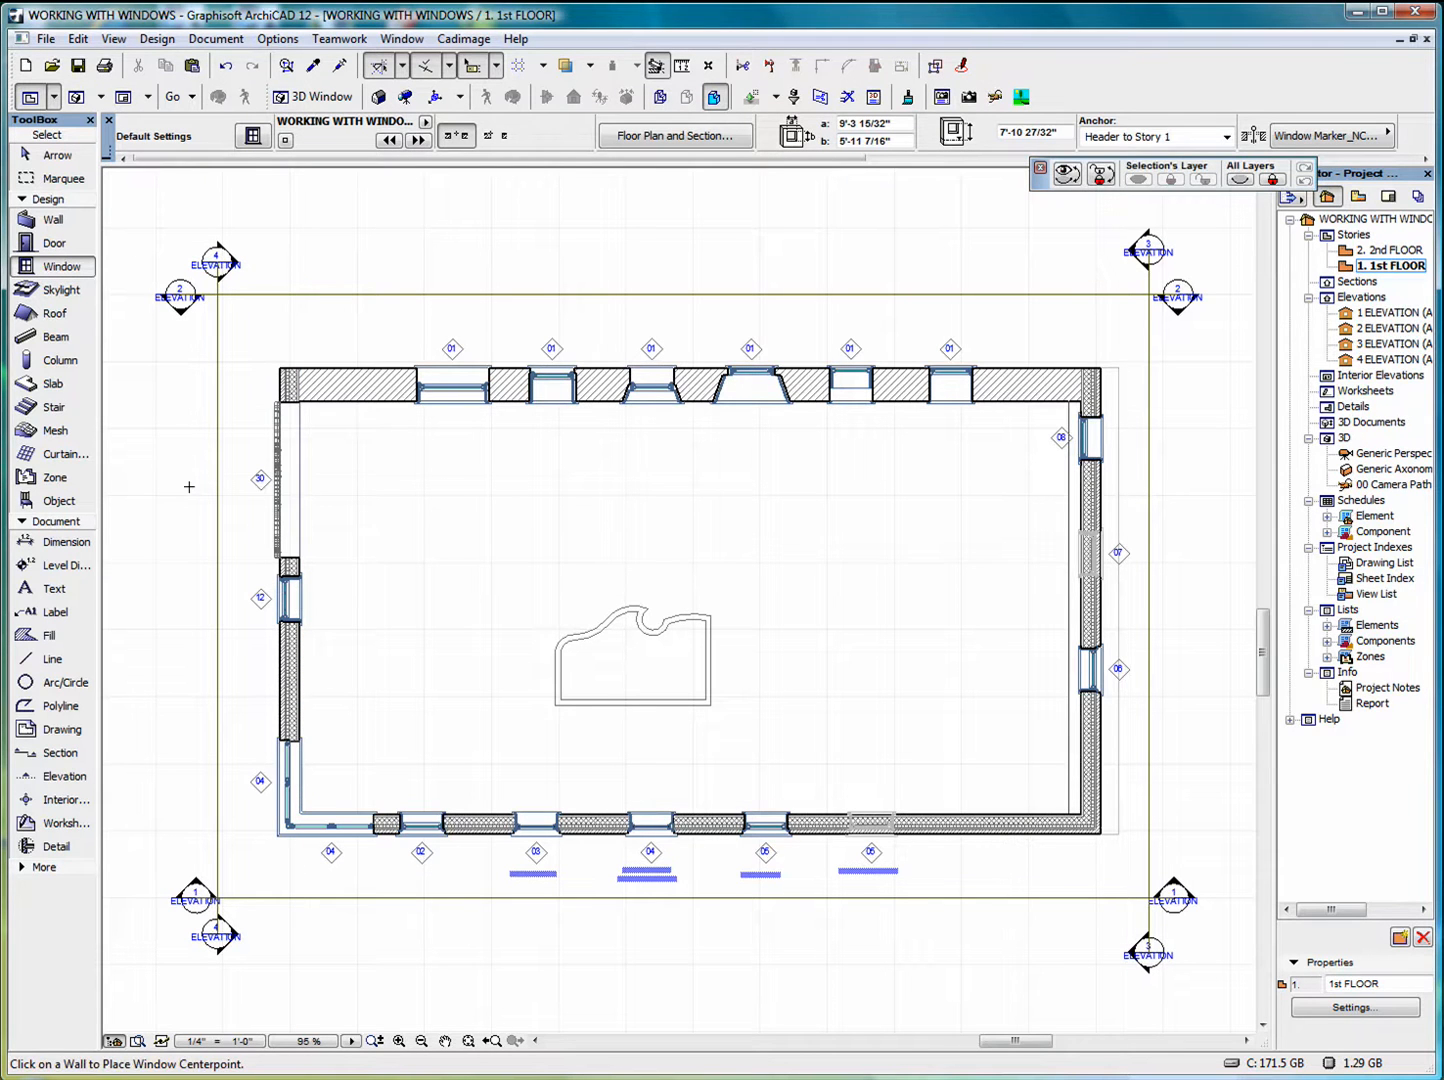
Show the whole building in 3D and examine the custom window in the brick wall from outside
right_click(190, 477)
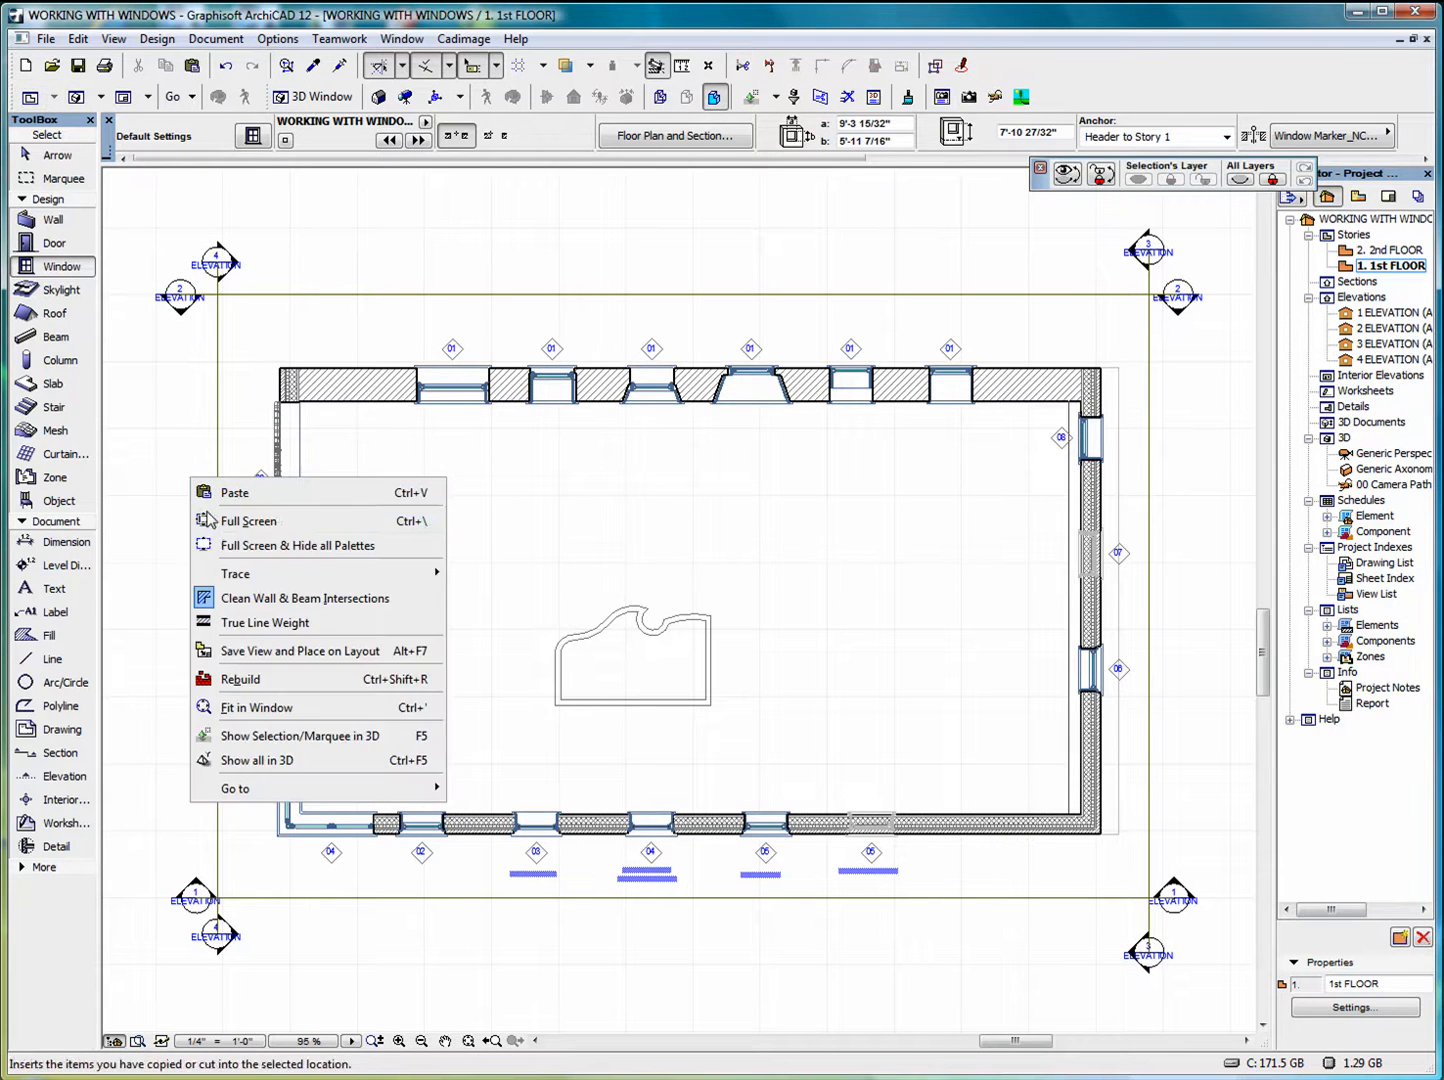
left_click(266, 735)
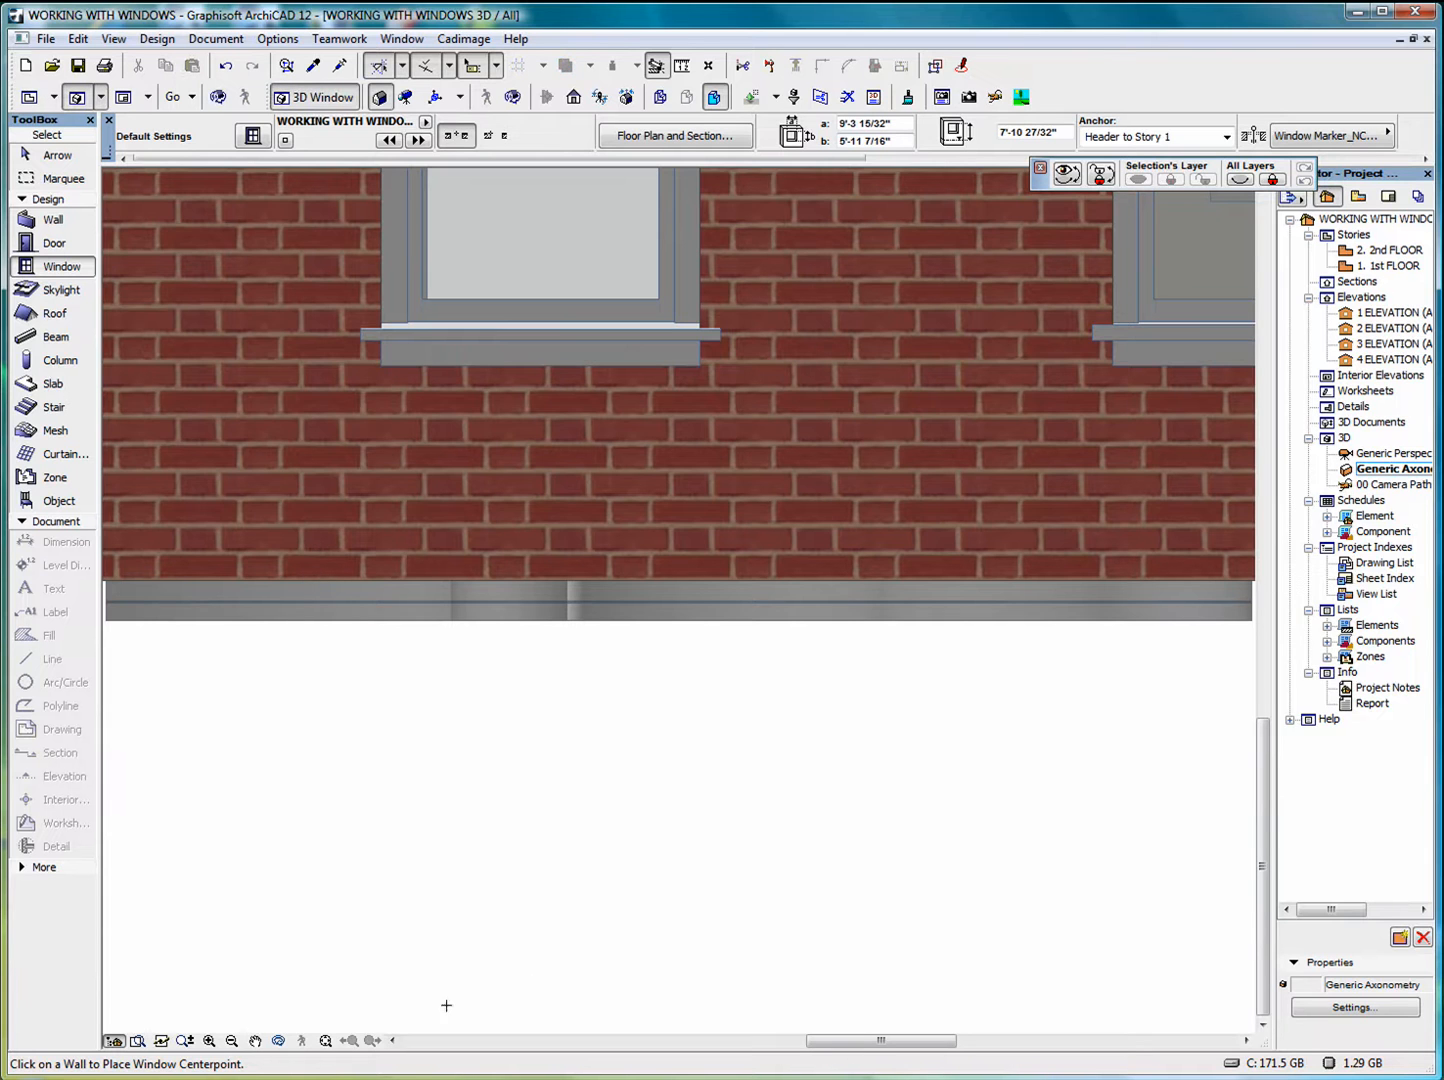
left_click(324, 1042)
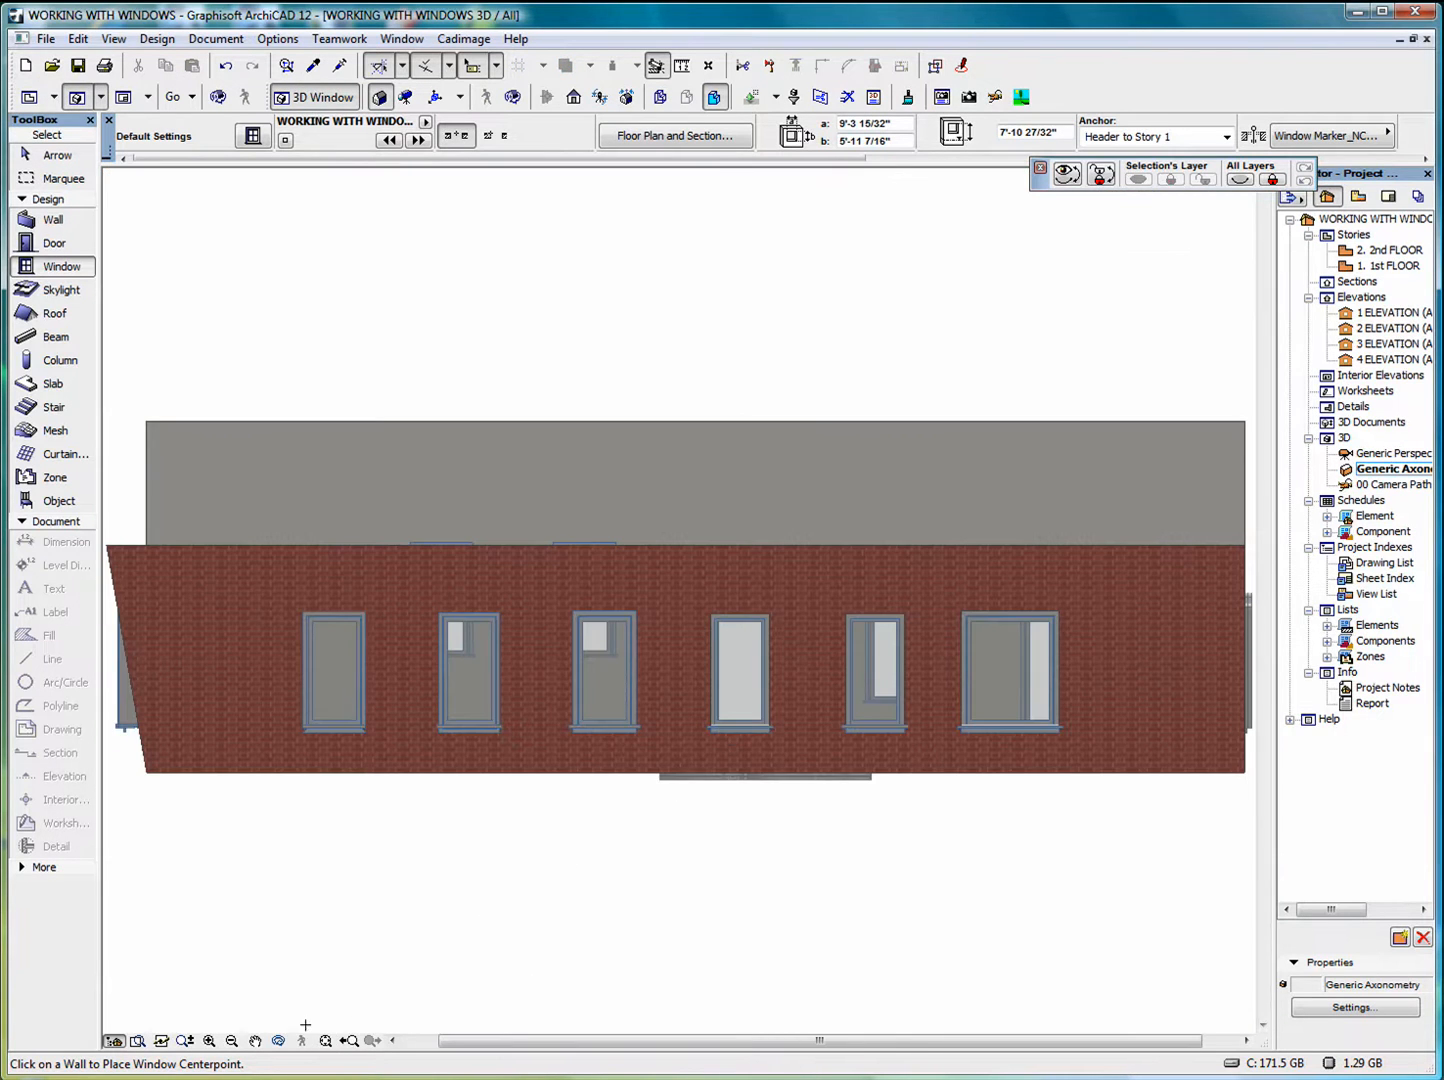
left_click(279, 1042)
left_click_drag(1112, 640, 391, 734)
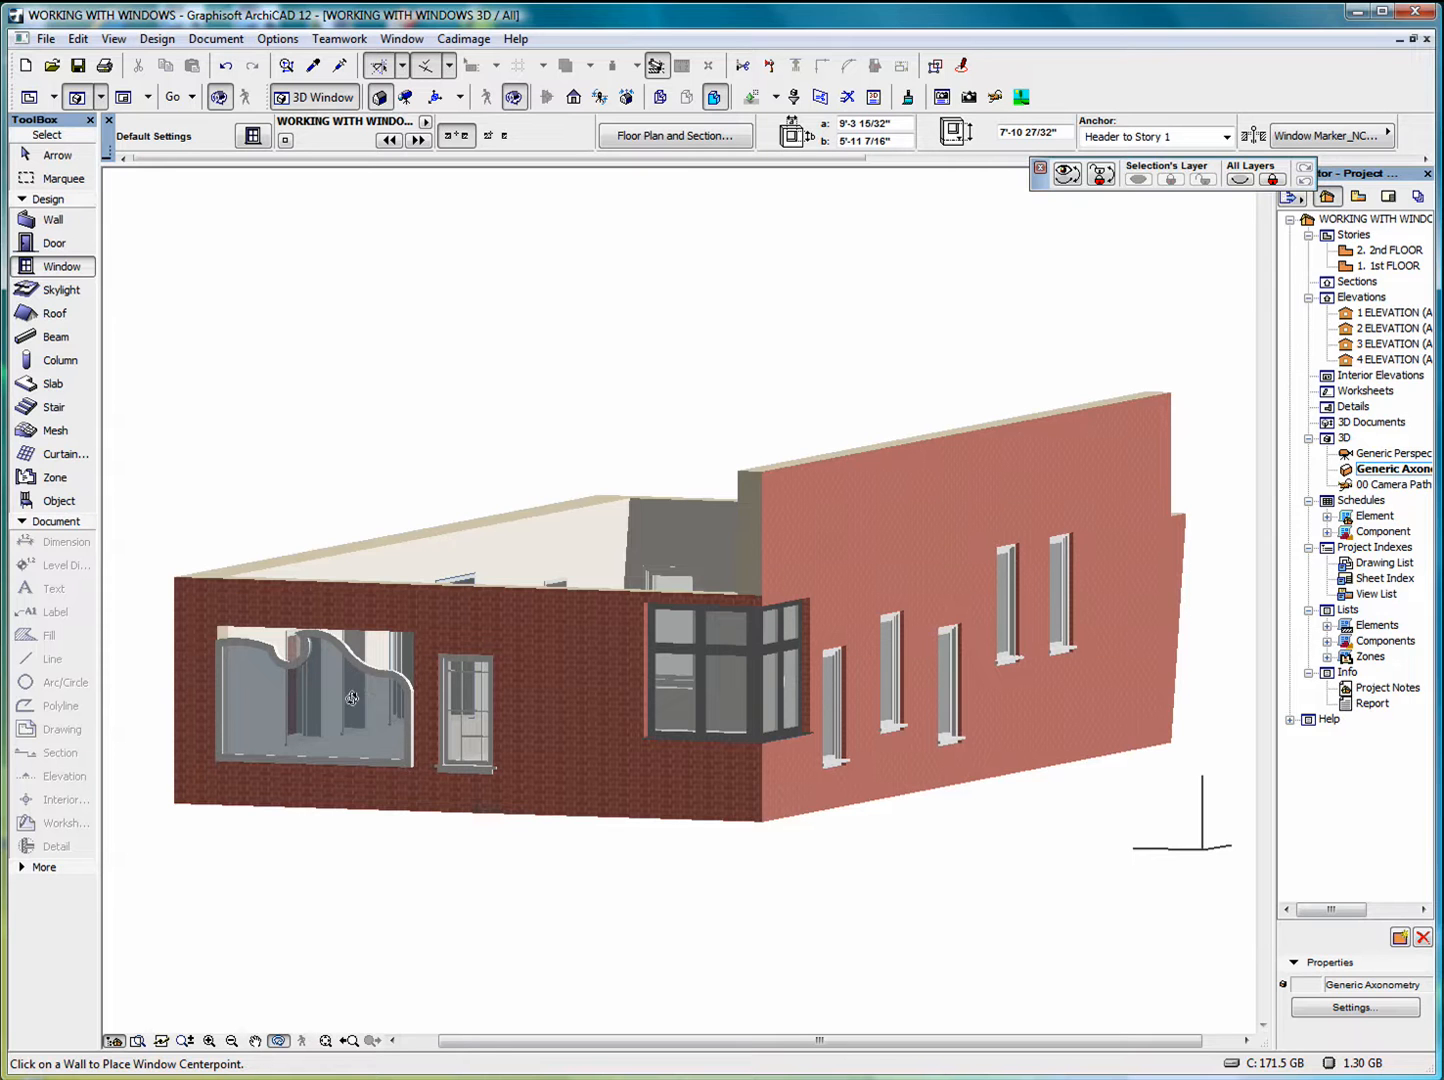
Select the custom window in 3D and open its library part for editing with the 3D script displayed
left_click(45, 157)
left_click(297, 691)
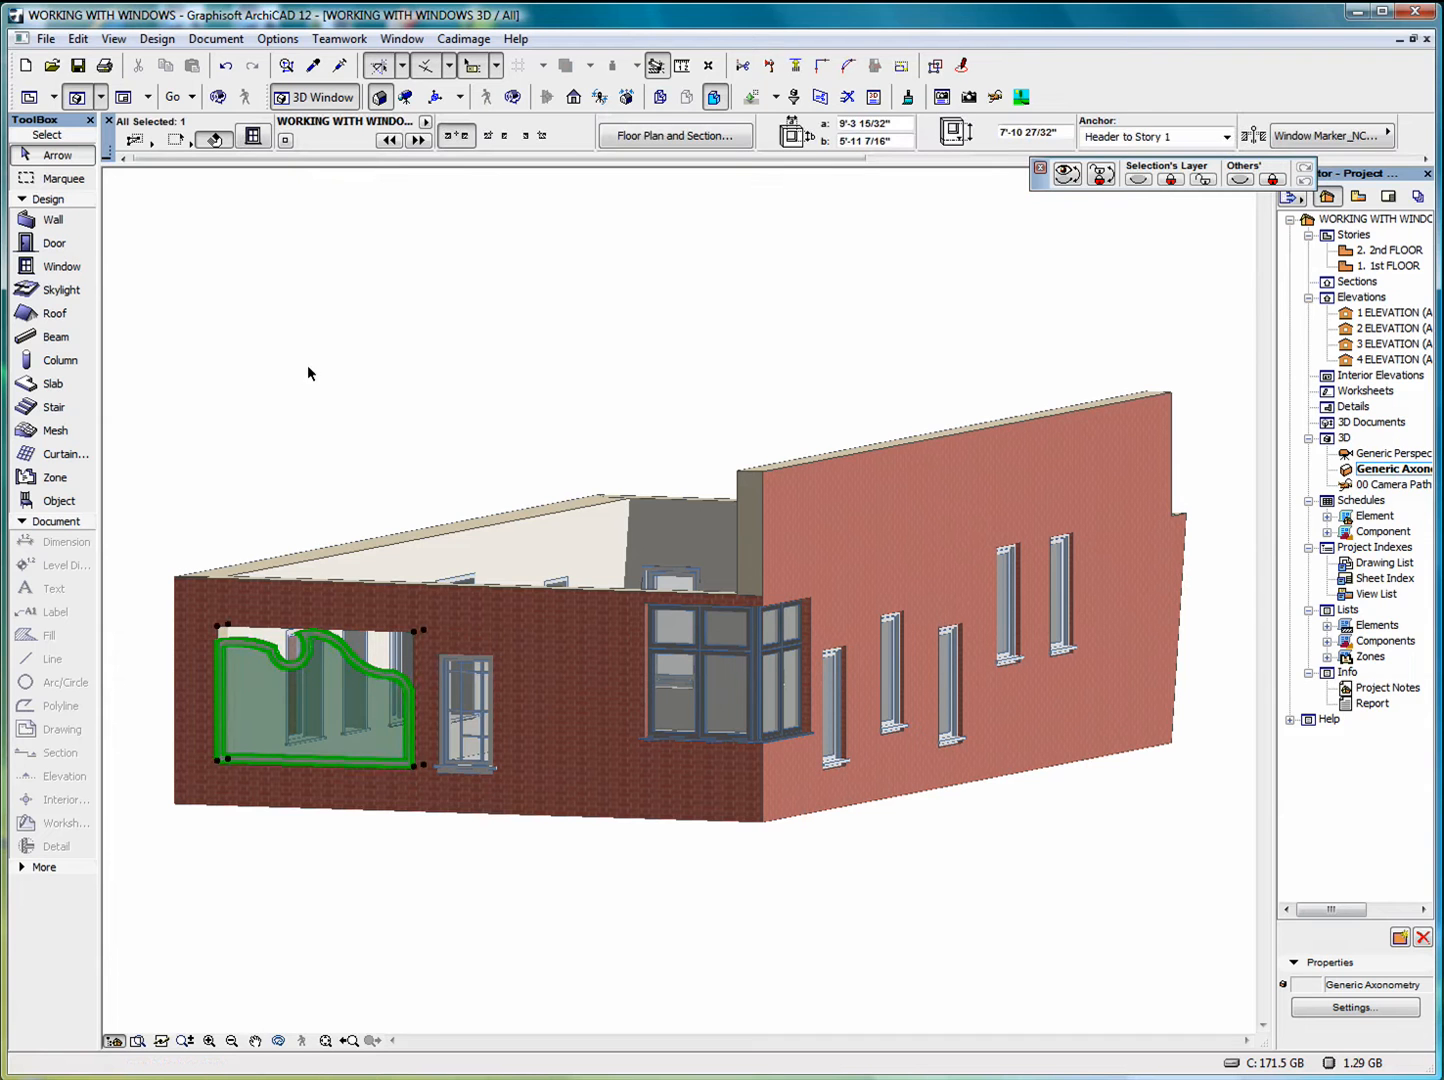
left_click(44, 40)
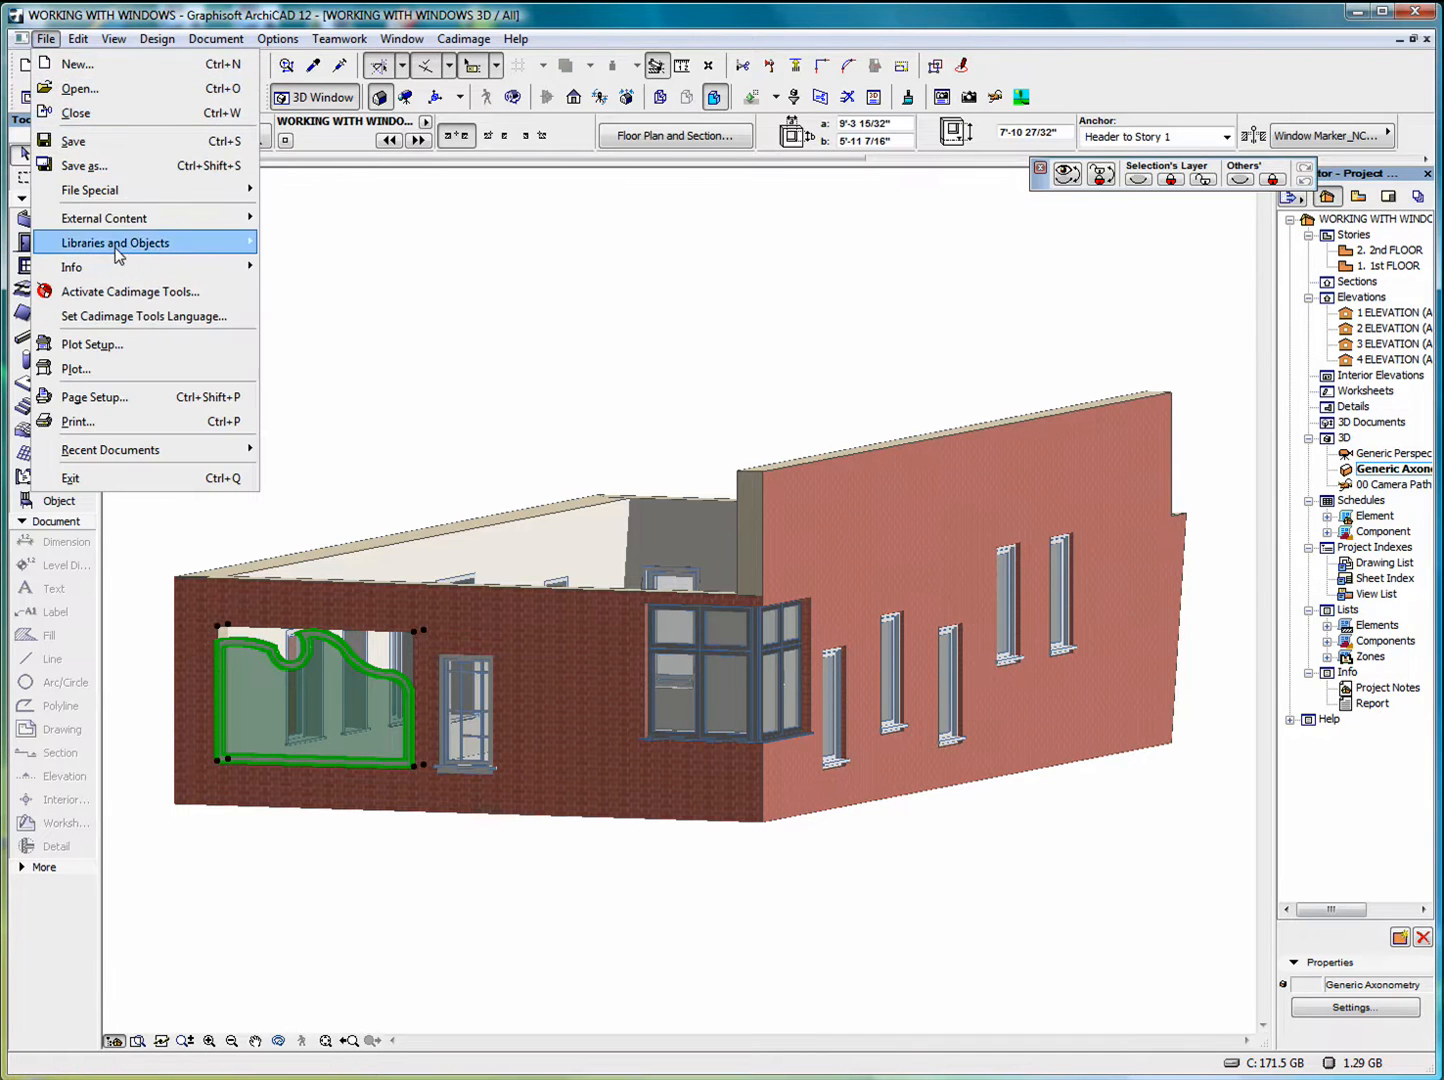
mouse_move(120, 250)
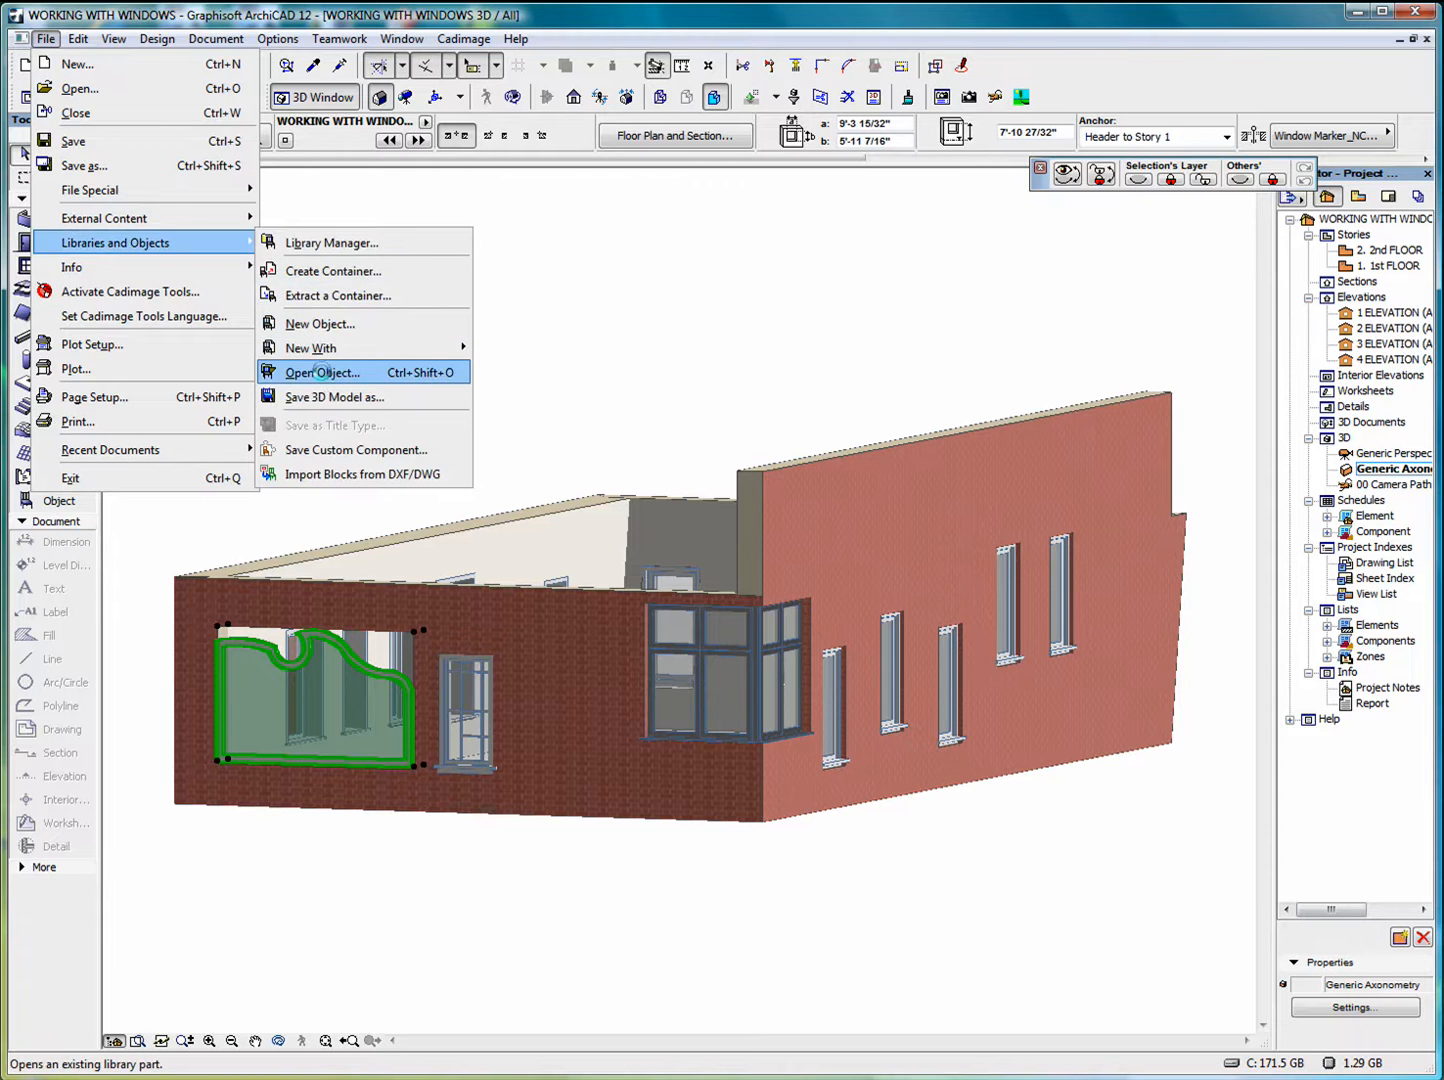
left_click(321, 374)
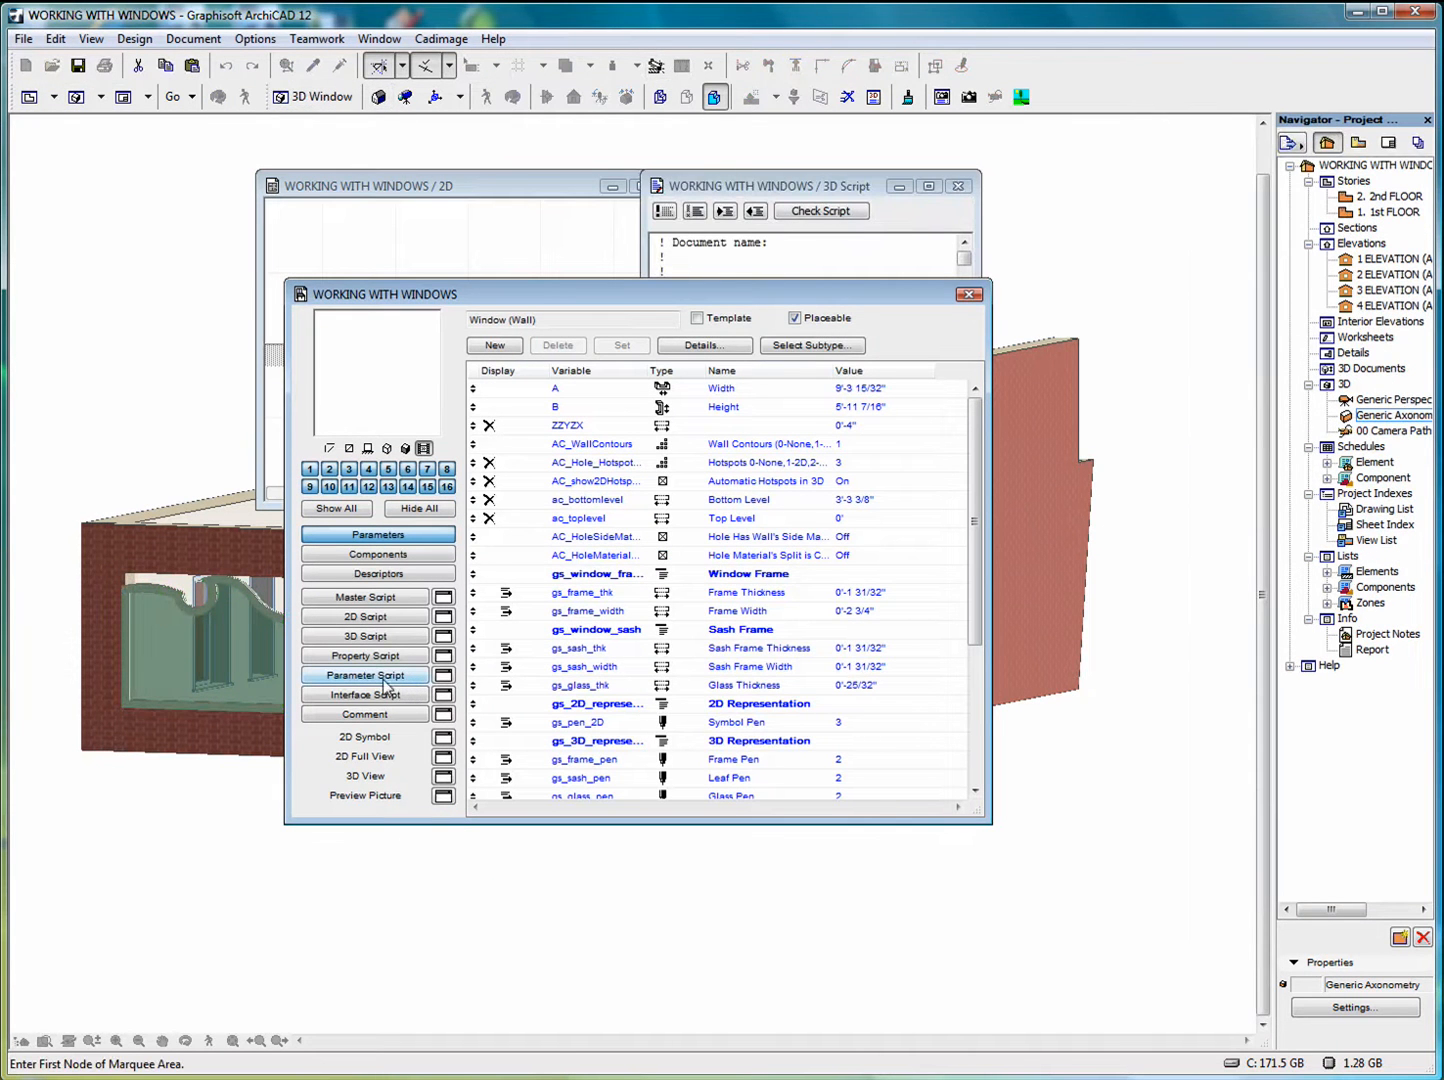
left_click(380, 639)
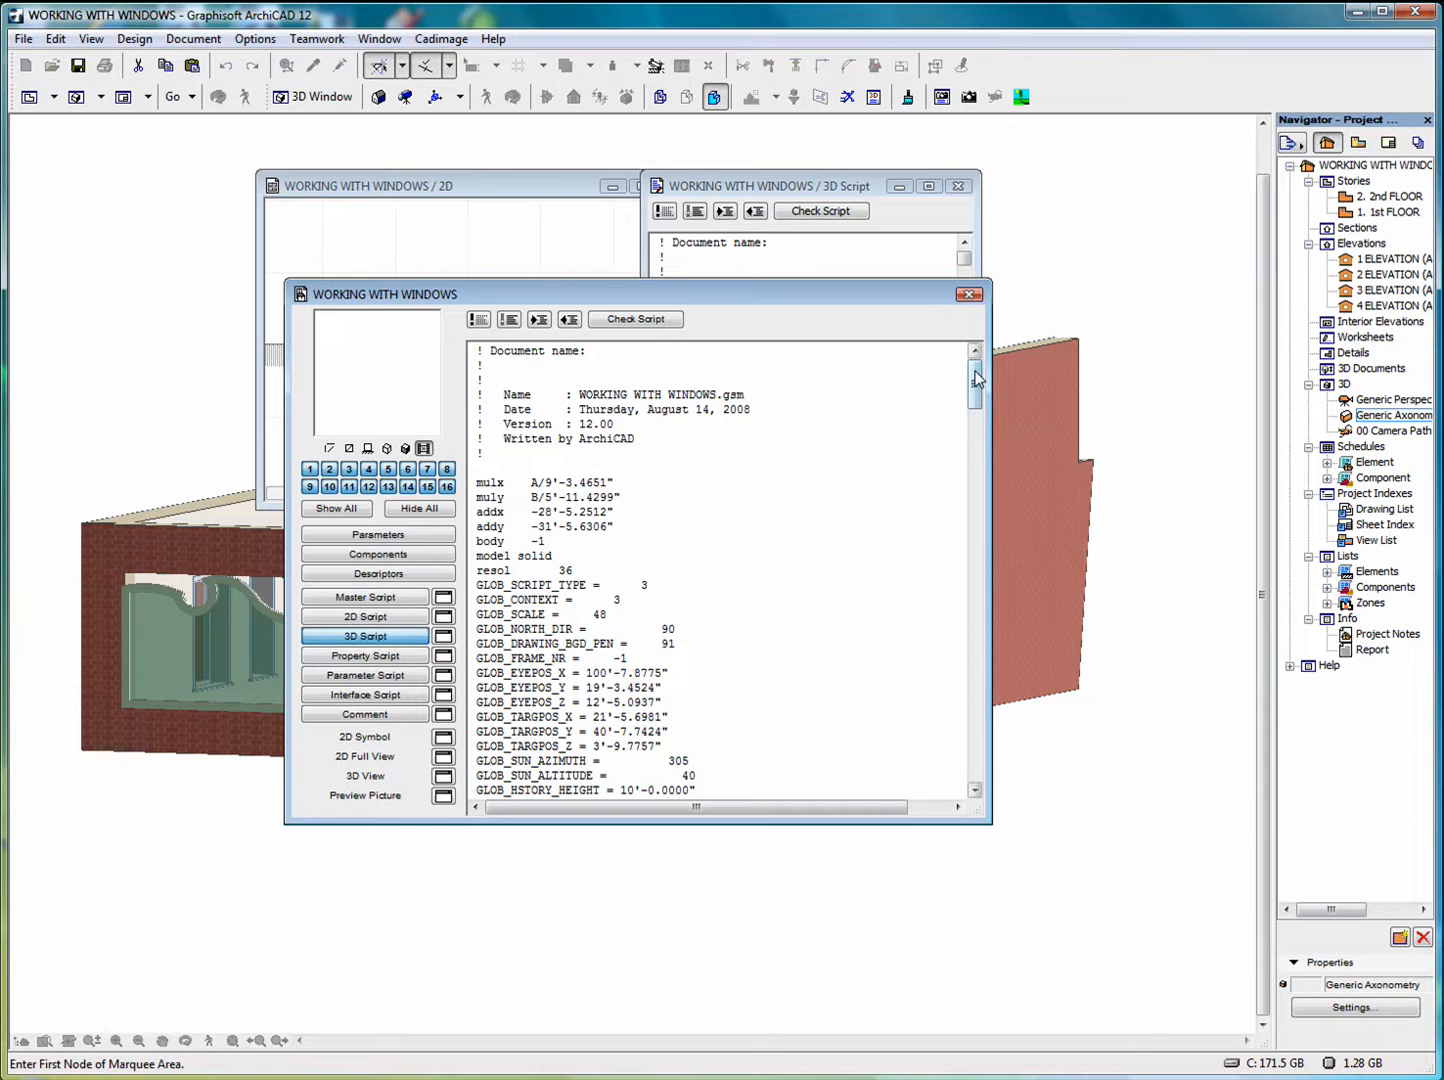
Find the Glass-Blue/Ice cprism_ block in the 3D script and copy its data from 67, 0'-0.2500" through the last coordinate line
left_click_drag(974, 384, 973, 443)
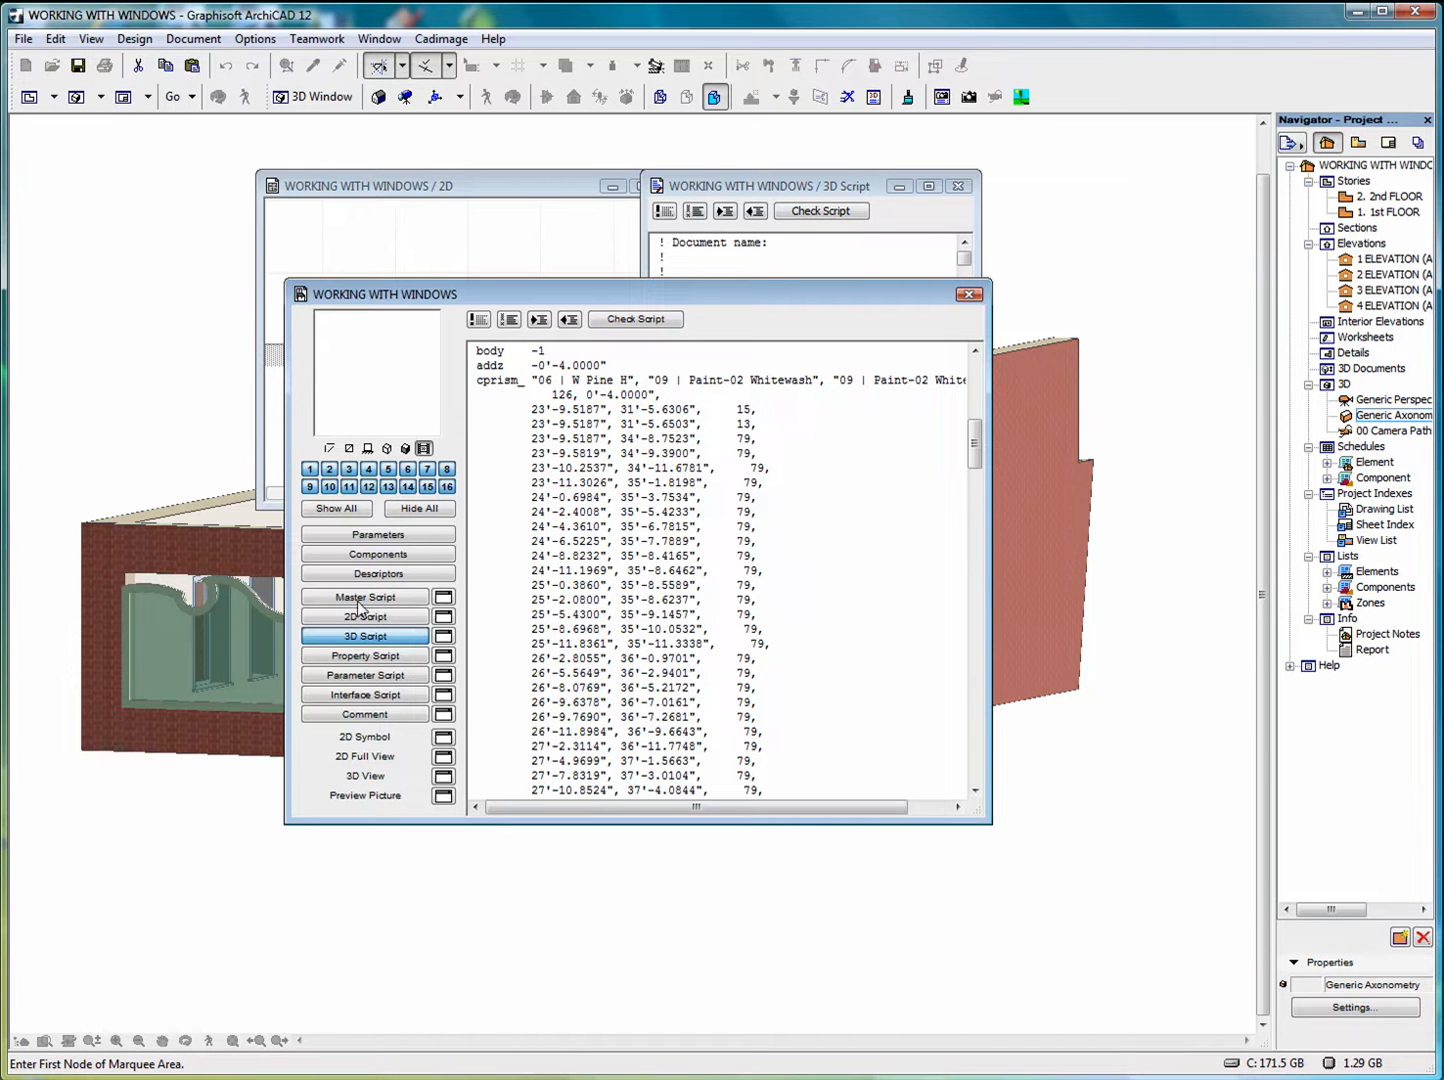
left_click_drag(975, 443, 975, 672)
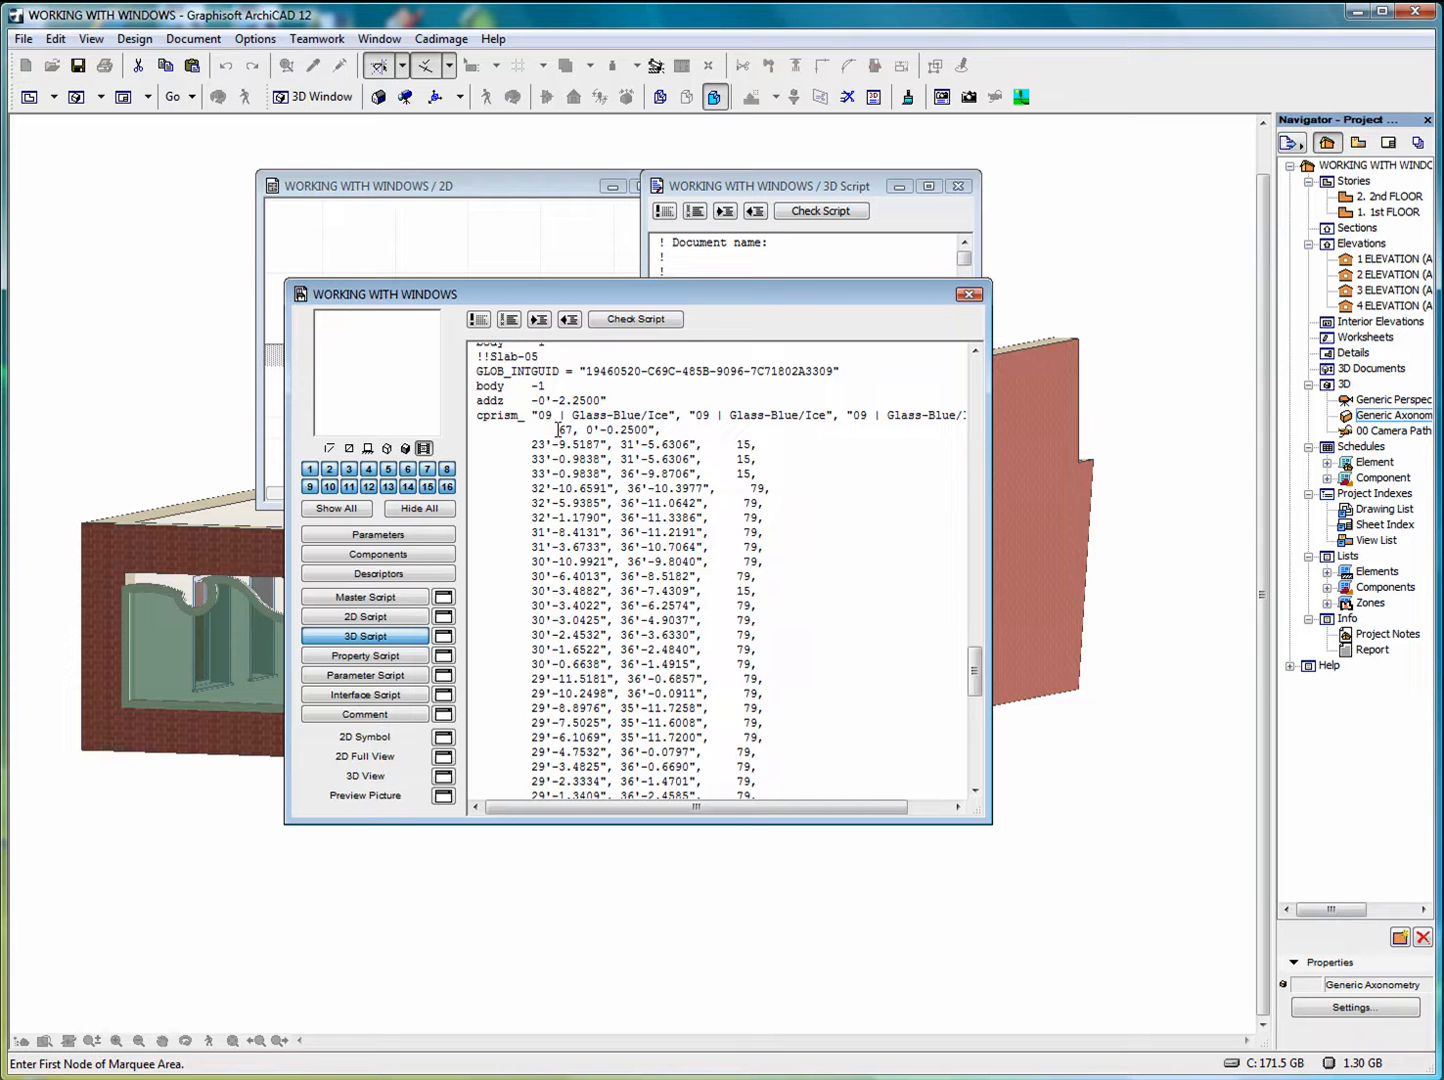
left_click_drag(558, 429, 784, 690)
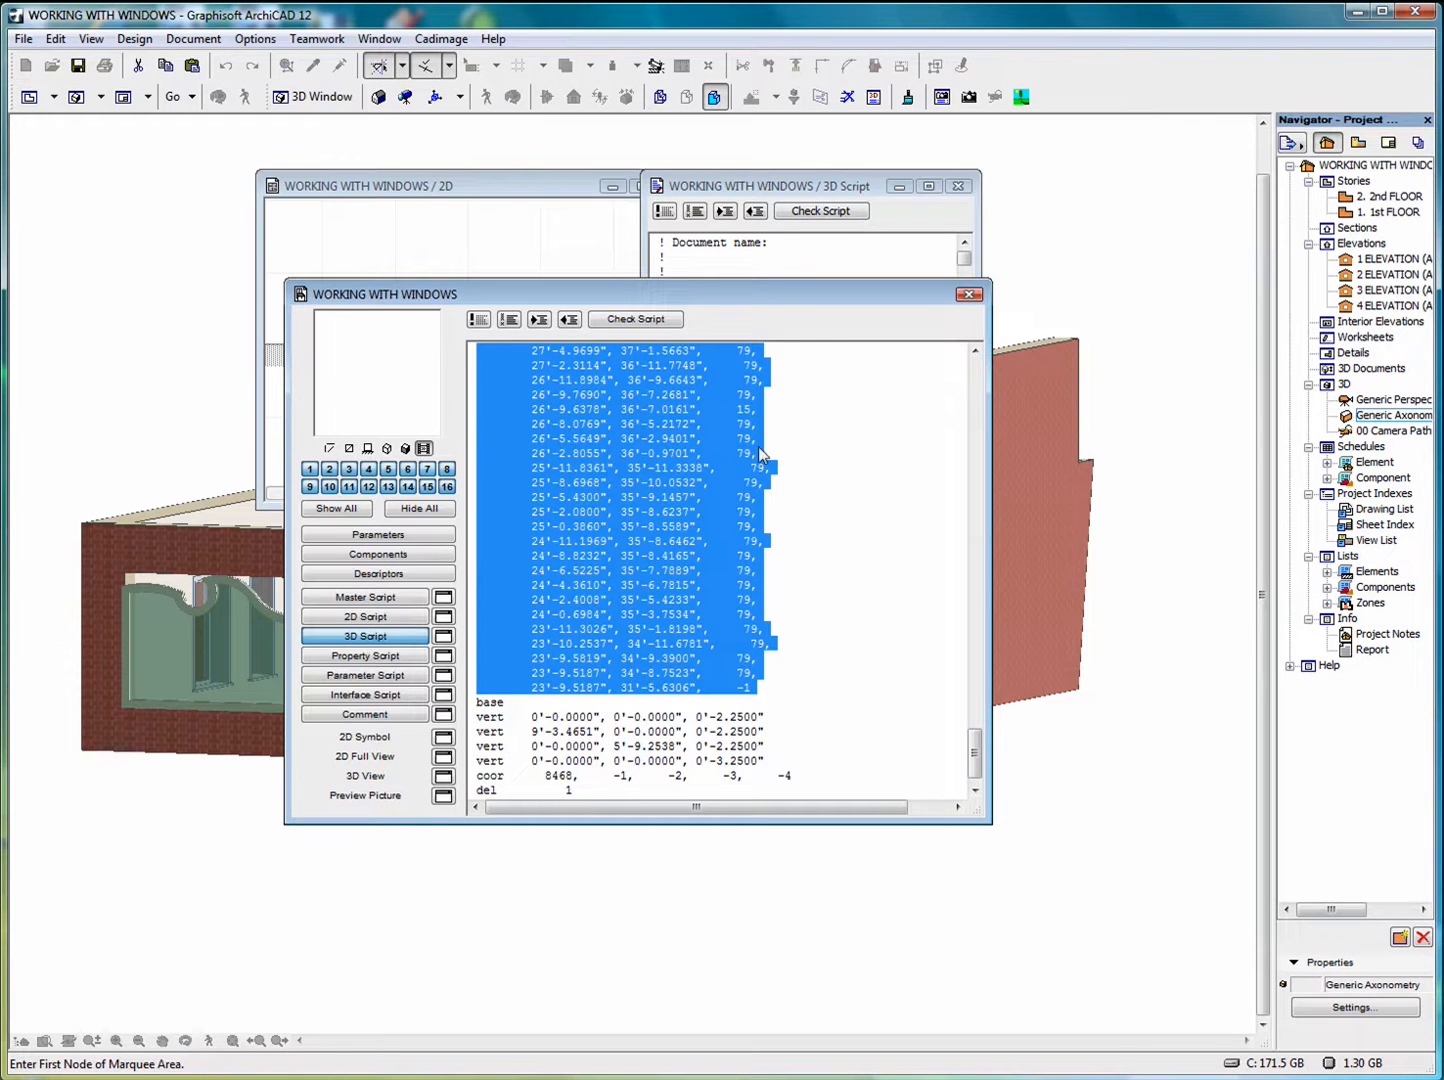
left_click(823, 472)
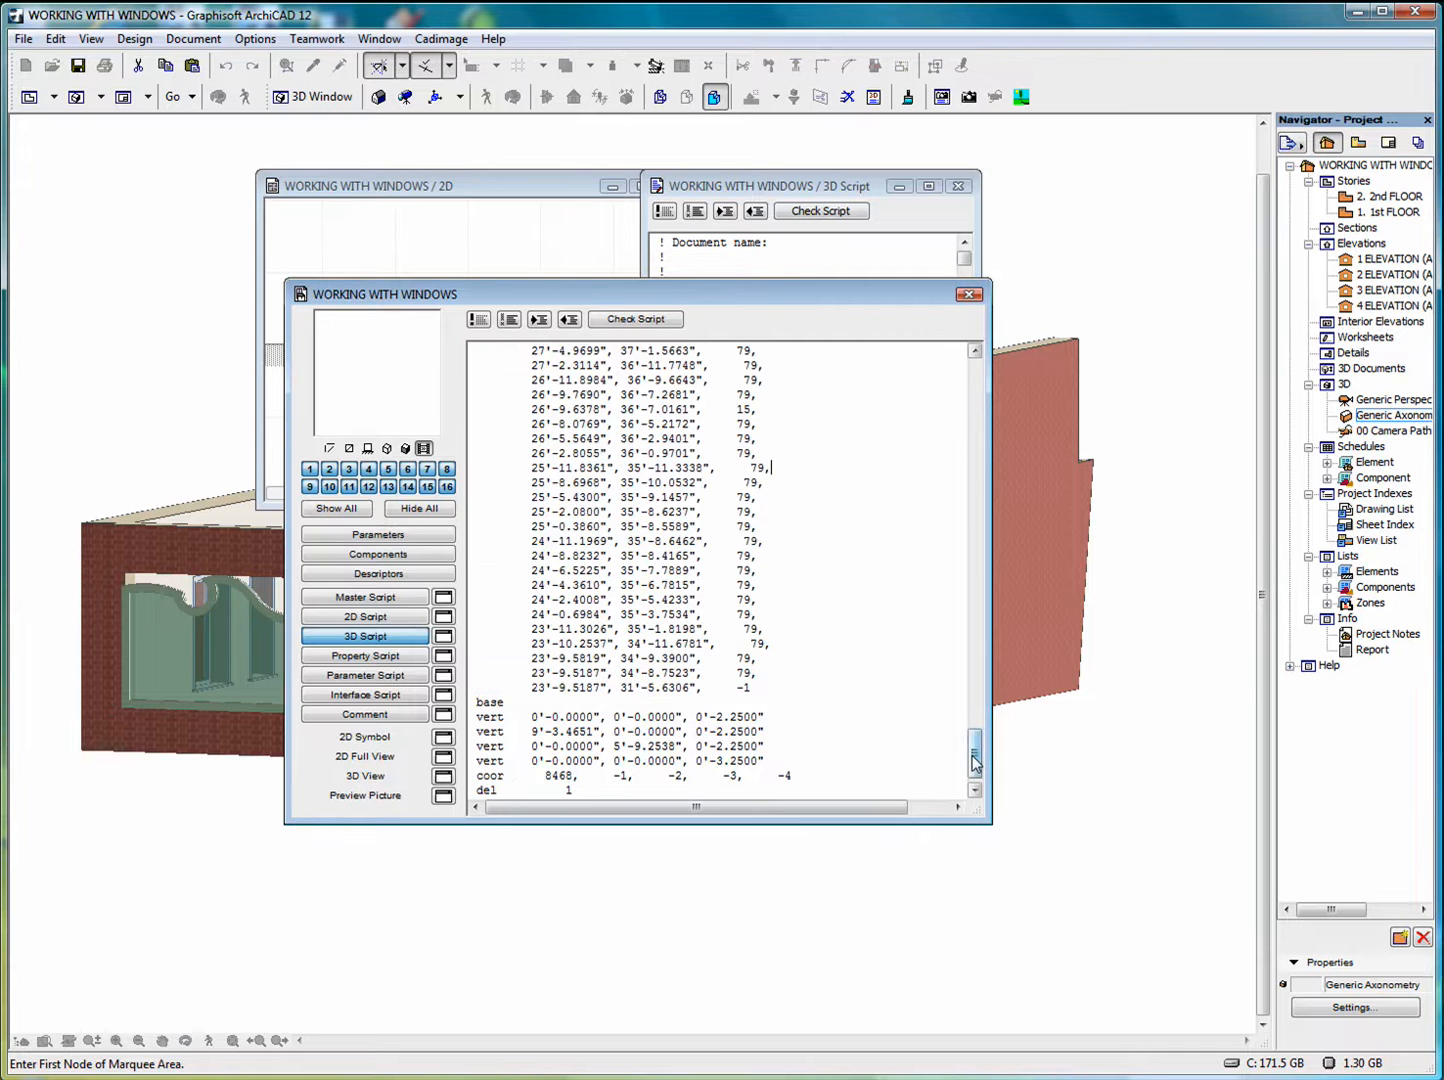
Insert a wallhole command followed by the copied glass coordinates on a new line after the frame prism's last coordinate
left_click_drag(974, 765, 964, 440)
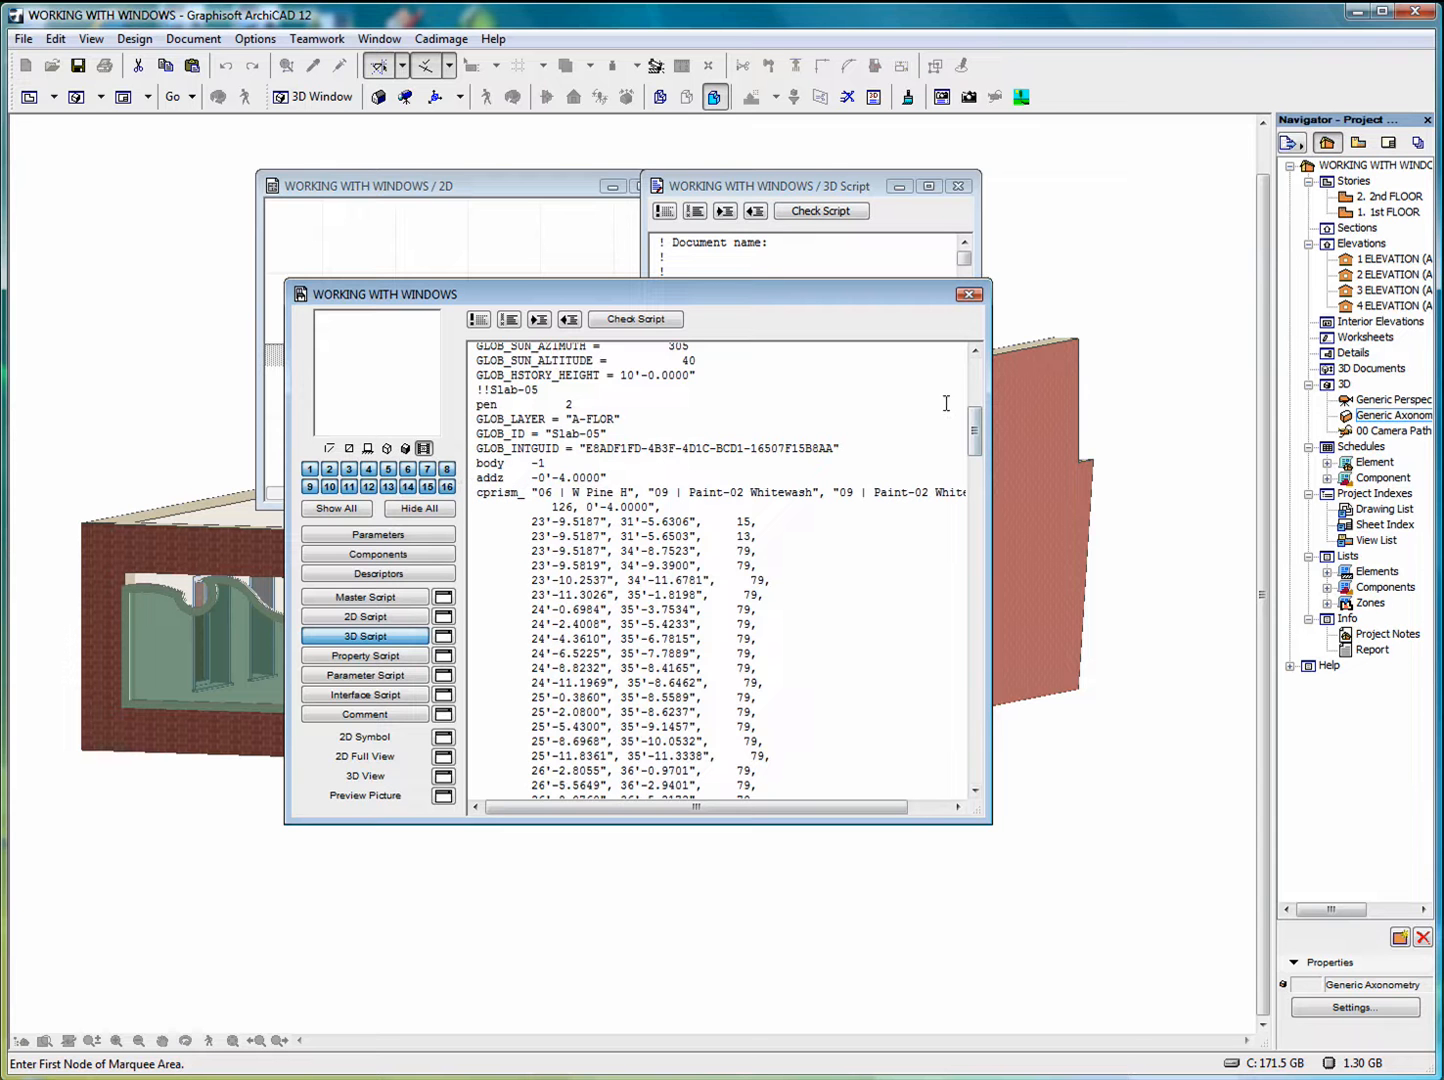
left_click_drag(978, 427, 970, 640)
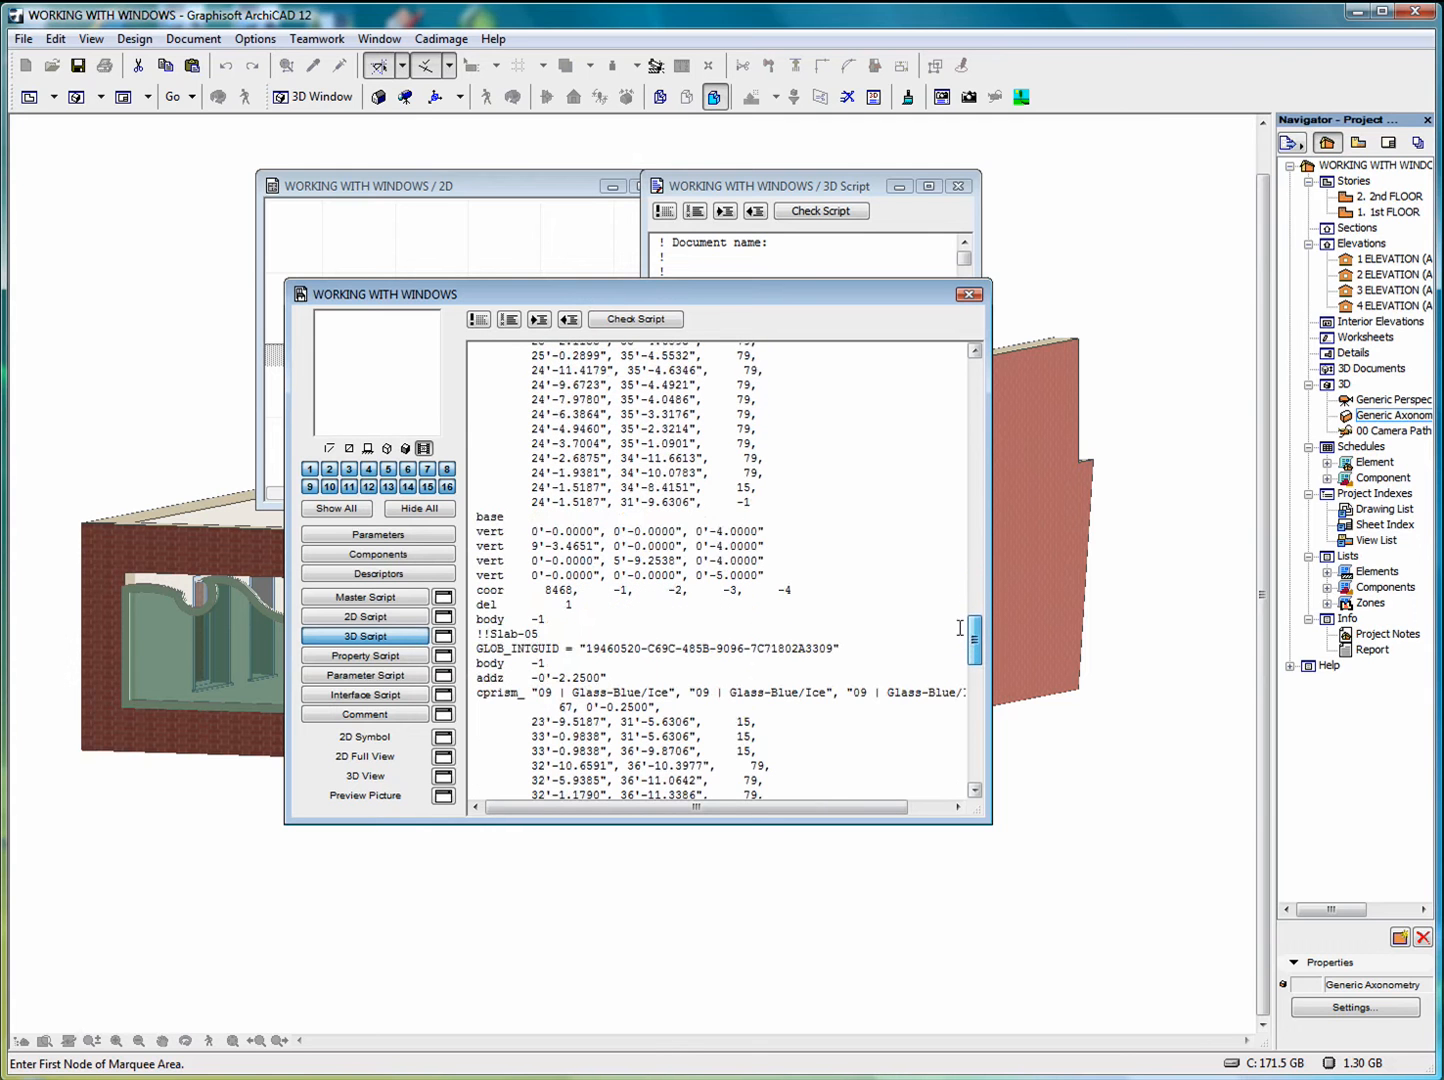
left_click(756, 501)
key("Return")
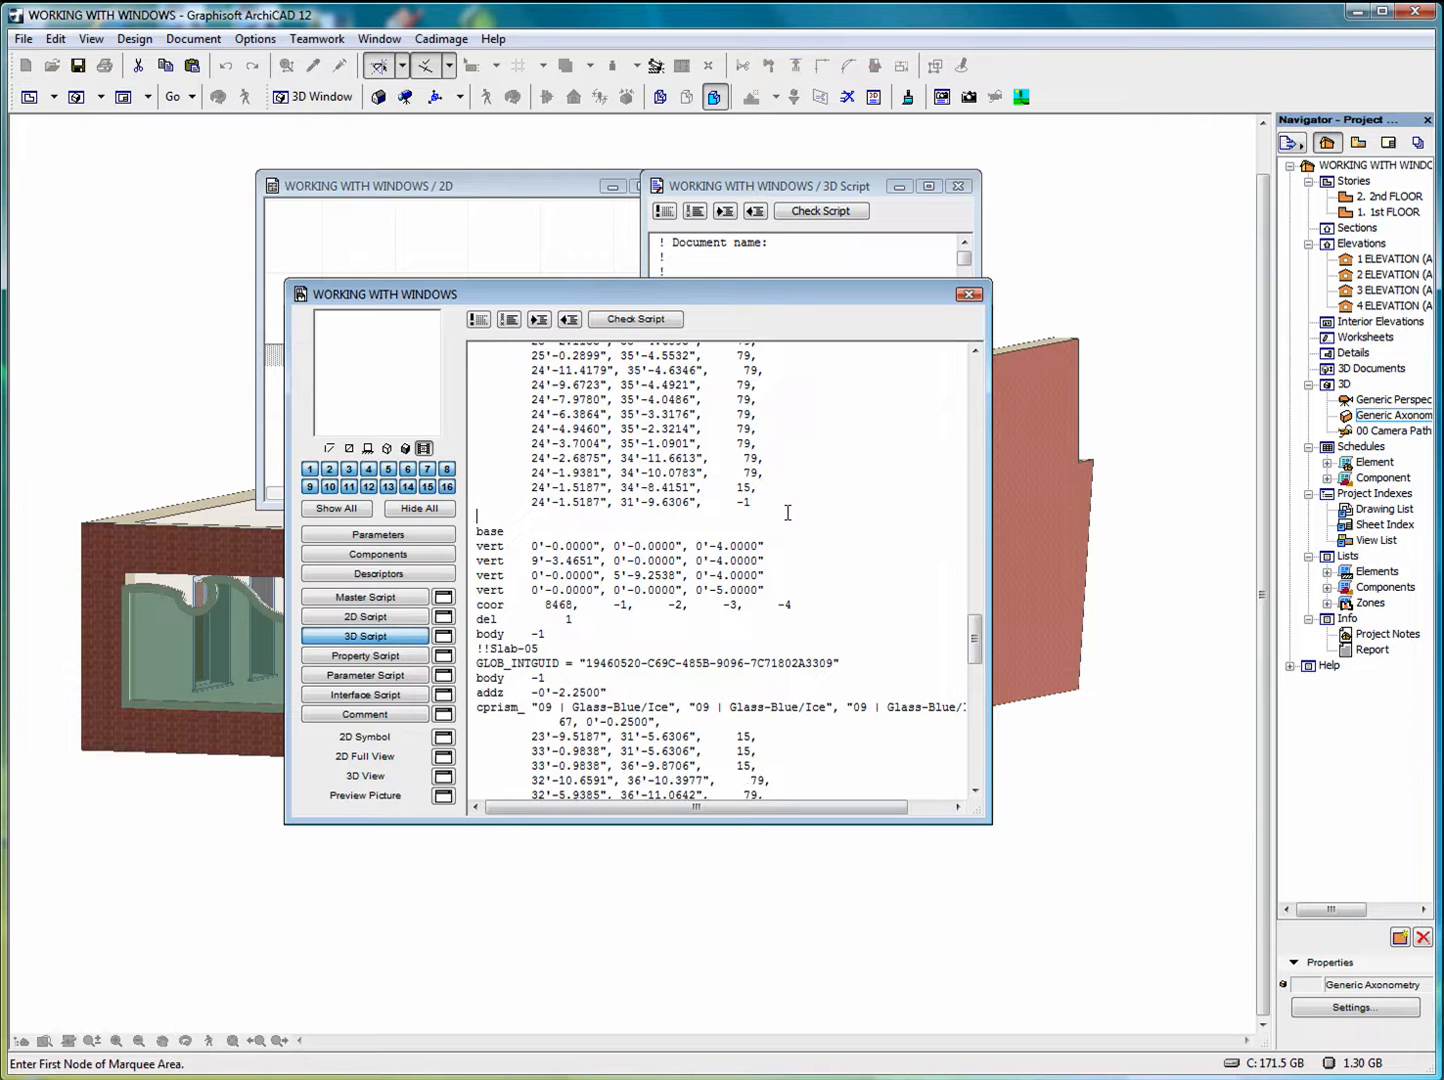
type("wallhole")
key("ctrl+z")
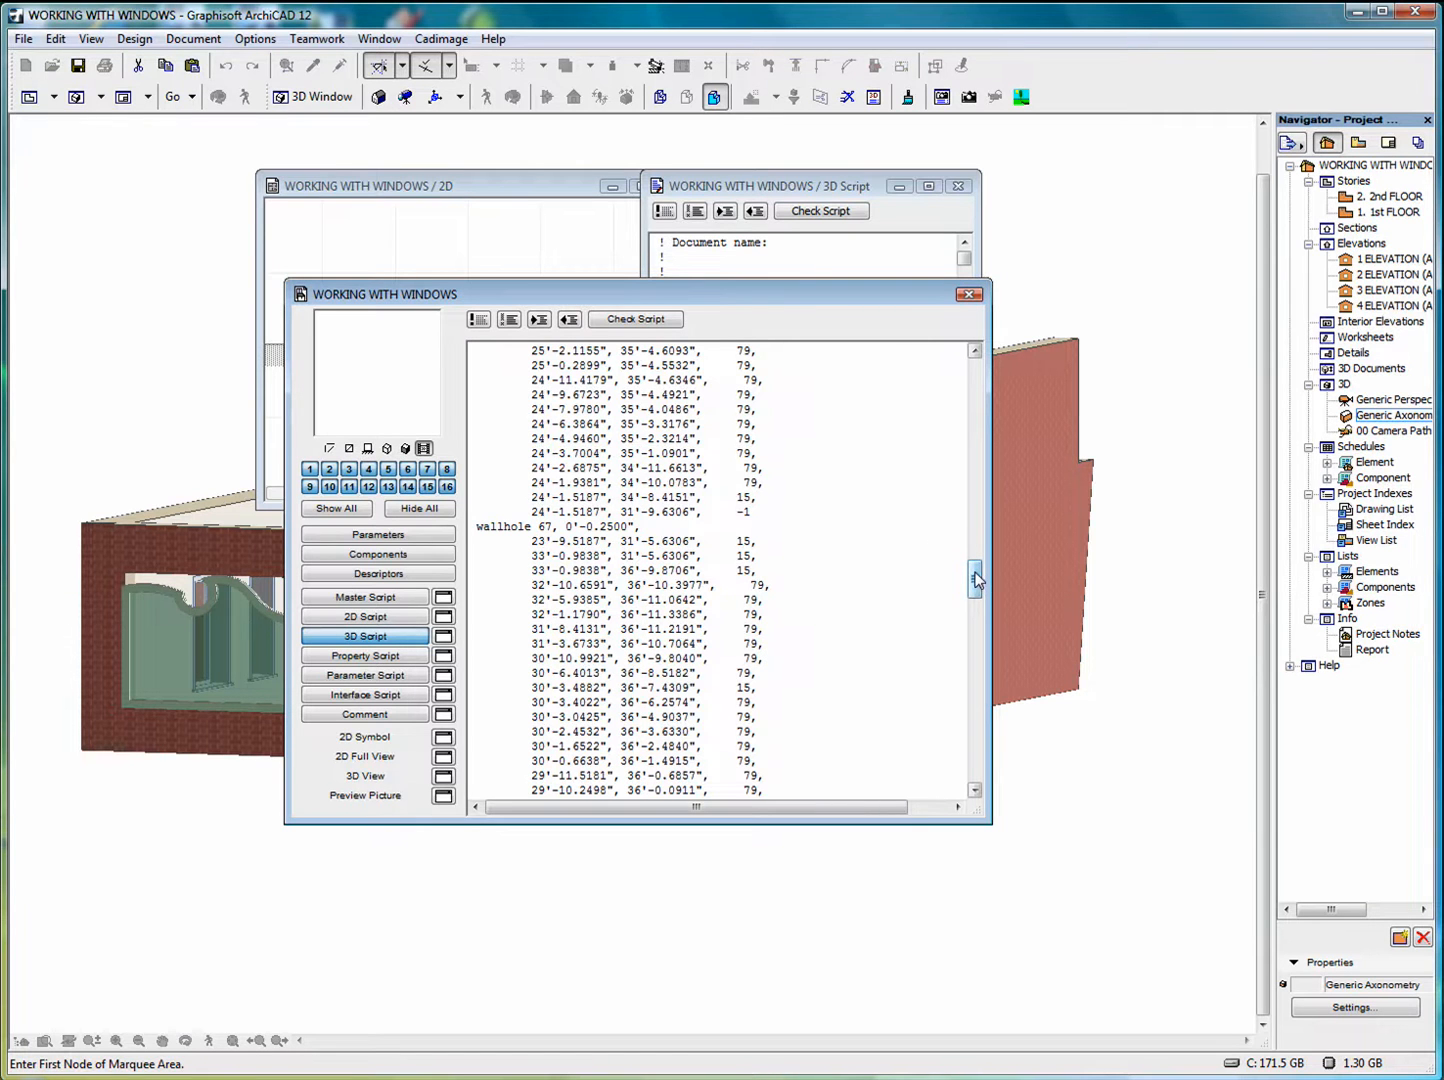
Check the 3D script, then close the library part and save its changes
left_click_drag(977, 580, 977, 637)
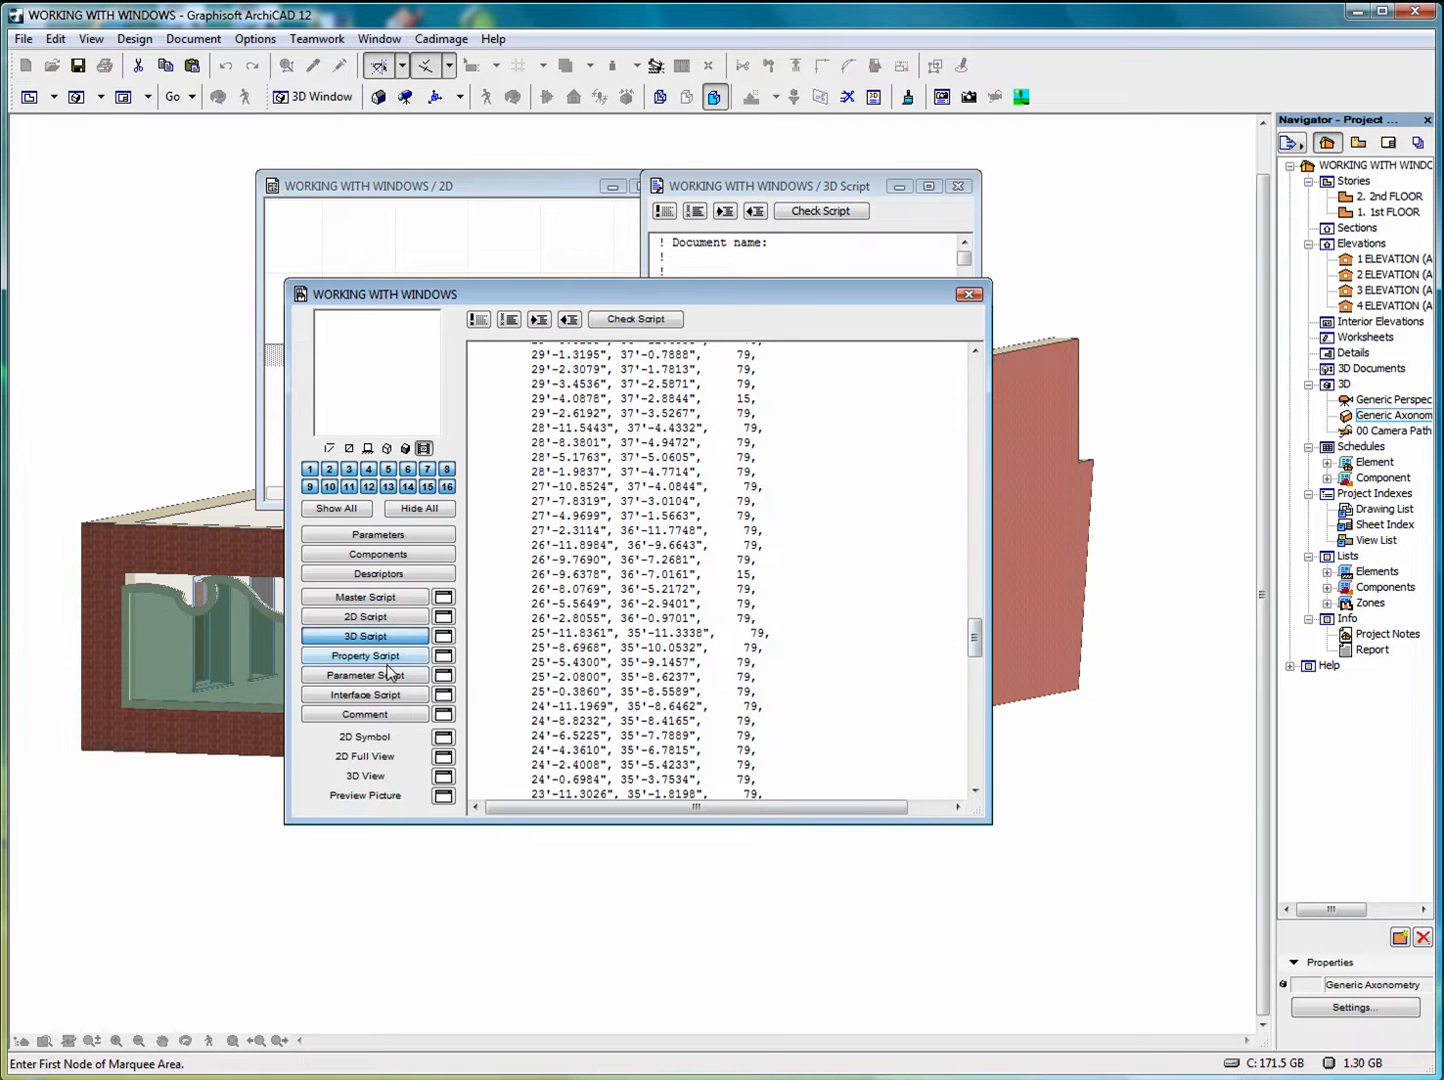
left_click(636, 320)
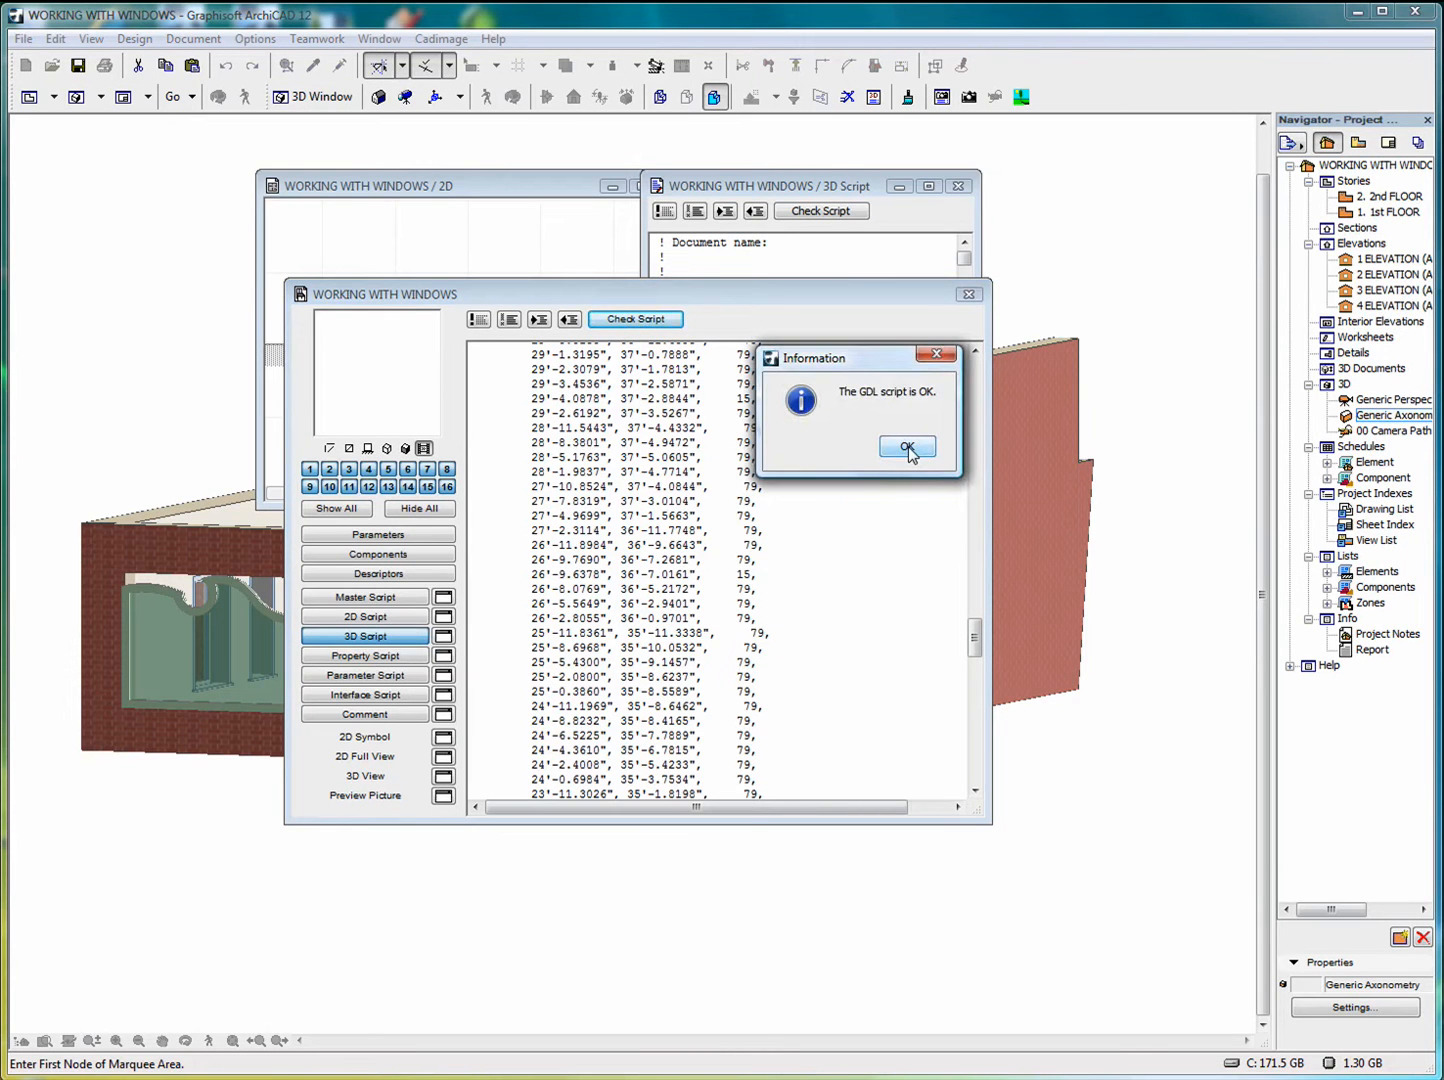
left_click(907, 448)
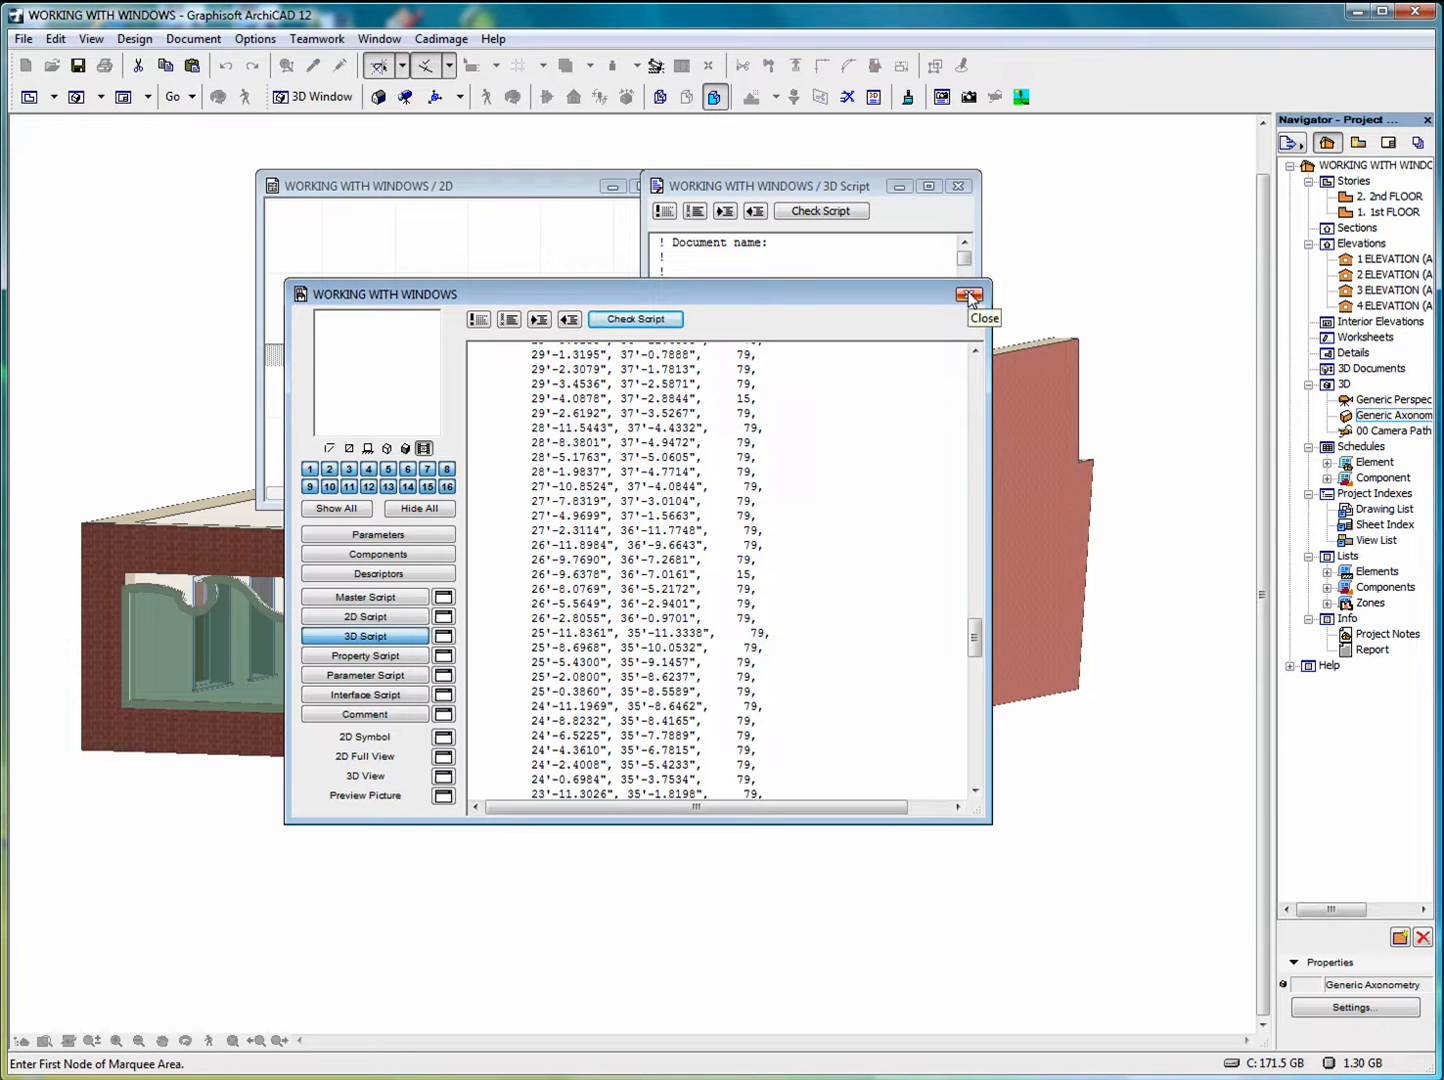
left_click(969, 296)
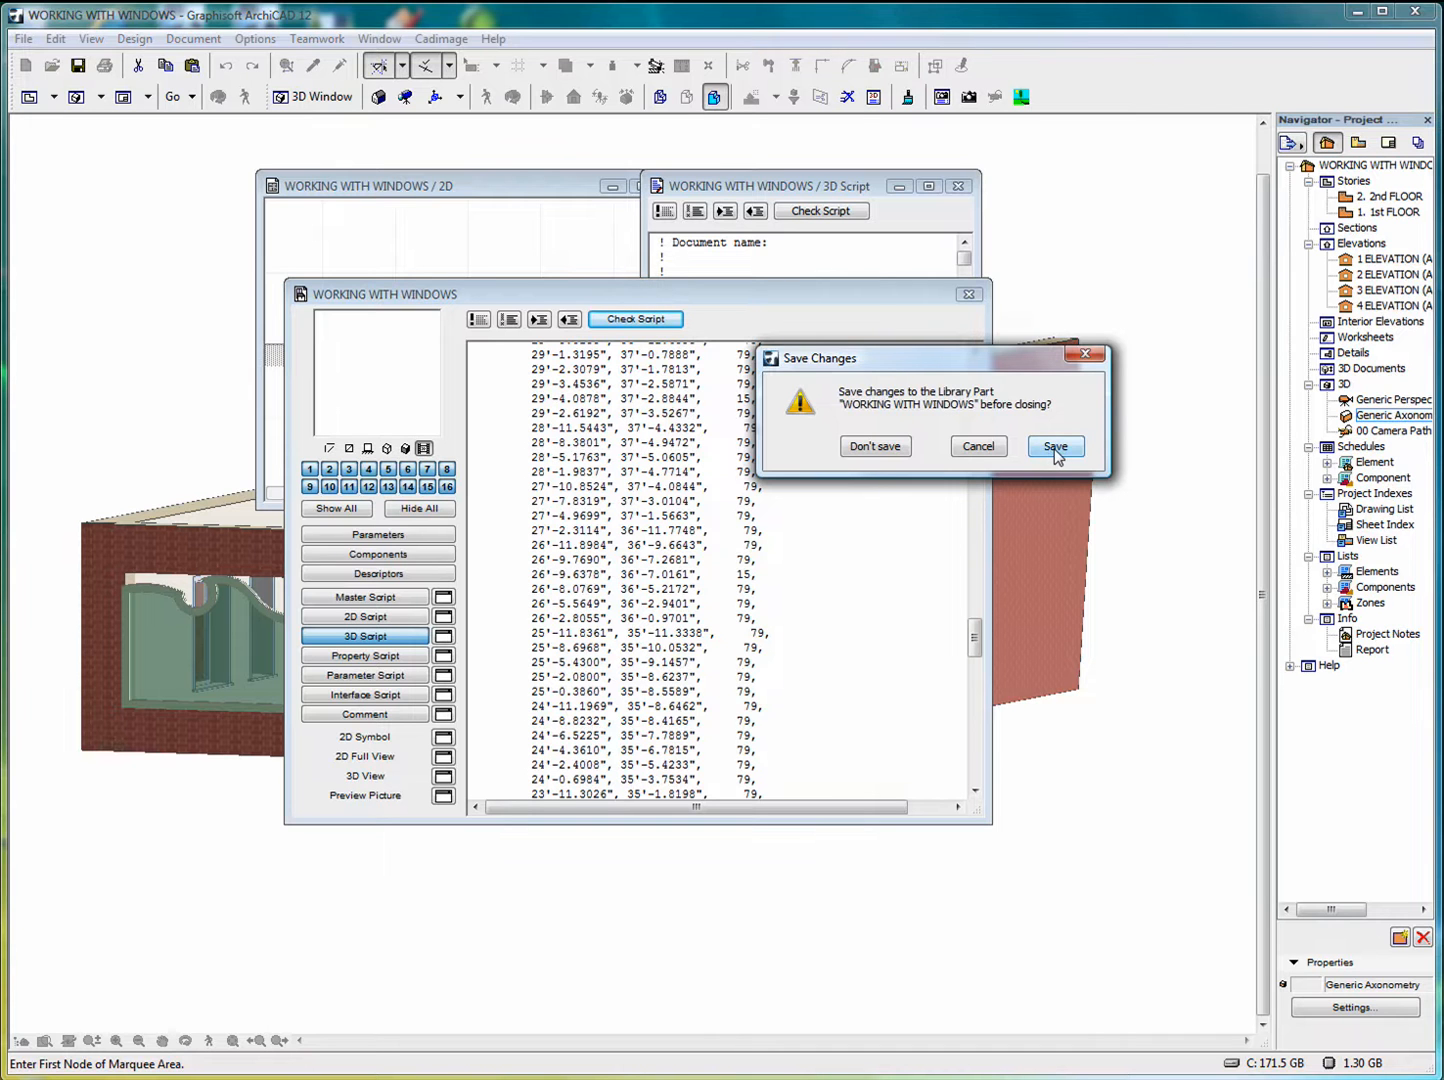
left_click(1055, 447)
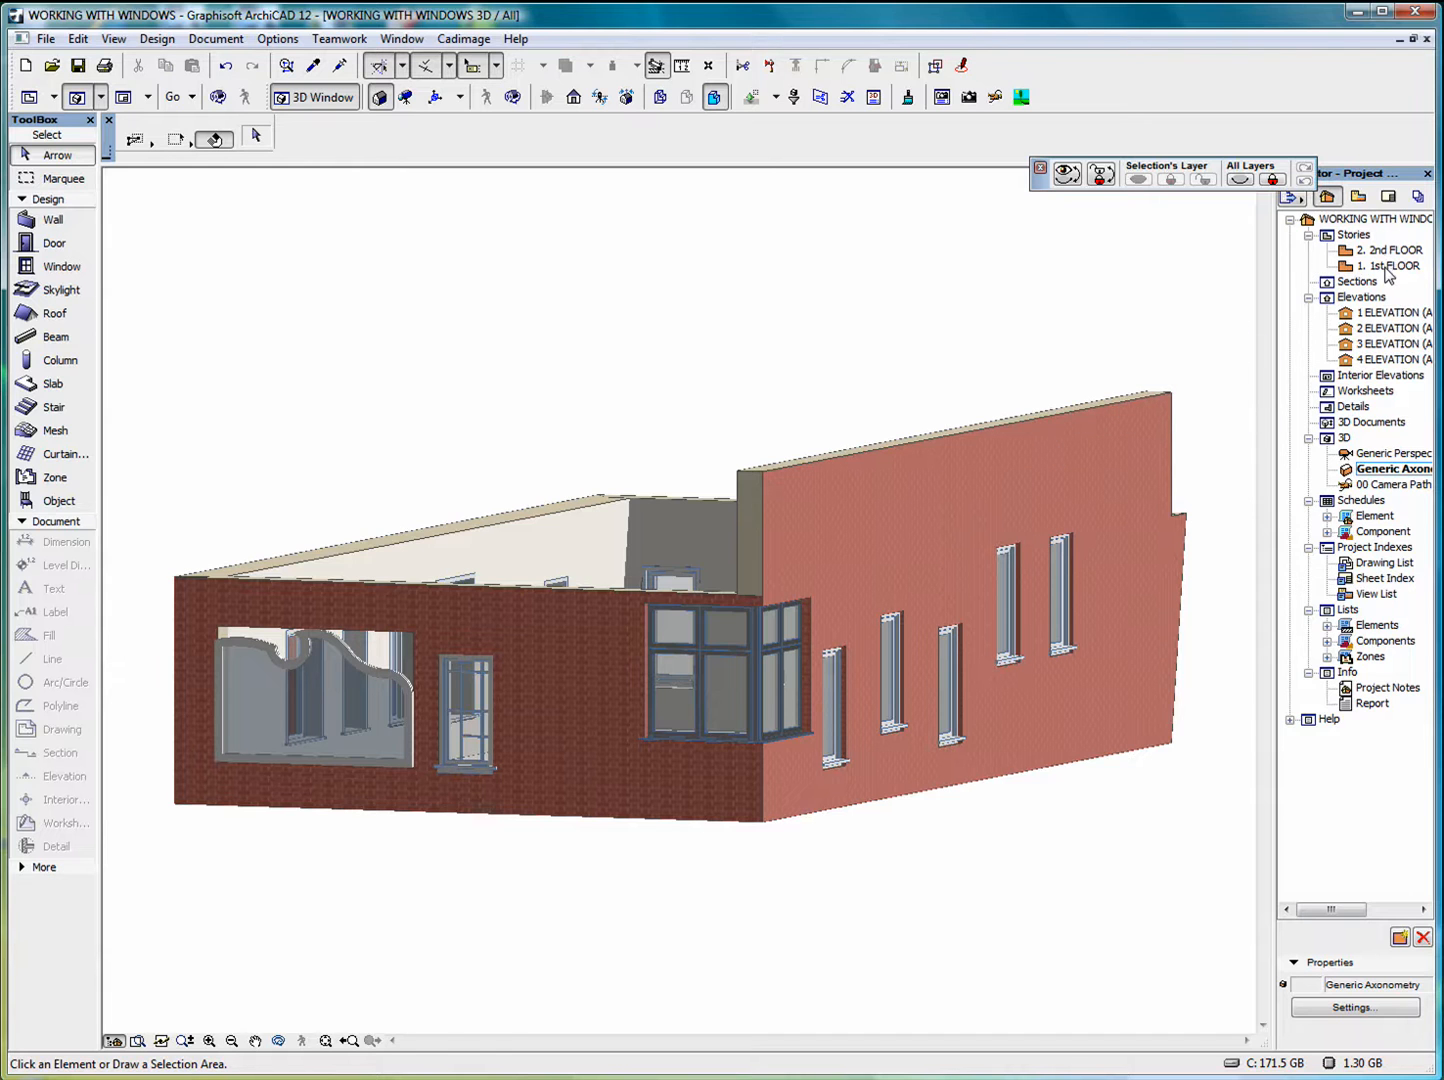
Return to the 1st FLOOR plan and delete the custom window marked 30 from the left wall
double_click(1387, 269)
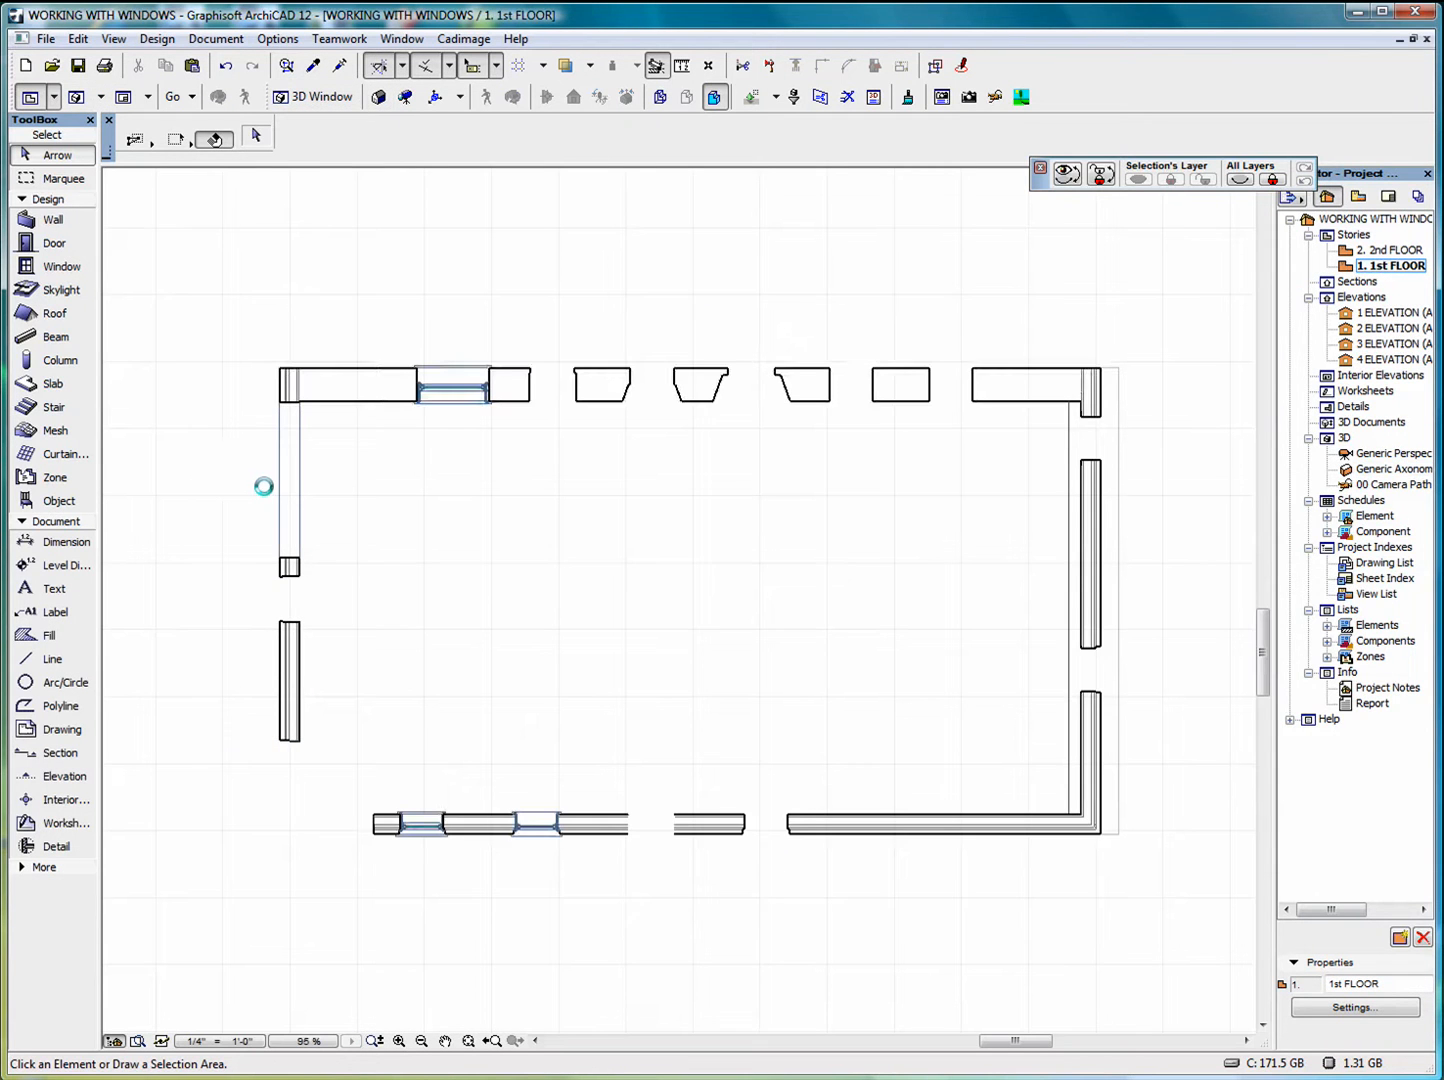
left_click(272, 481)
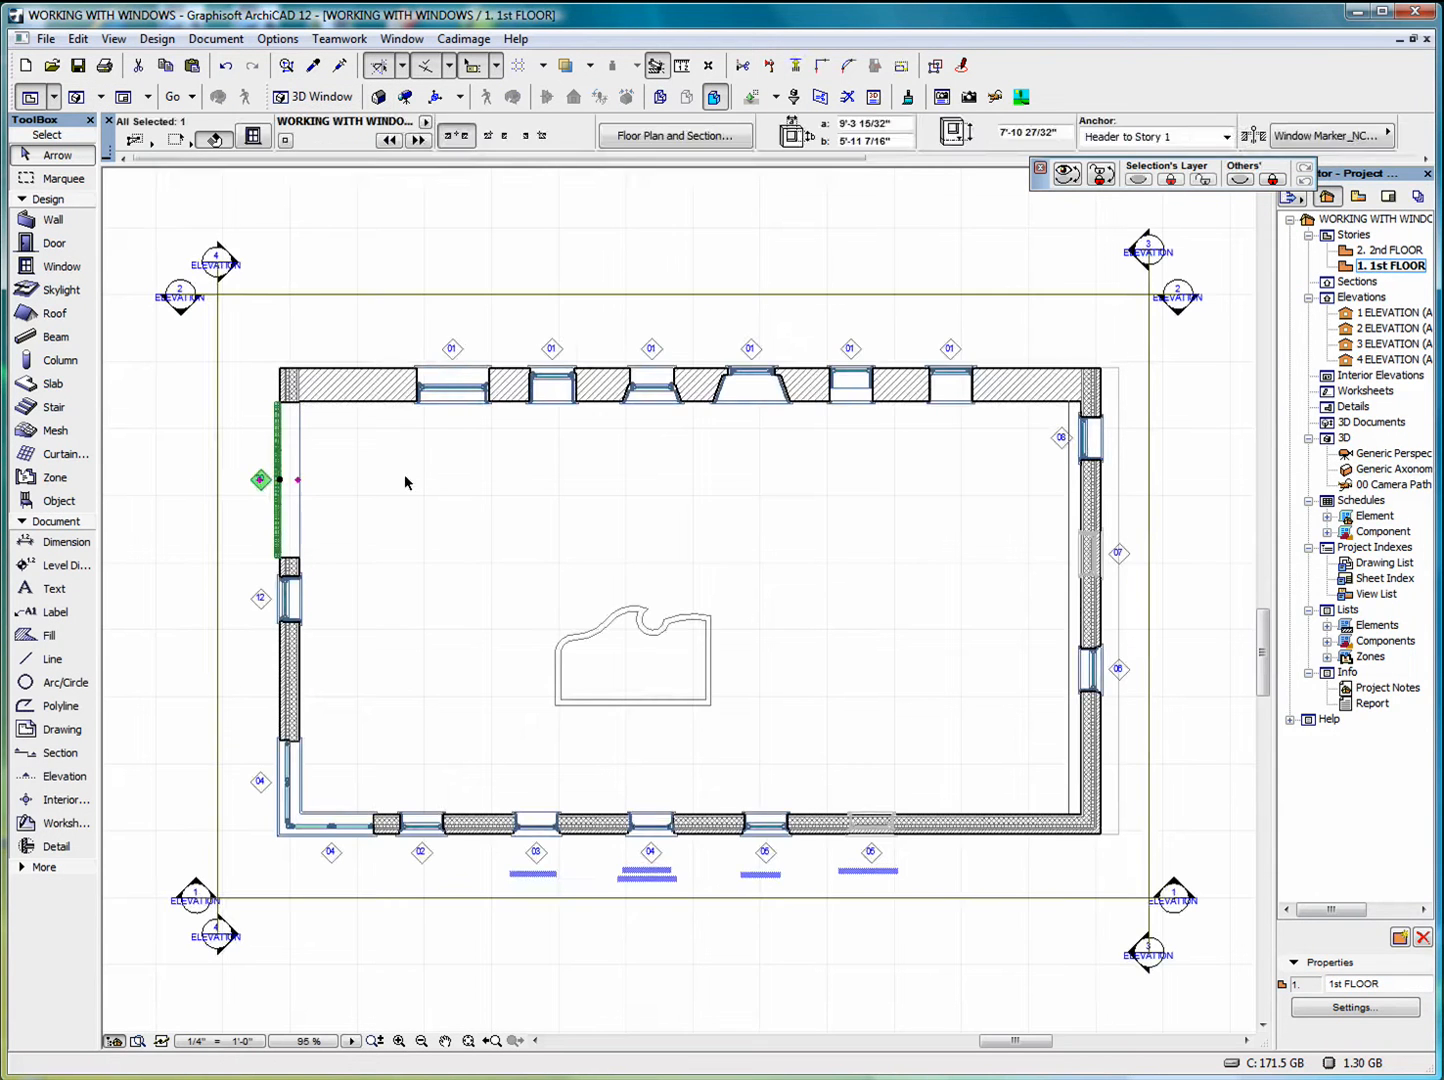
right_click(403, 483)
left_click(435, 616)
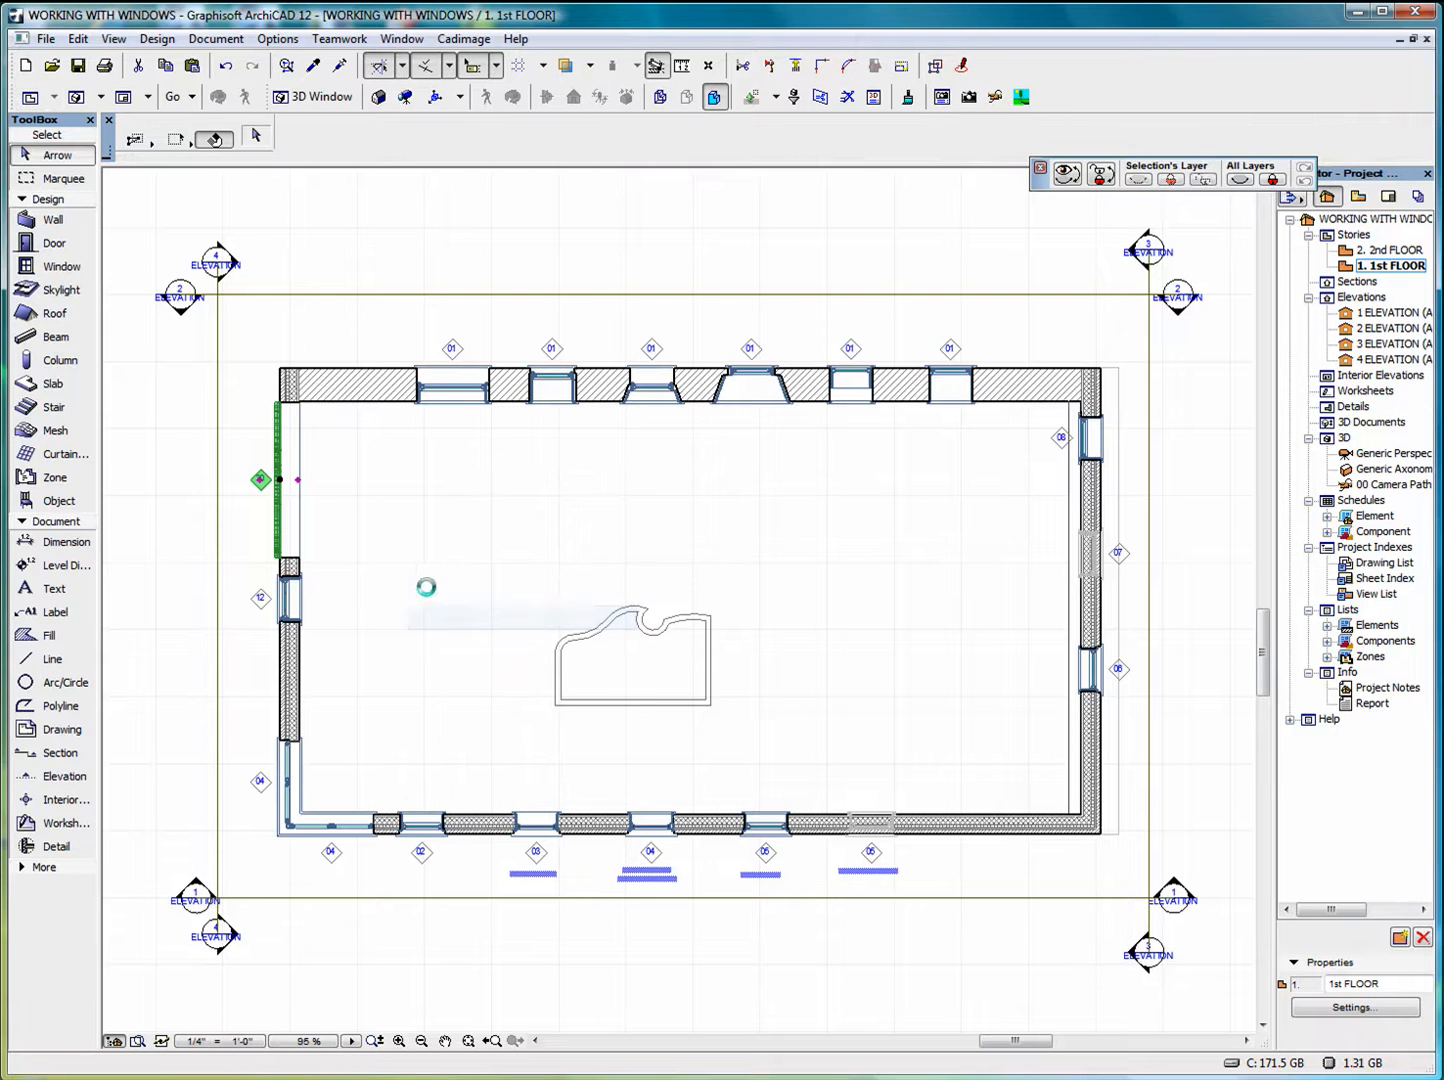
Place the WORKING WITH WINDOWS custom window from Other Windows in the upper part of the left wall, above window 12
double_click(45, 268)
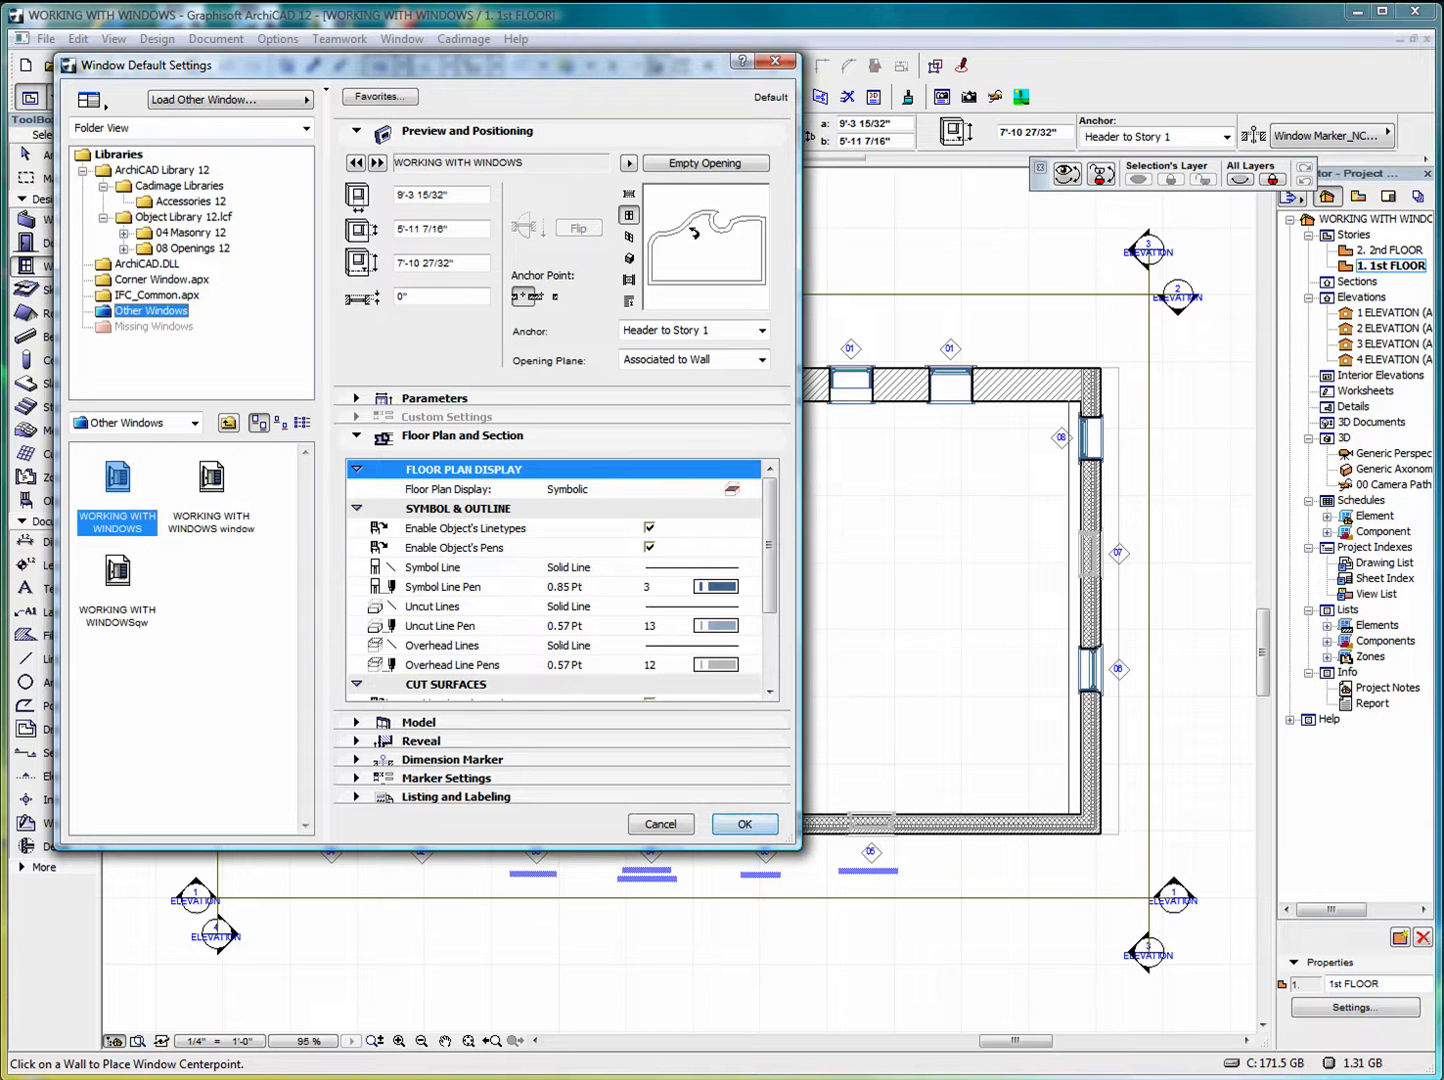
left_click(745, 826)
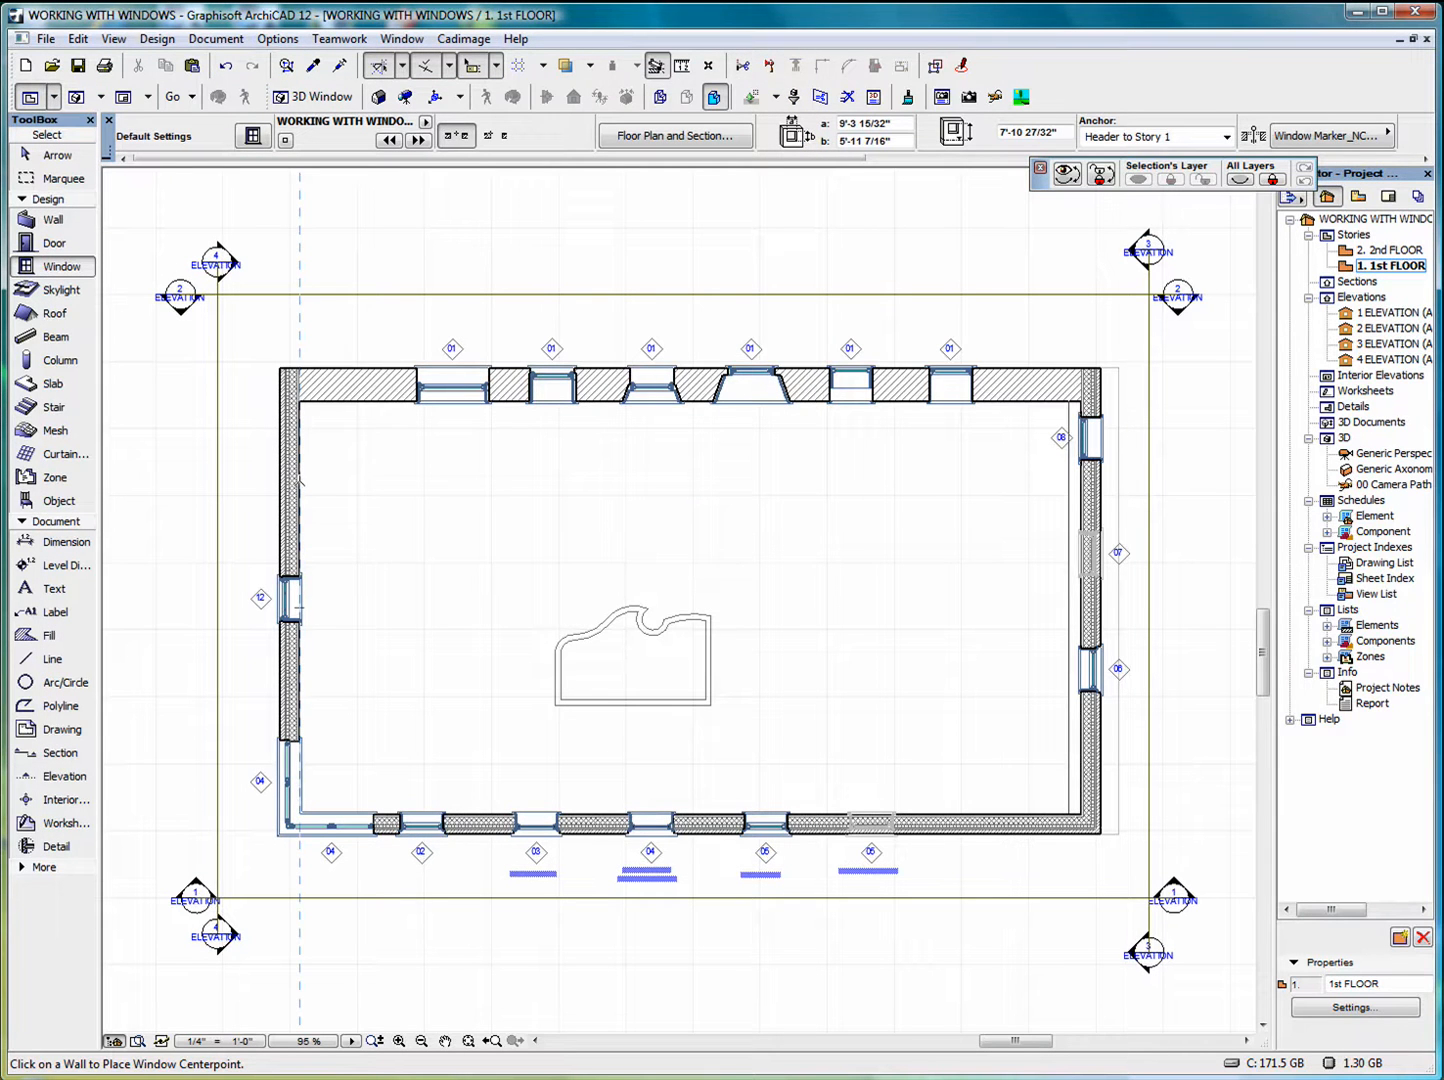
left_click(302, 480)
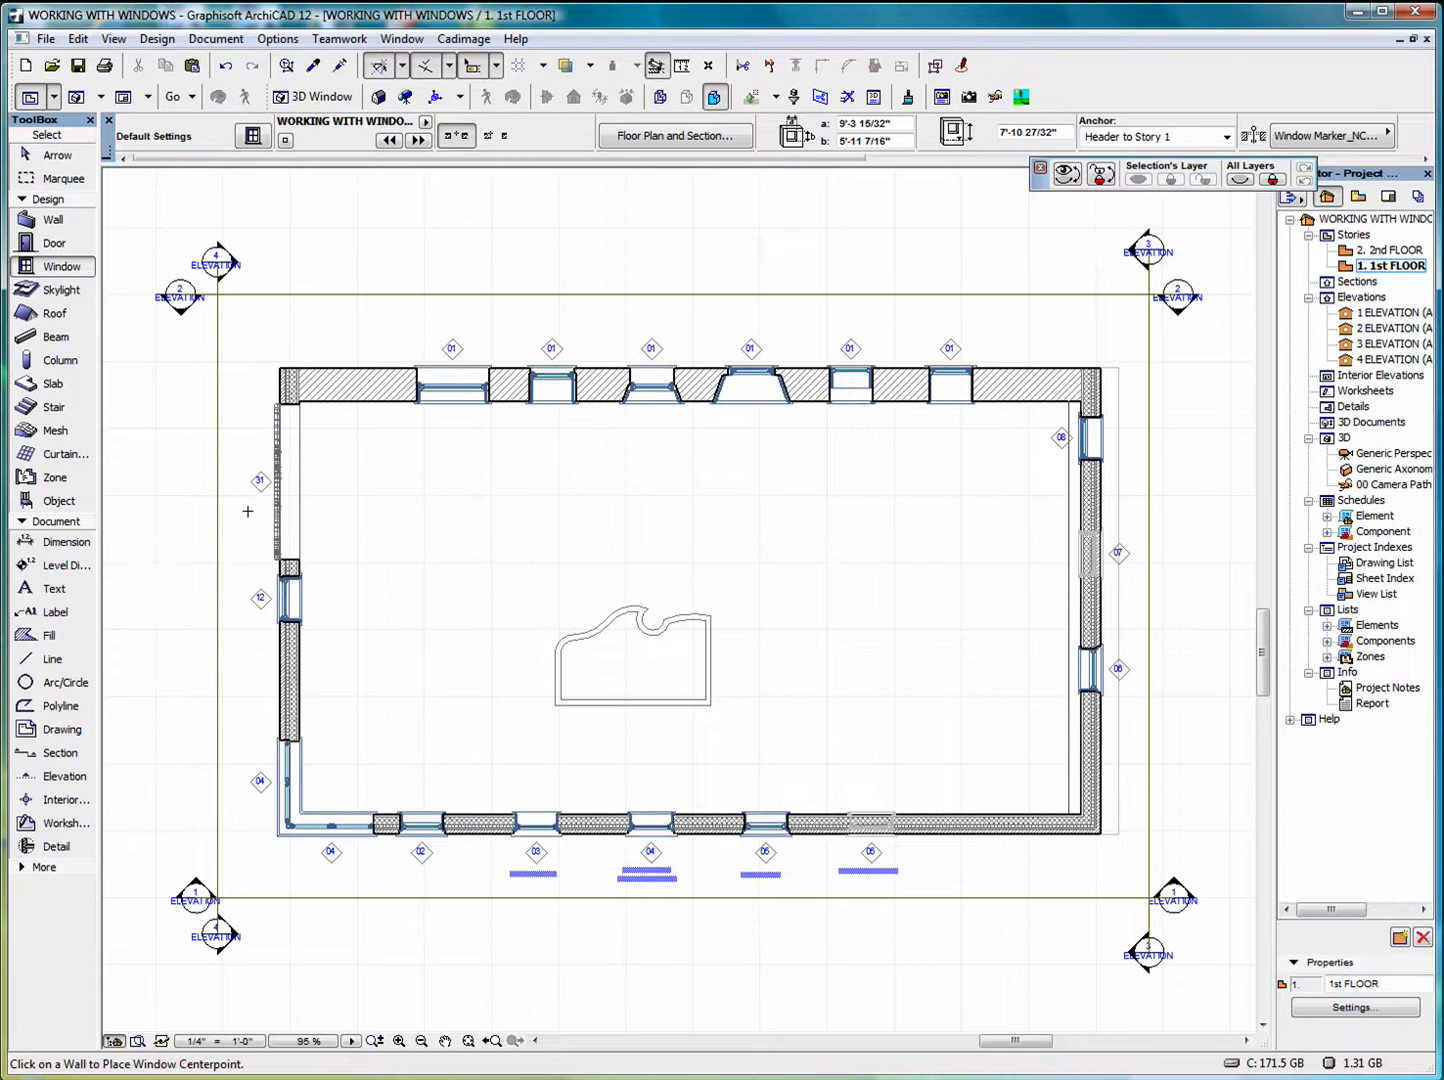
Show the whole model in 3D and orbit around it to inspect the custom window's opening in the brick wall
right_click(153, 520)
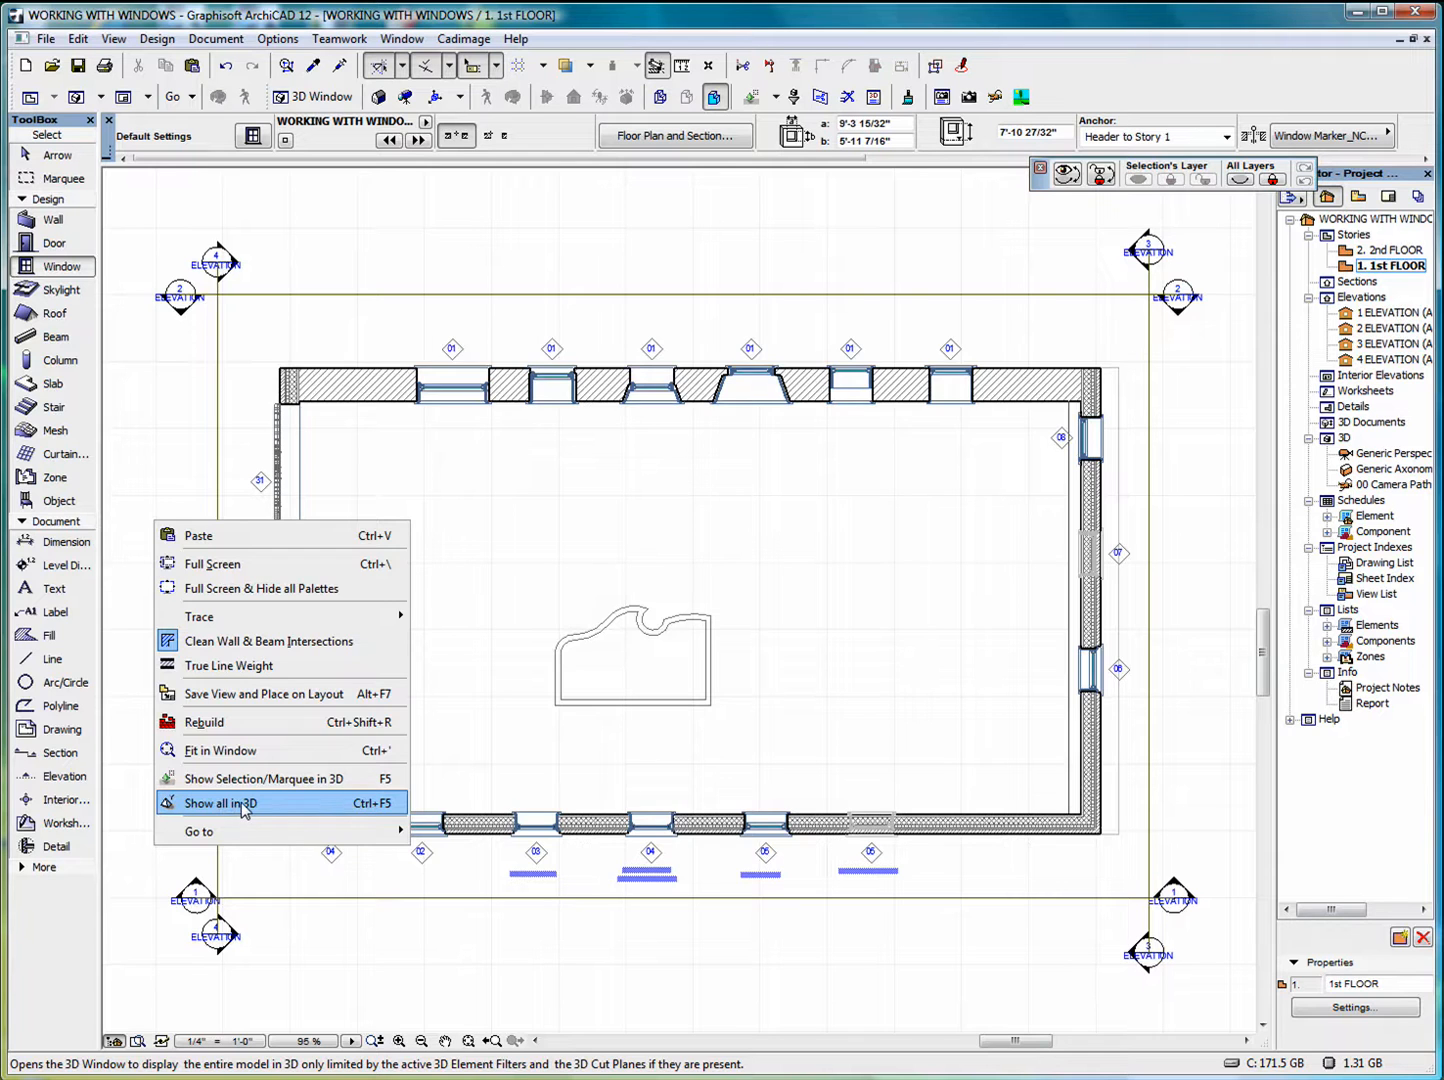
left_click(237, 812)
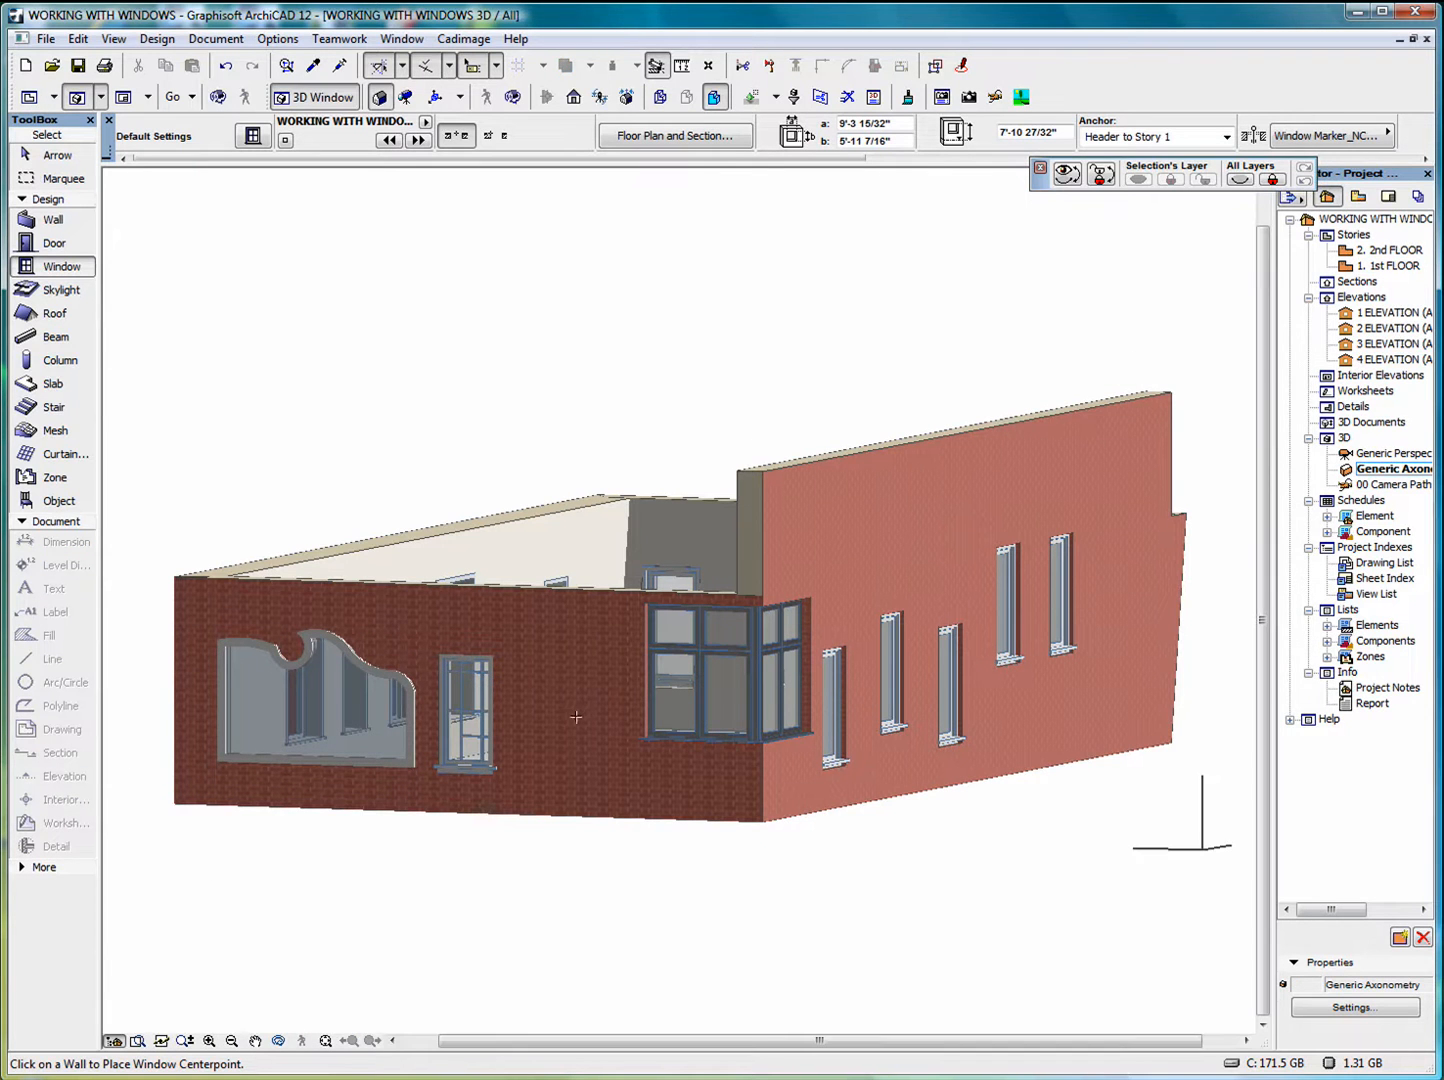
left_click(278, 1040)
left_click_drag(284, 864, 355, 877)
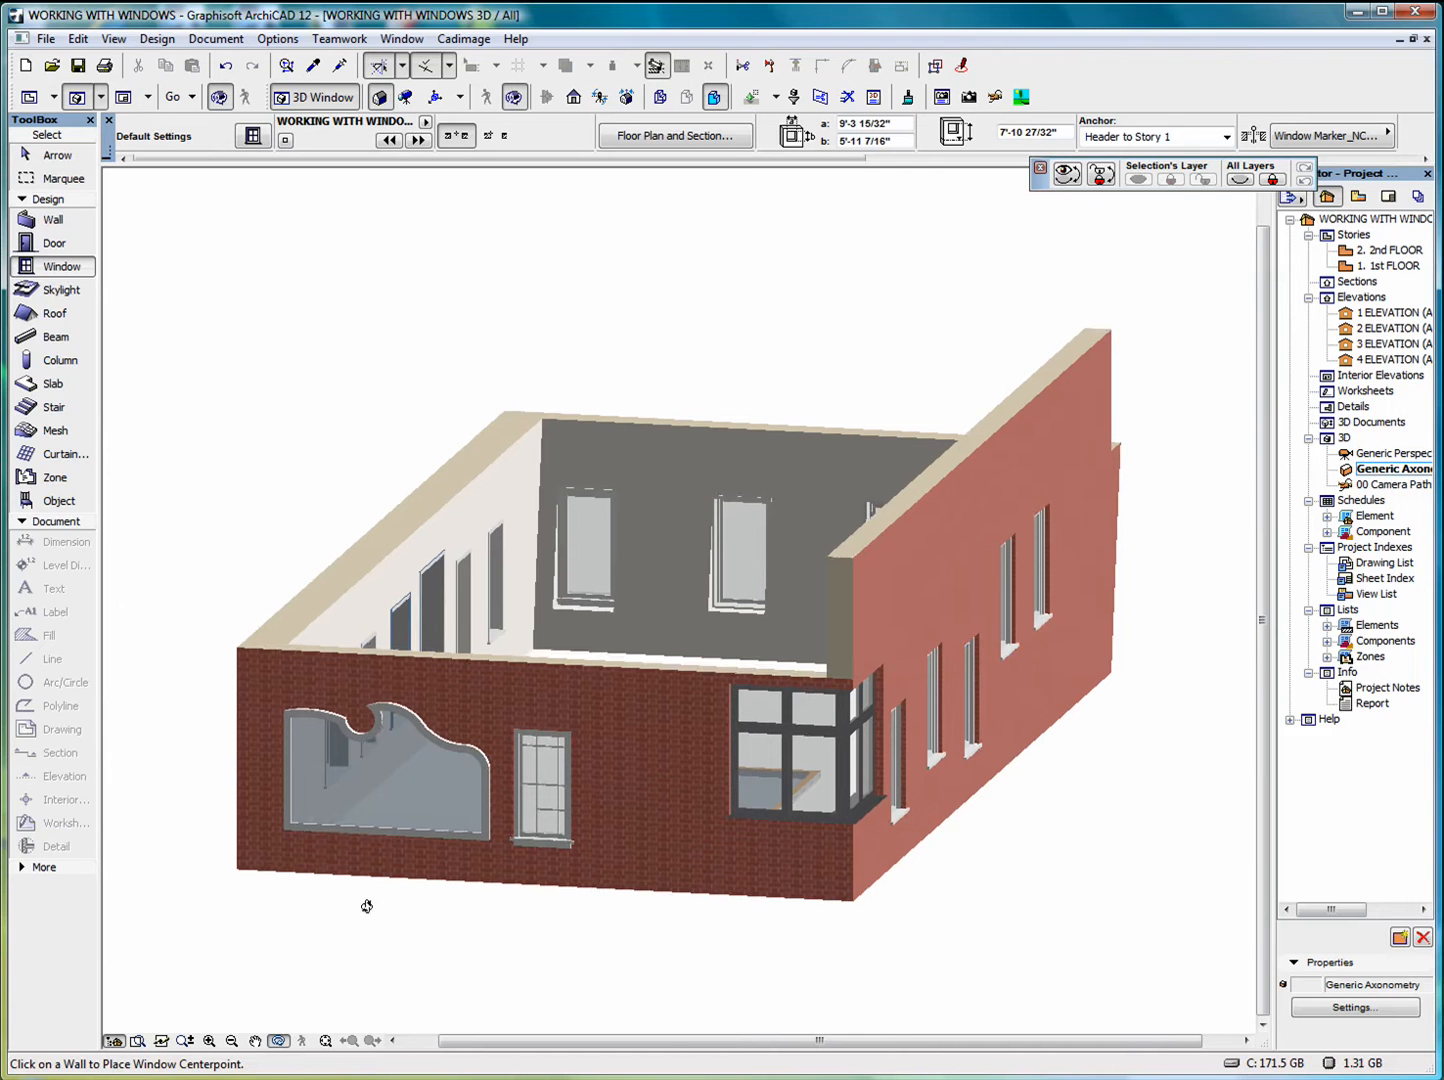